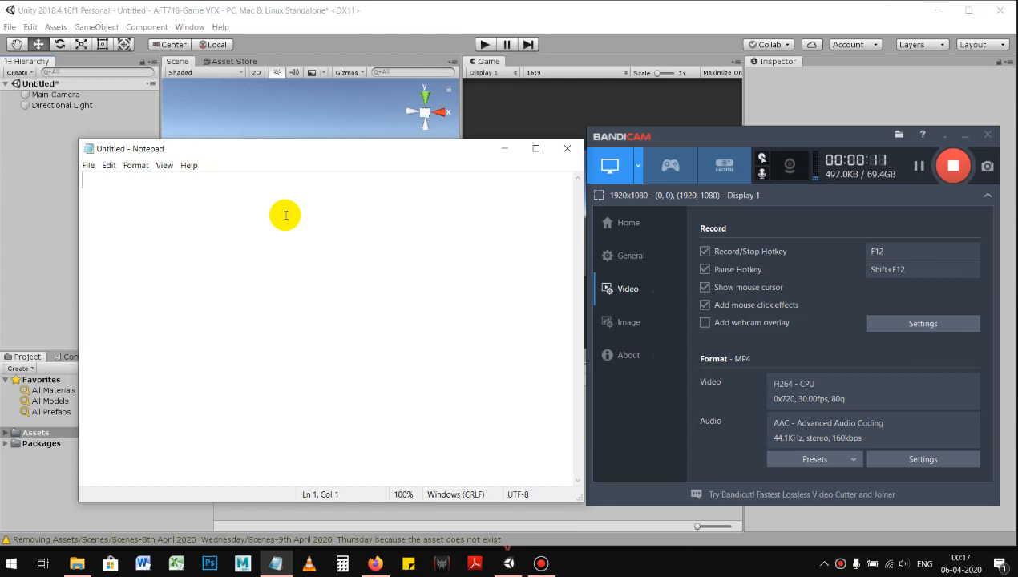
Step: Write the notes "muzzle flash in Unity 2018.4" and "flash from the gun when fire", separated by a blank line
{"action": "type", "text": "muzzle flash in Unity 2018.4"}
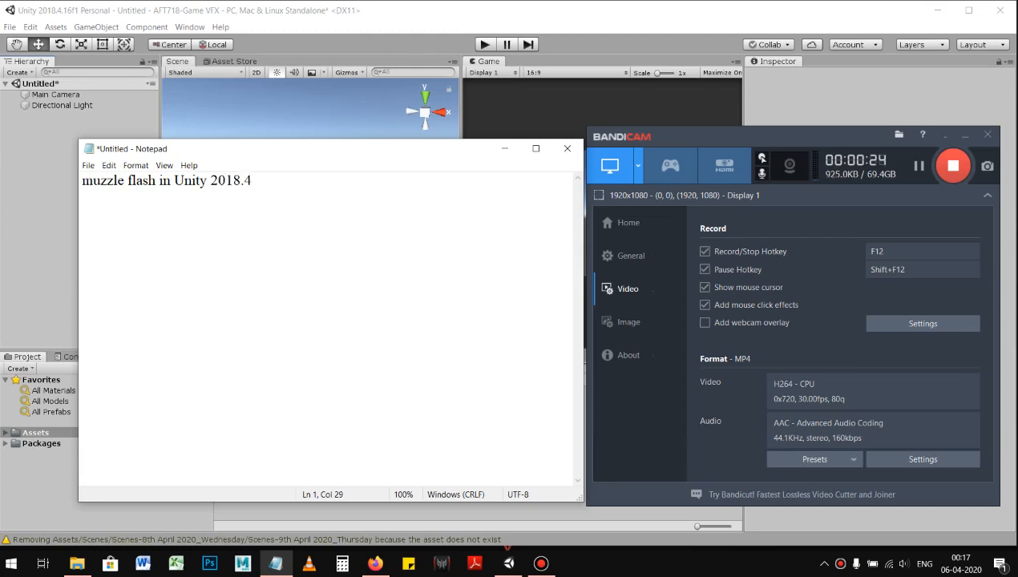
{"action": "left_click", "coordinate": [283, 213]}
{"action": "key", "text": "Return"}
{"action": "key", "text": "Return"}
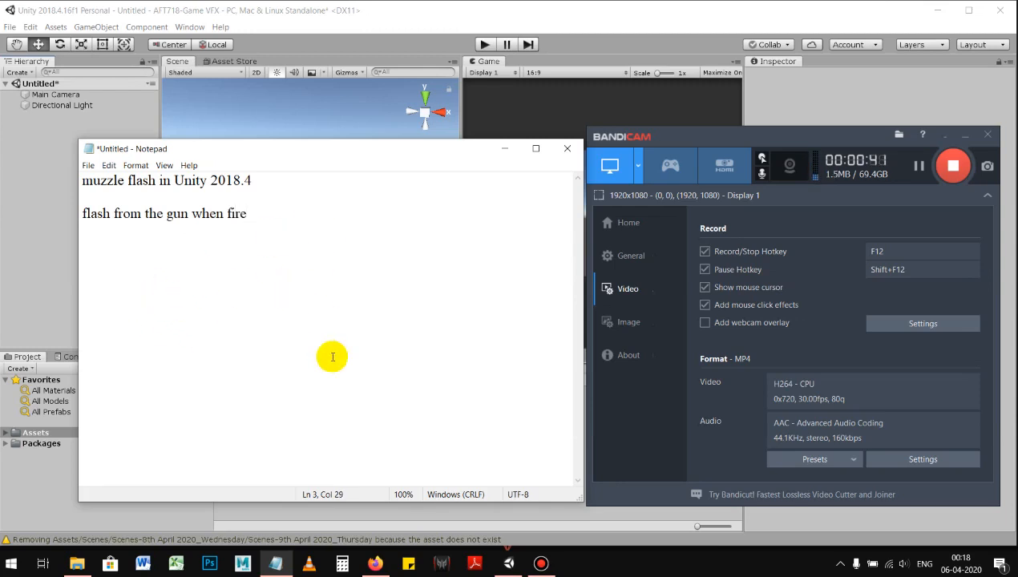
Step: Switch to Firefox, search the web for "muzzle flash" and open the image results
{"action": "left_click", "coordinate": [376, 563]}
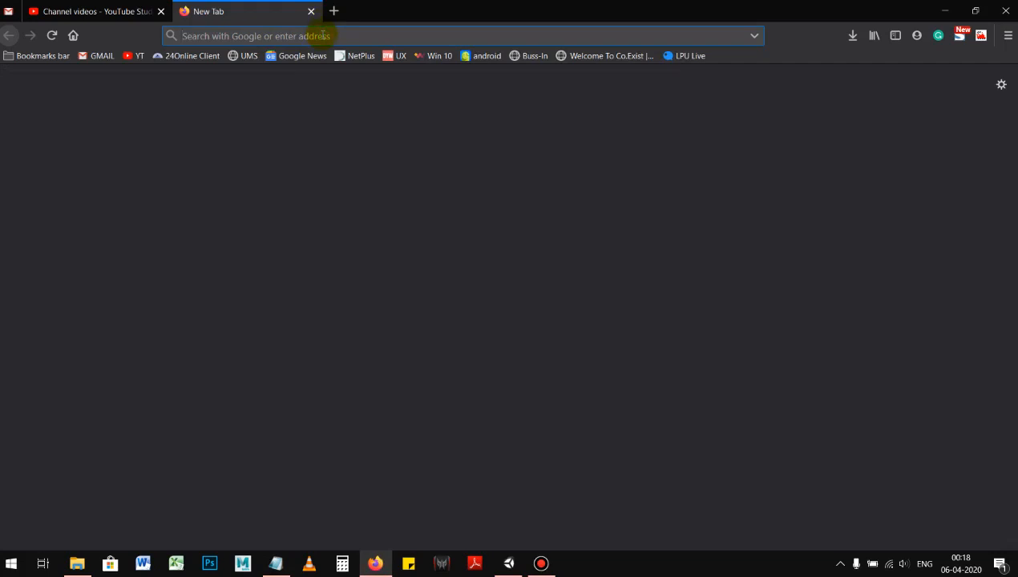
{"action": "type", "text": "muzz"}
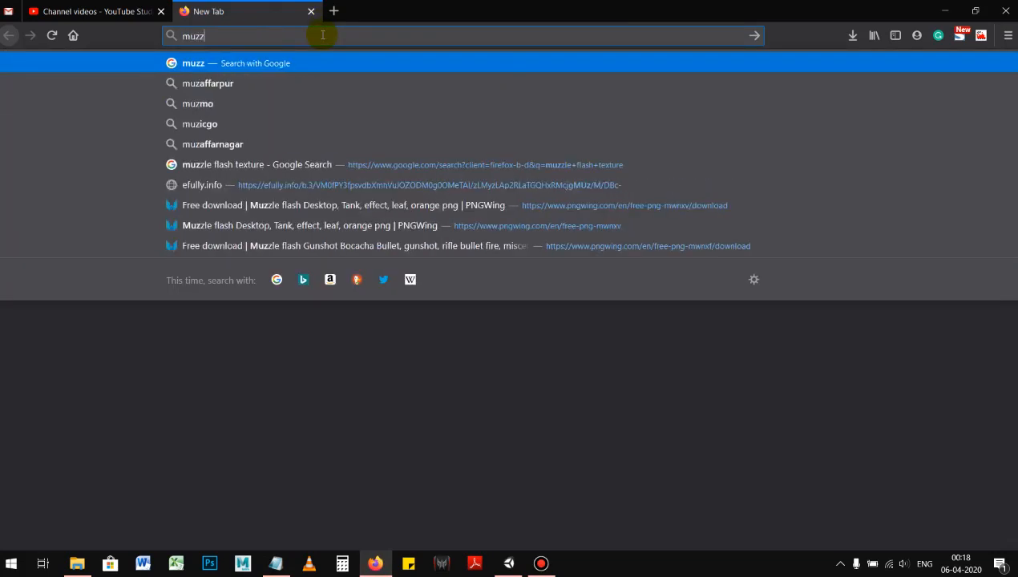
{"action": "type", "text": "le flash"}
{"action": "key", "text": "Return"}
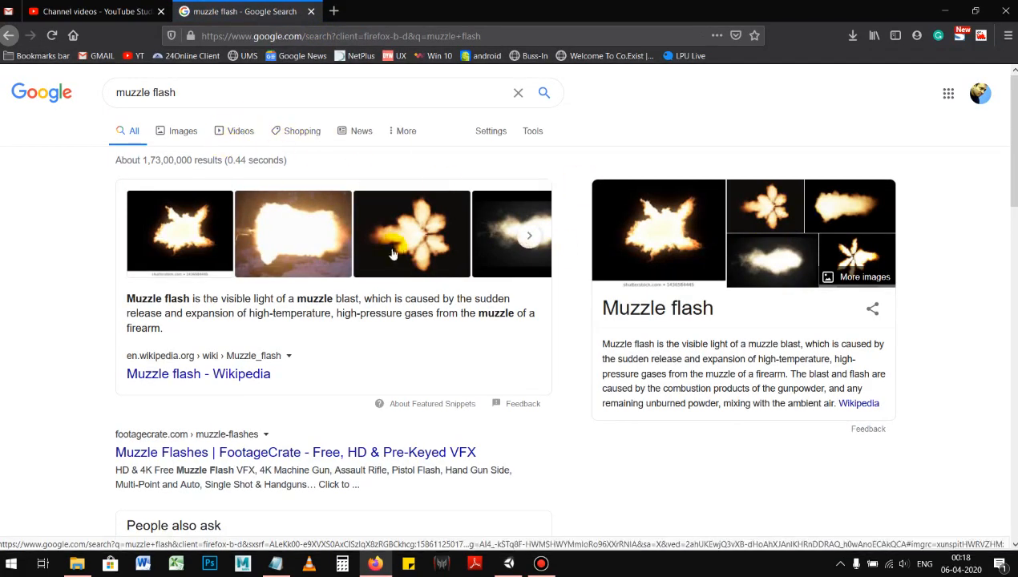
{"action": "left_click", "coordinate": [297, 217]}
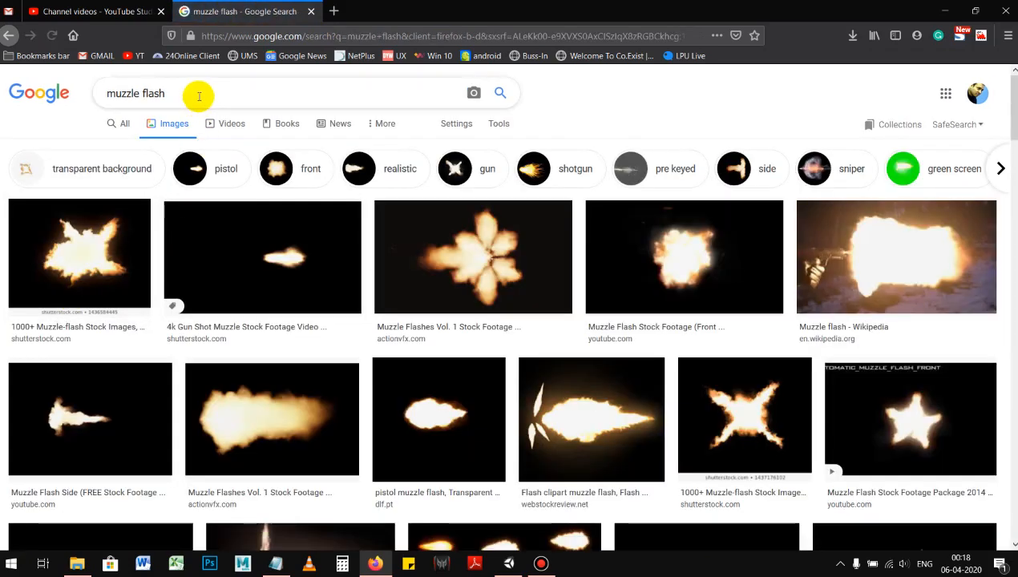
Step: Refine the image search to "muzzle flash unity" and look through the results for reference effects
{"action": "left_click", "coordinate": [249, 95]}
{"action": "type", "text": "unity"}
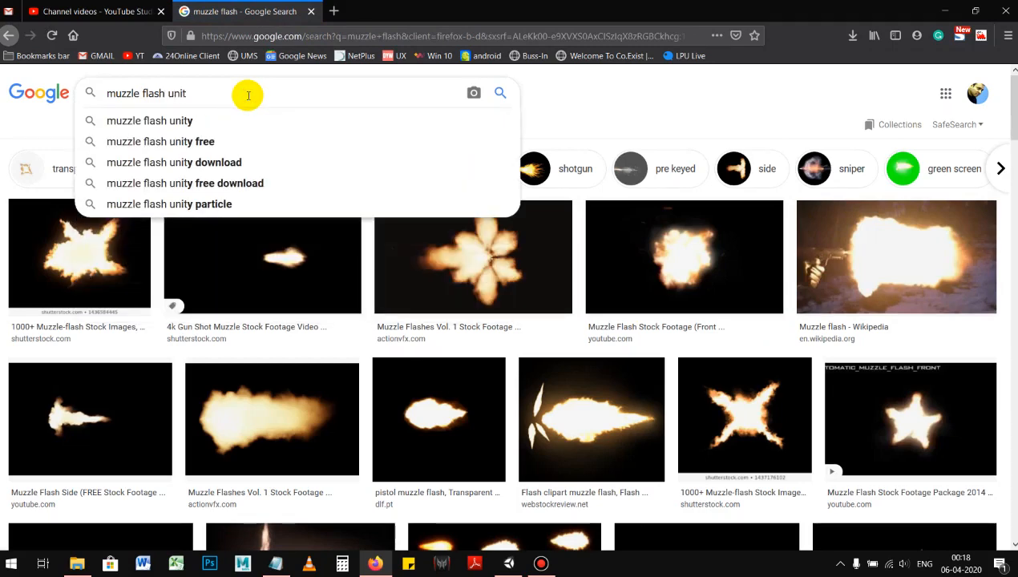
{"action": "key", "text": "Return"}
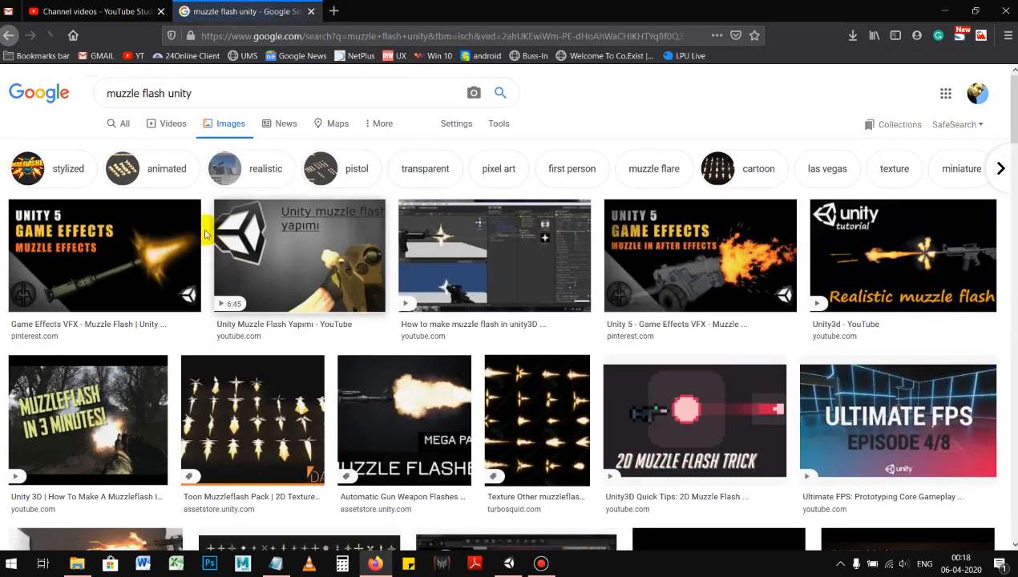
{"action": "scroll", "coordinate": [161, 251], "scroll_direction": "down", "scroll_amount": 3}
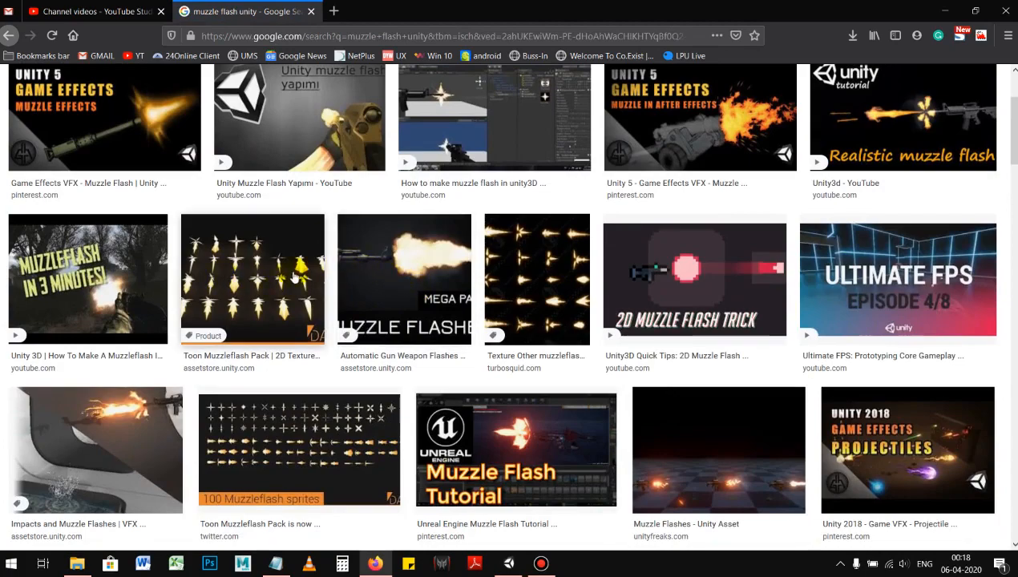
{"action": "scroll", "coordinate": [456, 232], "scroll_direction": "down", "scroll_amount": 3}
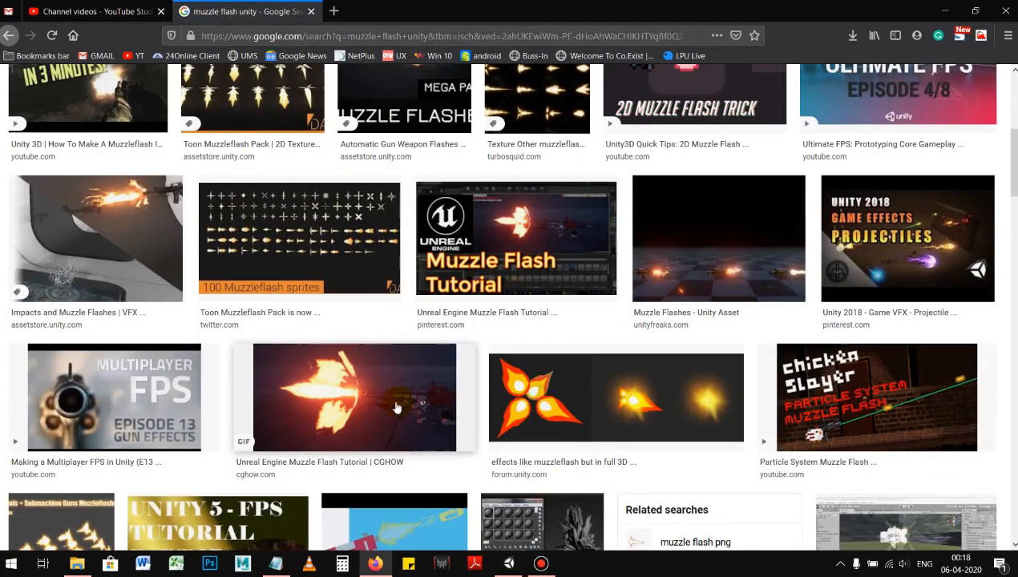
{"action": "scroll", "coordinate": [416, 423], "scroll_direction": "down", "scroll_amount": 3}
{"action": "scroll", "coordinate": [529, 420], "scroll_direction": "down", "scroll_amount": 3}
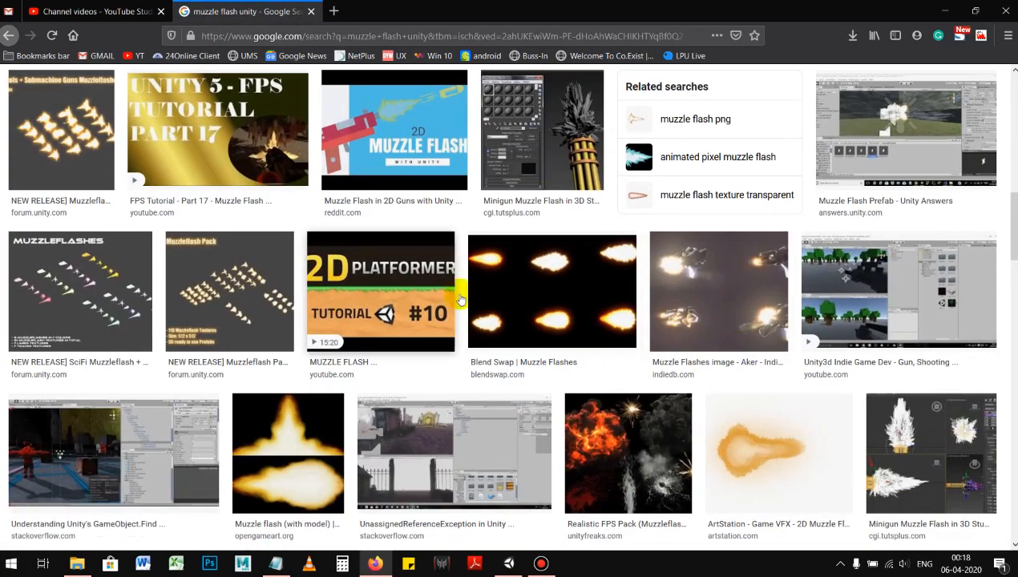
{"action": "scroll", "coordinate": [193, 330], "scroll_direction": "up", "scroll_amount": 10}
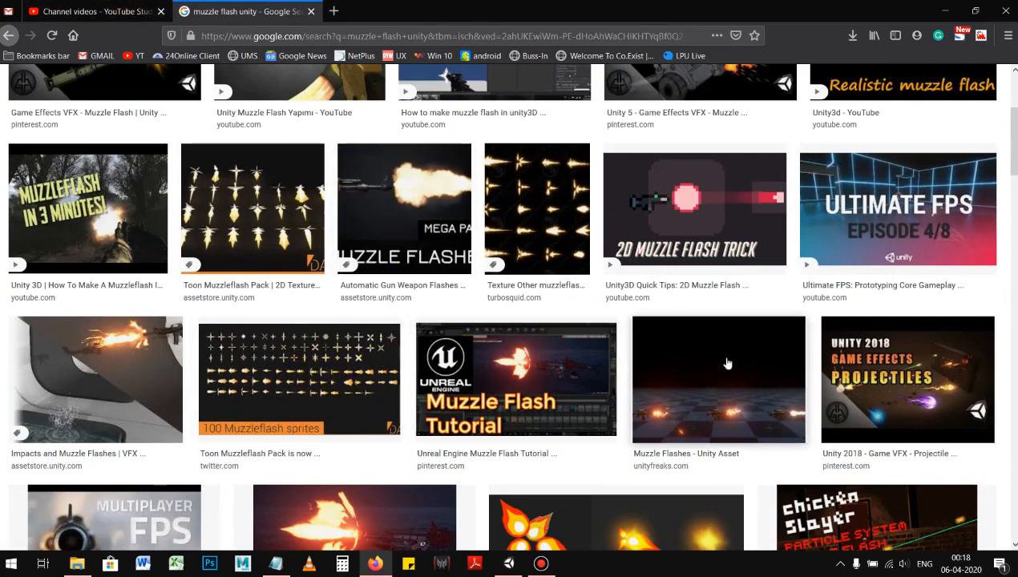
{"action": "scroll", "coordinate": [357, 303], "scroll_direction": "up", "scroll_amount": 3}
Step: Return to Notepad and add the notes "2 ways to create muzzle flash", "via texture" and "via particle"
{"action": "left_click", "coordinate": [934, 11]}
{"action": "left_click", "coordinate": [293, 261]}
{"action": "key", "text": "Return"}
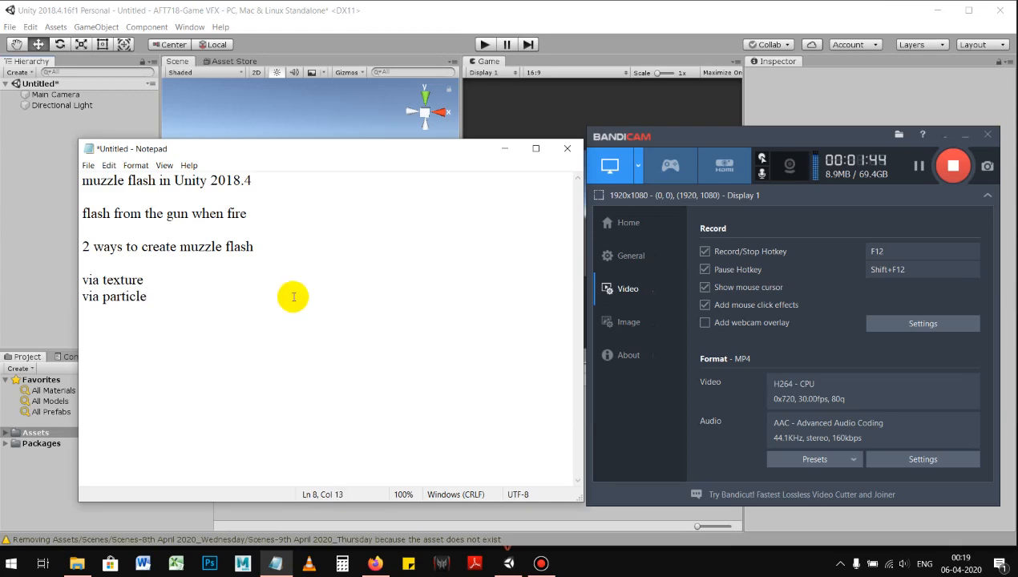
Step: Review the "via texture" and "via particle" notes against the muzzle flash image results in the browser
{"action": "left_click_drag", "start_coordinate": [144, 280], "coordinate": [101, 280]}
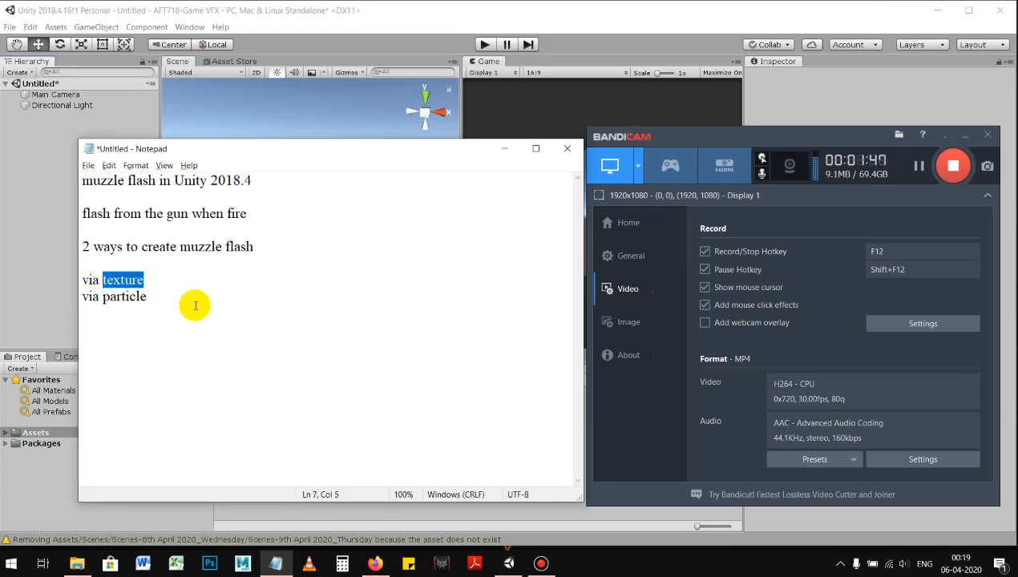
{"action": "key", "text": "alt+Tab"}
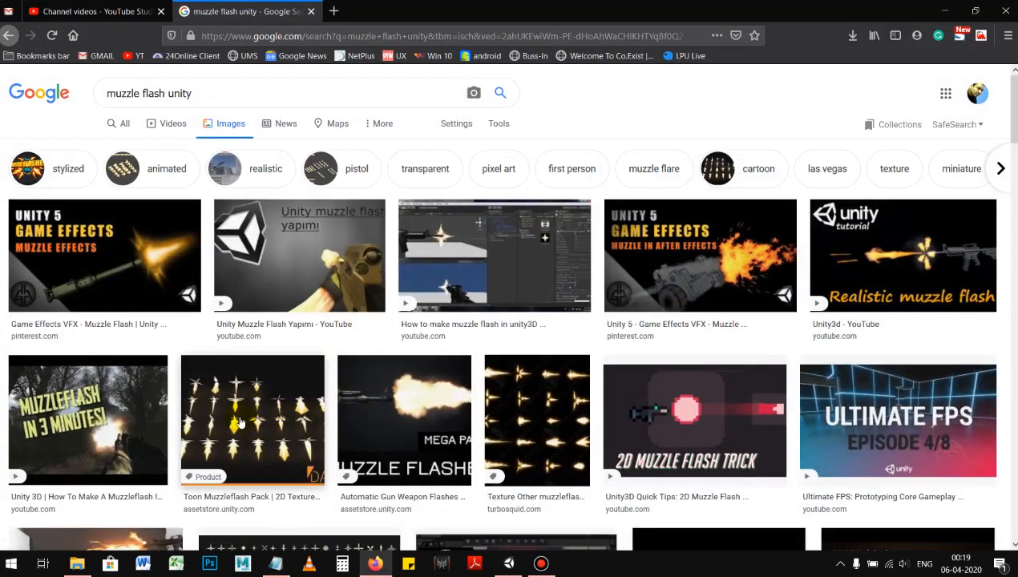
{"action": "key", "text": "alt+Tab"}
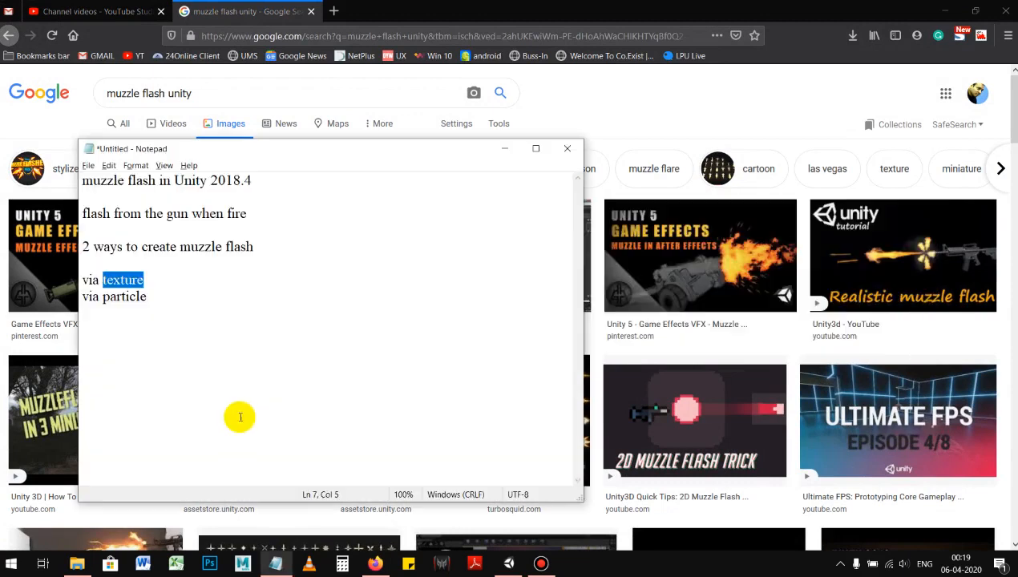
{"action": "left_click", "coordinate": [182, 320]}
{"action": "left_click_drag", "start_coordinate": [160, 297], "coordinate": [91, 299]}
{"action": "left_click", "coordinate": [141, 313]}
{"action": "left_click_drag", "start_coordinate": [154, 295], "coordinate": [82, 297]}
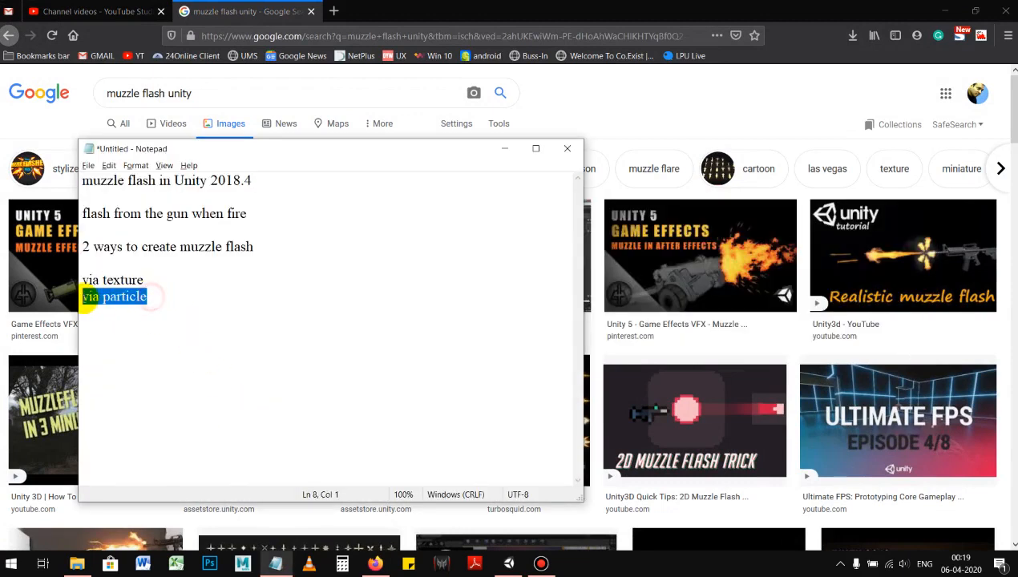
{"action": "left_click", "coordinate": [158, 300]}
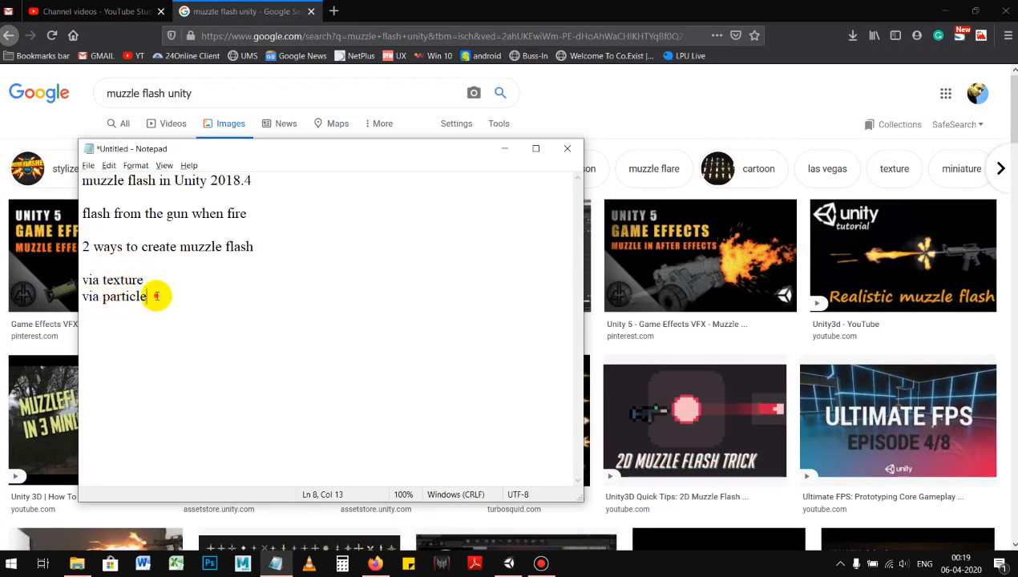
{"action": "left_click_drag", "start_coordinate": [157, 297], "coordinate": [82, 295]}
{"action": "left_click", "coordinate": [186, 315]}
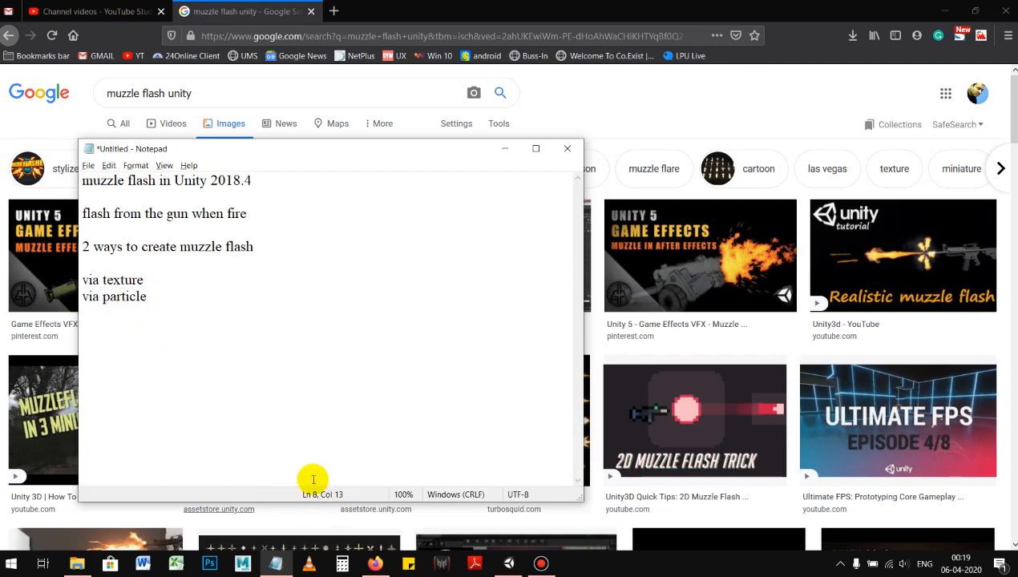
Step: Switch to Unity, add a Particle System effect to the scene and view its emission from another angle
{"action": "left_click", "coordinate": [509, 564]}
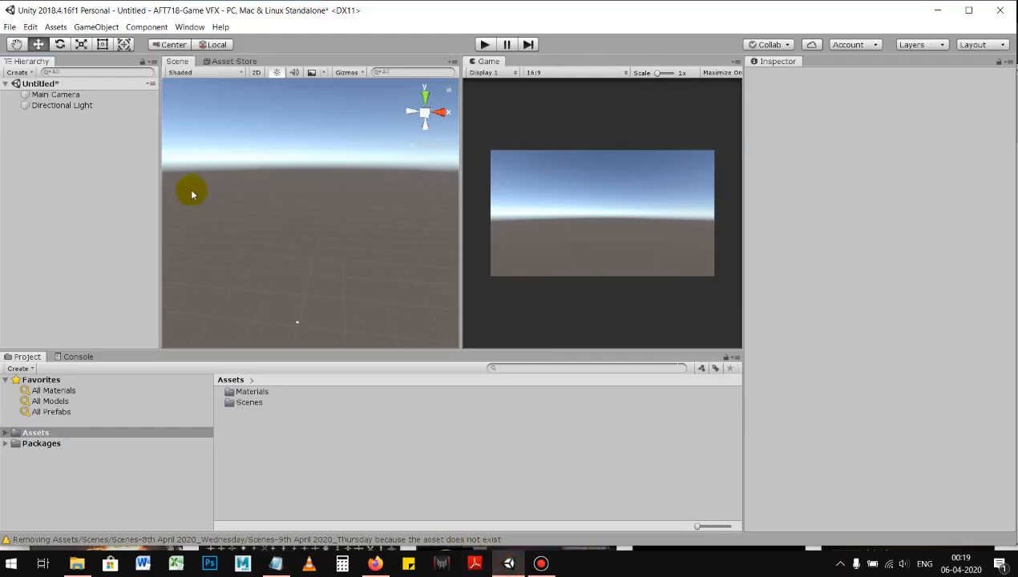
{"action": "right_click", "coordinate": [50, 194]}
{"action": "left_click", "coordinate": [47, 177]}
{"action": "right_click", "coordinate": [59, 206]}
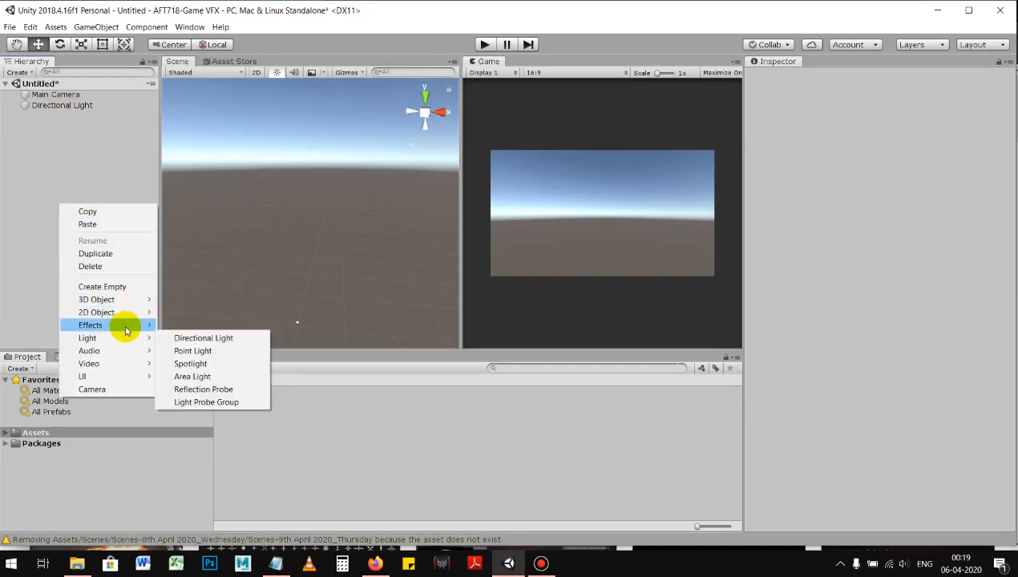
{"action": "mouse_move", "coordinate": [125, 325]}
{"action": "left_click", "coordinate": [198, 326]}
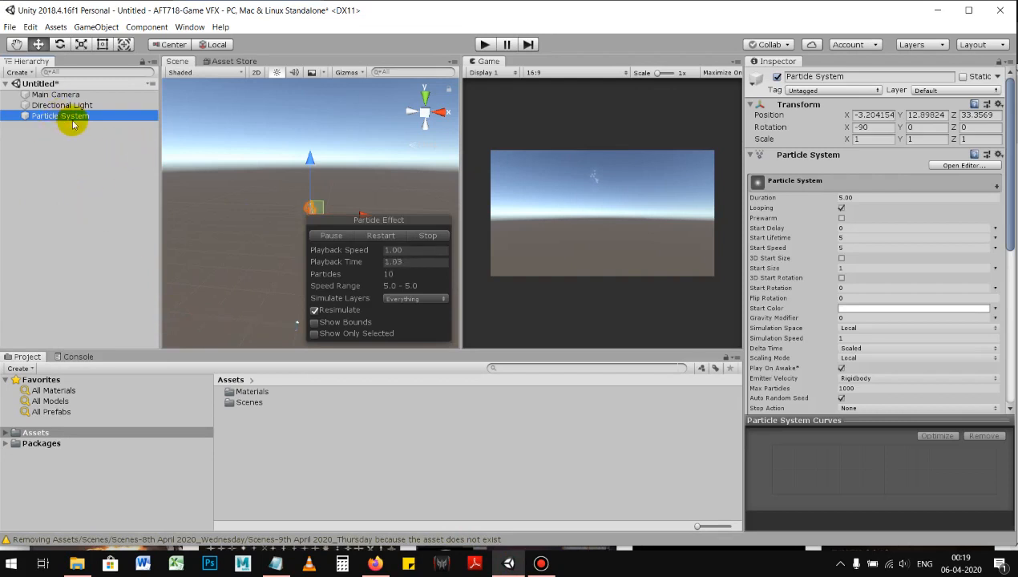
{"action": "left_click", "coordinate": [90, 198]}
{"action": "left_click", "coordinate": [60, 116]}
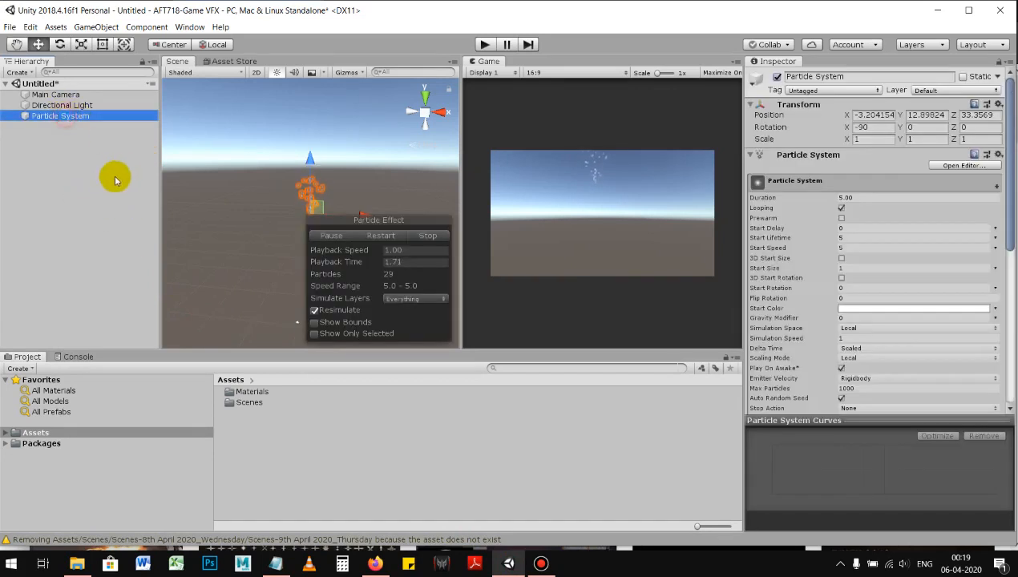
{"action": "left_click_drag", "start_coordinate": [253, 194], "coordinate": [370, 194], "text": "alt"}
{"action": "mouse_move", "coordinate": [370, 196]}
{"action": "right_mouse_down", "text": "alt"}
{"action": "mouse_move", "coordinate": [358, 196]}
{"action": "mouse_move", "coordinate": [372, 199]}
{"action": "right_mouse_up", "text": "alt"}
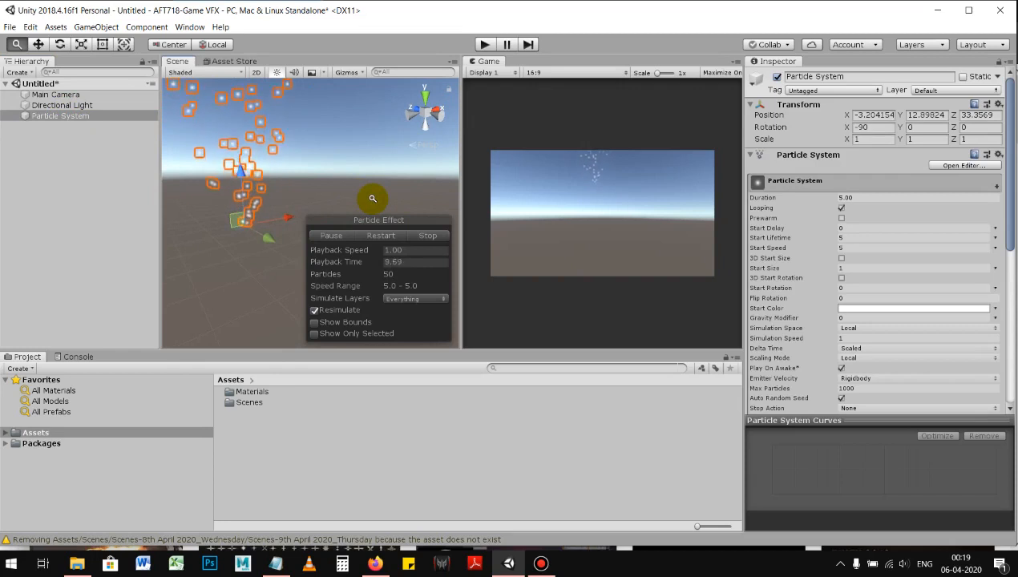
{"action": "right_click", "coordinate": [321, 190]}
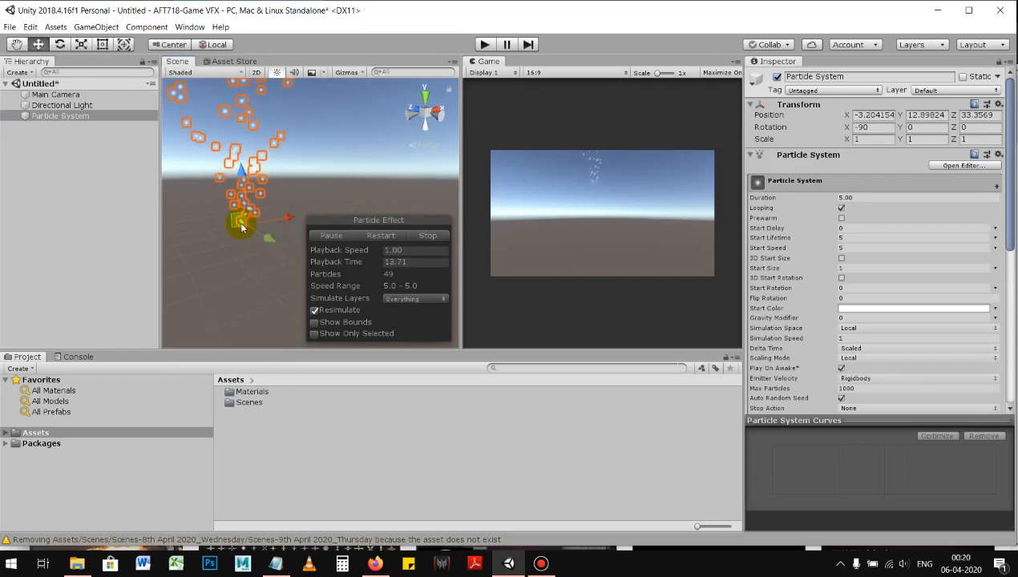
Step: Switch to Firefox and search the web for "free download 3d model gun" in a new tab
{"action": "left_click", "coordinate": [375, 564]}
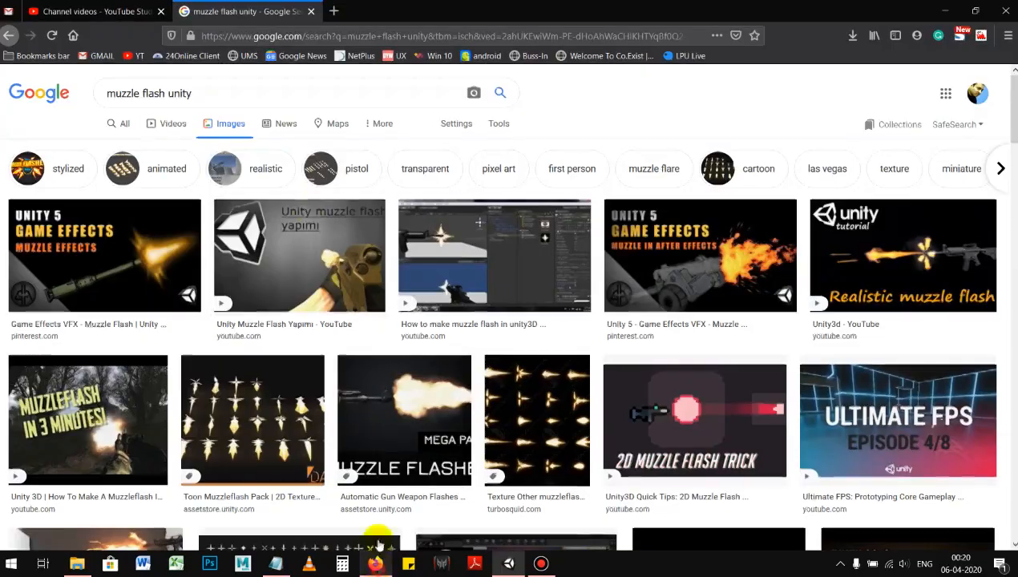
{"action": "left_click", "coordinate": [336, 11]}
{"action": "type", "text": "free"}
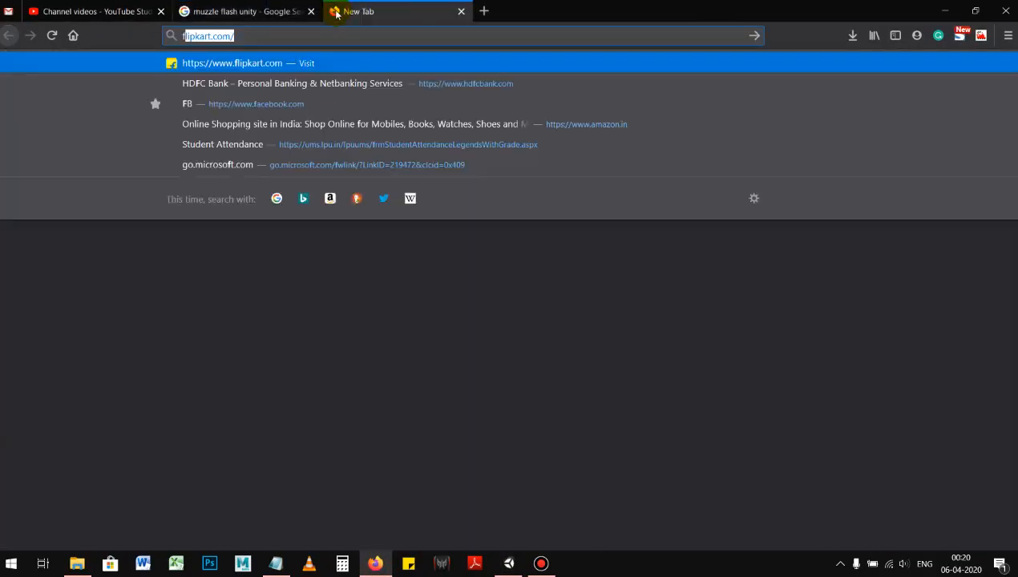
{"action": "type", "text": " down"}
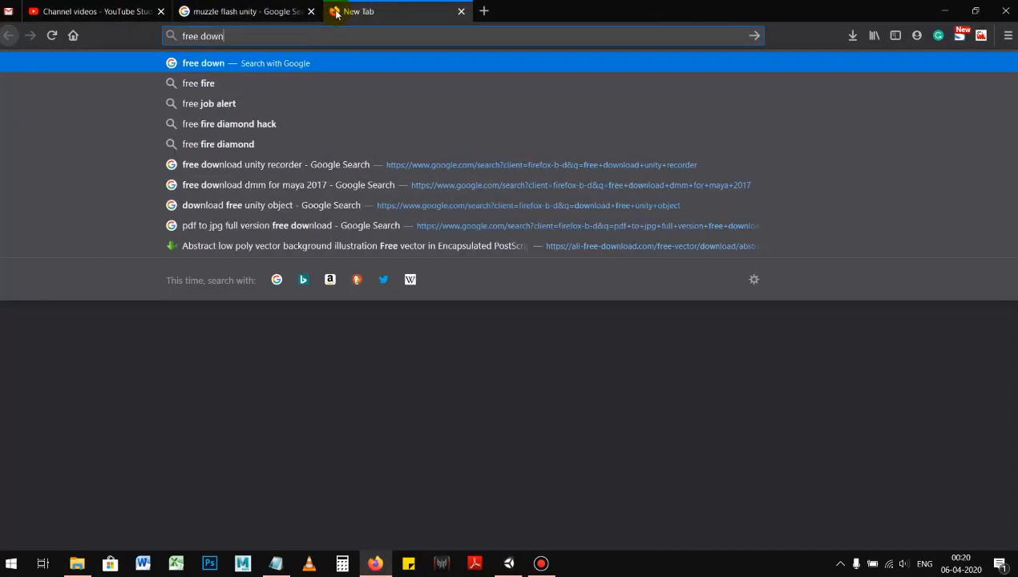
{"action": "type", "text": "load 3"}
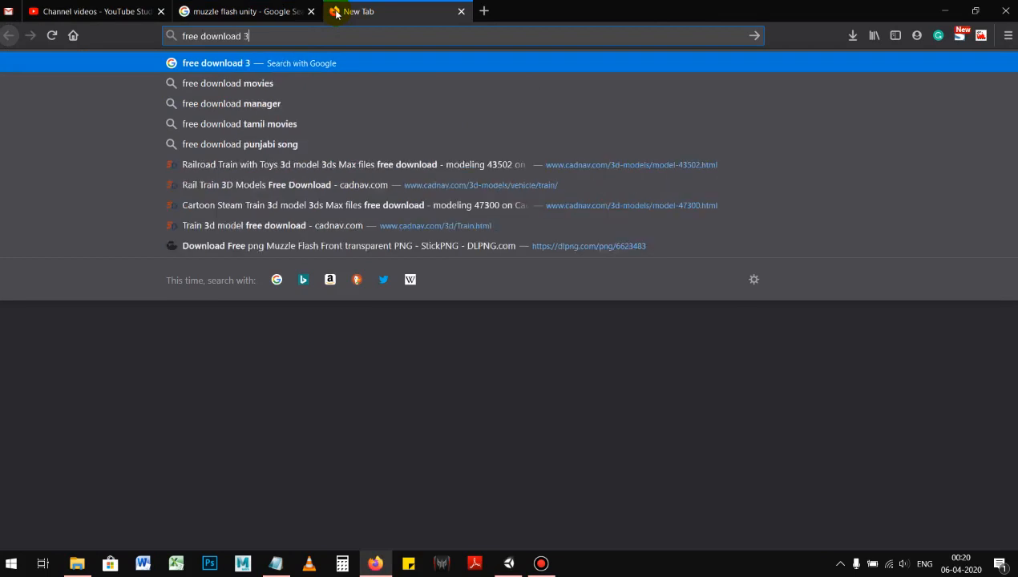
{"action": "type", "text": "d model gun"}
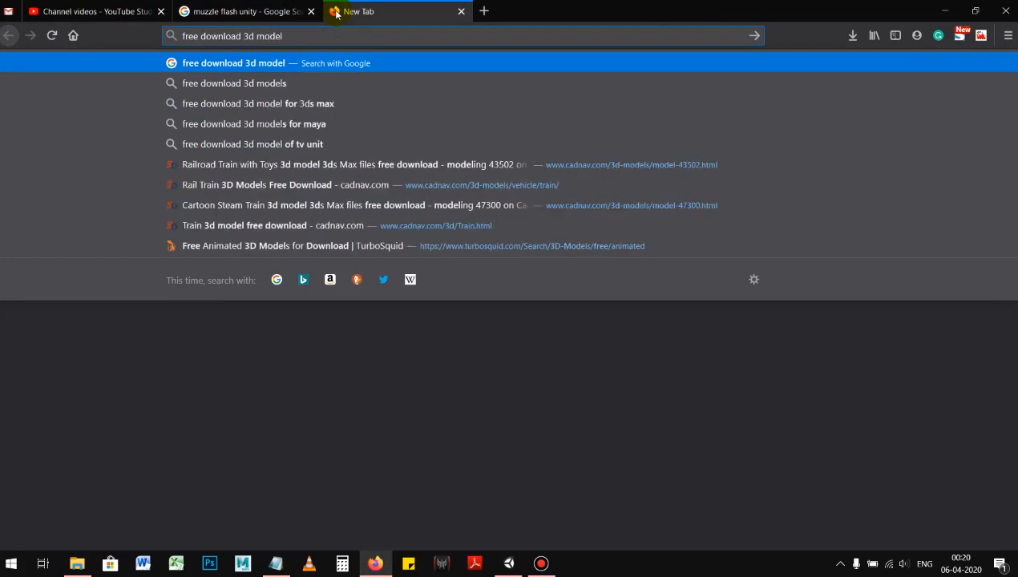
{"action": "key", "text": "Return"}
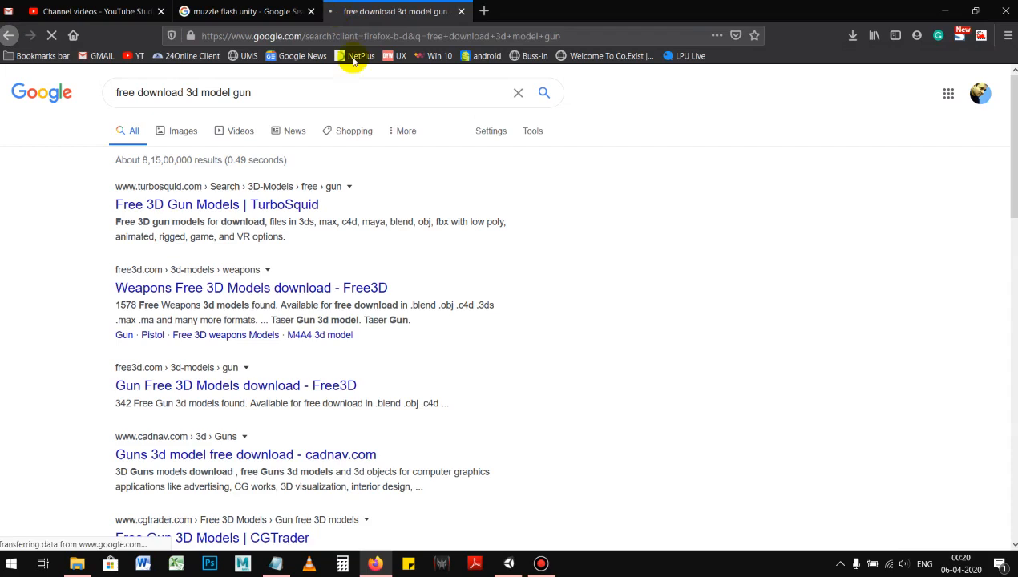
Step: Open the Free3D weapons result in a separate tab and look through the image results for gun models
{"action": "middle_click", "coordinate": [154, 287]}
{"action": "left_click", "coordinate": [187, 131]}
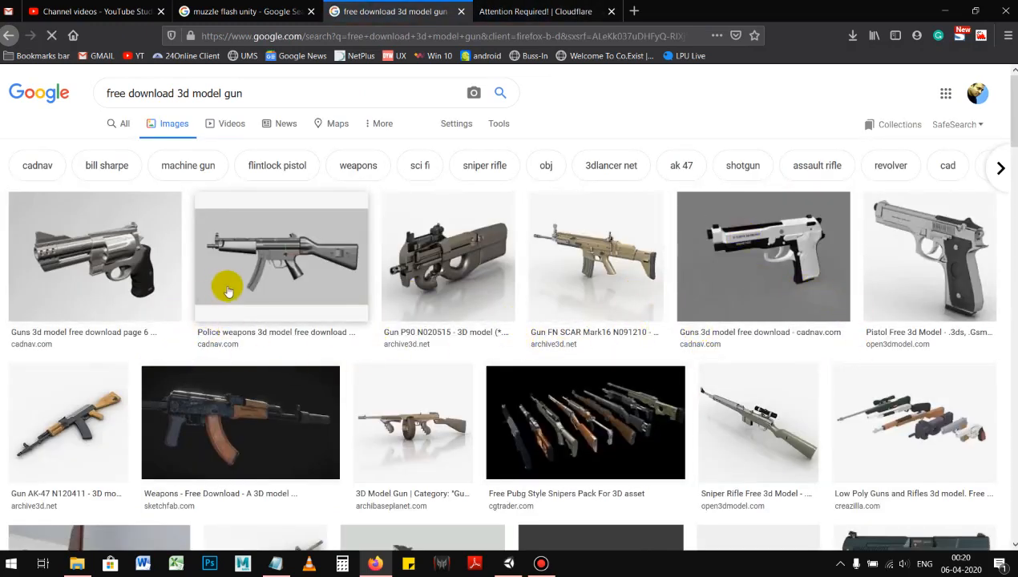
{"action": "scroll", "coordinate": [240, 344], "scroll_direction": "down", "scroll_amount": 3}
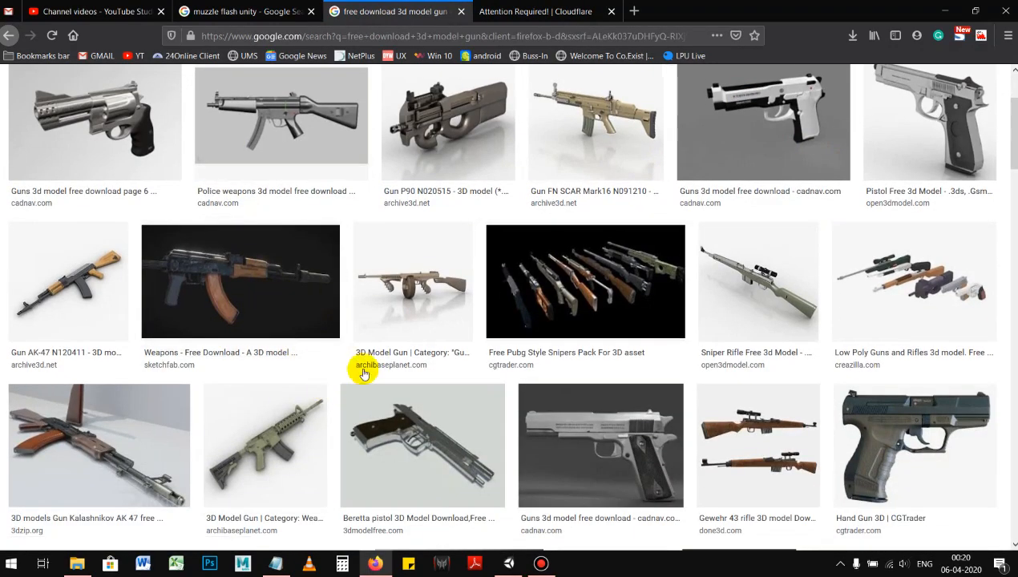
{"action": "scroll", "coordinate": [341, 368], "scroll_direction": "up", "scroll_amount": 4}
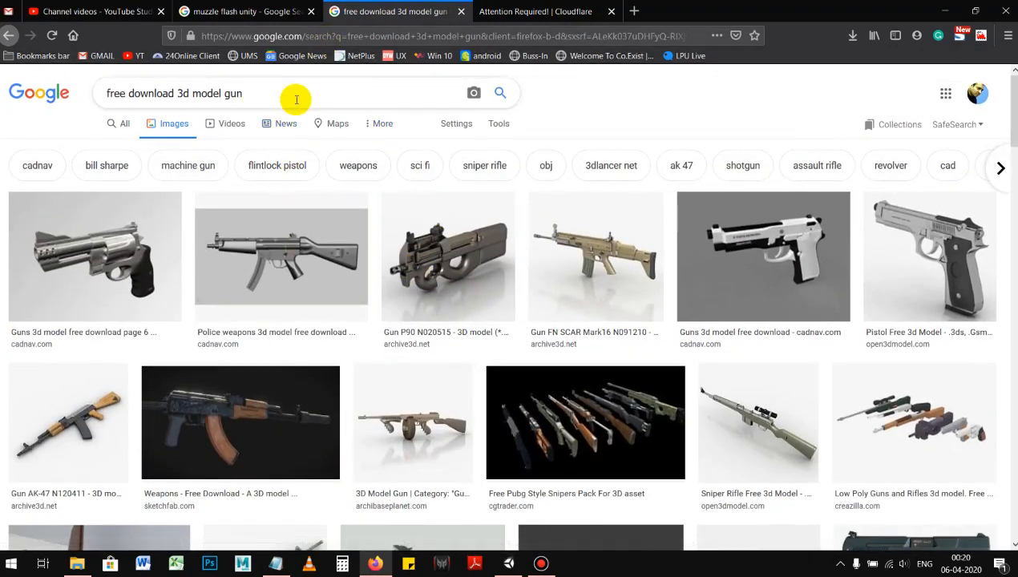
Step: Return to Unity and open the "Scenes-9th April 2020_Thursday" folder inside the project's Scenes folder
{"action": "left_click", "coordinate": [943, 12]}
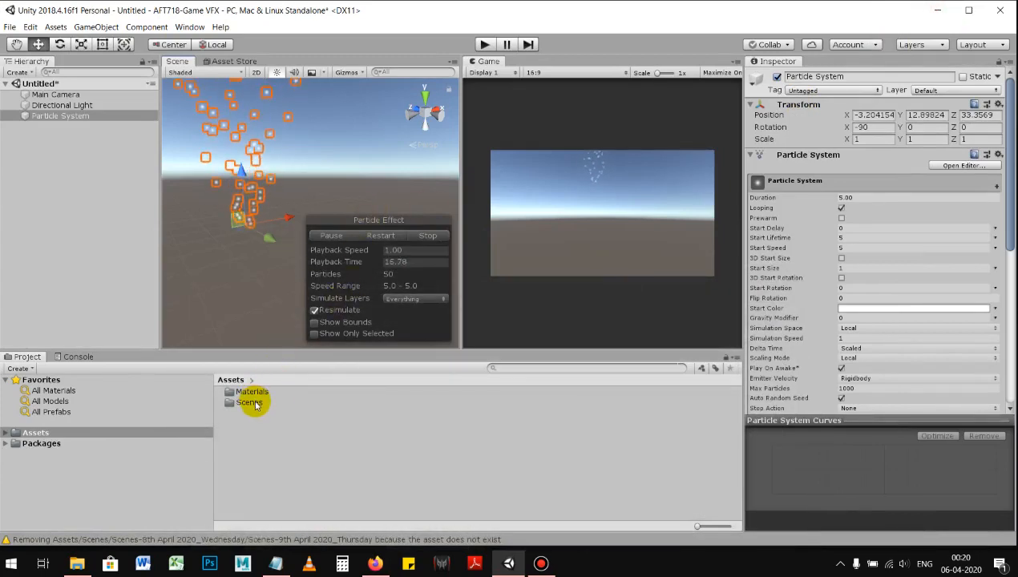
{"action": "double_click", "coordinate": [250, 402]}
{"action": "double_click", "coordinate": [319, 405]}
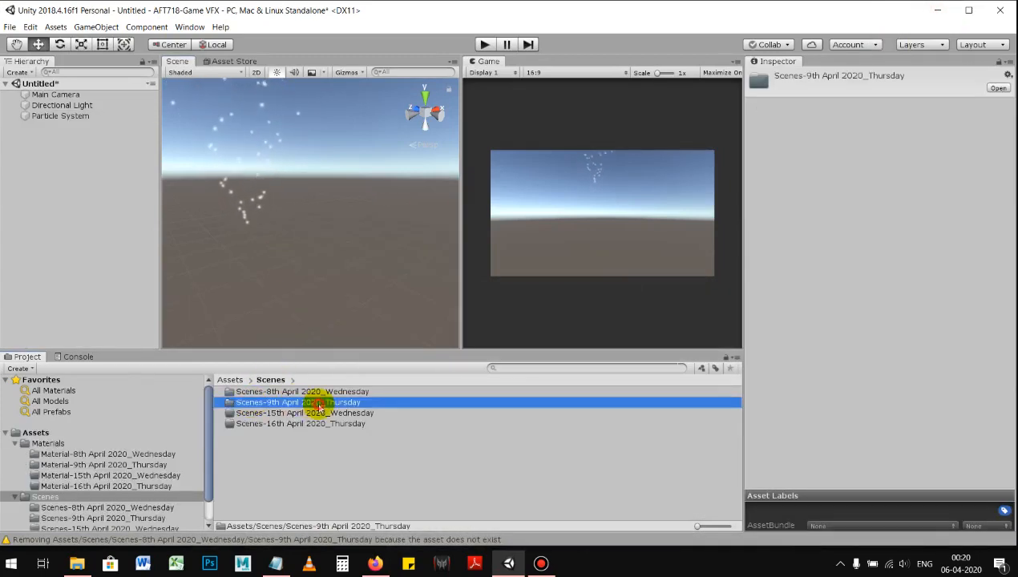
Step: Add the Gun model to the scene and set its scale to 0.1 on X, Y and Z
{"action": "left_click", "coordinate": [258, 403]}
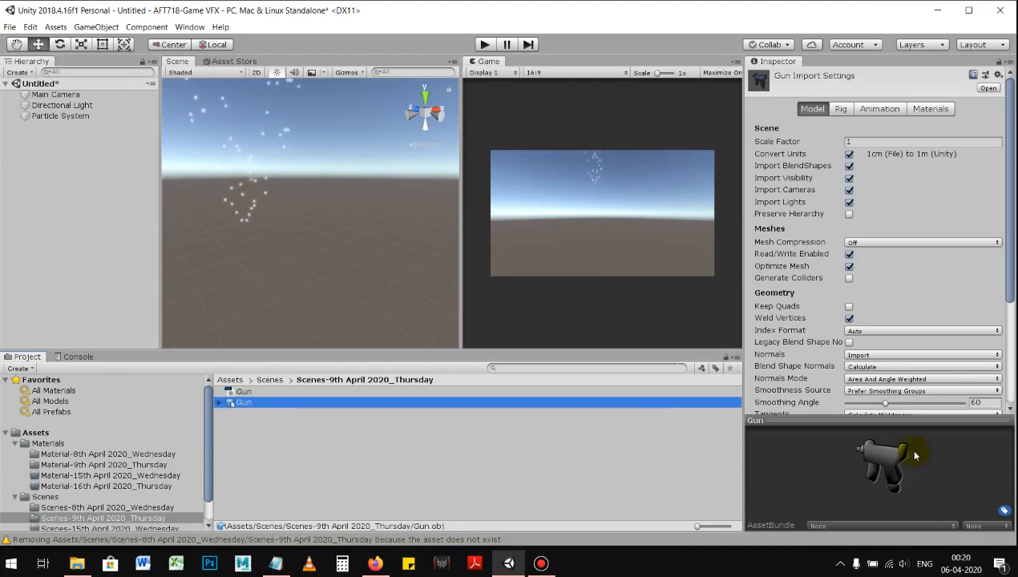
{"action": "left_click_drag", "start_coordinate": [245, 404], "coordinate": [71, 153]}
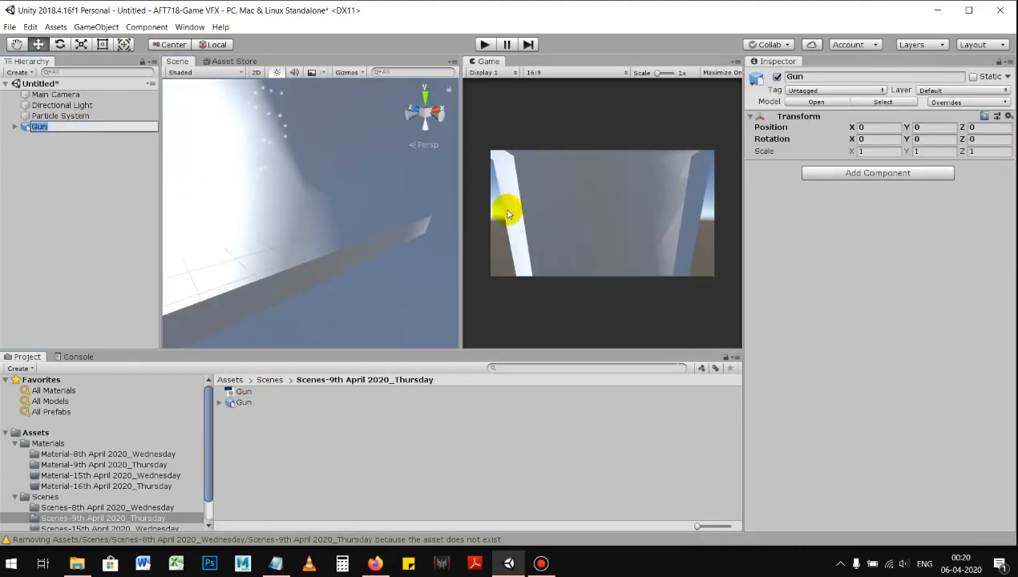
{"action": "left_click", "coordinate": [890, 146]}
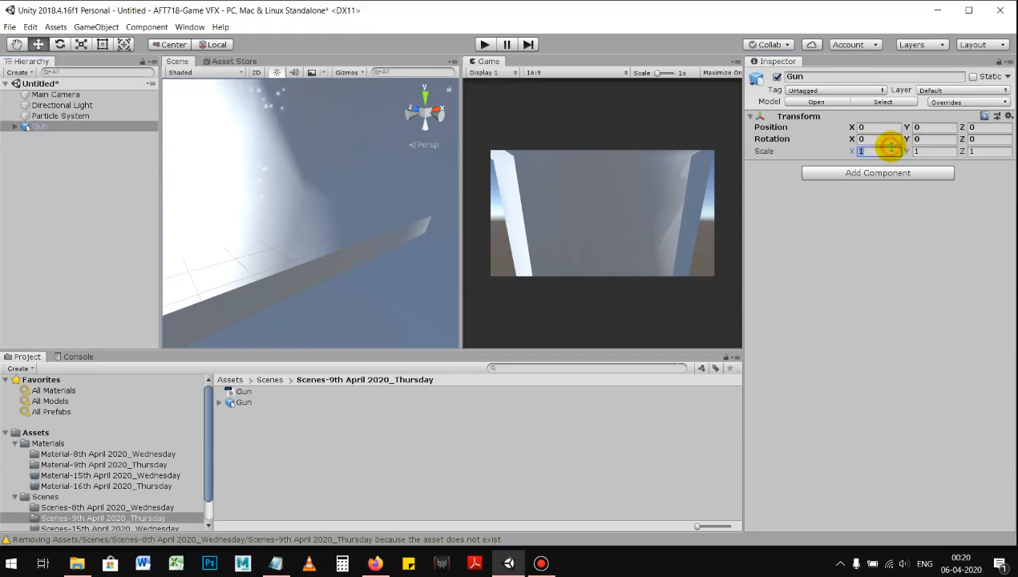
{"action": "type", "text": "0.1"}
{"action": "key", "text": "Tab"}
{"action": "type", "text": "0.1"}
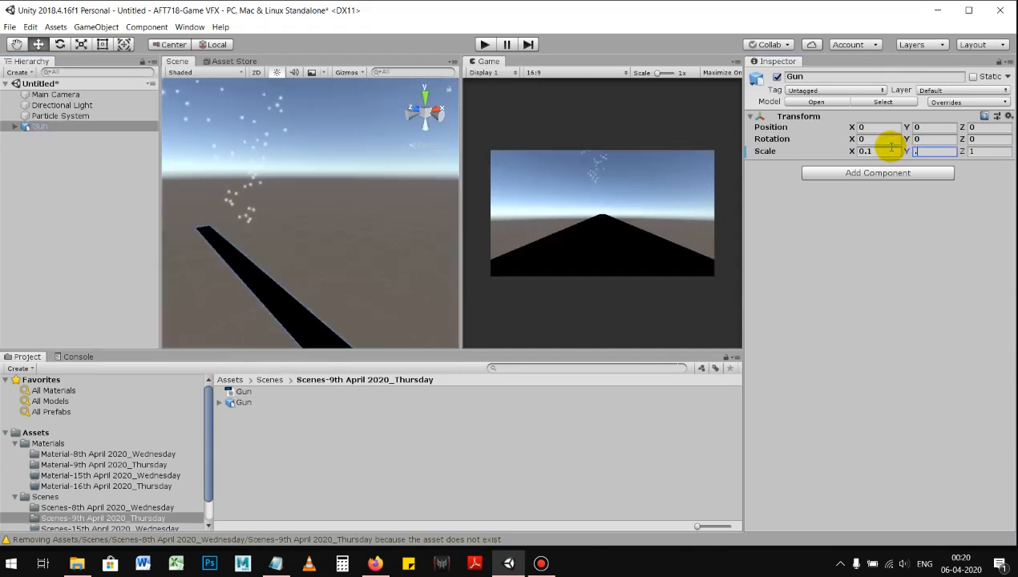
{"action": "key", "text": "Tab"}
{"action": "type", "text": "0.1"}
{"action": "key", "text": "Return"}
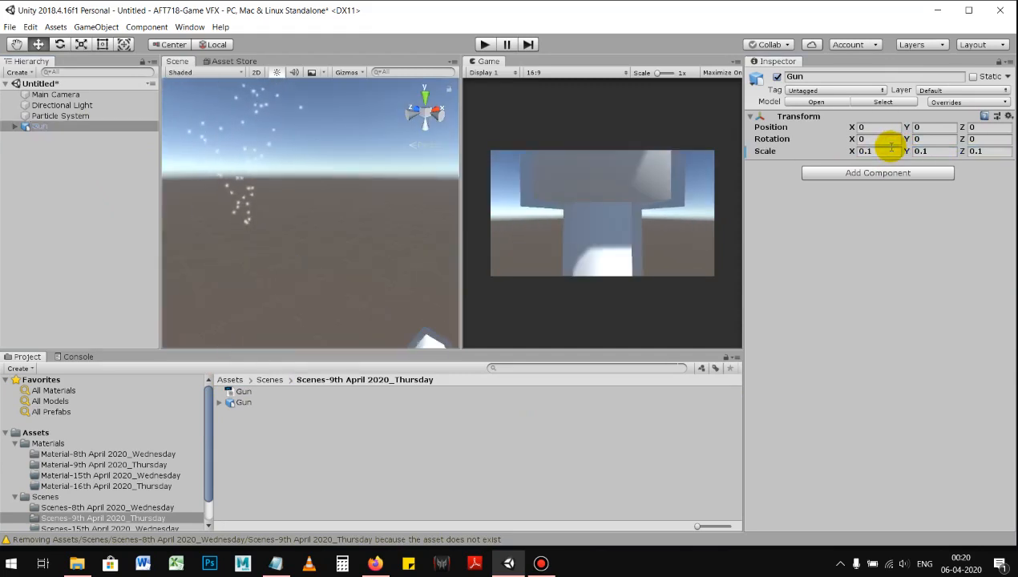
Step: Move the gun in front of the camera to about X 0.35, Z 20.9 and set its Y rotation to -180
{"action": "right_click_drag", "start_coordinate": [343, 267], "coordinate": [292, 263], "text": "alt"}
{"action": "left_click_drag", "start_coordinate": [302, 263], "coordinate": [773, 174], "text": "alt"}
{"action": "key", "text": "e"}
{"action": "left_click", "coordinate": [926, 139]}
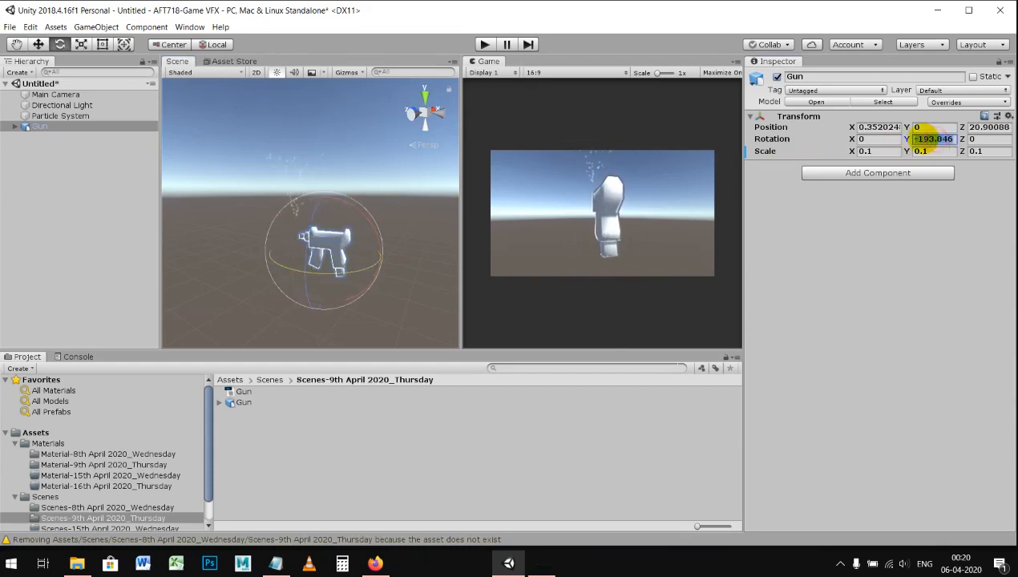
{"action": "left_click_drag", "start_coordinate": [928, 140], "coordinate": [976, 142]}
{"action": "type", "text": "80"}
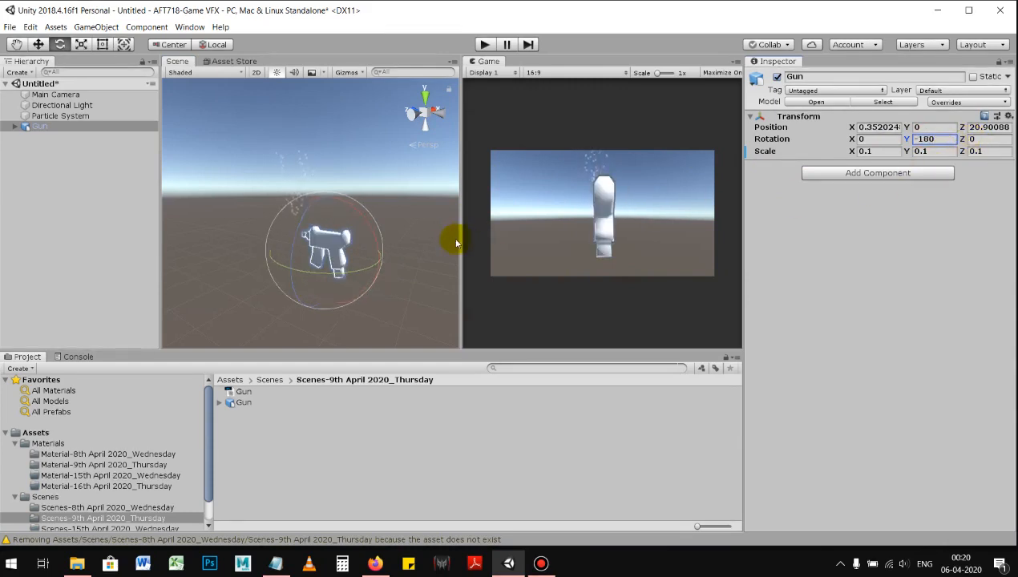
Step: Move the Main Camera to X -28.4, Y 5.2, Z -6 and turn it about 31 degrees around Y
{"action": "left_click_drag", "start_coordinate": [403, 267], "coordinate": [304, 241], "text": "alt"}
{"action": "key", "text": "w"}
{"action": "right_click_drag", "start_coordinate": [342, 232], "coordinate": [364, 234], "text": "alt"}
{"action": "right_click_drag", "start_coordinate": [347, 194], "coordinate": [360, 223], "text": "alt"}
{"action": "left_click_drag", "start_coordinate": [360, 222], "coordinate": [265, 258], "text": "alt"}
{"action": "left_click", "coordinate": [55, 94]}
{"action": "key", "text": "w"}
{"action": "left_click_drag", "start_coordinate": [335, 230], "coordinate": [275, 202], "text": "alt"}
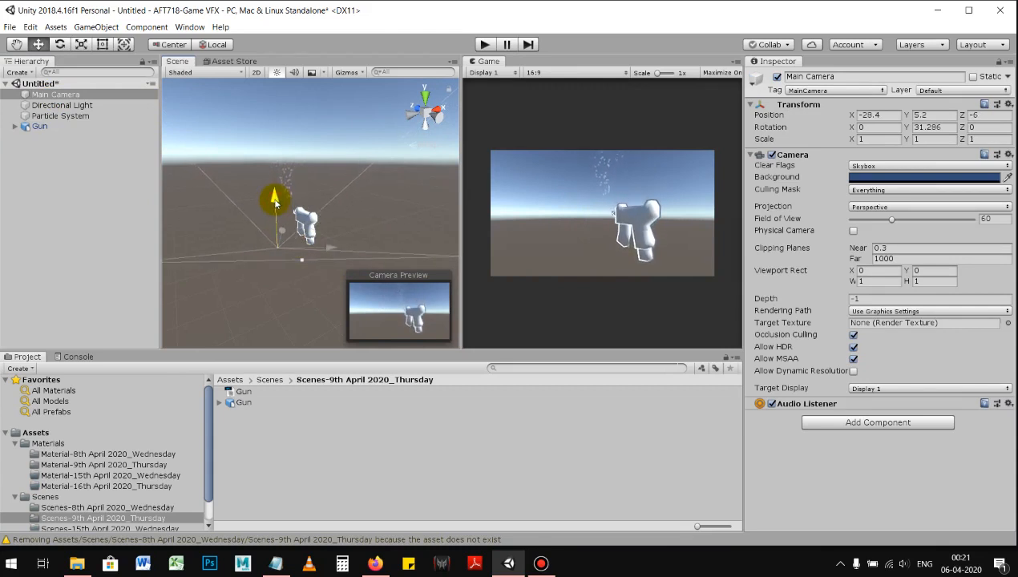
Step: Fine-tune the Main Camera's Y rotation to about 27.9 degrees to frame the gun
{"action": "left_click_drag", "start_coordinate": [357, 234], "coordinate": [408, 233], "text": "alt"}
{"action": "left_click_drag", "start_coordinate": [307, 213], "coordinate": [352, 234], "text": "alt"}
{"action": "key", "text": "e"}
{"action": "left_click_drag", "start_coordinate": [288, 316], "coordinate": [284, 314]}
{"action": "key", "text": "w"}
{"action": "left_click_drag", "start_coordinate": [305, 243], "coordinate": [372, 231], "text": "alt"}
Step: Set the Particle System's X rotation to 0 and move it to the gun's muzzle at X 0.9, Y 3
{"action": "left_click", "coordinate": [73, 127]}
{"action": "left_click", "coordinate": [223, 190], "text": "alt"}
{"action": "left_click", "coordinate": [87, 116]}
{"action": "left_click_drag", "start_coordinate": [237, 193], "coordinate": [339, 179], "text": "alt"}
{"action": "key", "text": "e"}
{"action": "right_click_drag", "start_coordinate": [339, 178], "coordinate": [344, 176], "text": "alt"}
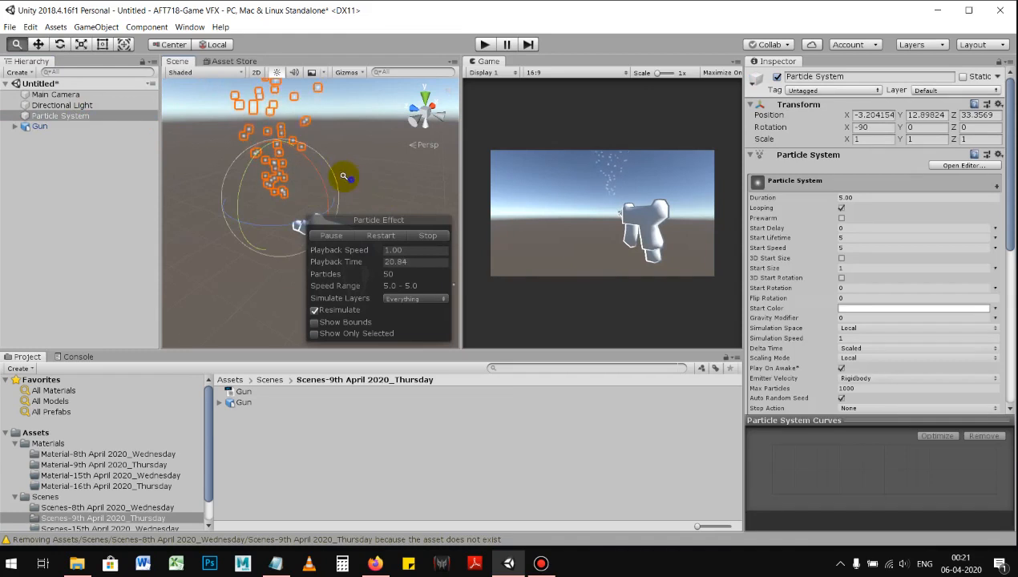
{"action": "left_click_drag", "start_coordinate": [318, 164], "coordinate": [5, 220]}
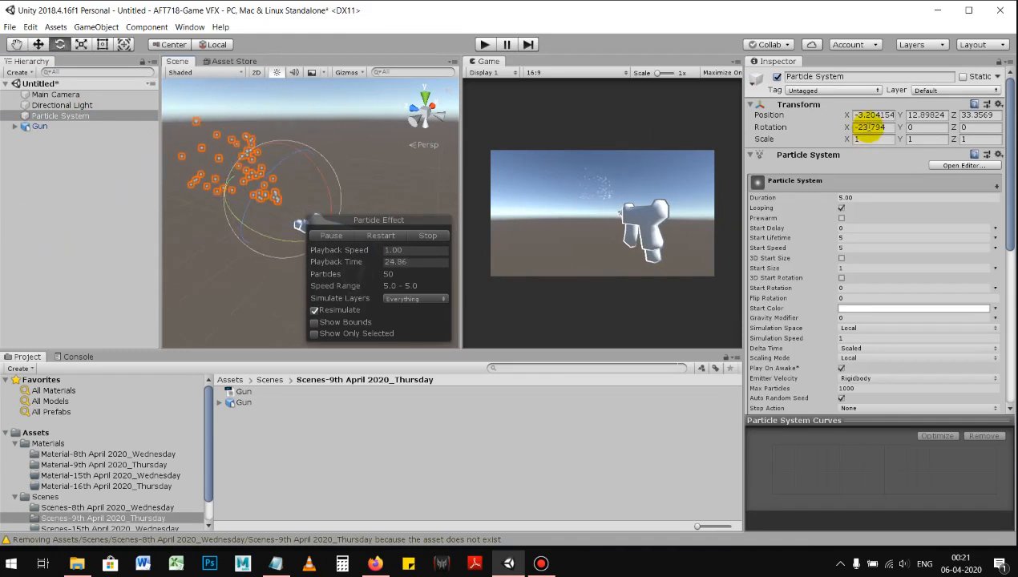
{"action": "left_click", "coordinate": [839, 127]}
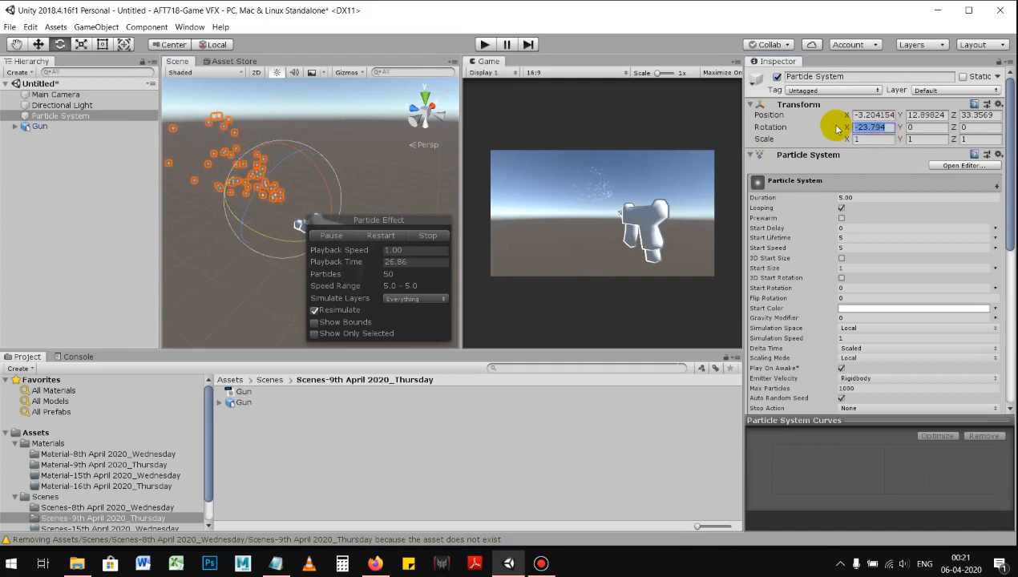
{"action": "type", "text": "0"}
{"action": "key", "text": "Return"}
{"action": "left_click_drag", "start_coordinate": [337, 191], "coordinate": [224, 304], "text": "alt"}
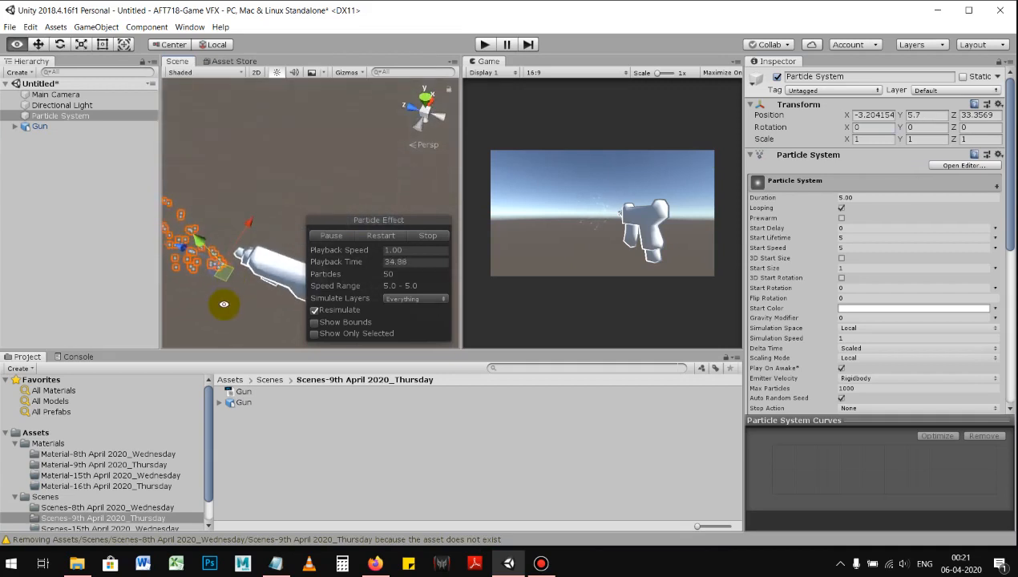
{"action": "left_click_drag", "start_coordinate": [256, 223], "coordinate": [274, 210]}
Step: Apply the Gun texture from the "Material-9th April 2020_Thursday" folder to the gun's MachinePistol mesh
{"action": "left_click", "coordinate": [56, 127]}
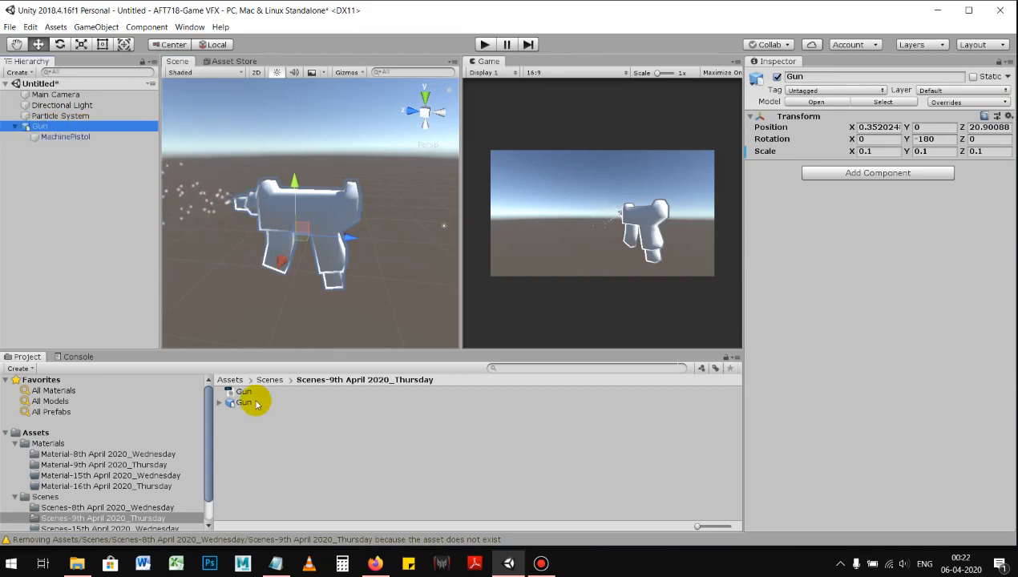
{"action": "left_click", "coordinate": [269, 379]}
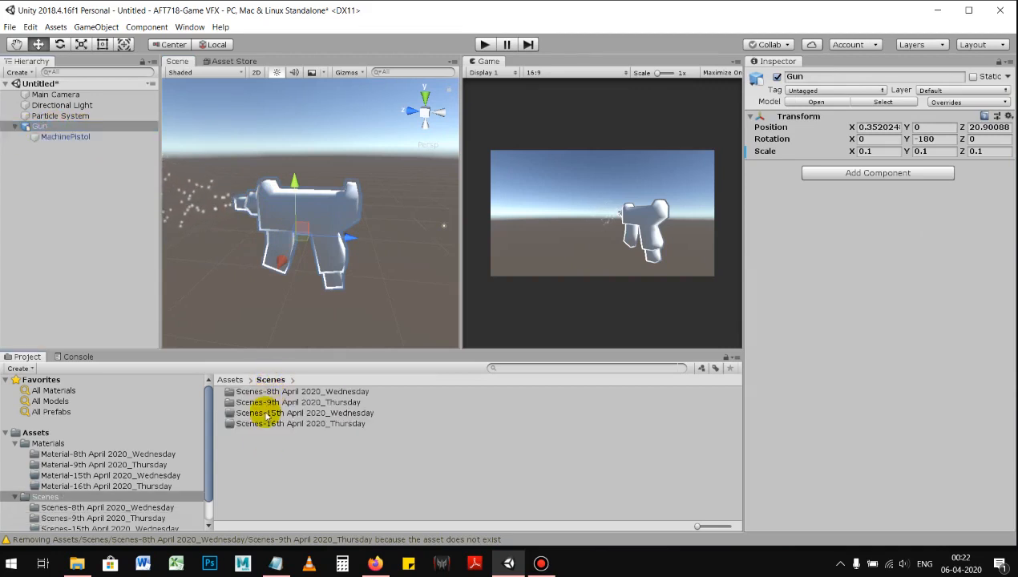
{"action": "left_click", "coordinate": [230, 379]}
{"action": "double_click", "coordinate": [246, 391]}
{"action": "double_click", "coordinate": [258, 401]}
{"action": "left_click", "coordinate": [236, 393]}
{"action": "left_click_drag", "start_coordinate": [255, 340], "coordinate": [257, 393]}
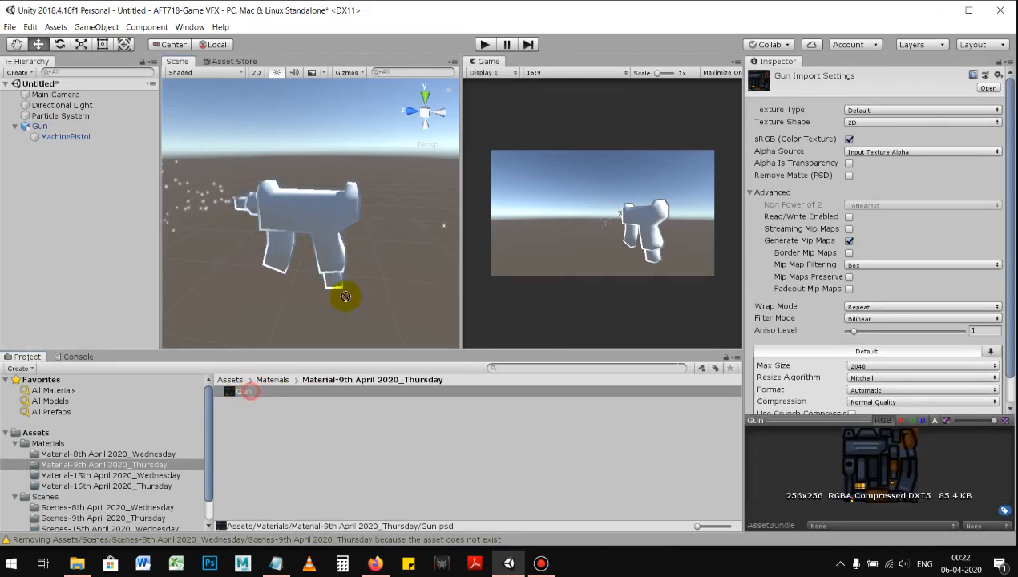
{"action": "left_click_drag", "start_coordinate": [158, 234], "coordinate": [55, 141]}
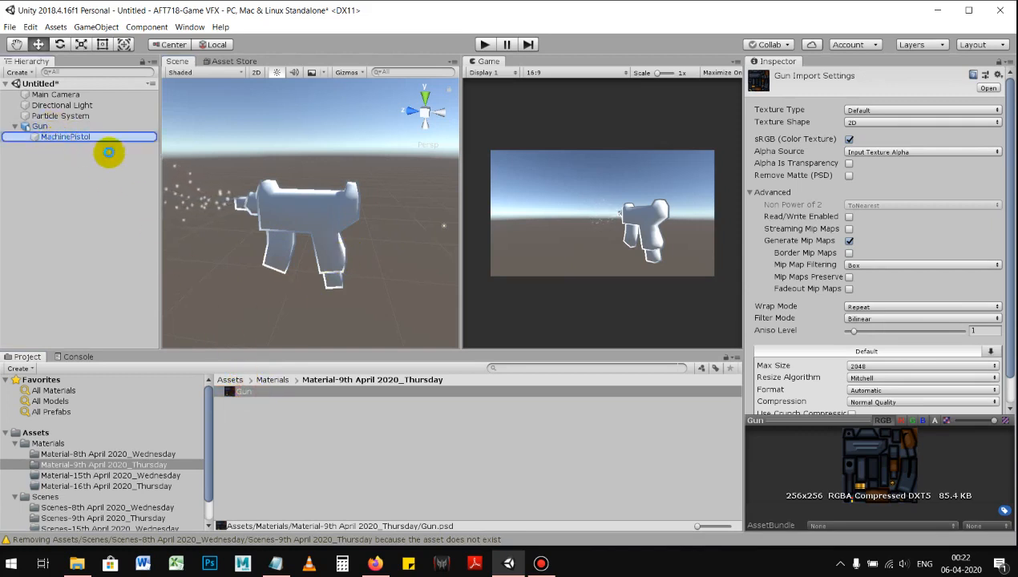
{"action": "left_click_drag", "start_coordinate": [345, 237], "coordinate": [373, 227], "text": "alt"}
{"action": "left_click", "coordinate": [288, 255]}
{"action": "right_click_drag", "start_coordinate": [373, 226], "coordinate": [405, 234], "text": "alt"}
{"action": "left_click", "coordinate": [15, 127]}
Step: Set the Main Camera's background colour to blue 395A8E and its Clear Flags to Solid Color
{"action": "left_click", "coordinate": [72, 116], "text": "ctrl"}
{"action": "left_click_drag", "start_coordinate": [328, 191], "coordinate": [302, 225], "text": "alt"}
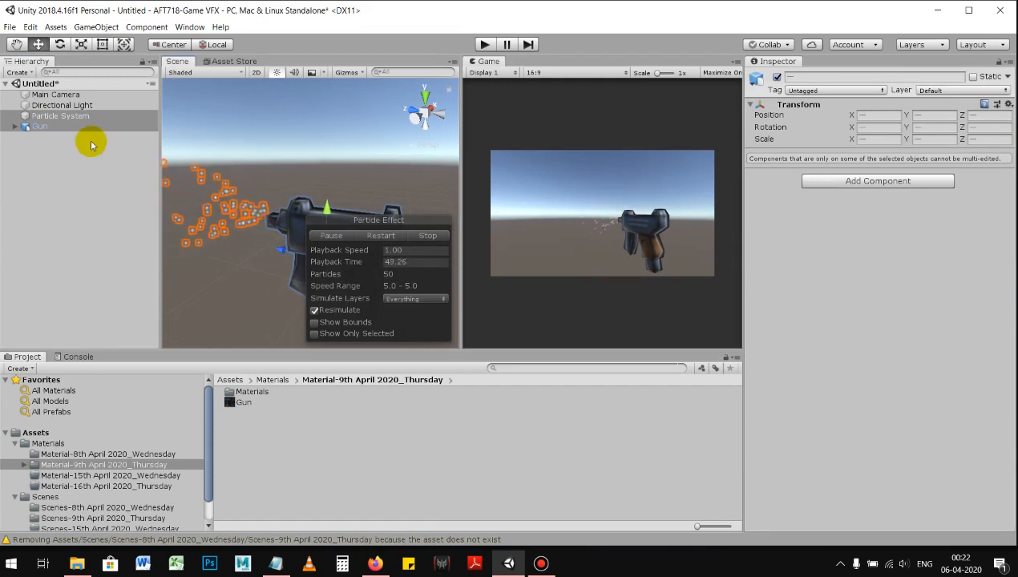
{"action": "left_click", "coordinate": [82, 105]}
{"action": "left_click", "coordinate": [80, 93]}
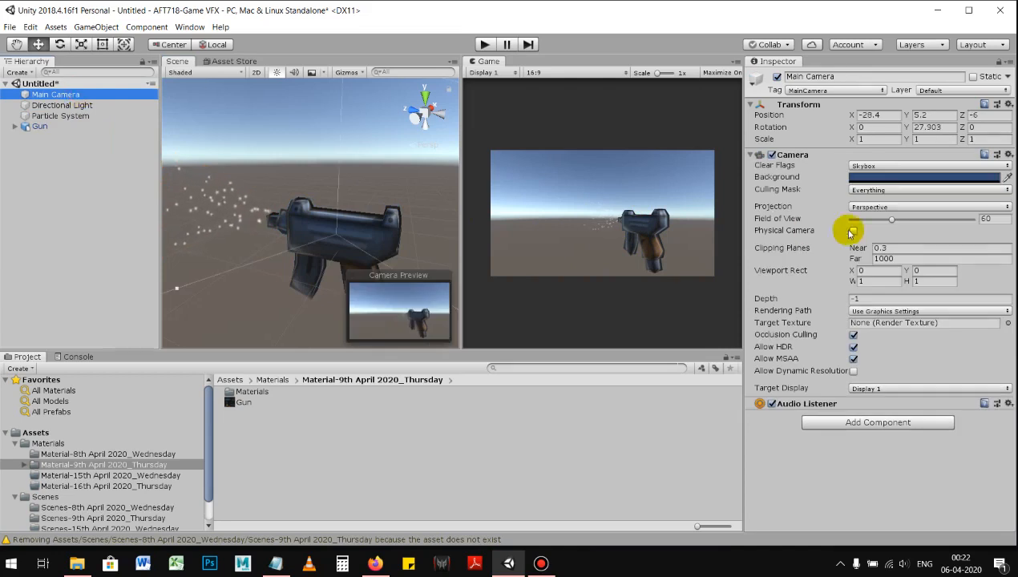
{"action": "left_click", "coordinate": [880, 177]}
{"action": "mouse_move", "coordinate": [85, 116]}
{"action": "left_mouse_down"}
{"action": "mouse_move", "coordinate": [69, 107]}
{"action": "mouse_move", "coordinate": [73, 114]}
{"action": "mouse_move", "coordinate": [53, 116]}
{"action": "mouse_move", "coordinate": [74, 105]}
{"action": "mouse_move", "coordinate": [84, 120]}
{"action": "left_mouse_up"}
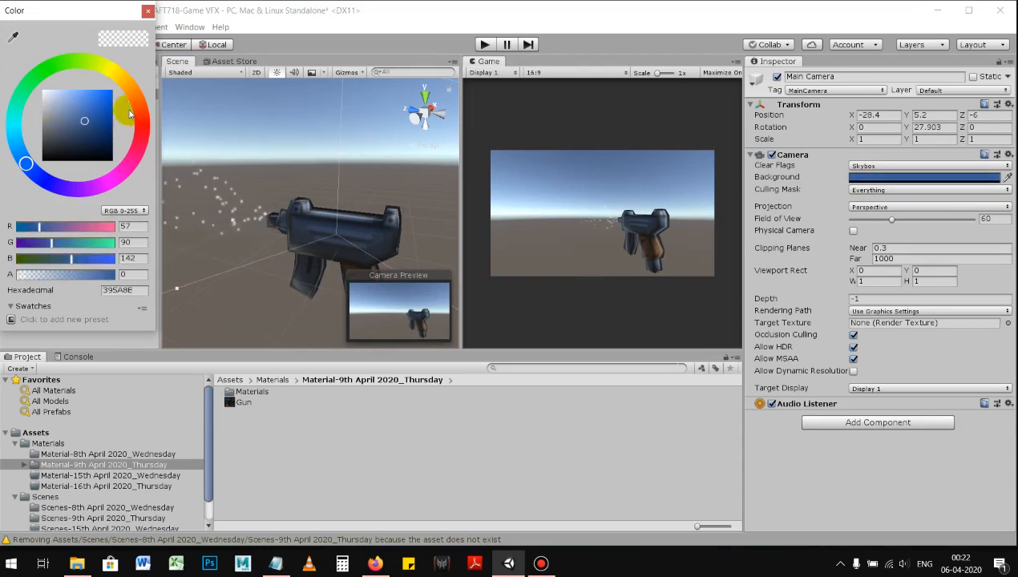
{"action": "left_click", "coordinate": [146, 11]}
{"action": "left_click", "coordinate": [857, 165]}
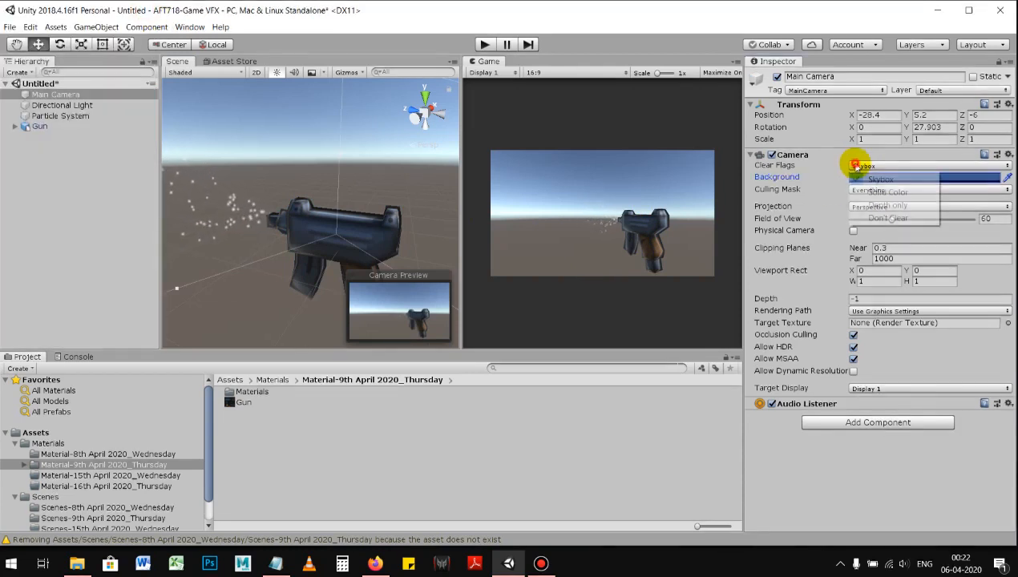
{"action": "left_click", "coordinate": [891, 191]}
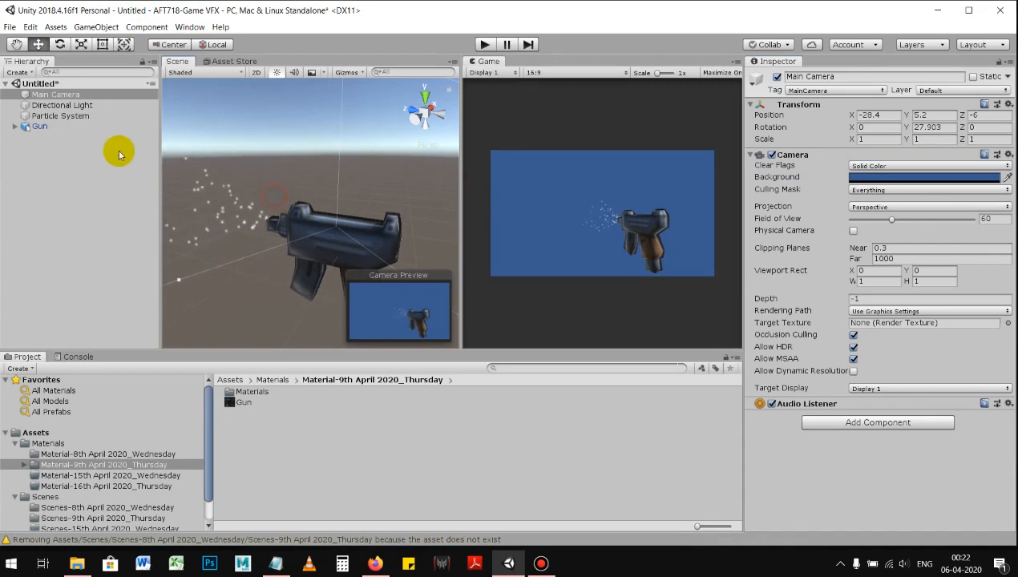
Step: Set the Particle System's Start Speed to 10
{"action": "left_click", "coordinate": [62, 117]}
{"action": "left_click_drag", "start_coordinate": [245, 186], "coordinate": [284, 182], "text": "alt"}
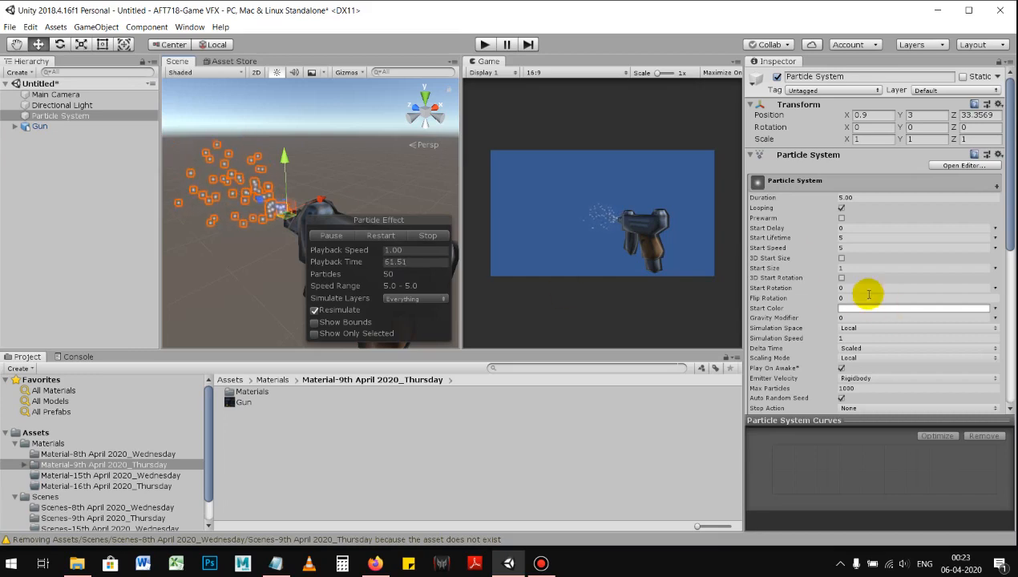
{"action": "scroll", "coordinate": [778, 303], "scroll_direction": "down", "scroll_amount": 5}
{"action": "scroll", "coordinate": [838, 180], "scroll_direction": "up", "scroll_amount": 5}
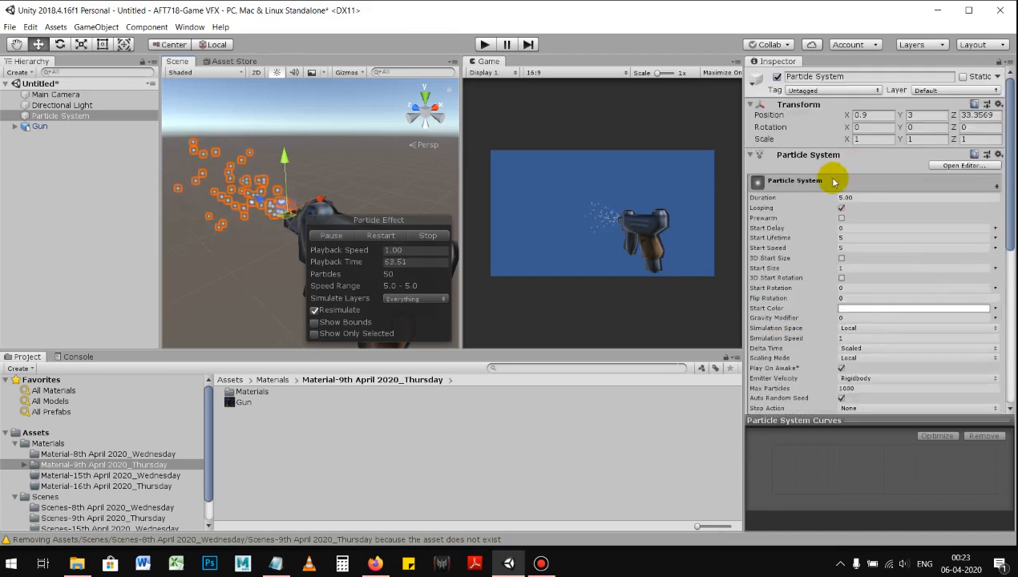
{"action": "left_click", "coordinate": [858, 237]}
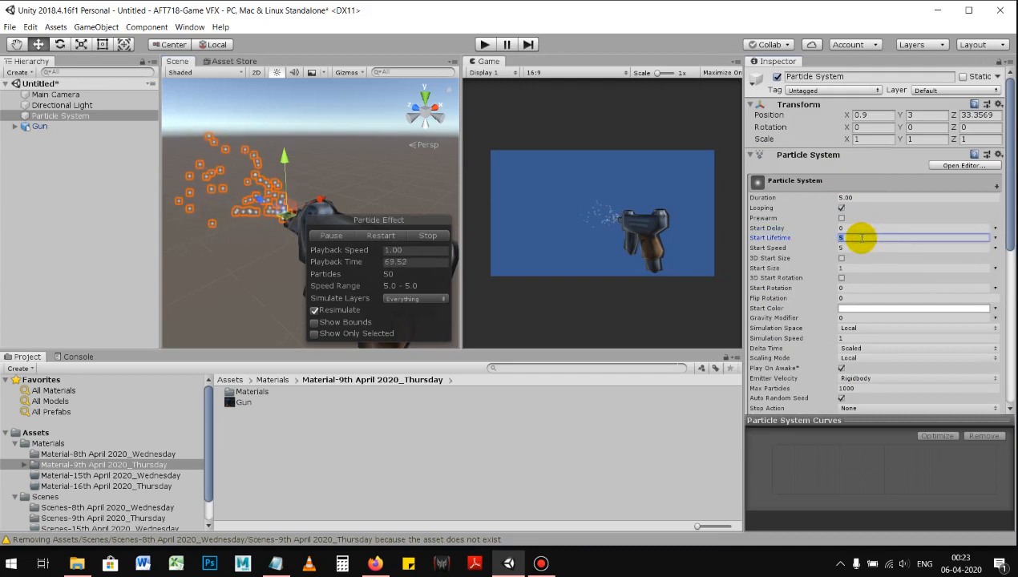
{"action": "left_click", "coordinate": [859, 248]}
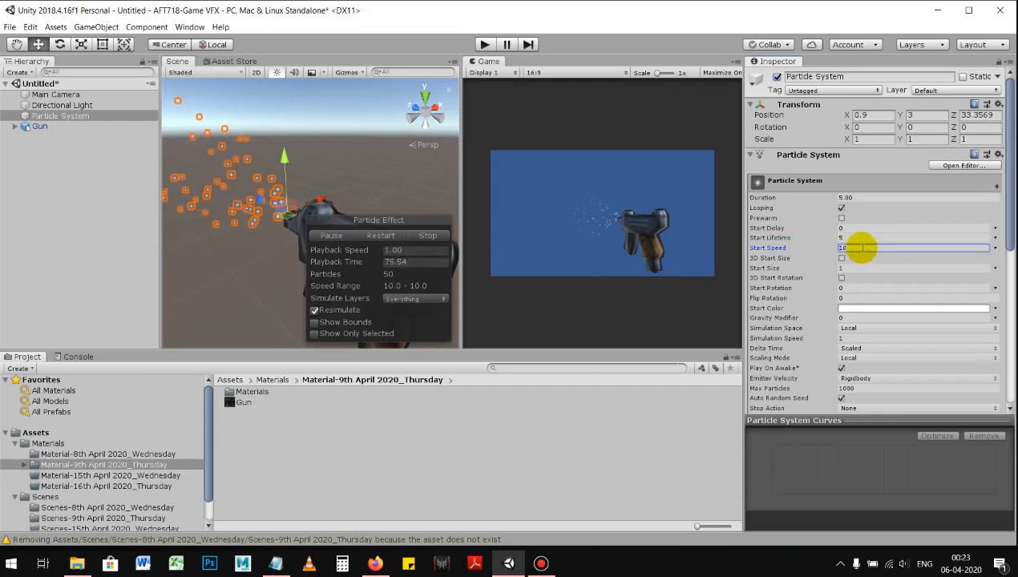
Step: Set the Particle System's Duration to 1 and its Start Lifetime to 1
{"action": "left_click", "coordinate": [860, 198]}
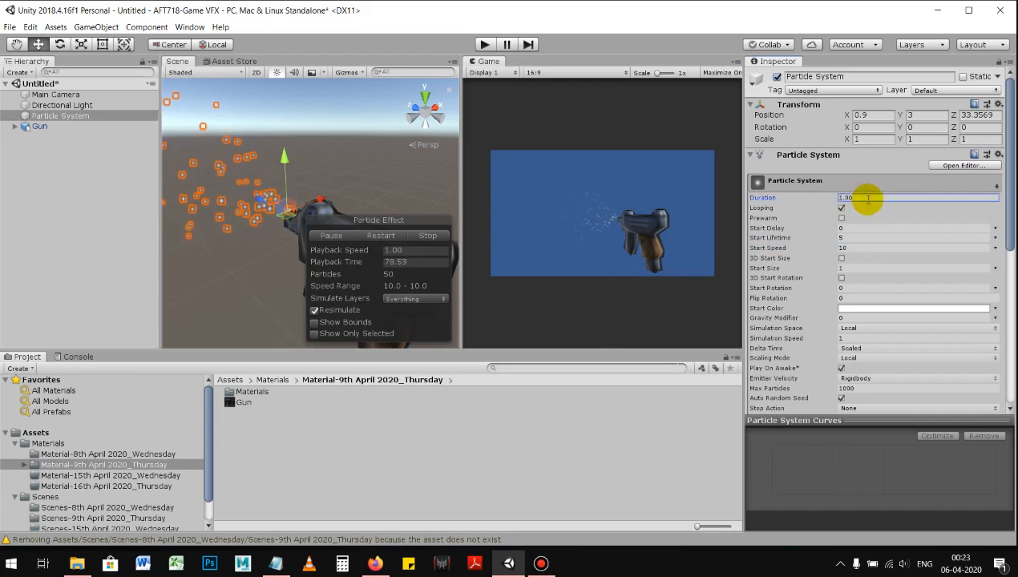
{"action": "left_click", "coordinate": [853, 239]}
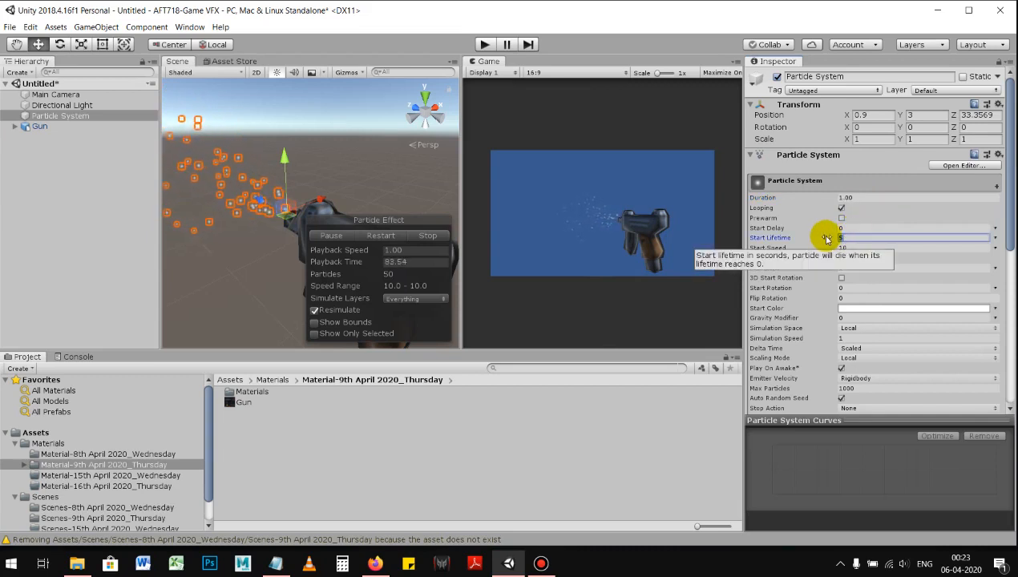
{"action": "left_click_drag", "start_coordinate": [226, 221], "coordinate": [363, 210], "text": "alt"}
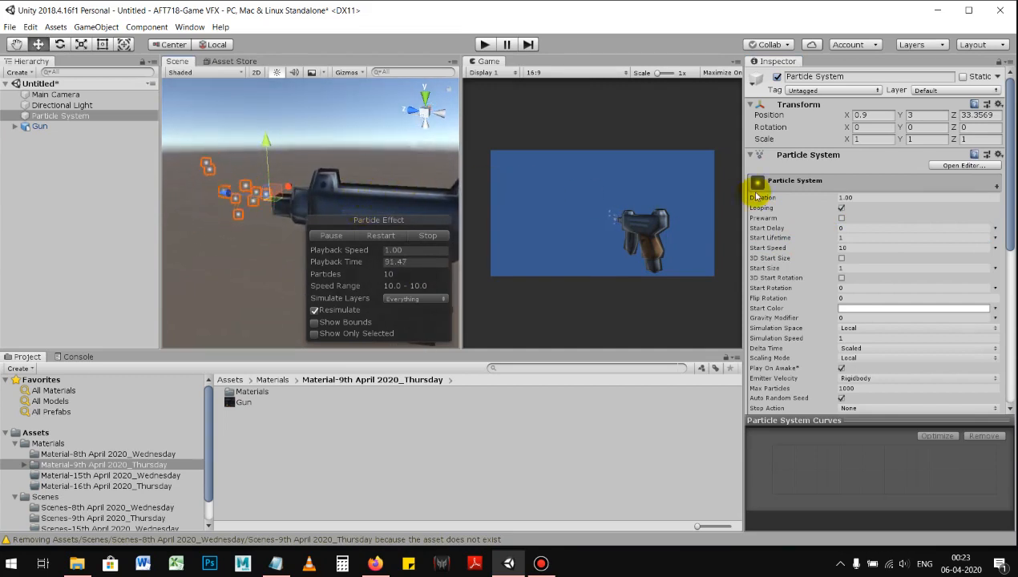
{"action": "mouse_move", "coordinate": [324, 184]}
{"action": "left_mouse_down", "text": "alt"}
{"action": "mouse_move", "coordinate": [335, 177]}
{"action": "mouse_move", "coordinate": [341, 138]}
{"action": "mouse_move", "coordinate": [340, 179]}
{"action": "left_mouse_up", "text": "alt"}
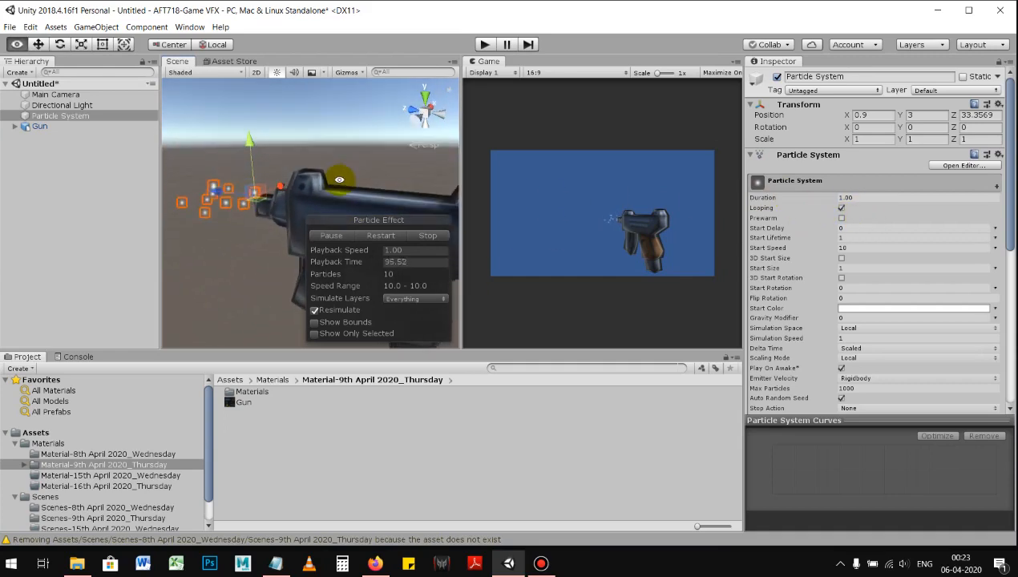
Step: Make the particles' Start Size random between the two constants 3 and 4
{"action": "scroll", "coordinate": [818, 256], "scroll_direction": "down", "scroll_amount": 3}
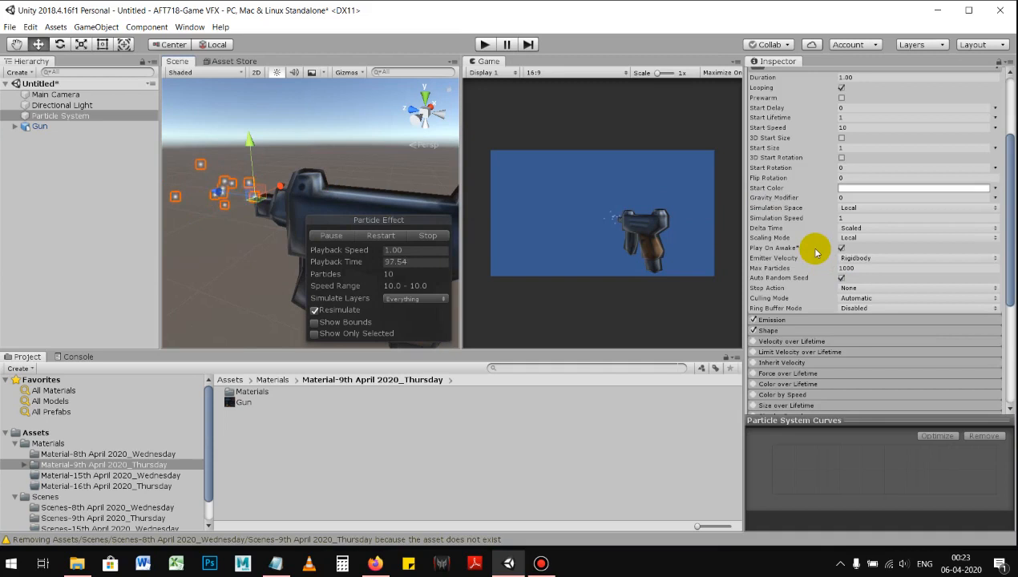
{"action": "mouse_move", "coordinate": [816, 253]}
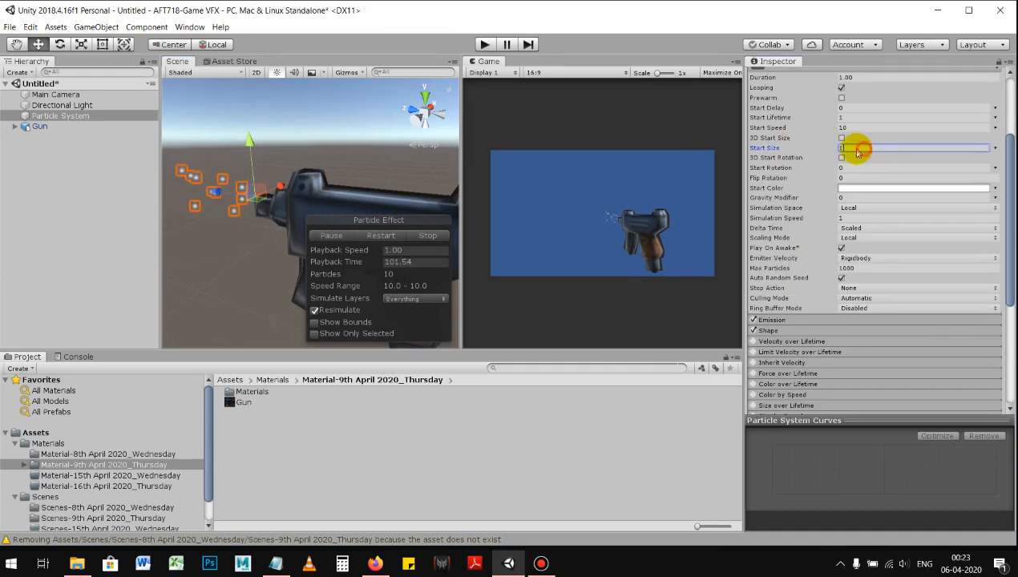
{"action": "left_click", "coordinate": [996, 151]}
{"action": "left_click", "coordinate": [902, 188]}
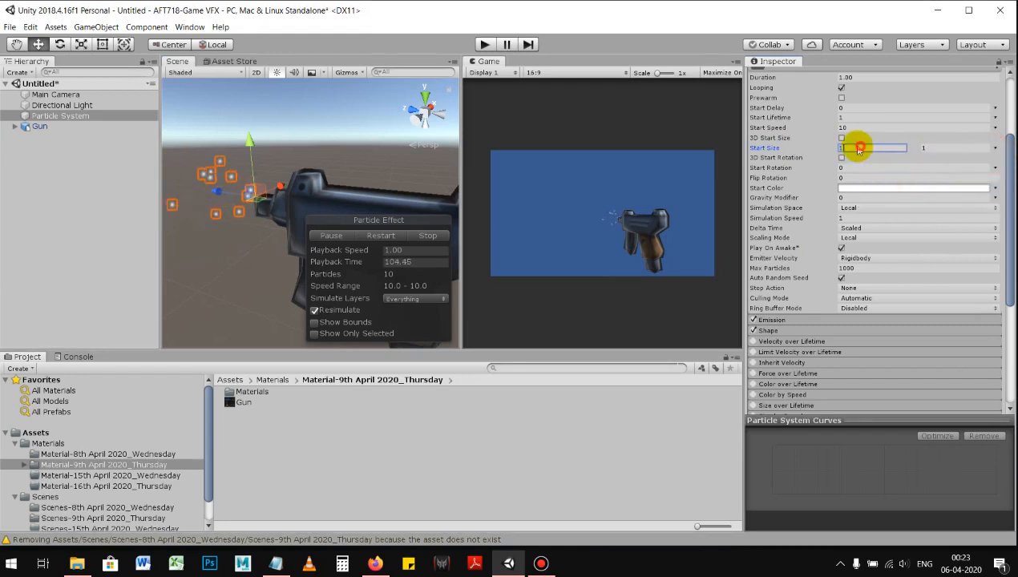
{"action": "left_click", "coordinate": [995, 148]}
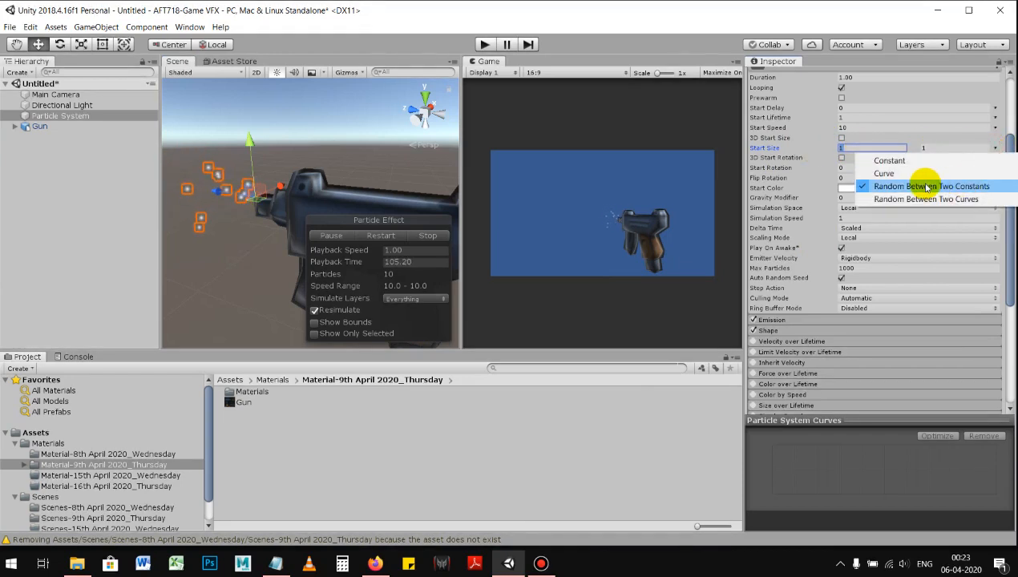
{"action": "left_click", "coordinate": [859, 149]}
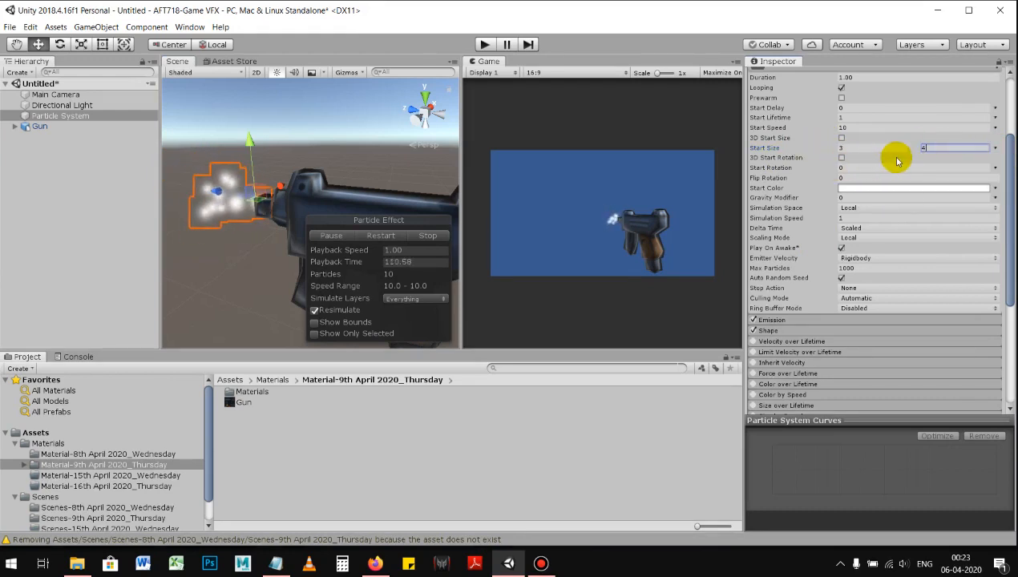
{"action": "mouse_move", "coordinate": [264, 245]}
{"action": "left_mouse_down", "text": "alt"}
{"action": "mouse_move", "coordinate": [255, 264]}
{"action": "mouse_move", "coordinate": [240, 229]}
{"action": "mouse_move", "coordinate": [259, 241]}
{"action": "left_mouse_up", "text": "alt"}
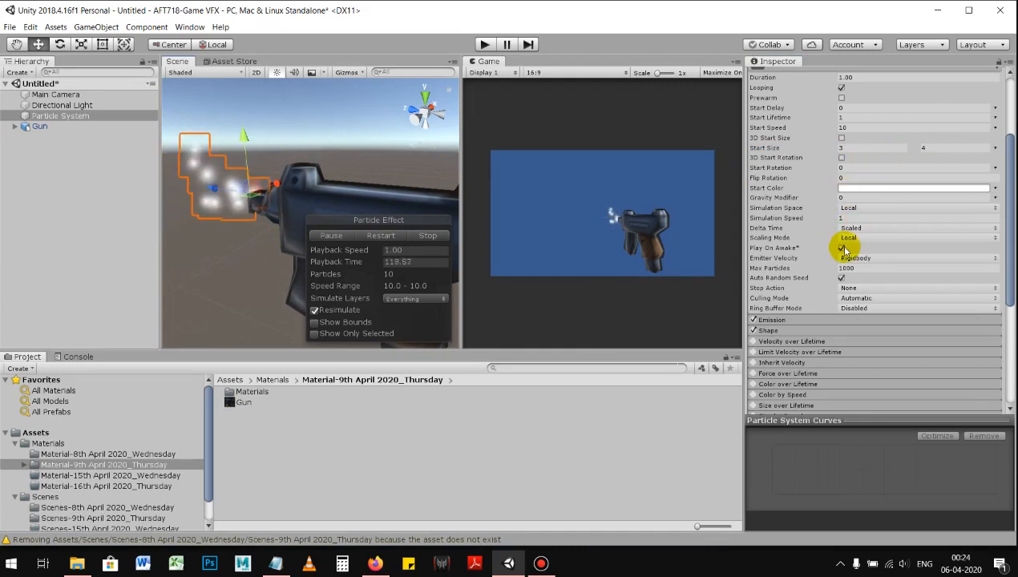
Step: In the Emission module, set Rate over Time to 0 and add one burst
{"action": "scroll", "coordinate": [844, 249], "scroll_direction": "down", "scroll_amount": 2}
{"action": "scroll", "coordinate": [807, 232], "scroll_direction": "down", "scroll_amount": 3}
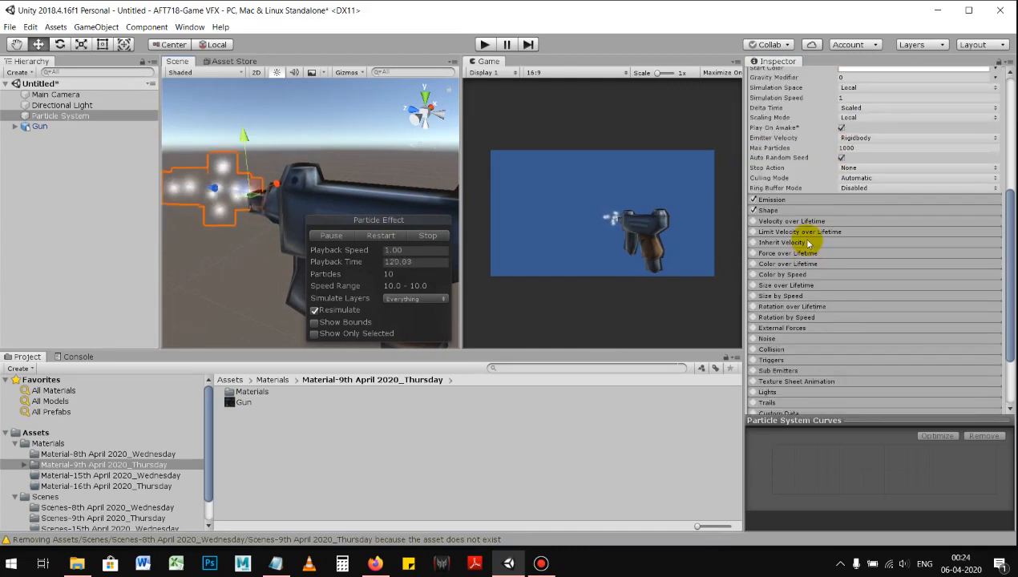
{"action": "left_click", "coordinate": [822, 201]}
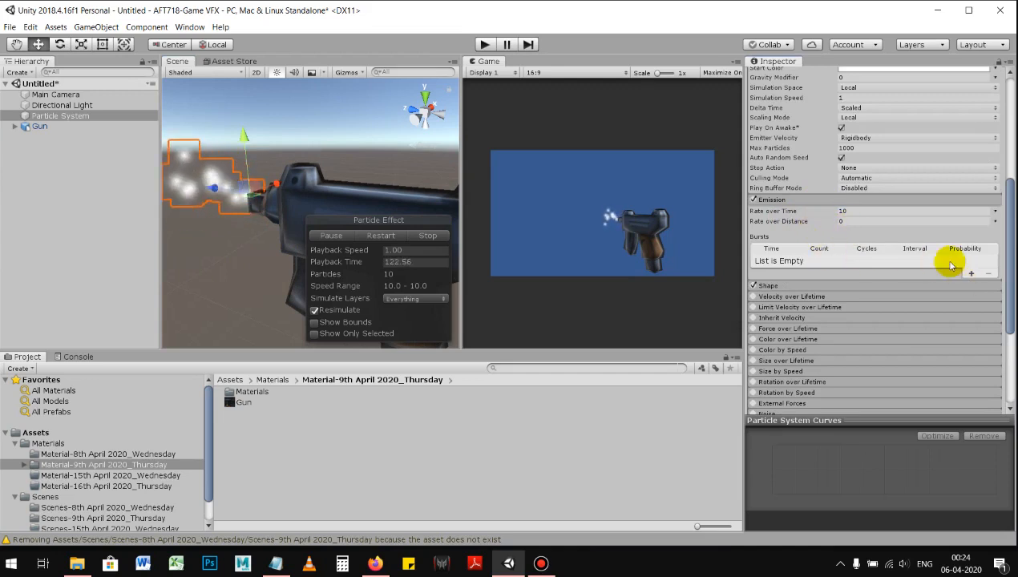
{"action": "left_click", "coordinate": [839, 211]}
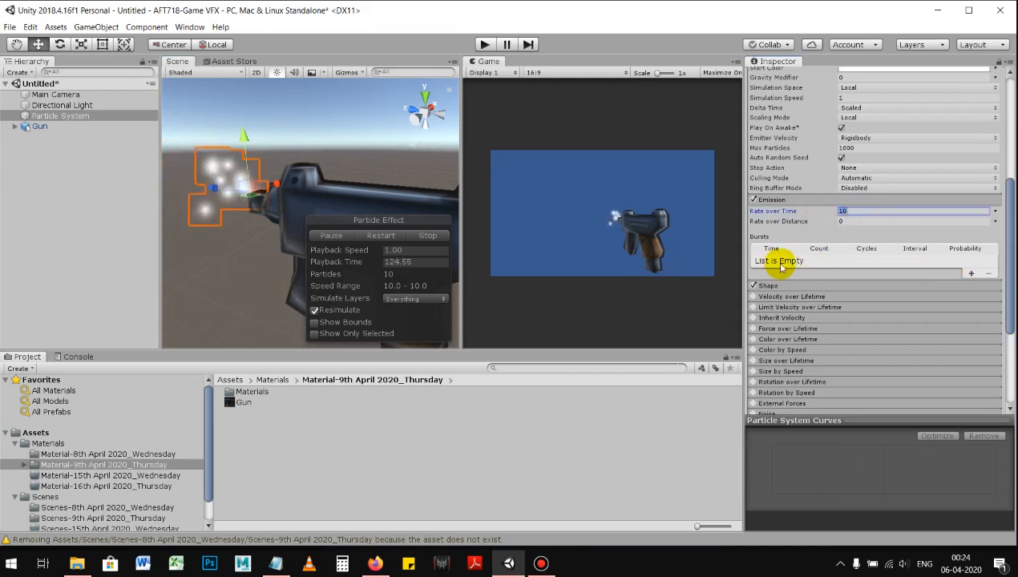
{"action": "left_click", "coordinate": [972, 275]}
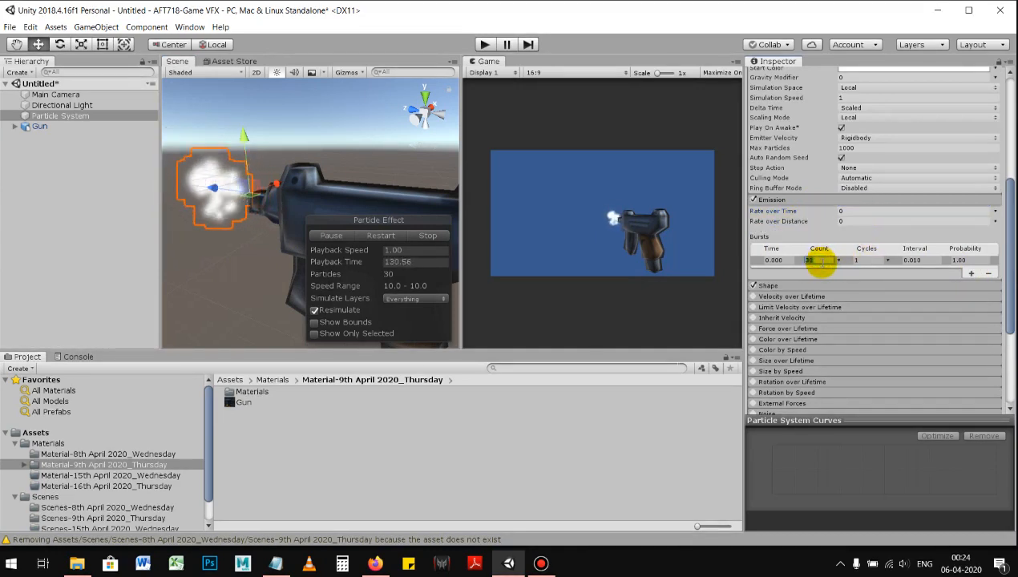
Step: Make the burst's Count random between two constants, both set to 20
{"action": "left_click_drag", "start_coordinate": [279, 175], "coordinate": [351, 166], "text": "alt"}
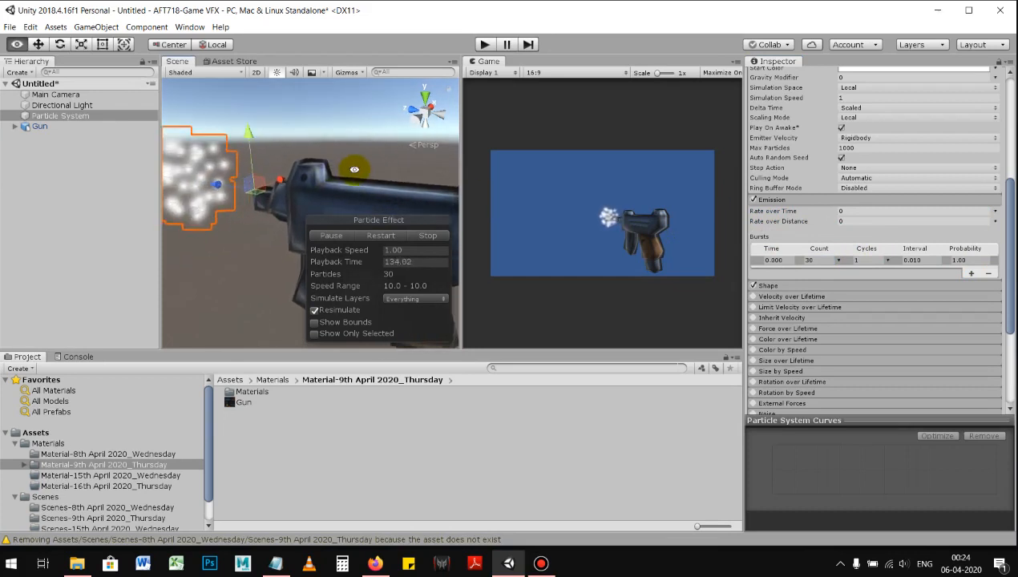
{"action": "left_click", "coordinate": [819, 261]}
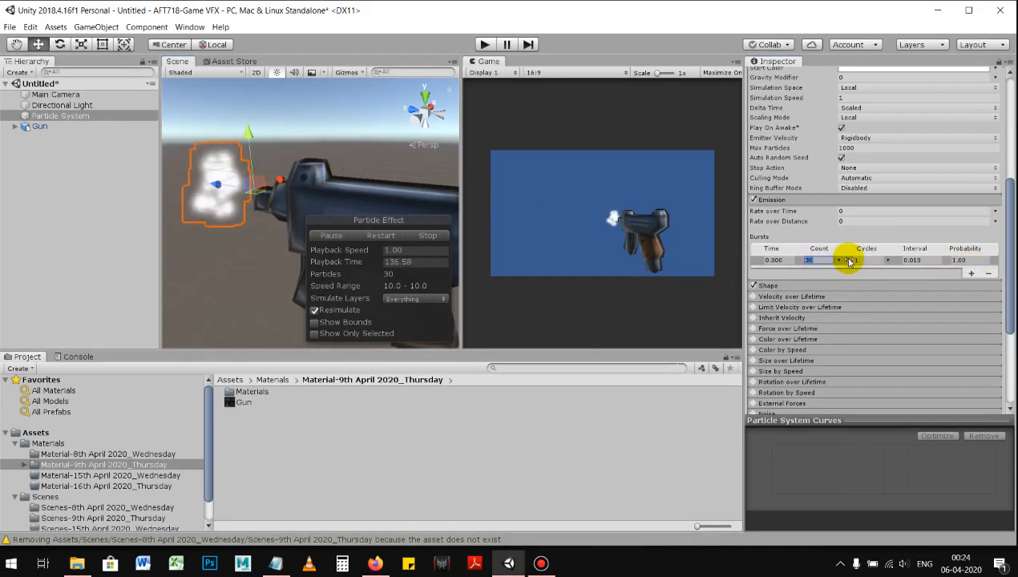
{"action": "left_click", "coordinate": [842, 261]}
{"action": "left_click", "coordinate": [882, 296]}
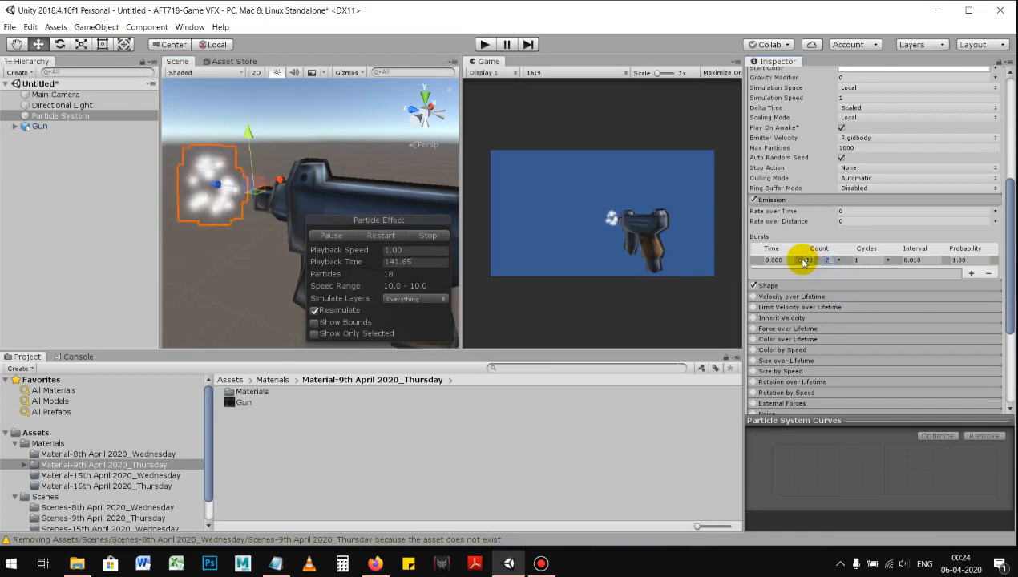
{"action": "left_click_drag", "start_coordinate": [433, 240], "coordinate": [337, 201], "text": "alt"}
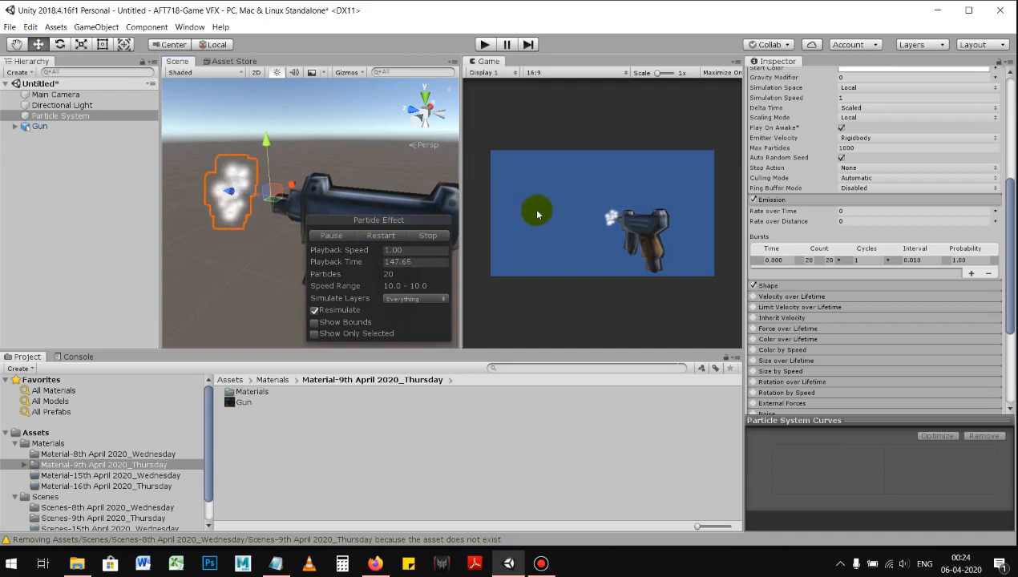
Step: Set the emitter cone's Angle to 90 in the Shape module
{"action": "left_click", "coordinate": [812, 287]}
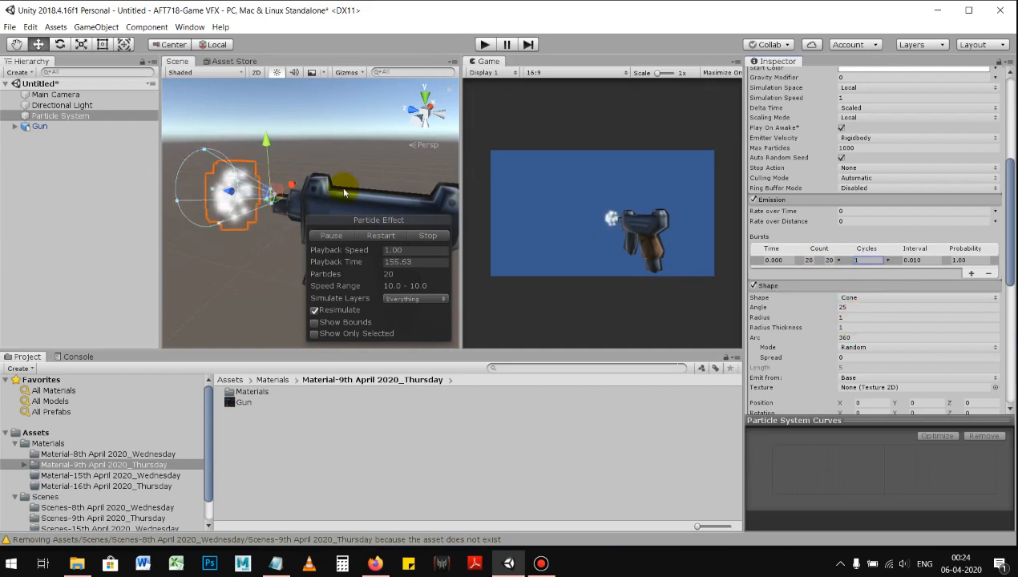
{"action": "left_click", "coordinate": [826, 307]}
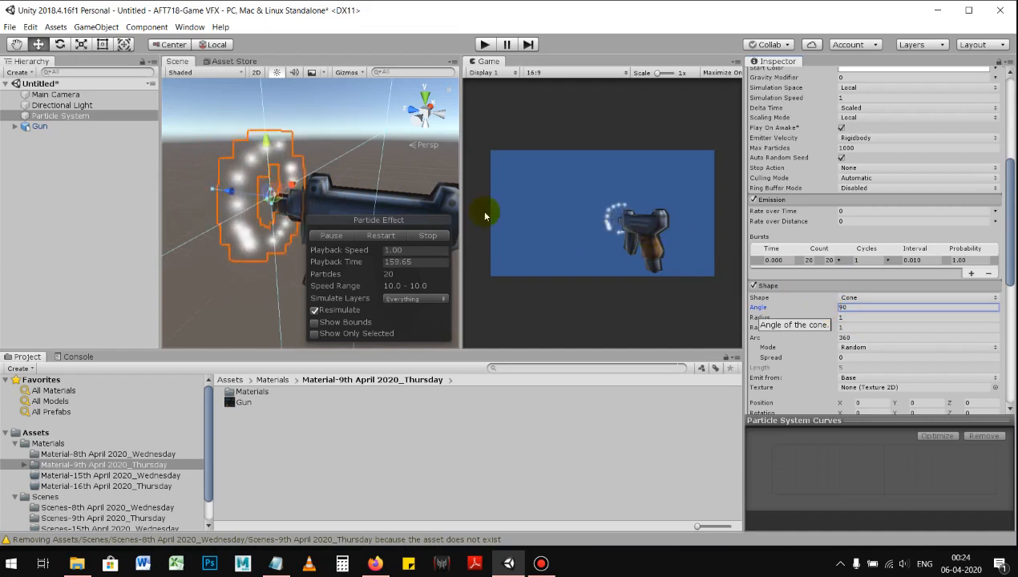
{"action": "right_click_drag", "start_coordinate": [319, 191], "coordinate": [191, 198], "text": "alt"}
{"action": "left_click_drag", "start_coordinate": [191, 198], "coordinate": [417, 237], "text": "alt"}
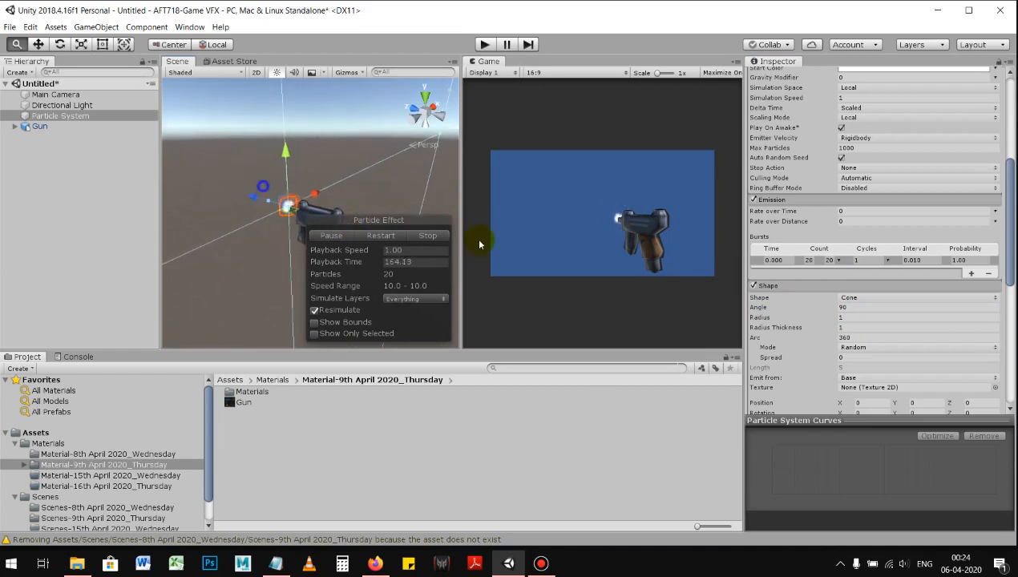
Step: Try a Shape Radius of 0.0001 for the emitter and return it to 1
{"action": "left_click", "coordinate": [857, 319]}
{"action": "right_click_drag", "start_coordinate": [410, 216], "coordinate": [741, 257], "text": "alt"}
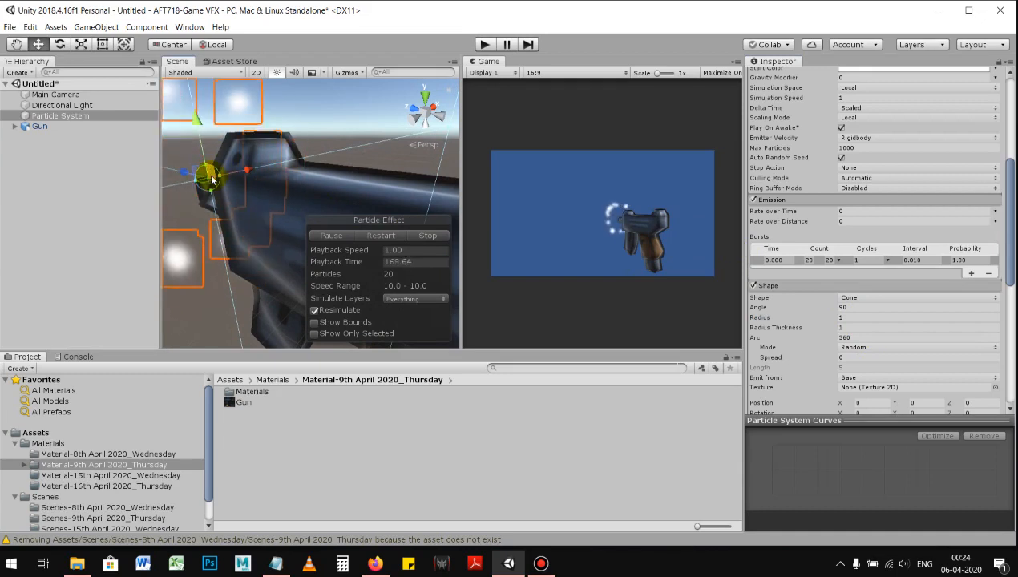
{"action": "scroll", "coordinate": [206, 171], "scroll_direction": "down", "scroll_amount": 3}
{"action": "left_click", "coordinate": [852, 317]}
{"action": "type", "text": "0"}
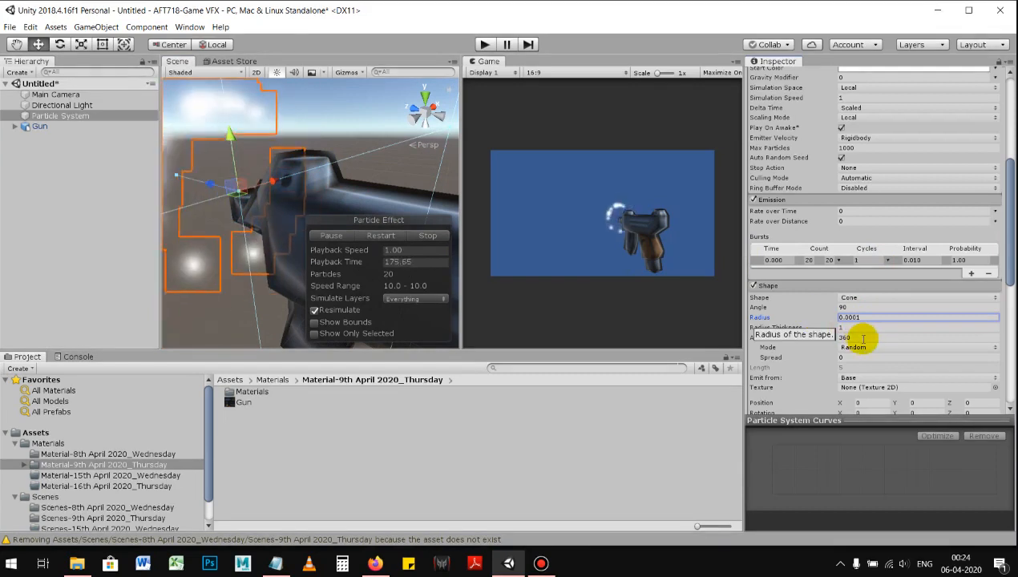
{"action": "left_click_drag", "start_coordinate": [871, 319], "coordinate": [831, 321]}
{"action": "type", "text": "1"}
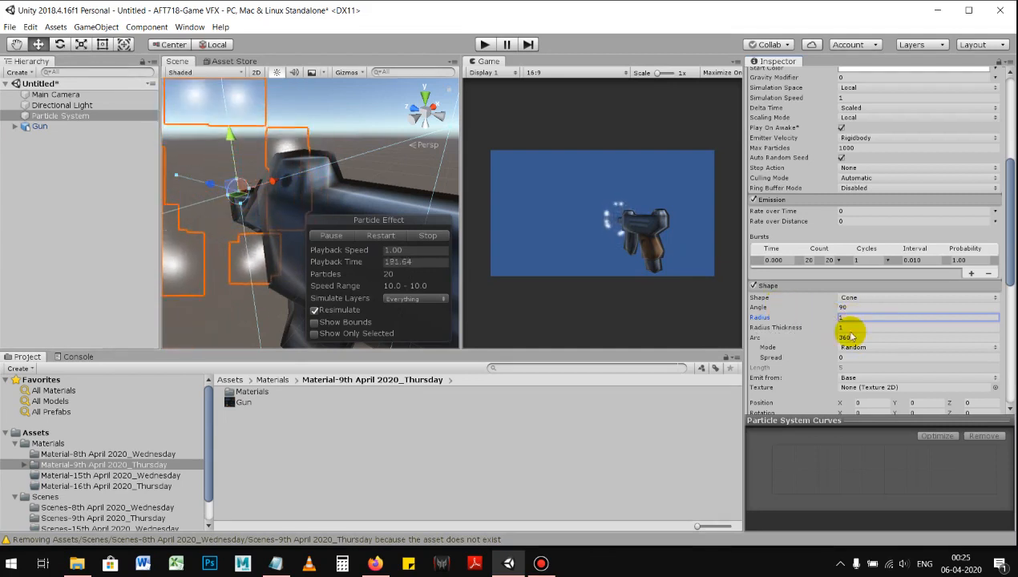
Step: Set the emitter shape's Radius to 0.5 and collapse the Shape module
{"action": "left_click_drag", "start_coordinate": [849, 319], "coordinate": [829, 321]}
{"action": "type", "text": "0.5"}
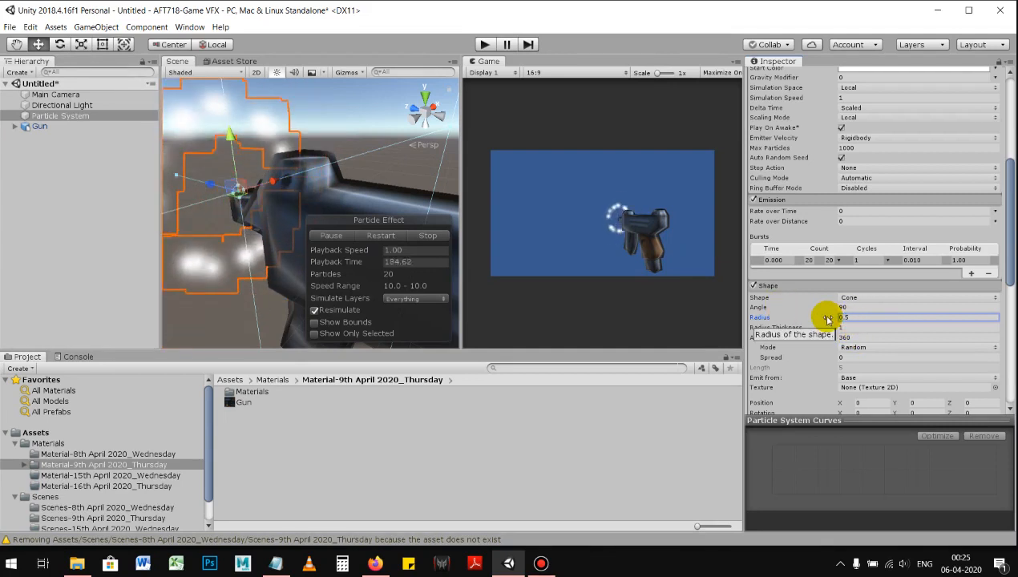
{"action": "scroll", "coordinate": [321, 193], "scroll_direction": "down", "scroll_amount": 5}
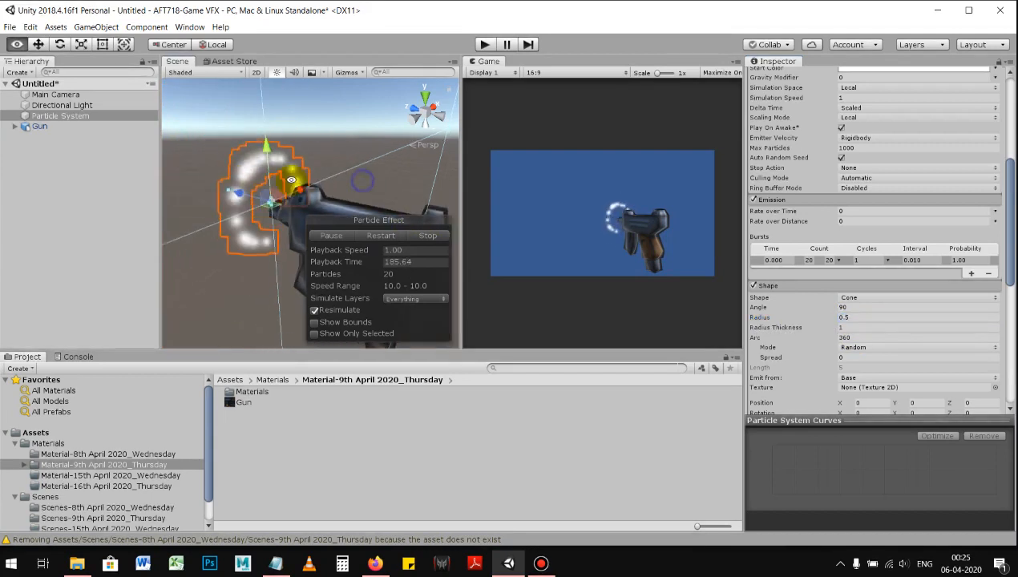
{"action": "scroll", "coordinate": [322, 193], "scroll_direction": "down", "scroll_amount": 5}
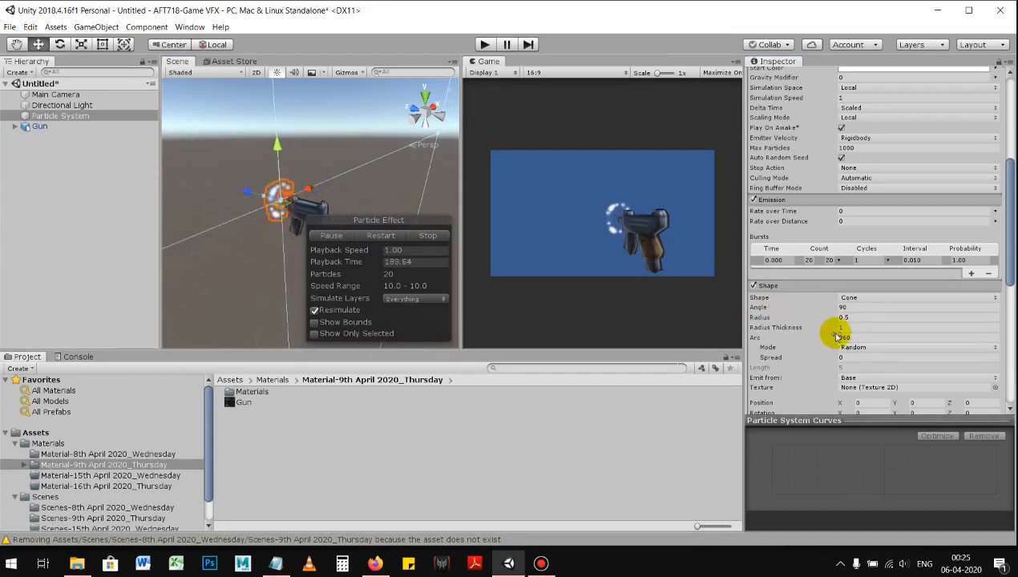
{"action": "scroll", "coordinate": [830, 333], "scroll_direction": "down", "scroll_amount": 3}
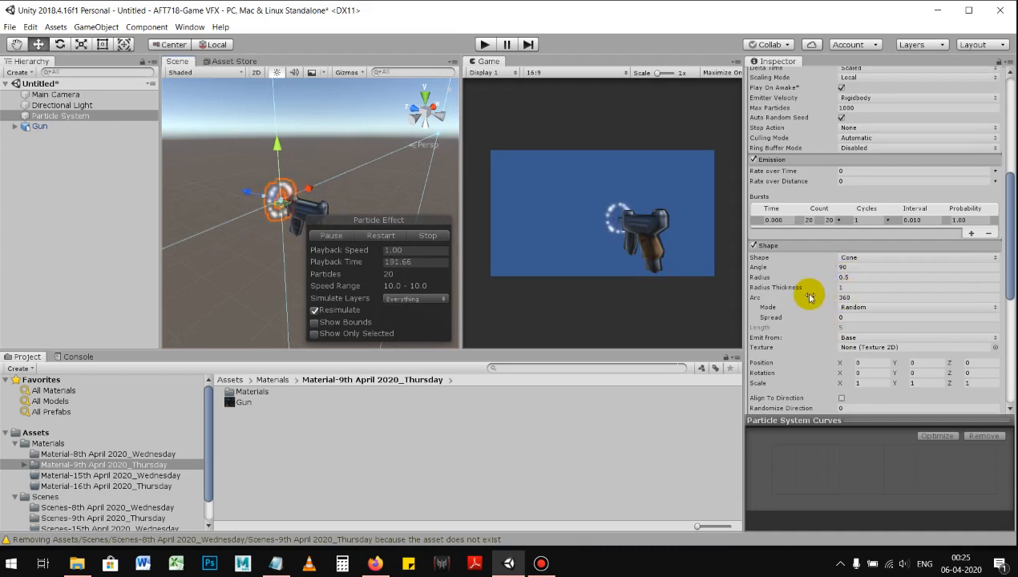
{"action": "left_click", "coordinate": [820, 248]}
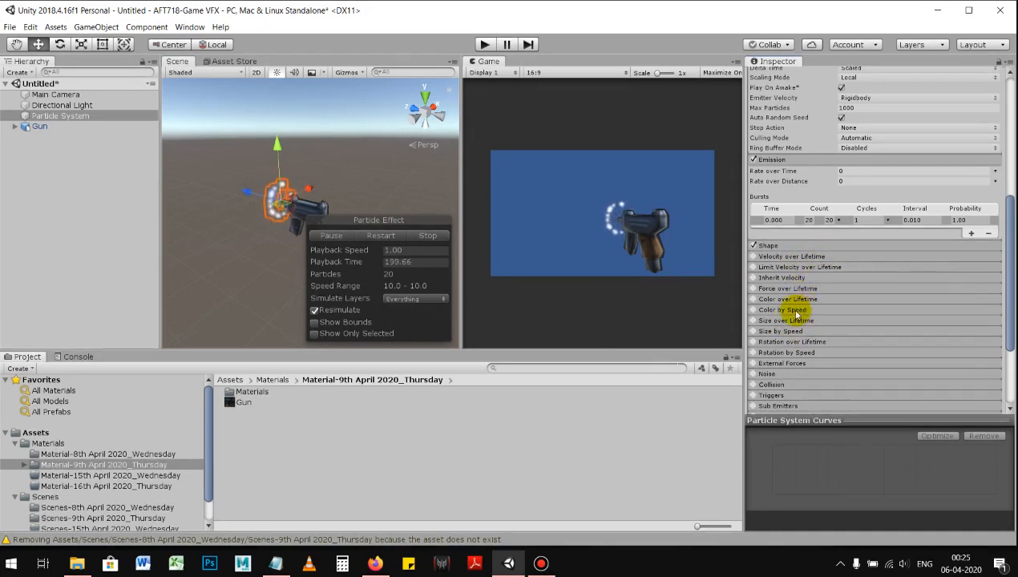
Step: Change the Particle System Renderer's Render Mode to Stretched Billboard
{"action": "scroll", "coordinate": [802, 300], "scroll_direction": "down", "scroll_amount": 2}
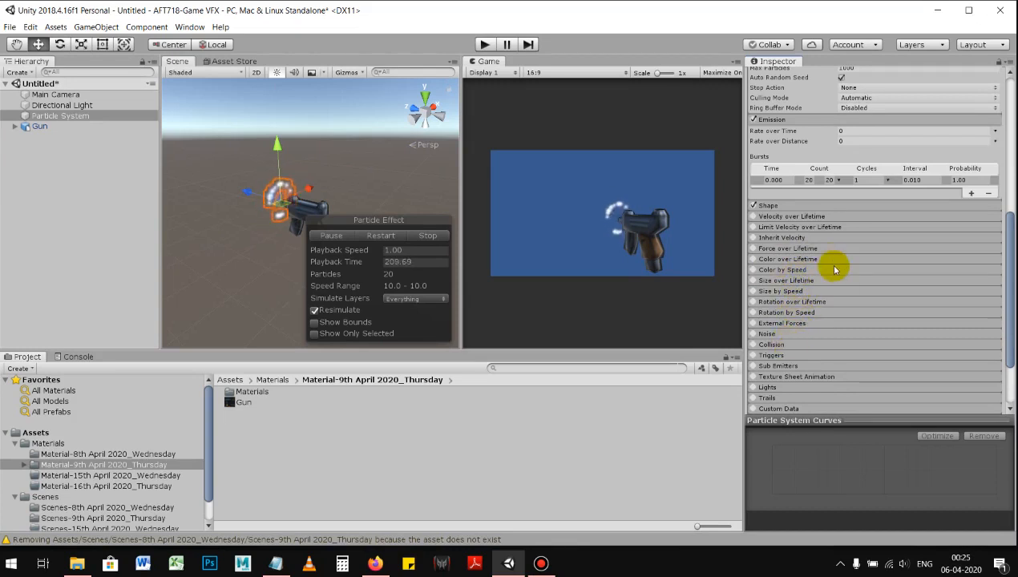
{"action": "scroll", "coordinate": [808, 377], "scroll_direction": "down", "scroll_amount": 3}
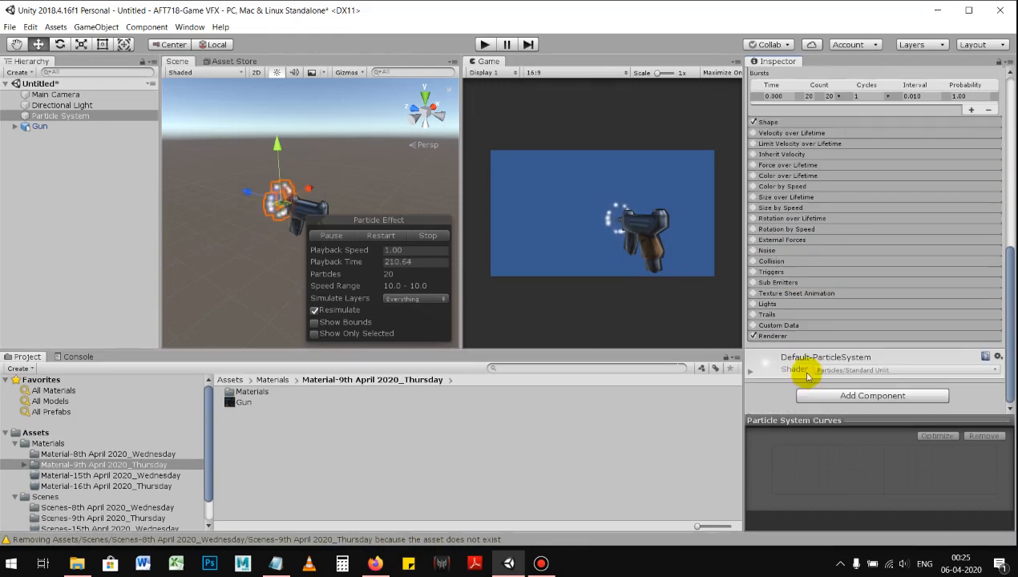
{"action": "left_click", "coordinate": [751, 373]}
{"action": "scroll", "coordinate": [793, 341], "scroll_direction": "down", "scroll_amount": 4}
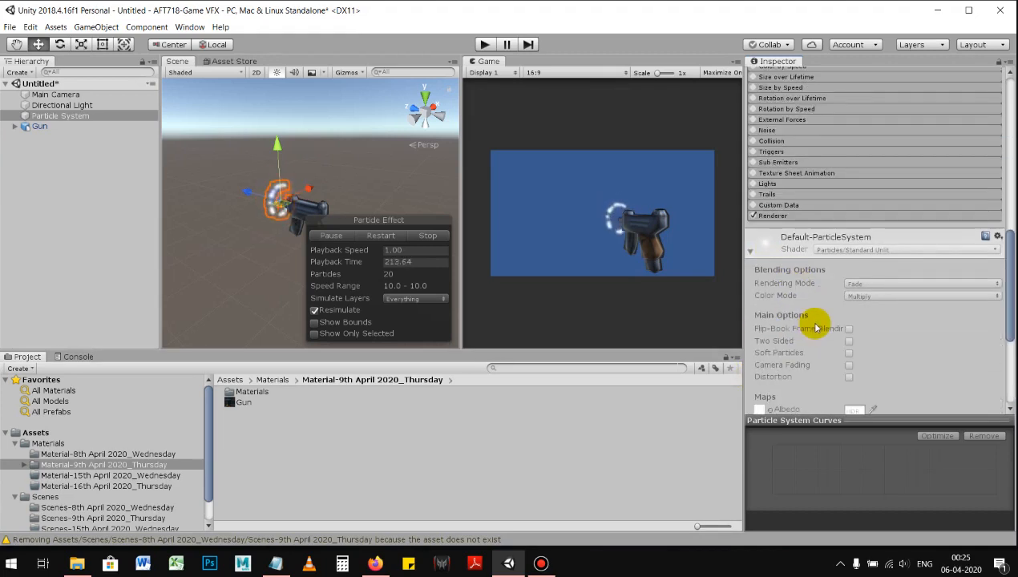
{"action": "left_click", "coordinate": [779, 216]}
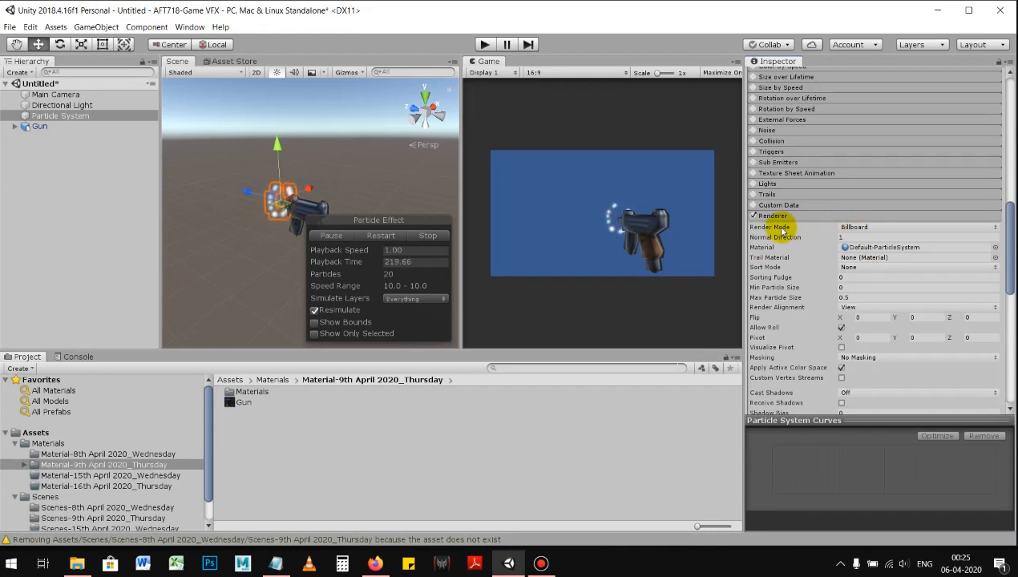
{"action": "left_click", "coordinate": [872, 228]}
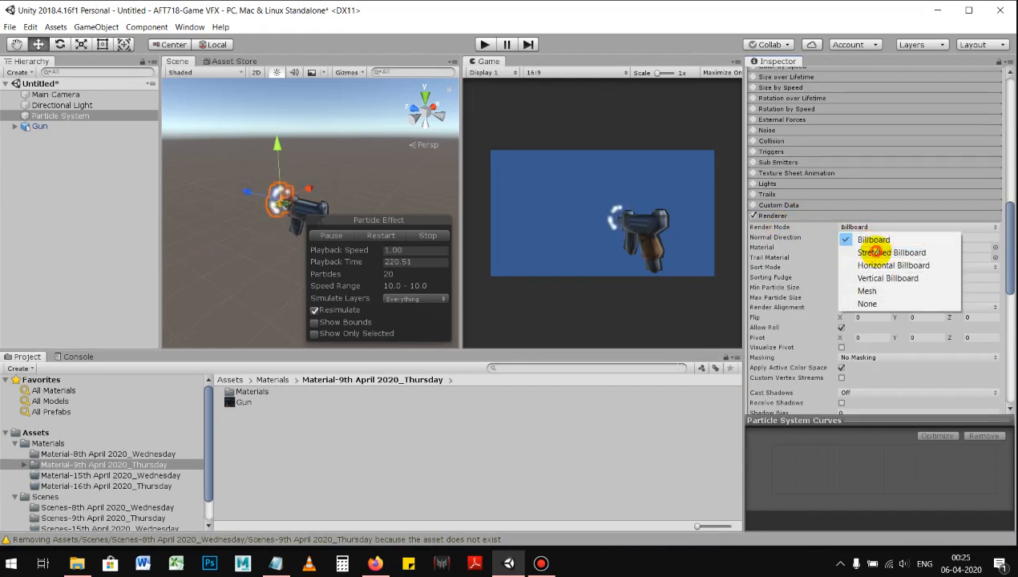
{"action": "left_click", "coordinate": [874, 249]}
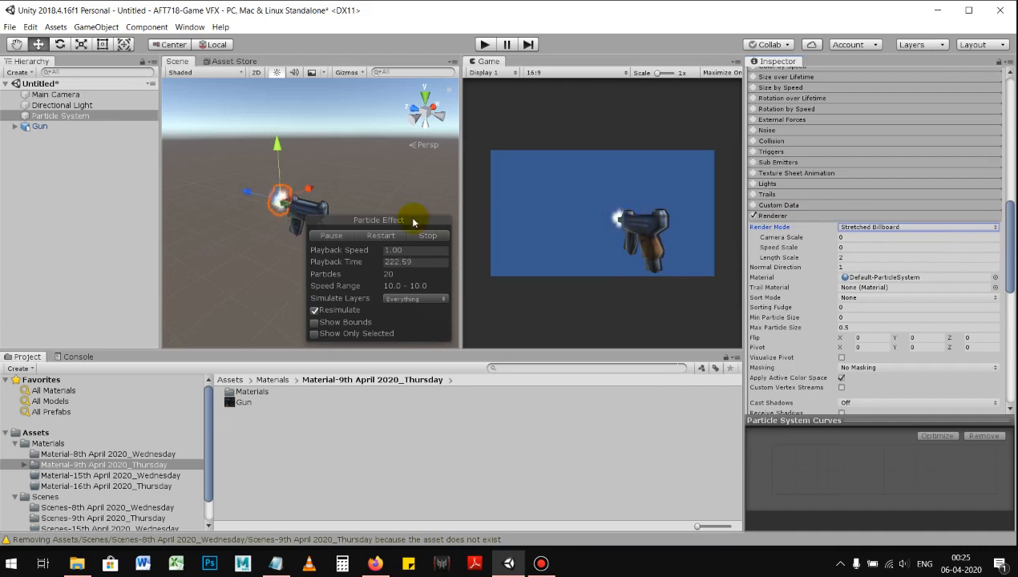
Step: Set the stretched billboard's Length Scale to 0 and its Speed Scale to 0.5
{"action": "scroll", "coordinate": [359, 194], "scroll_direction": "up", "scroll_amount": 5}
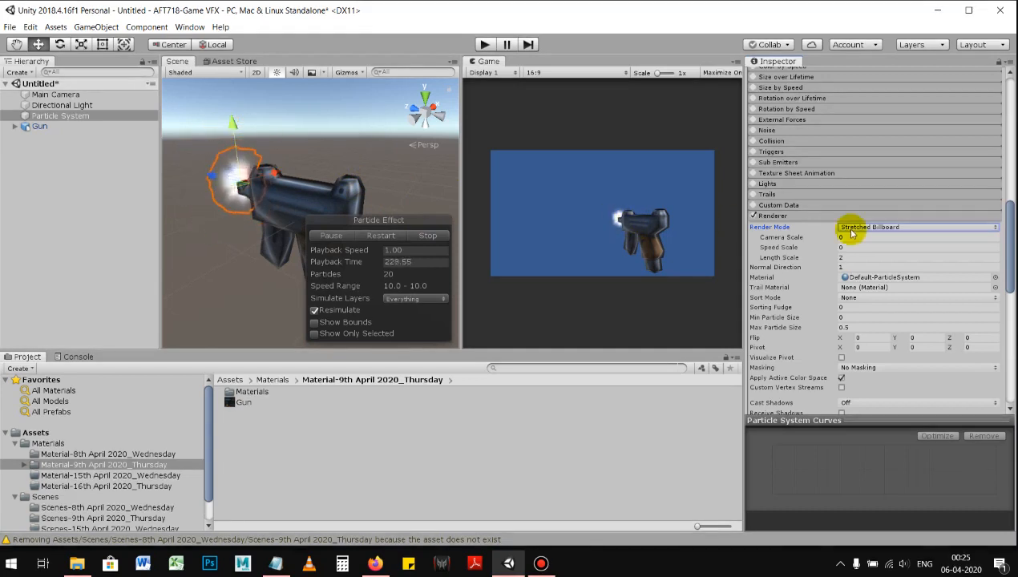
{"action": "left_click", "coordinate": [846, 257]}
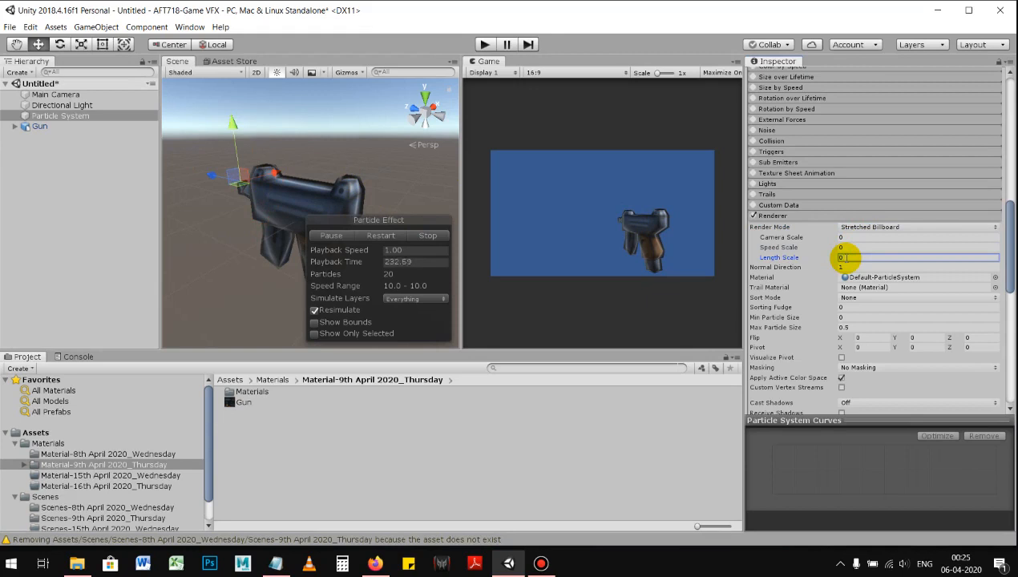
{"action": "left_click", "coordinate": [853, 248]}
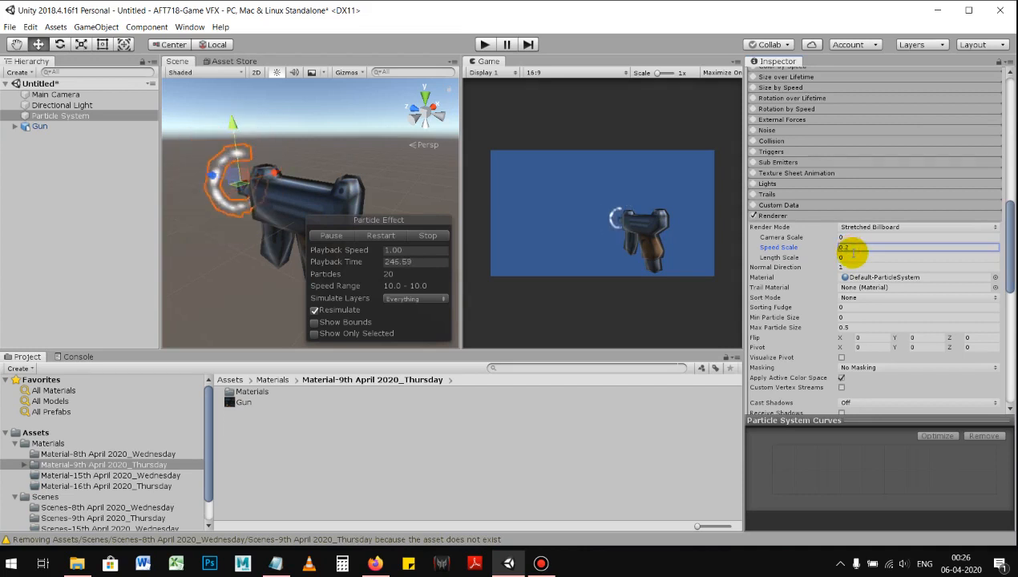
{"action": "left_click_drag", "start_coordinate": [854, 248], "coordinate": [842, 247]}
{"action": "type", "text": "0.5"}
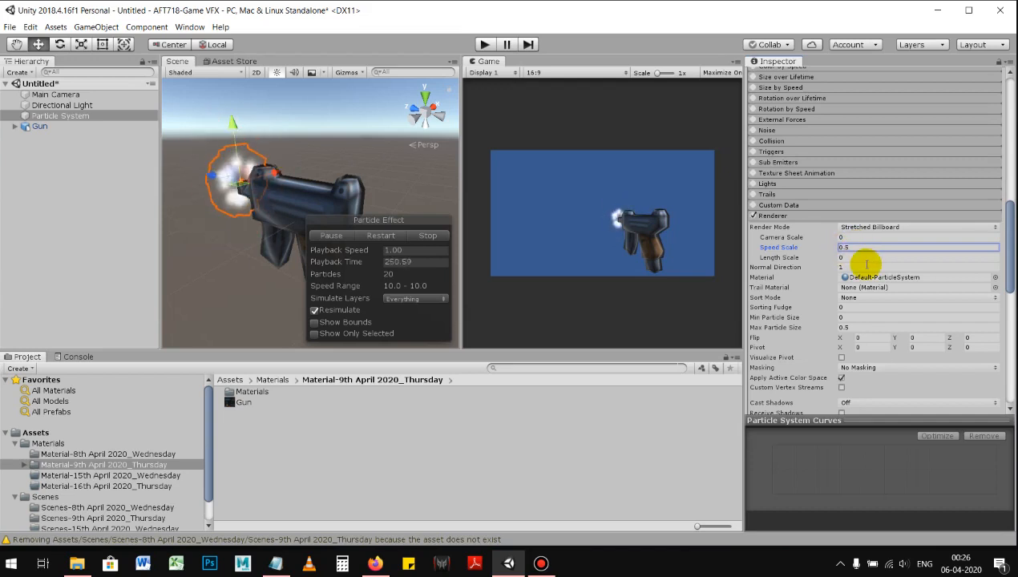
Step: Check the flash around the muzzle and raise the Renderer's Speed Scale to 1
{"action": "right_click_drag", "start_coordinate": [277, 179], "coordinate": [335, 175], "text": "alt"}
{"action": "middle_click_drag", "start_coordinate": [335, 175], "coordinate": [351, 183], "text": "alt"}
{"action": "scroll", "coordinate": [867, 237], "scroll_direction": "up", "scroll_amount": 10}
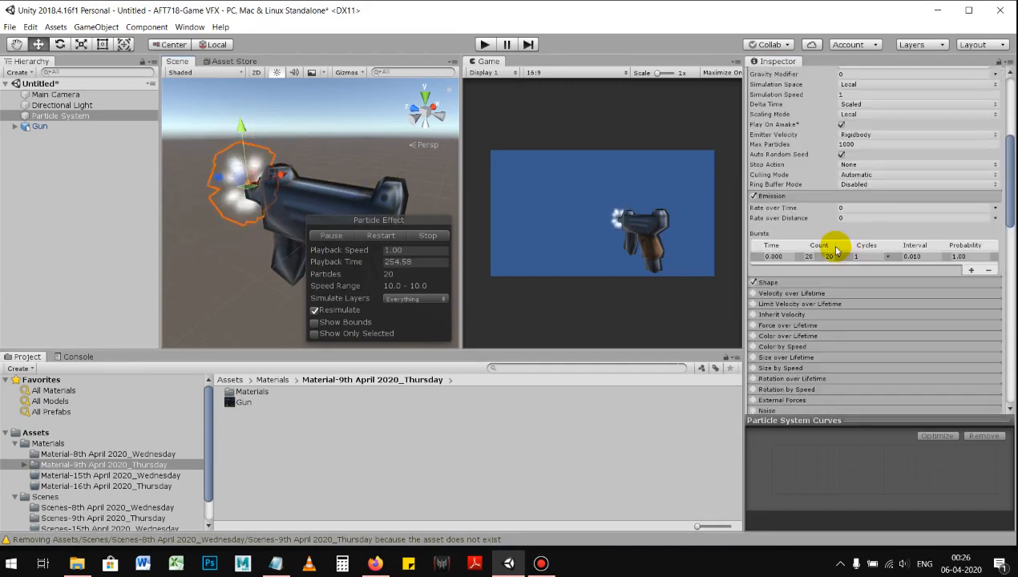
{"action": "scroll", "coordinate": [836, 245], "scroll_direction": "down", "scroll_amount": 8}
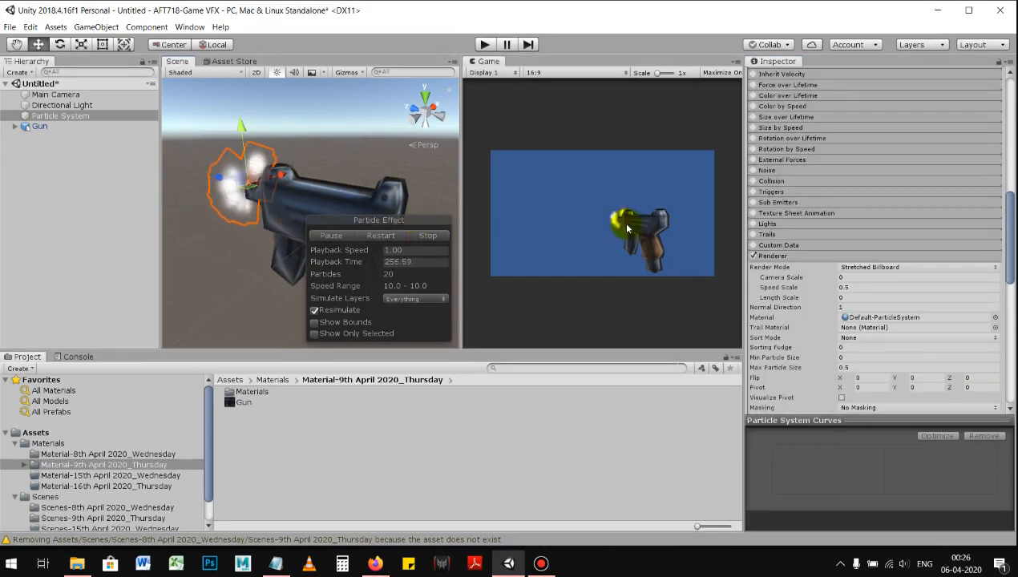
{"action": "left_click", "coordinate": [850, 287]}
{"action": "left_click", "coordinate": [859, 290]}
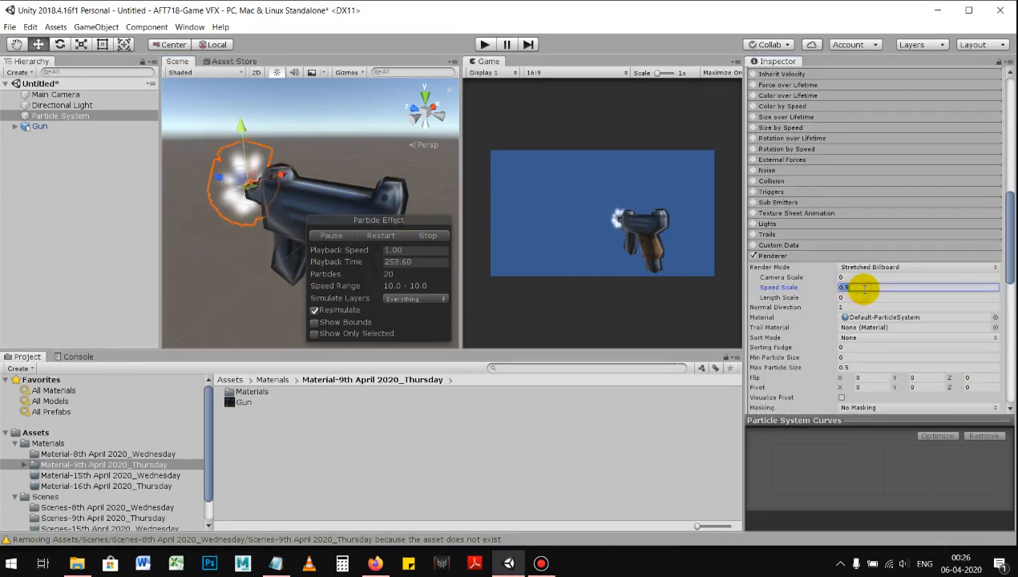
{"action": "type", "text": "1"}
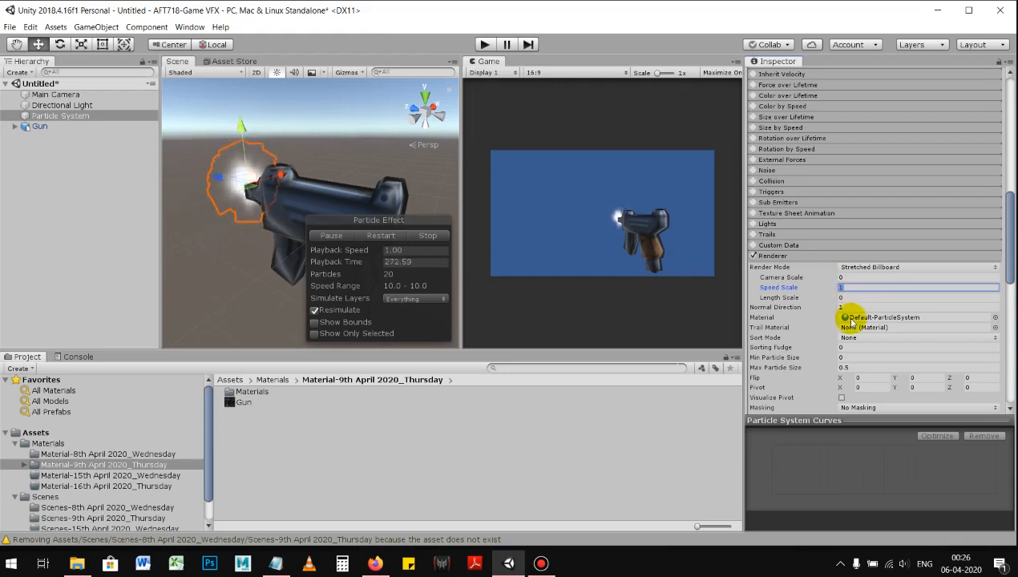
Step: Set the Particle System's Start Speed to 20
{"action": "scroll", "coordinate": [789, 343], "scroll_direction": "up", "scroll_amount": 5}
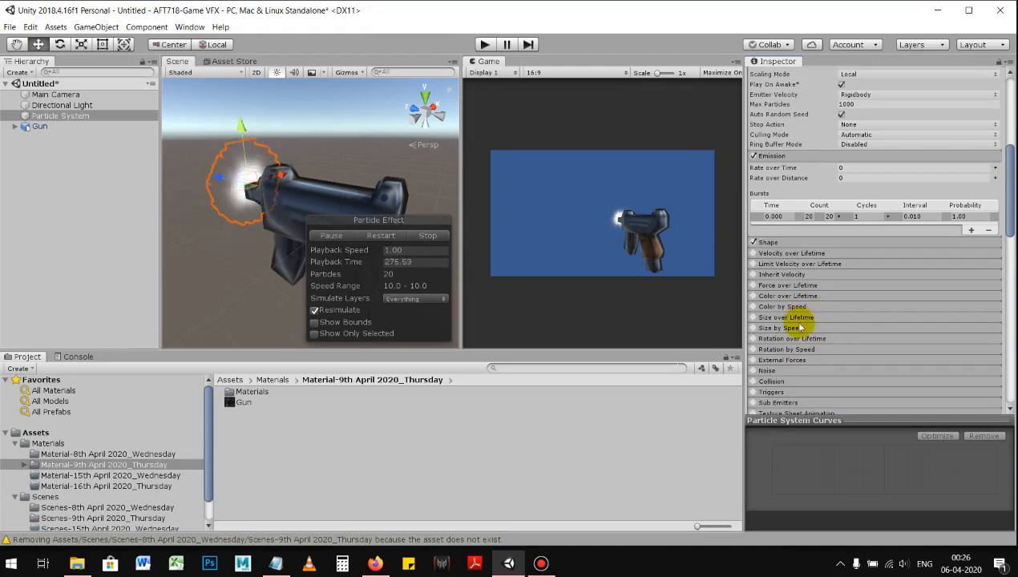
{"action": "scroll", "coordinate": [806, 305], "scroll_direction": "up", "scroll_amount": 6}
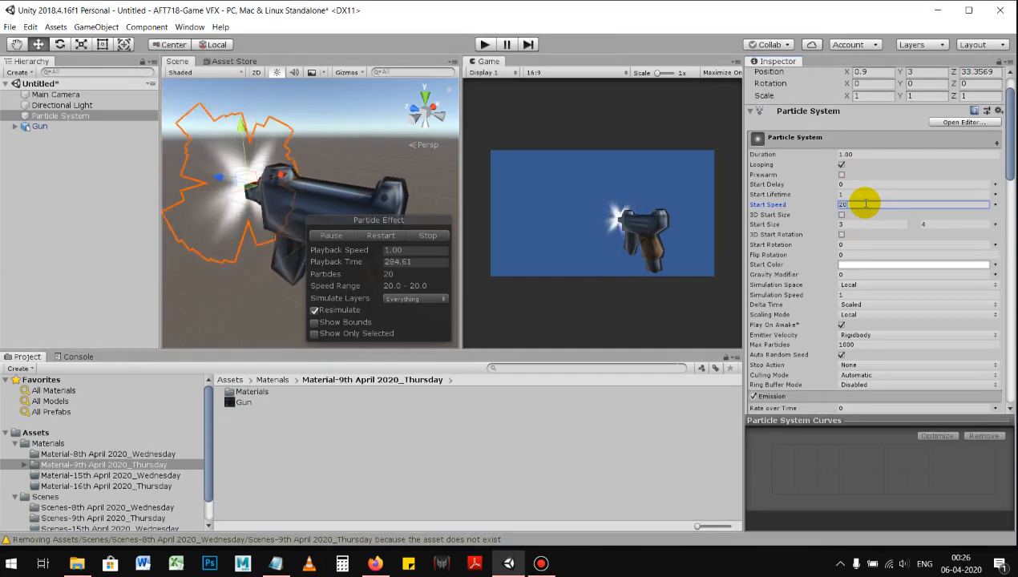
Step: Set the Particle System's Duration to 0.05
{"action": "left_click", "coordinate": [862, 154]}
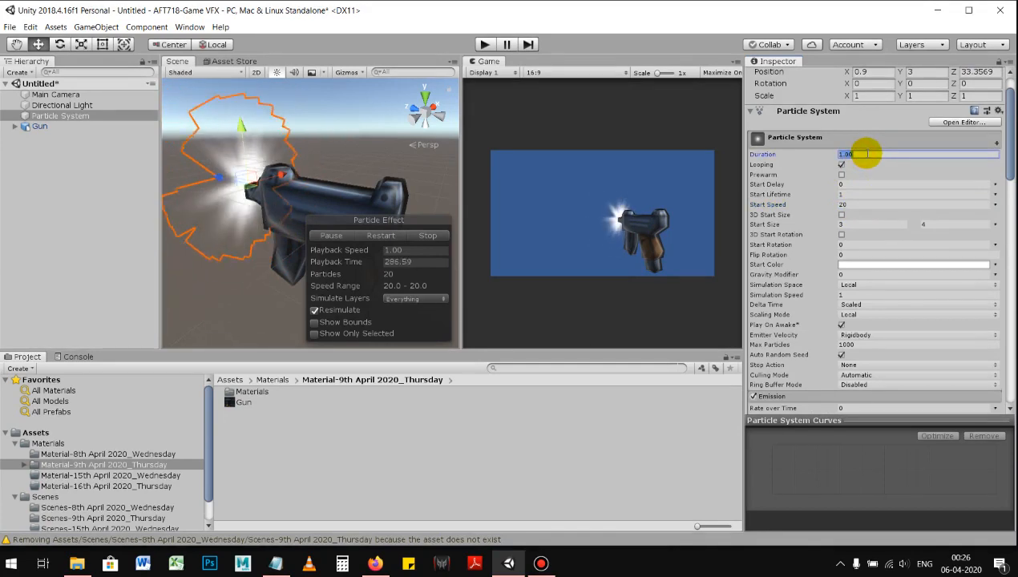
{"action": "key", "text": "BackSpace"}
{"action": "type", "text": "0.05"}
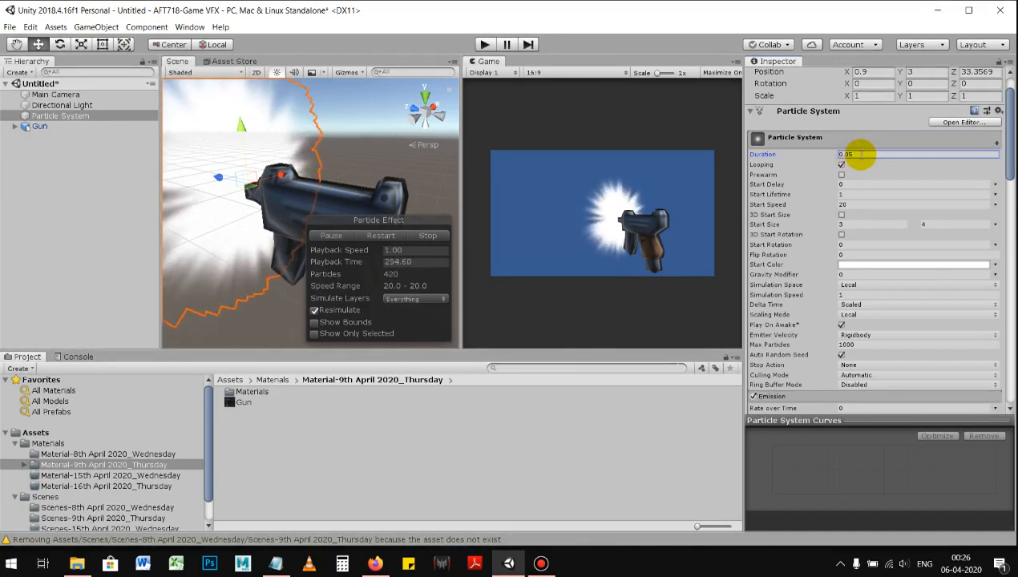
Step: Reduce the Particle System's Start Speed to 10
{"action": "scroll", "coordinate": [839, 240], "scroll_direction": "down", "scroll_amount": 4}
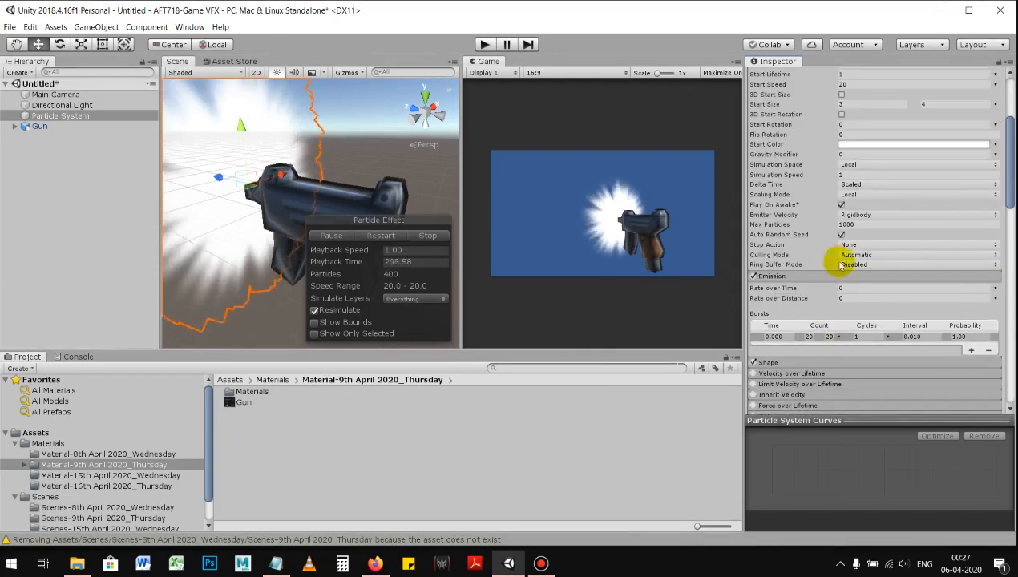
{"action": "scroll", "coordinate": [834, 305], "scroll_direction": "up", "scroll_amount": 5}
{"action": "left_click", "coordinate": [854, 194]}
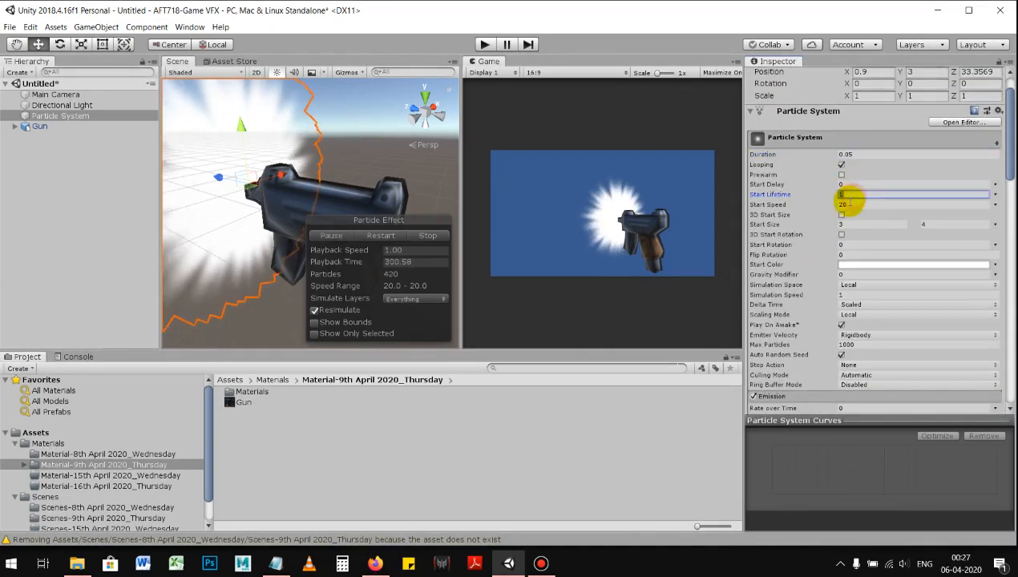
{"action": "left_click", "coordinate": [857, 206]}
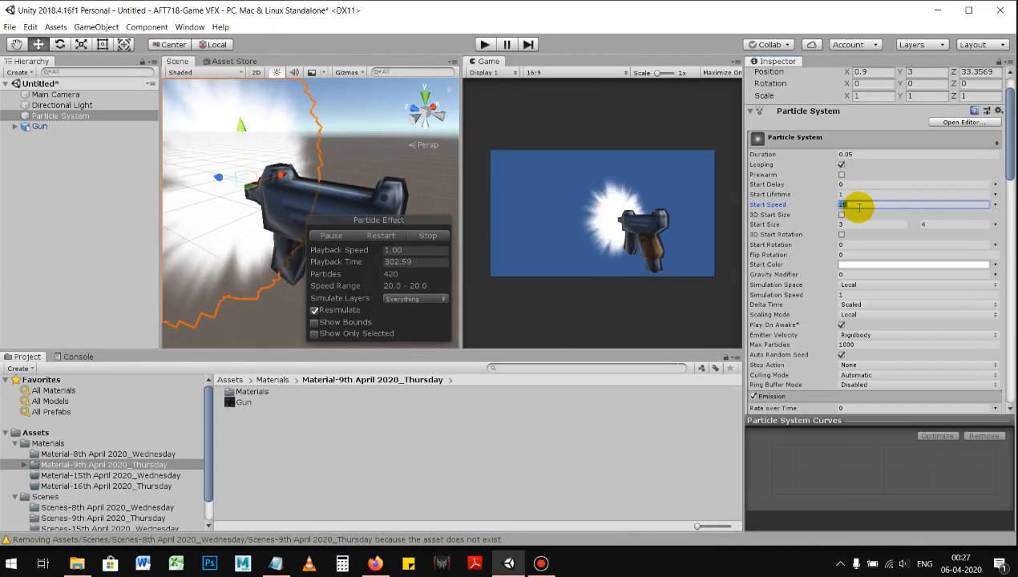
{"action": "type", "text": "10"}
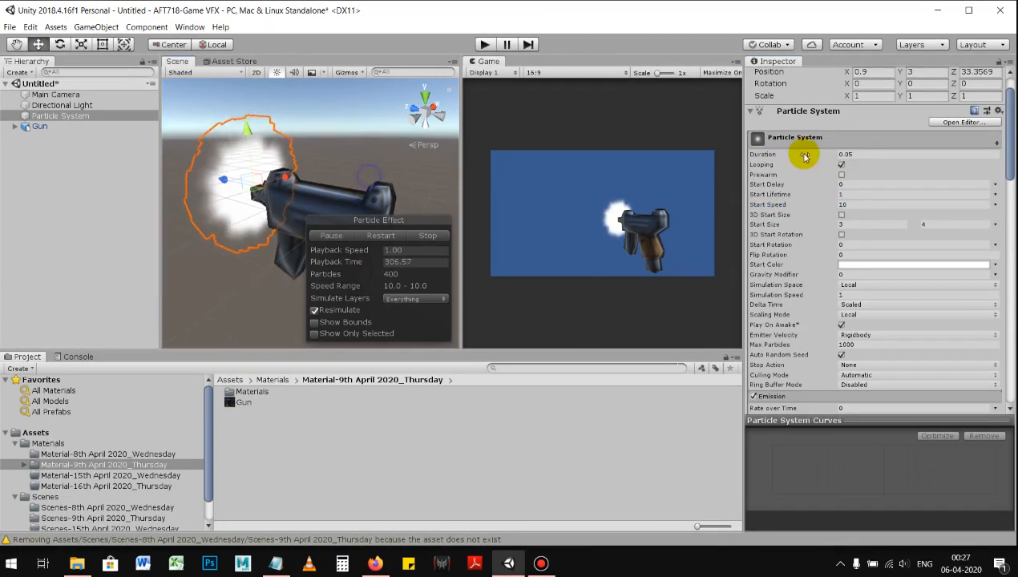
Step: Try a Duration of 0.10 for the Particle System and return it to 0.05
{"action": "left_click", "coordinate": [868, 155]}
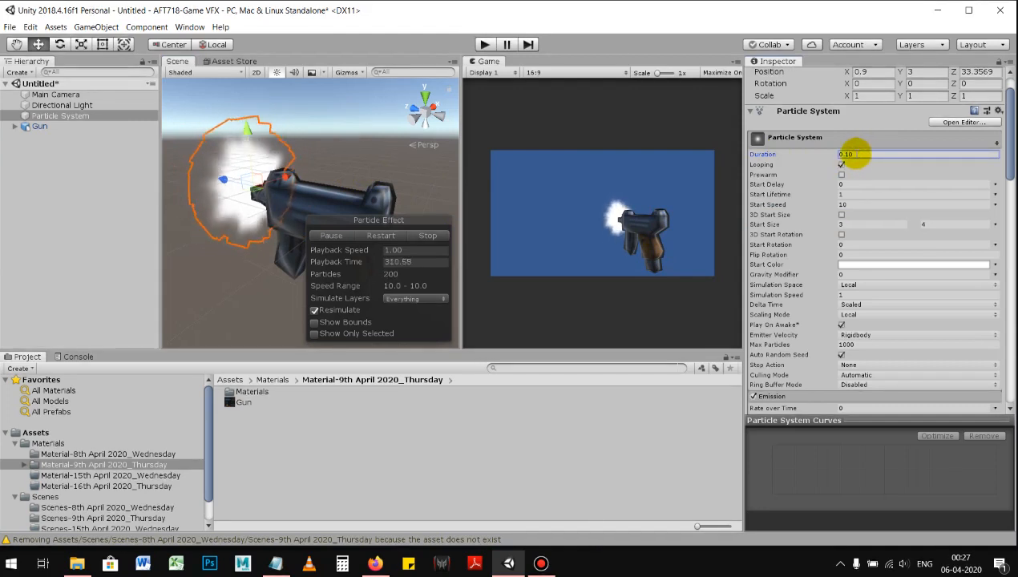
{"action": "left_click_drag", "start_coordinate": [846, 154], "coordinate": [863, 158]}
{"action": "type", "text": "05"}
{"action": "key", "text": "Return"}
Step: Set the Start Lifetime to 0.1, check the flash around the muzzle, and reduce the lifetime to 0.05
{"action": "left_click", "coordinate": [856, 193]}
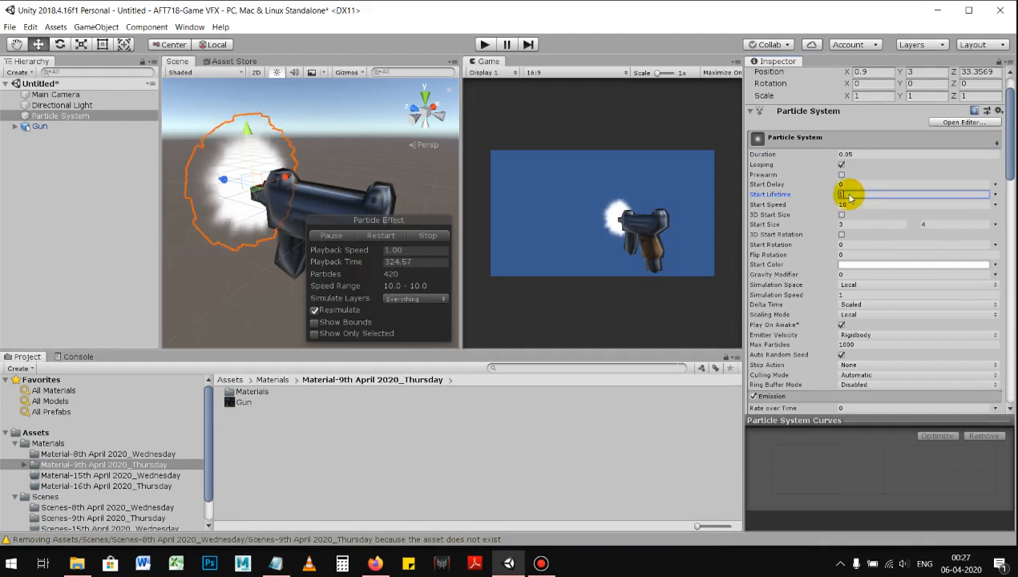
{"action": "left_click_drag", "start_coordinate": [850, 198], "coordinate": [836, 199]}
{"action": "type", "text": ".1"}
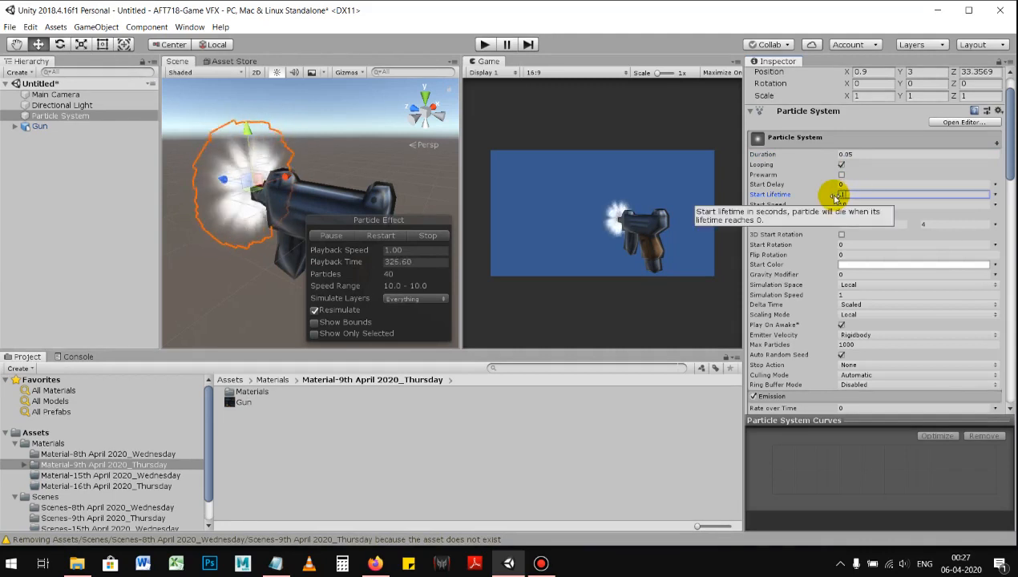
{"action": "right_click_drag", "start_coordinate": [321, 184], "coordinate": [483, 191], "text": "alt"}
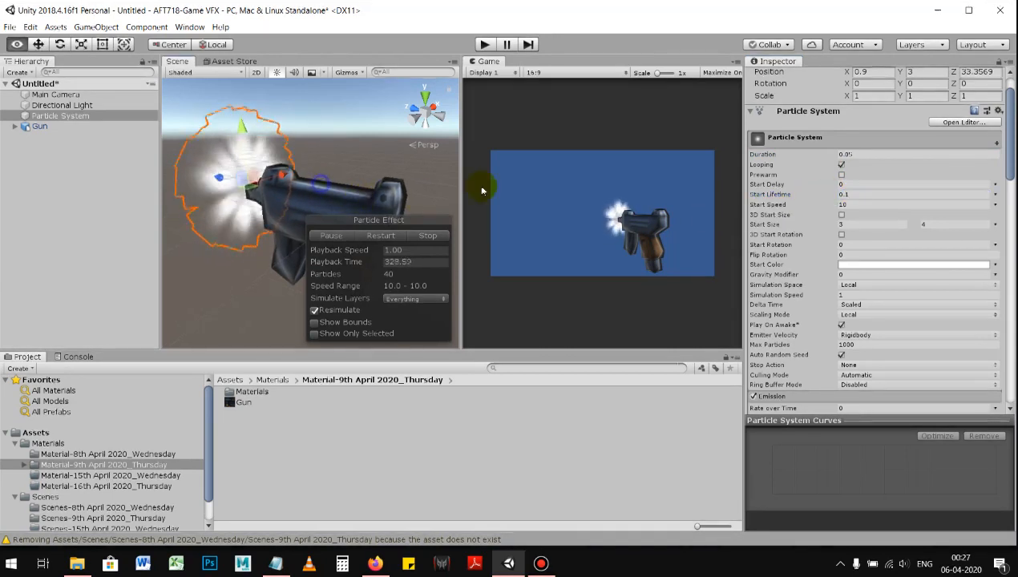
{"action": "left_click", "coordinate": [844, 194]}
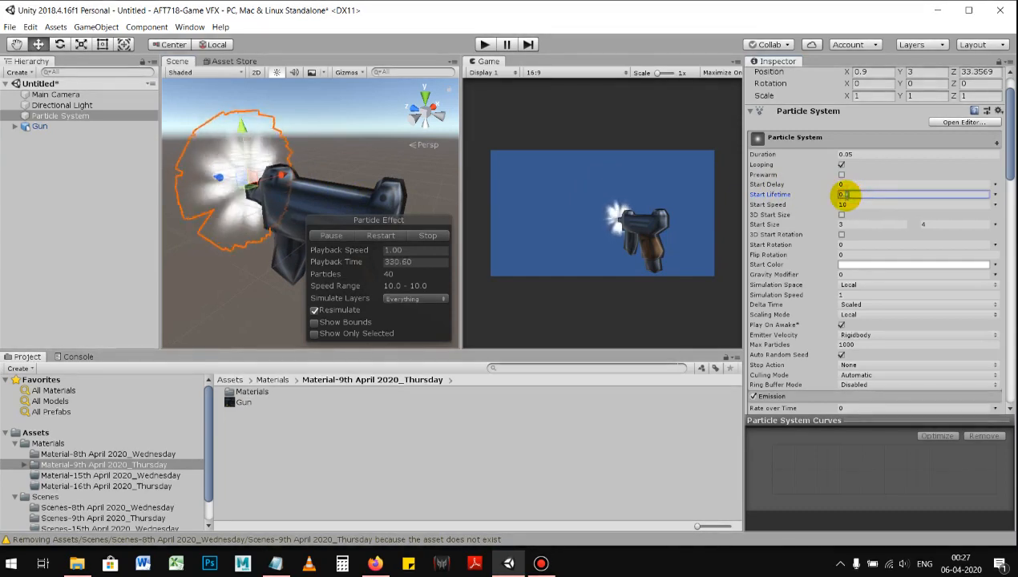
{"action": "type", "text": "0.05"}
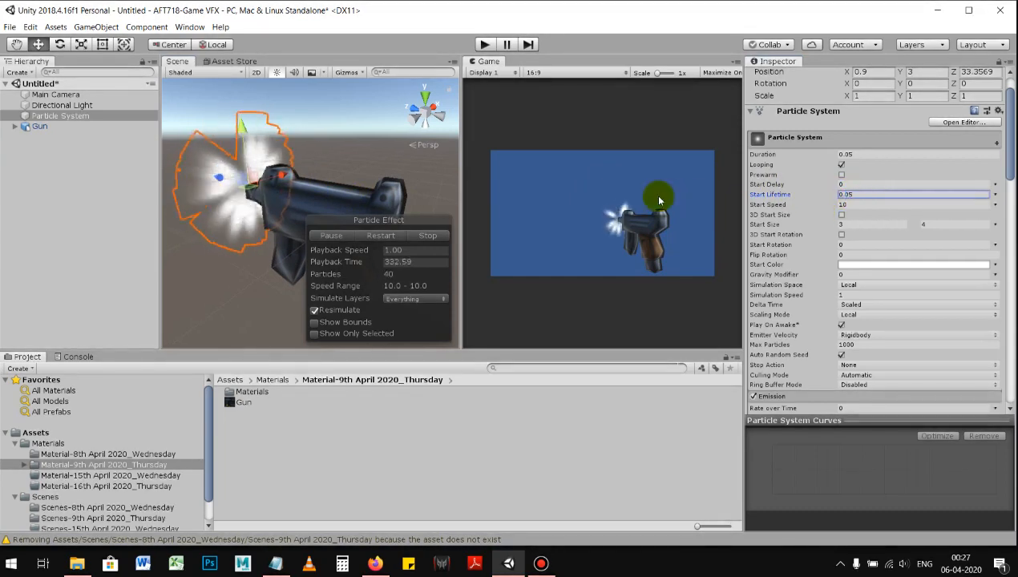
{"action": "left_click_drag", "start_coordinate": [330, 183], "coordinate": [363, 173], "text": "alt"}
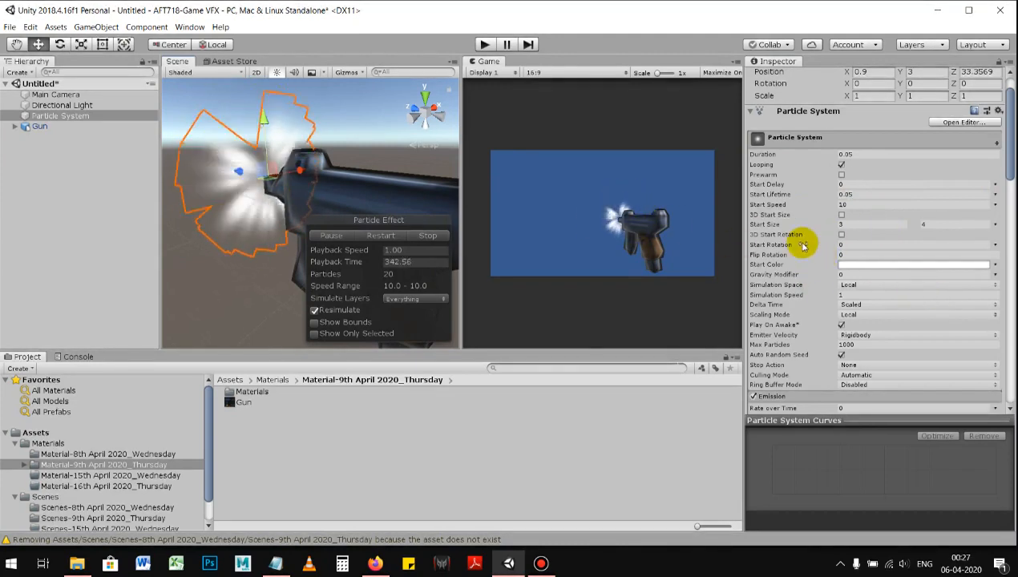
Step: Try a Start Size range of 4 to 5 for the particles
{"action": "left_click", "coordinate": [855, 204]}
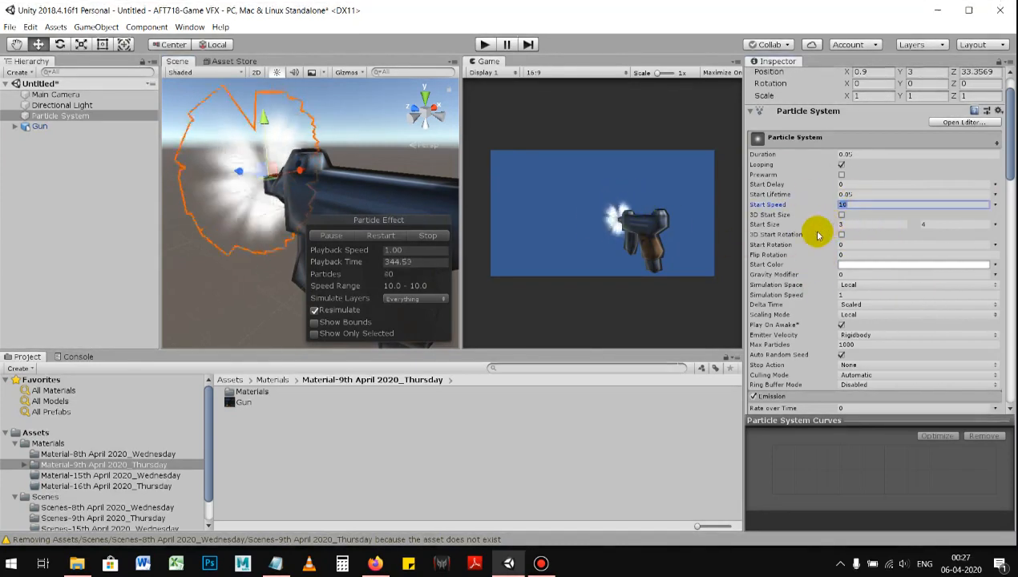
{"action": "left_click", "coordinate": [846, 225]}
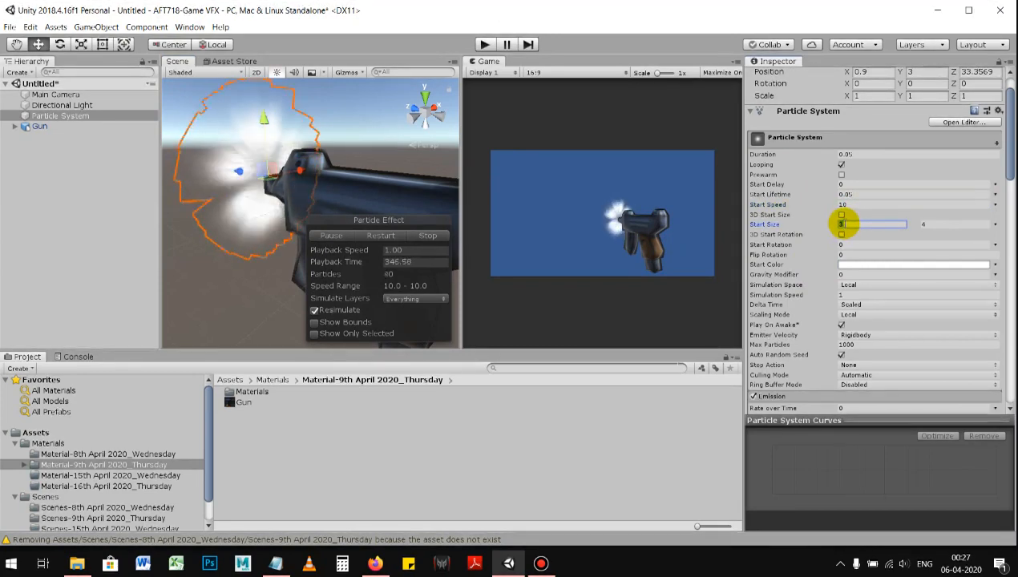
{"action": "type", "text": "4"}
{"action": "key", "text": "Tab"}
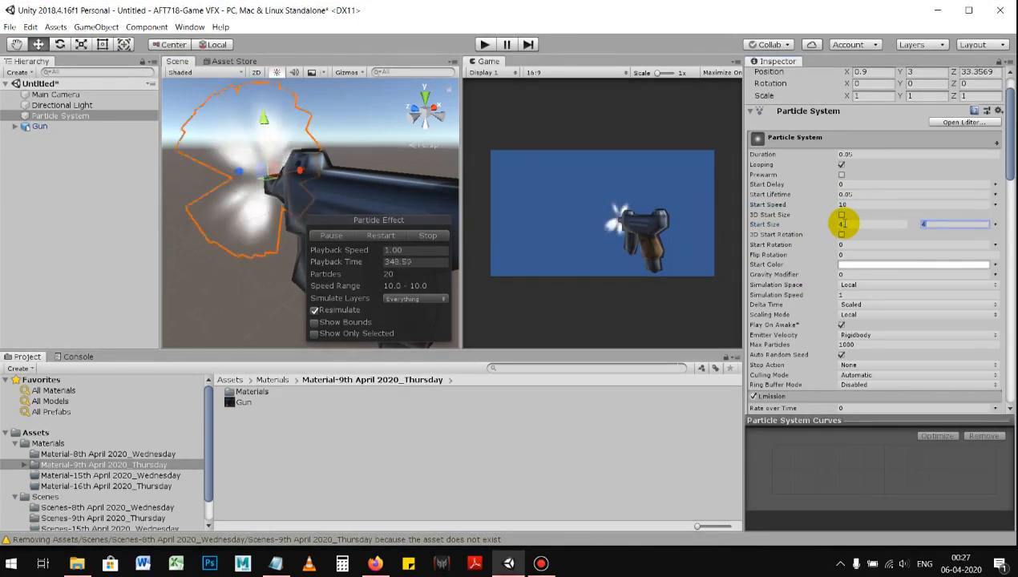
{"action": "type", "text": "5"}
Step: Try Start Size values of 1 and 2, and restore the range to 3 and 4
{"action": "left_click", "coordinate": [844, 224]}
{"action": "type", "text": "1"}
{"action": "key", "text": "Tab"}
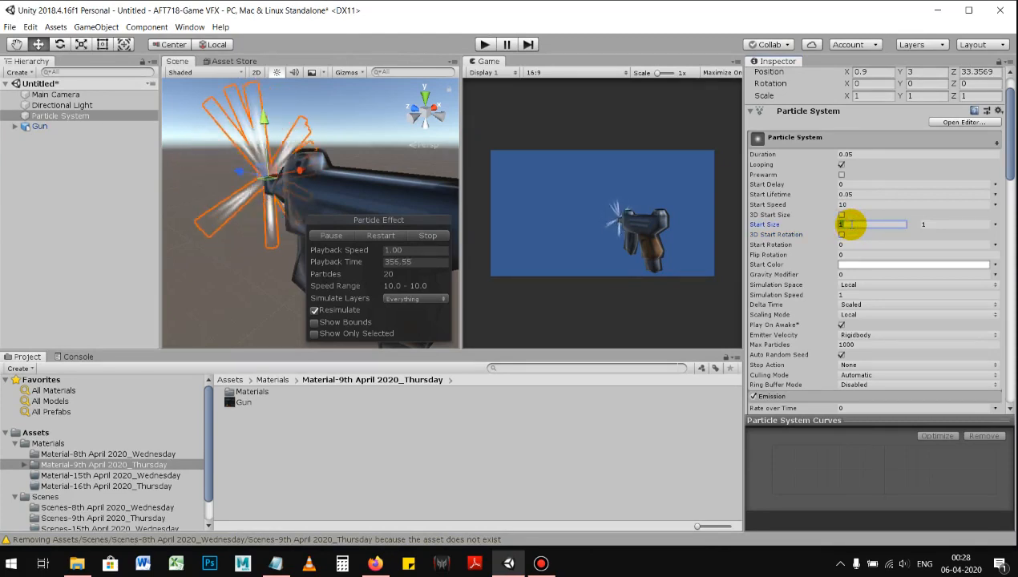
{"action": "key", "text": "Tab"}
{"action": "type", "text": "2"}
{"action": "key", "text": "Tab"}
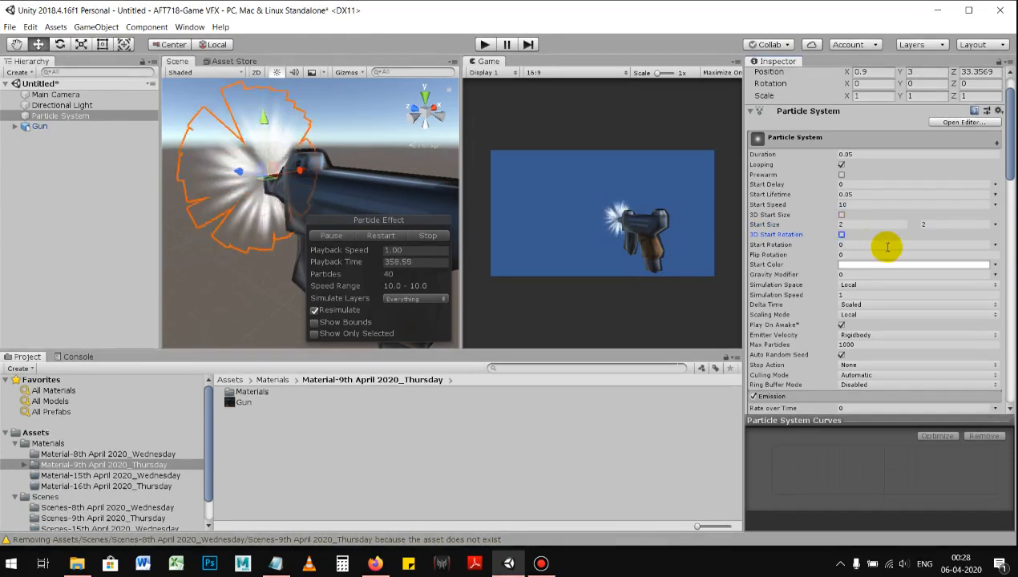
{"action": "type", "text": "3"}
{"action": "key", "text": "Tab"}
{"action": "type", "text": "4"}
{"action": "key", "text": "Tab"}
Step: Scale the Particle System uniformly in the scene to about 1.119
{"action": "right_click_drag", "start_coordinate": [372, 170], "coordinate": [388, 199], "text": "alt"}
{"action": "key", "text": "r"}
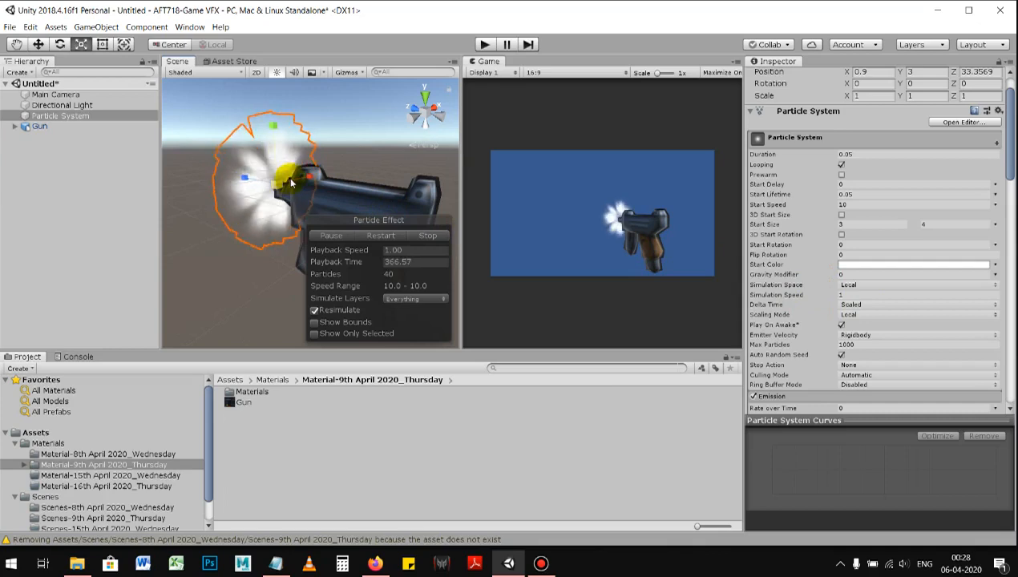
{"action": "left_click_drag", "start_coordinate": [302, 194], "coordinate": [287, 202]}
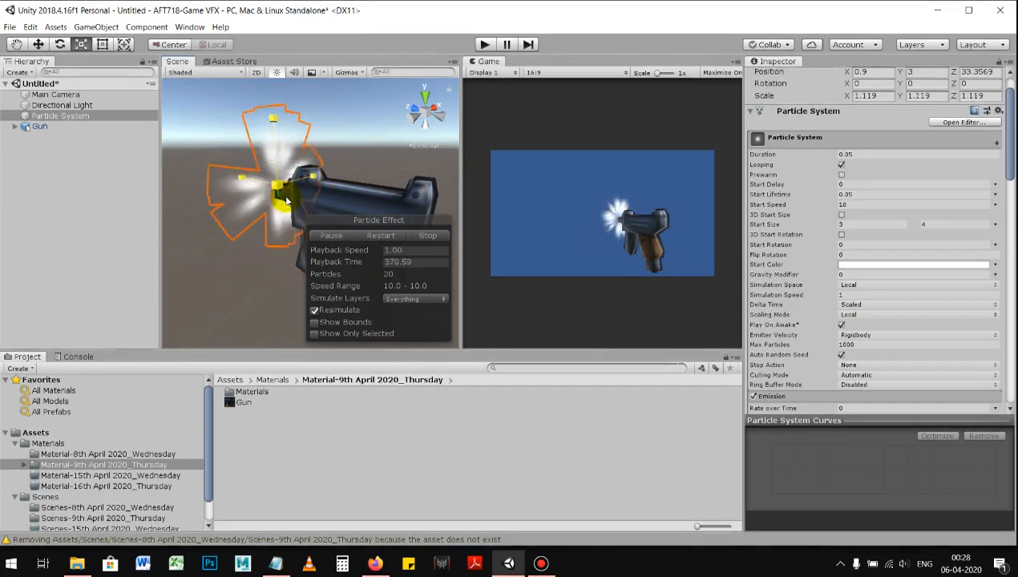
{"action": "left_click_drag", "start_coordinate": [288, 194], "coordinate": [330, 175], "text": "alt"}
Step: Try an emission burst Count of 10 to 10, and return both values to 20
{"action": "scroll", "coordinate": [854, 312], "scroll_direction": "down", "scroll_amount": 3}
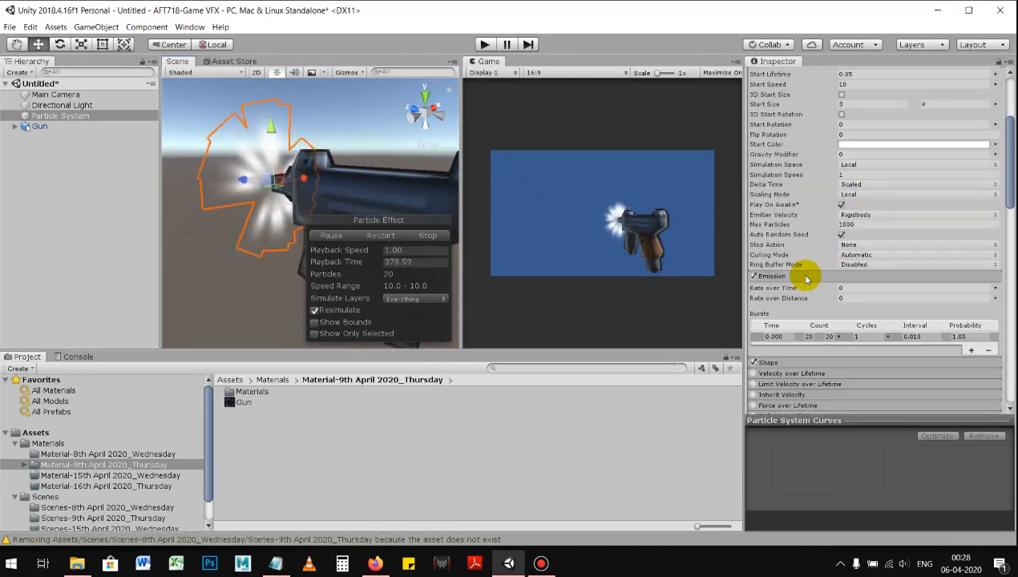
{"action": "scroll", "coordinate": [806, 284], "scroll_direction": "down", "scroll_amount": 1}
{"action": "left_click", "coordinate": [809, 297]}
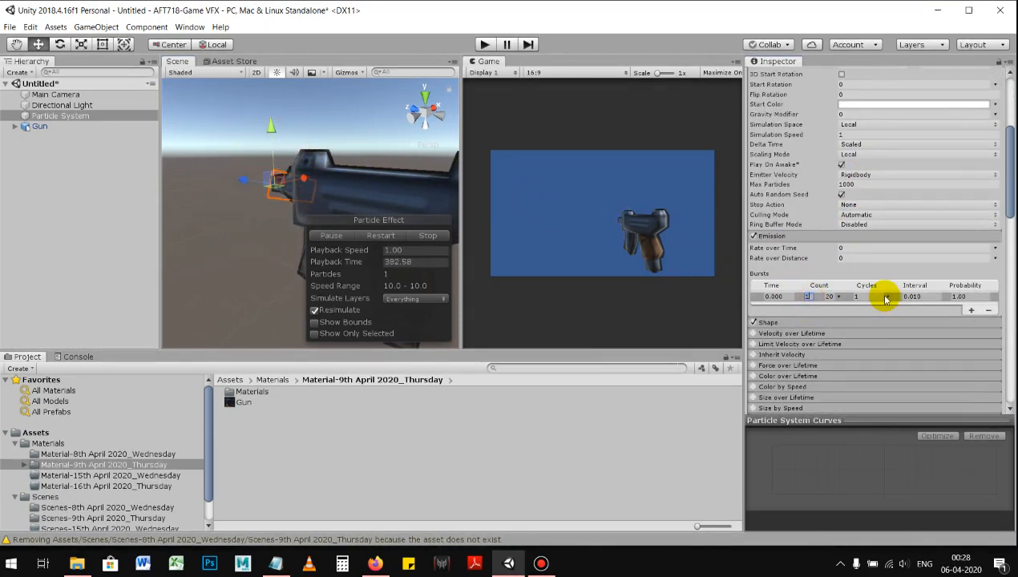
{"action": "type", "text": "10"}
{"action": "key", "text": "Tab"}
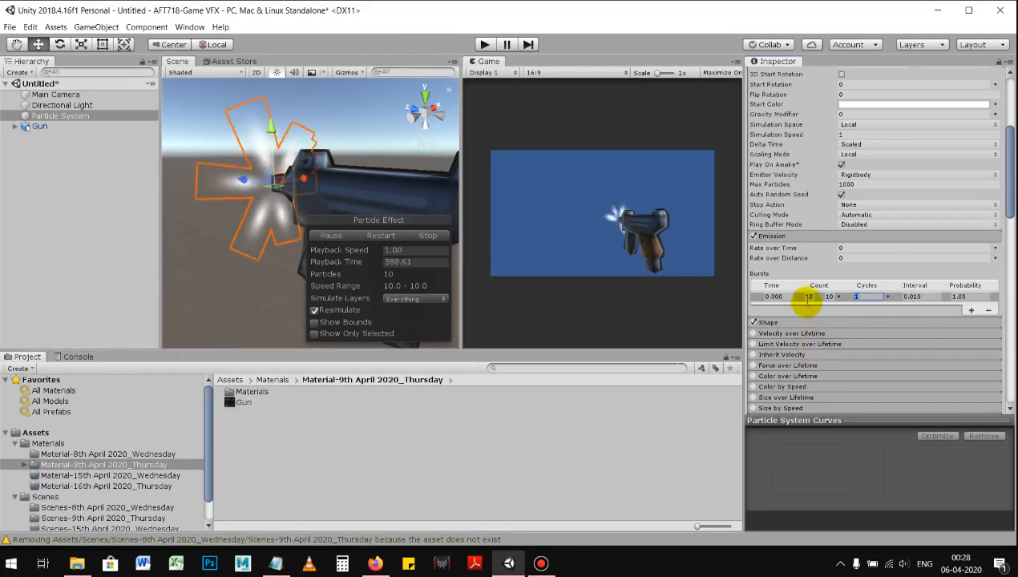
{"action": "left_click", "coordinate": [810, 298]}
{"action": "type", "text": "20"}
{"action": "key", "text": "Tab"}
{"action": "type", "text": "20"}
{"action": "key", "text": "Tab"}
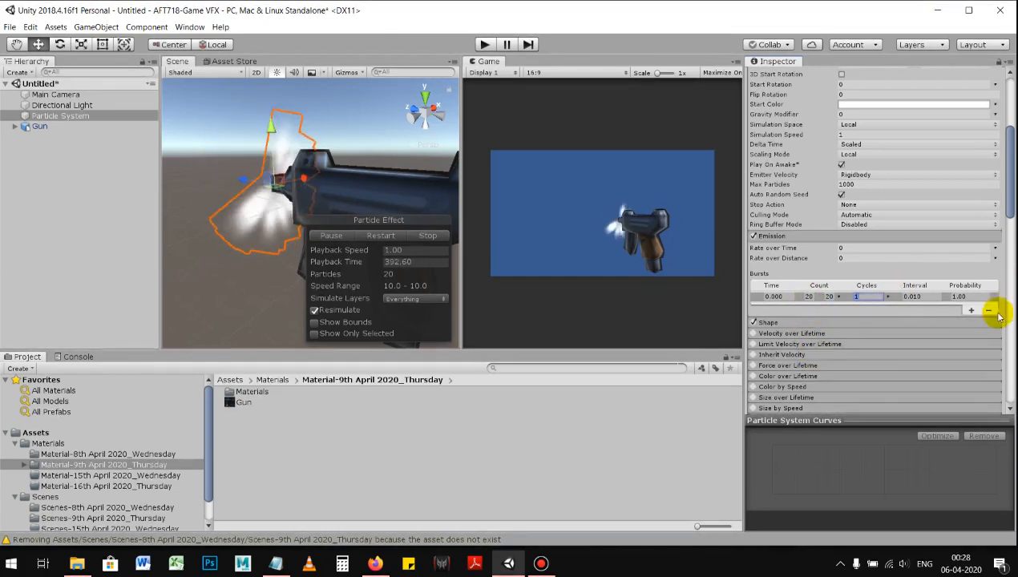
Step: Switch the emission burst's Count to Constant
{"action": "left_click", "coordinate": [840, 298]}
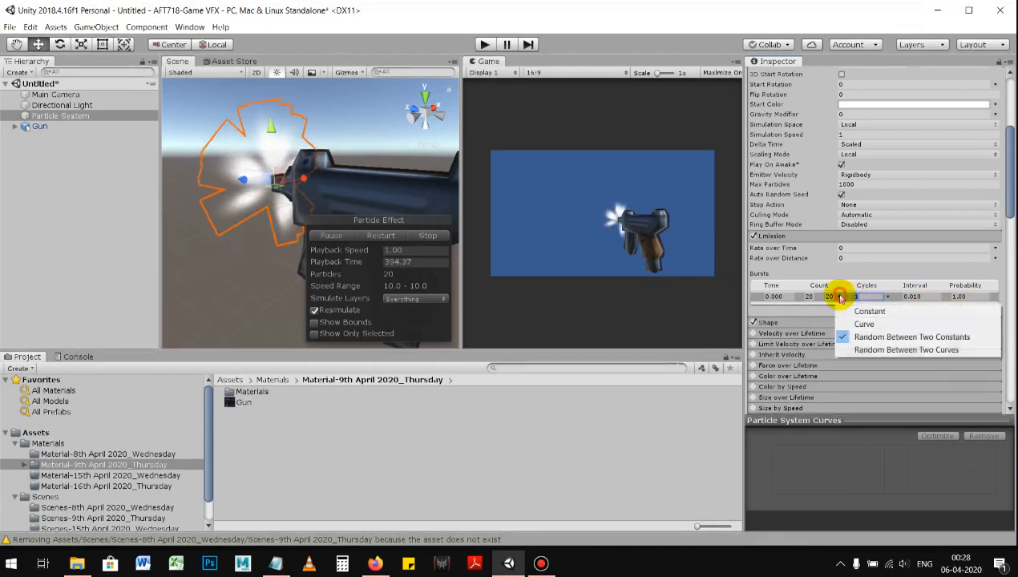
{"action": "left_click", "coordinate": [854, 308]}
{"action": "left_click", "coordinate": [821, 298]}
{"action": "left_click_drag", "start_coordinate": [821, 298], "coordinate": [839, 299]}
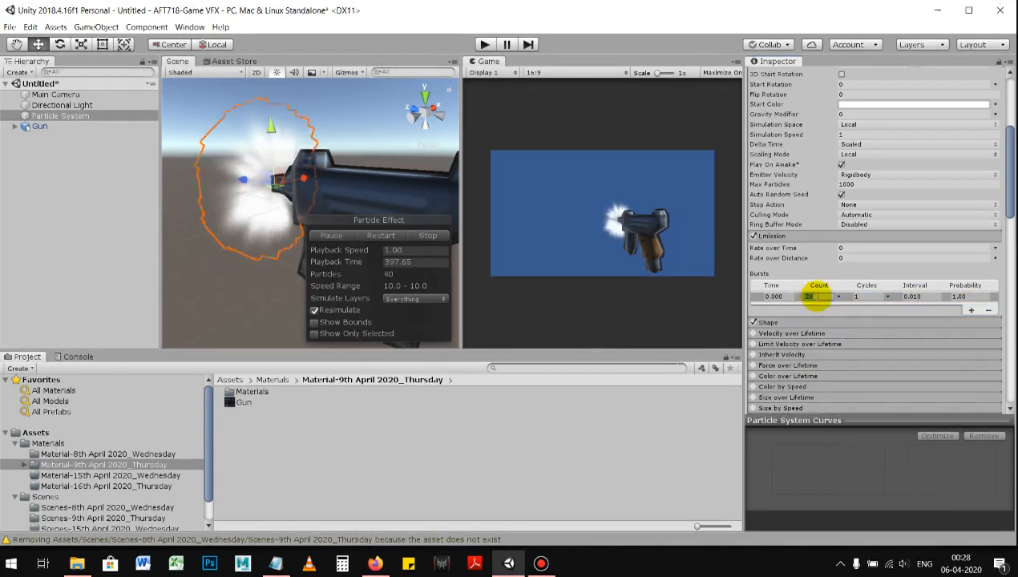
Step: Set the emission burst's Count to Random Between Two Constants, ranging from 20 to 30
{"action": "left_click", "coordinate": [839, 299]}
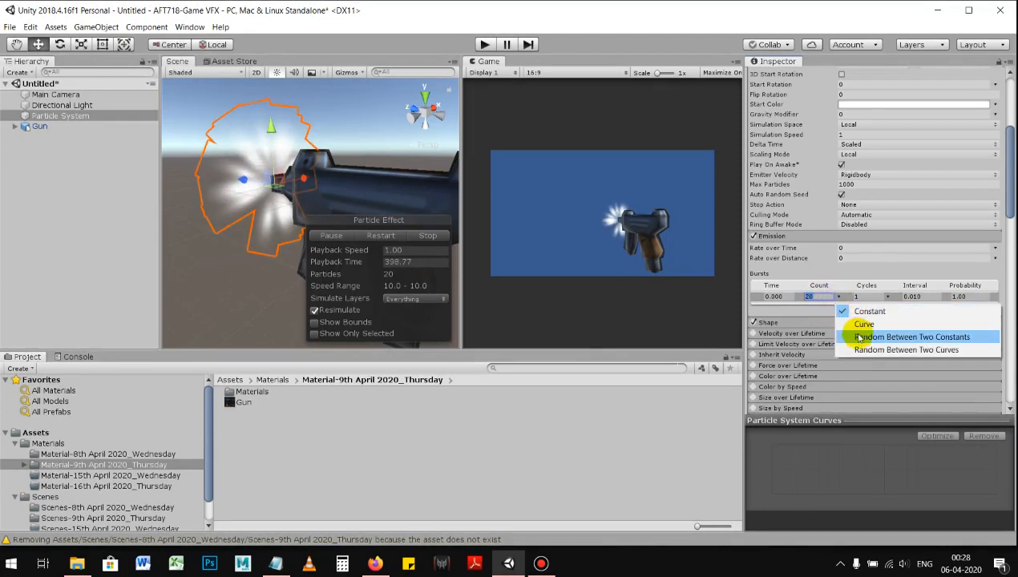
{"action": "left_click", "coordinate": [850, 336]}
{"action": "left_click_drag", "start_coordinate": [828, 297], "coordinate": [882, 295]}
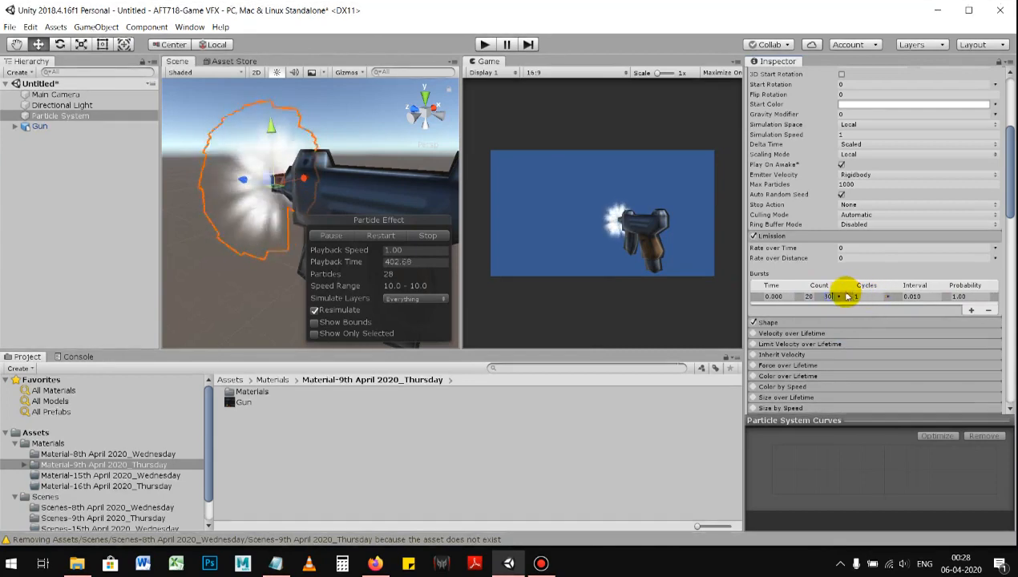
{"action": "left_click", "coordinate": [810, 296]}
Step: Expand and enable the Particle System's Color over Lifetime module
{"action": "scroll", "coordinate": [818, 262], "scroll_direction": "down", "scroll_amount": 5}
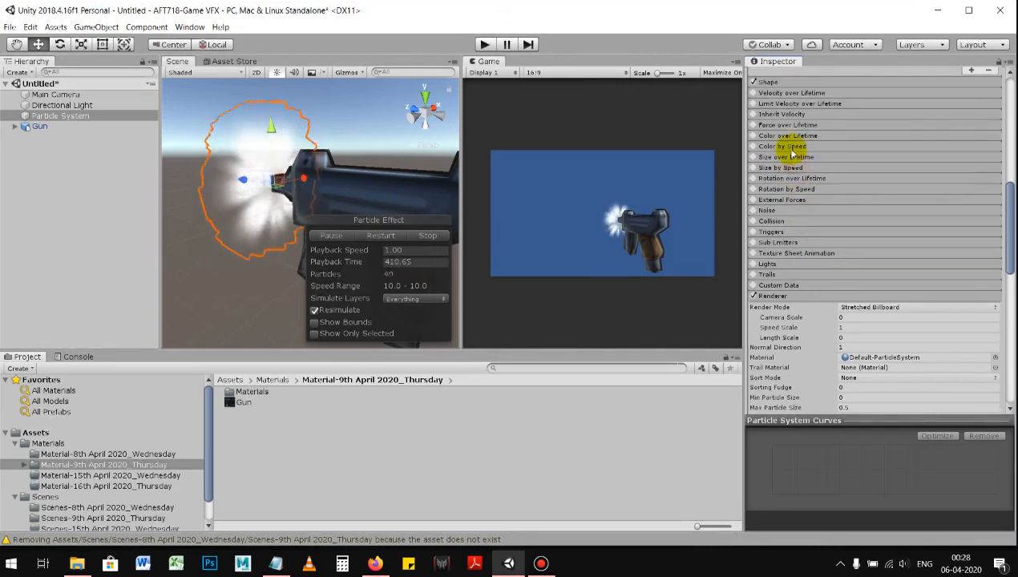
{"action": "left_click", "coordinate": [797, 139]}
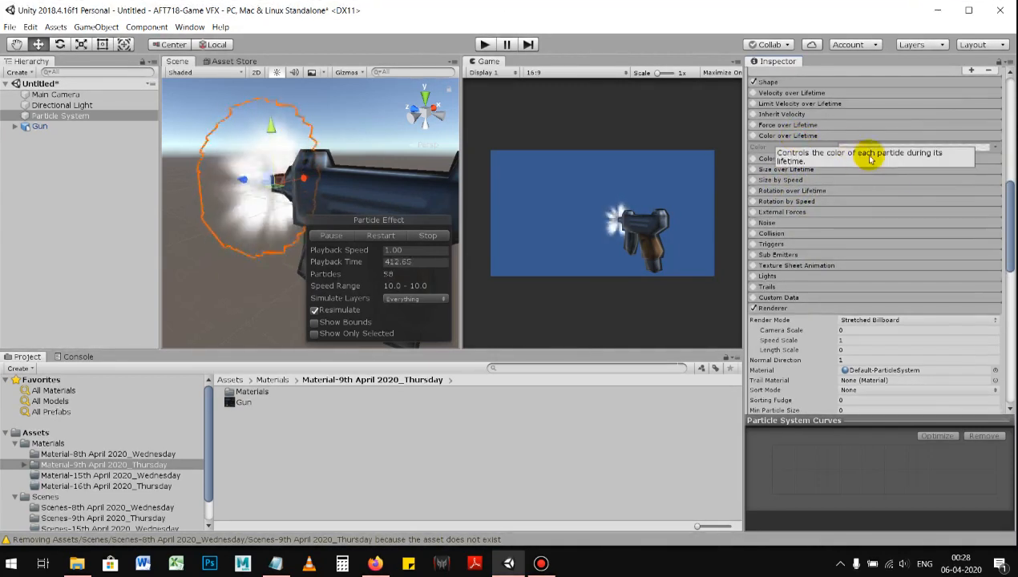
{"action": "scroll", "coordinate": [890, 200], "scroll_direction": "up", "scroll_amount": 2}
{"action": "left_click", "coordinate": [755, 176]}
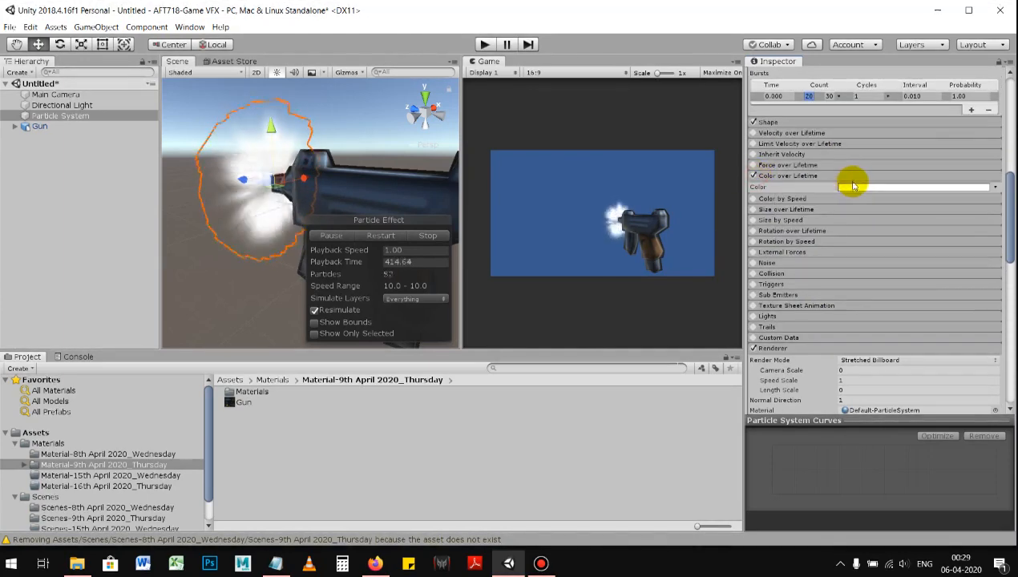
Step: Open the Color over Lifetime gradient and set the alpha of its starting key at 0% to 0
{"action": "left_click", "coordinate": [838, 188]}
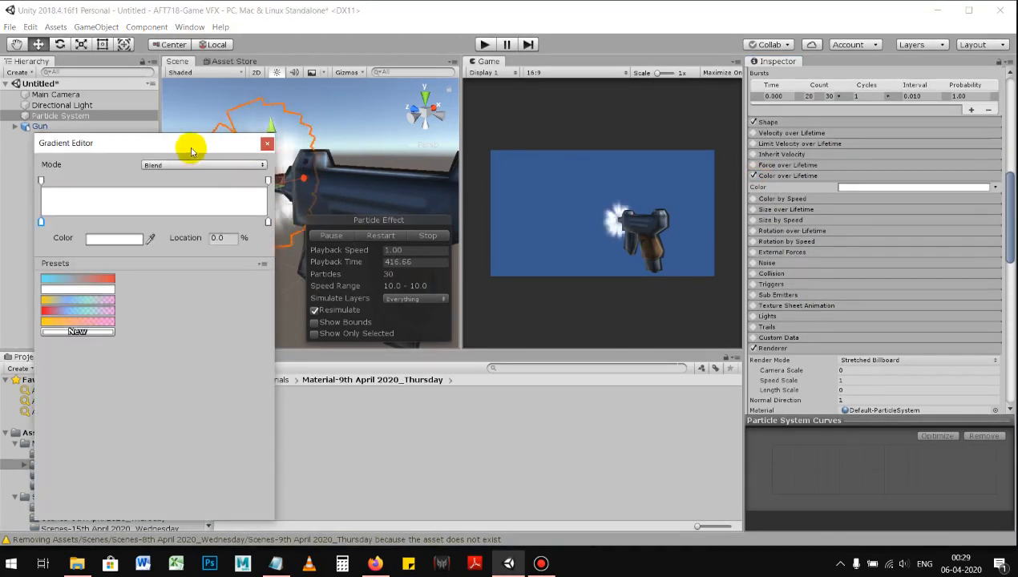
{"action": "left_click_drag", "start_coordinate": [192, 152], "coordinate": [189, 151]}
{"action": "left_click", "coordinate": [266, 181]}
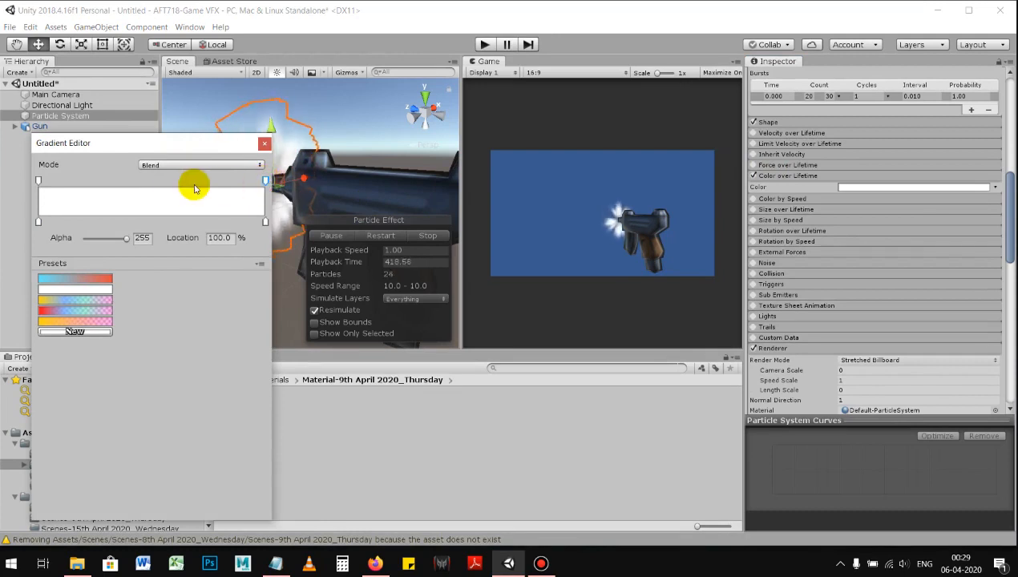
{"action": "left_click", "coordinate": [39, 181]}
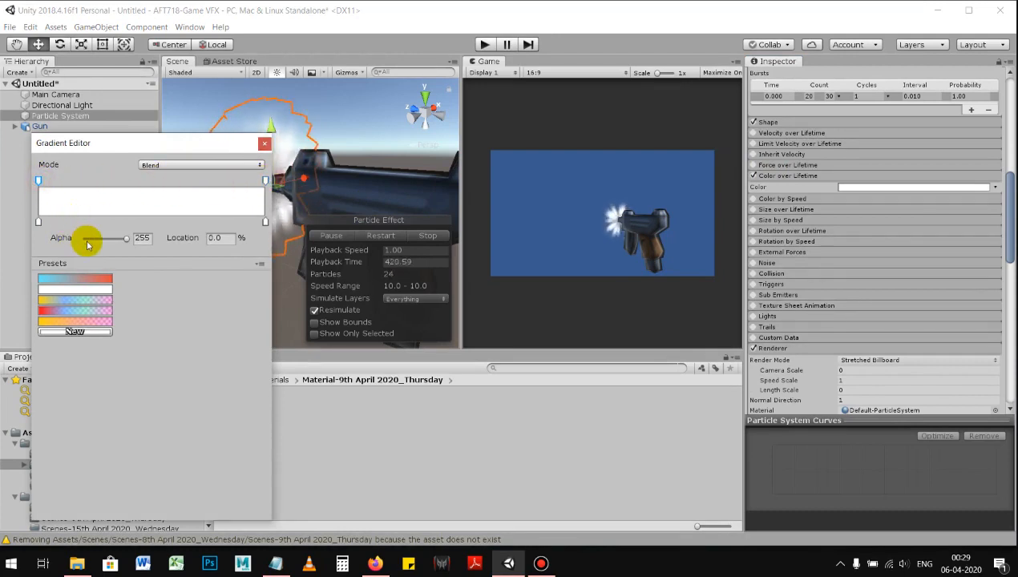
{"action": "left_click_drag", "start_coordinate": [116, 238], "coordinate": [64, 235]}
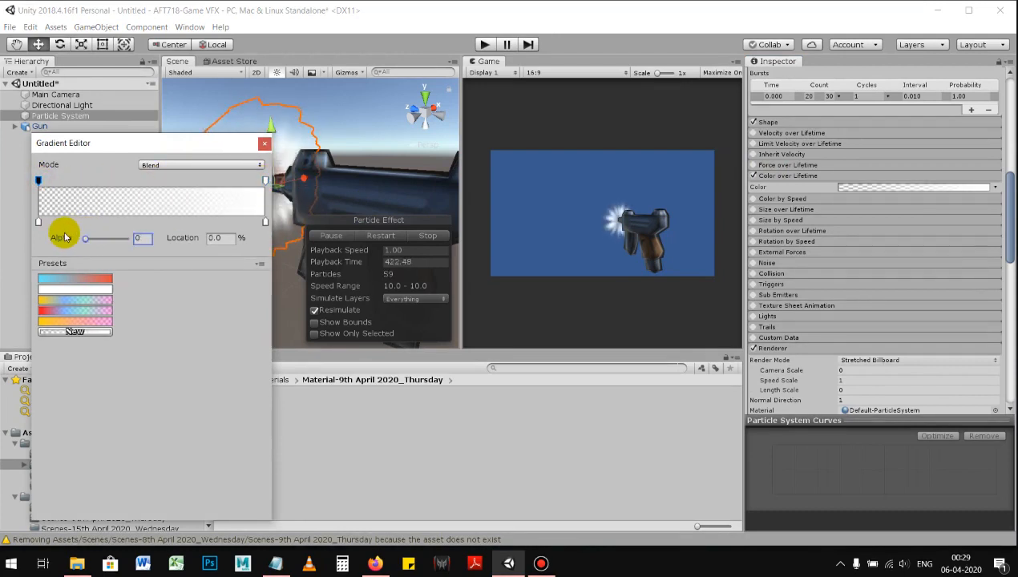
Step: Add a color key at 41.2% on the Color over Lifetime gradient and set it to orange FF7400
{"action": "left_click", "coordinate": [129, 221]}
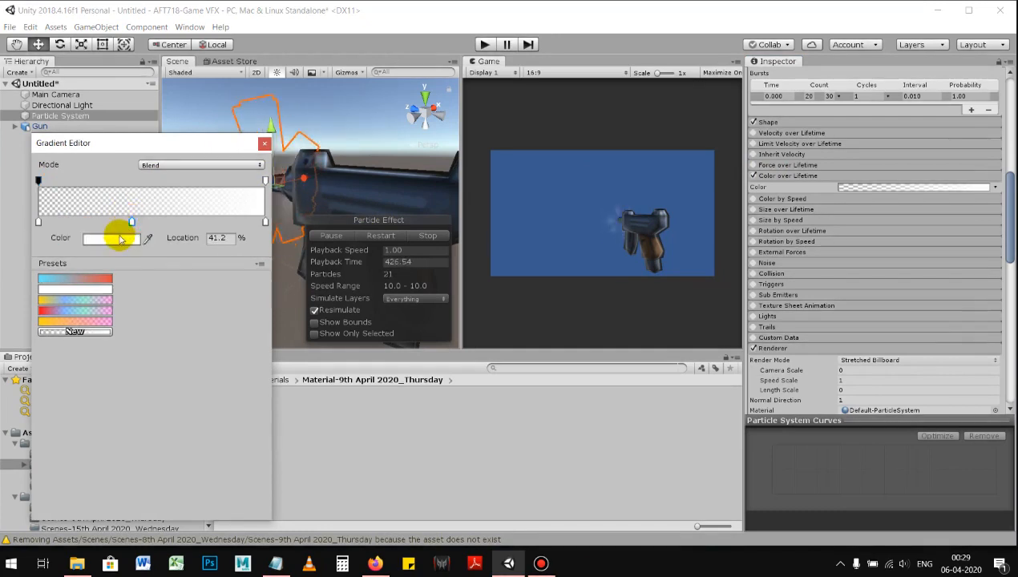
{"action": "left_click", "coordinate": [113, 238]}
{"action": "left_click_drag", "start_coordinate": [76, 118], "coordinate": [75, 90]}
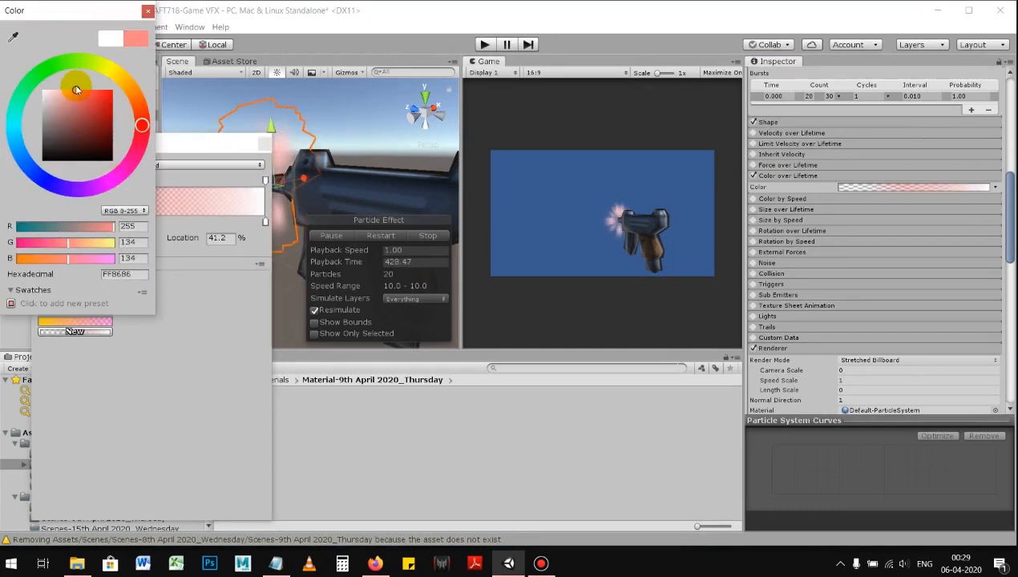
{"action": "left_click_drag", "start_coordinate": [139, 97], "coordinate": [130, 86]}
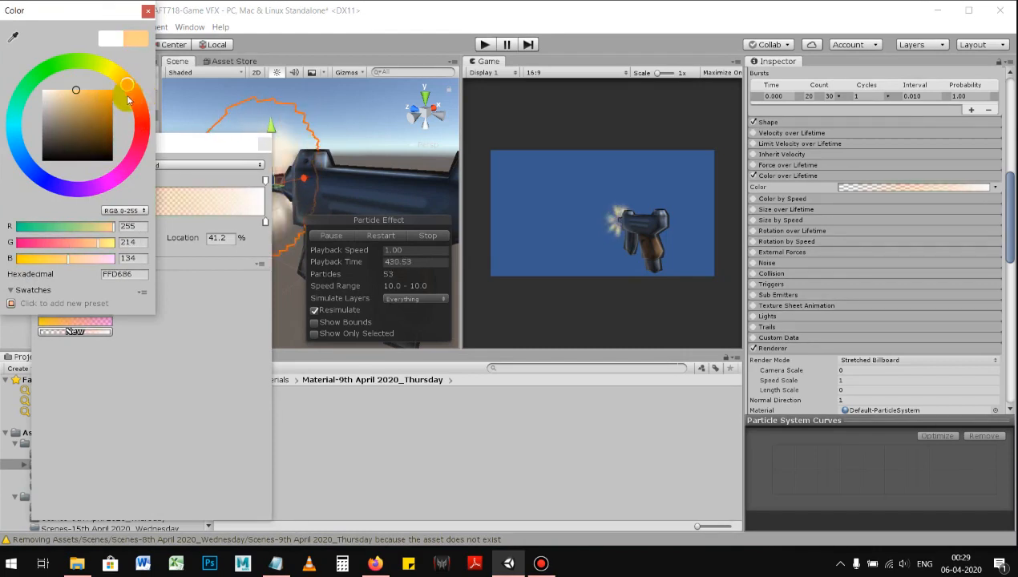
{"action": "left_click", "coordinate": [98, 91]}
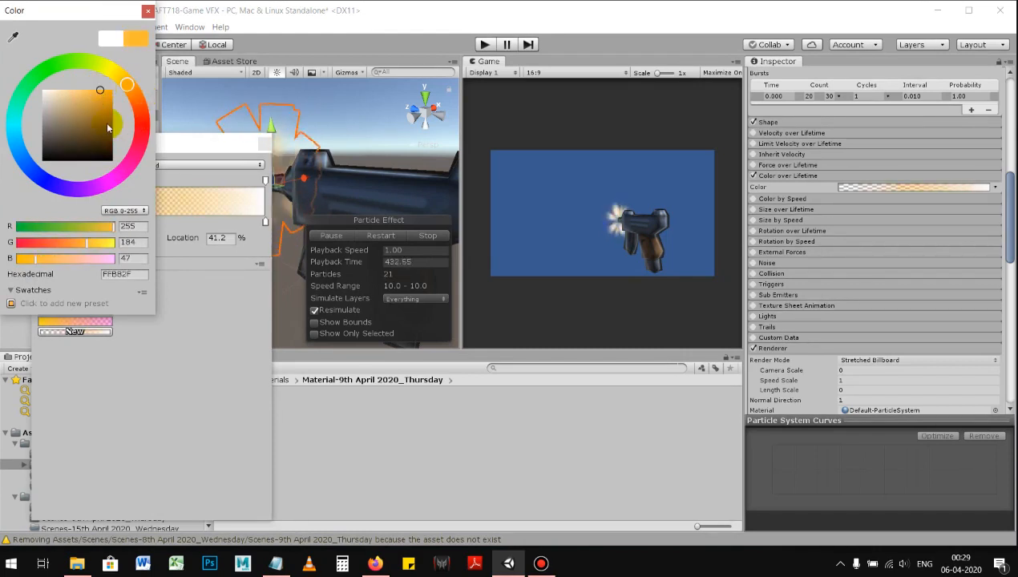
{"action": "left_click_drag", "start_coordinate": [135, 92], "coordinate": [149, 106]}
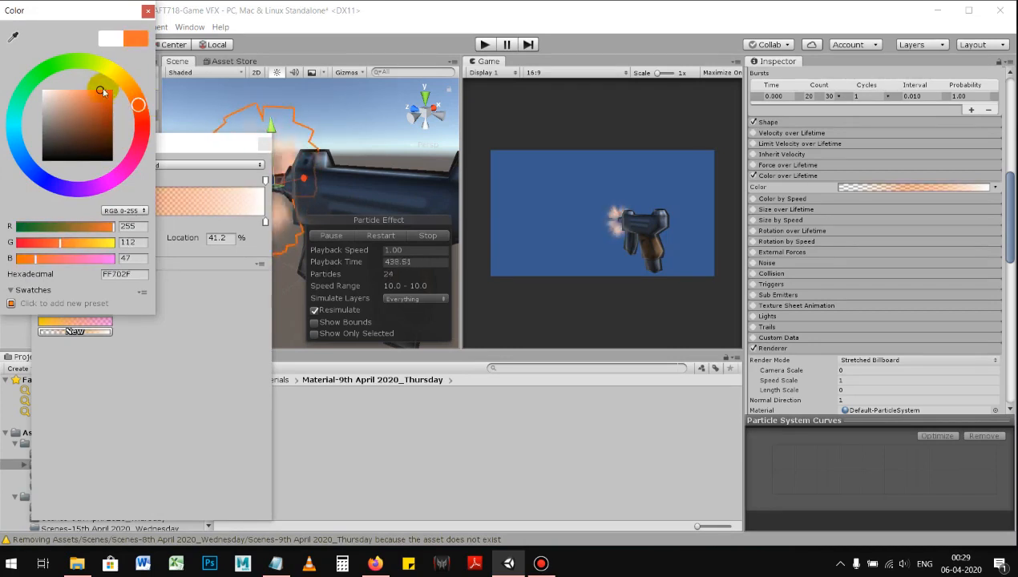
{"action": "left_click_drag", "start_coordinate": [103, 93], "coordinate": [113, 91]}
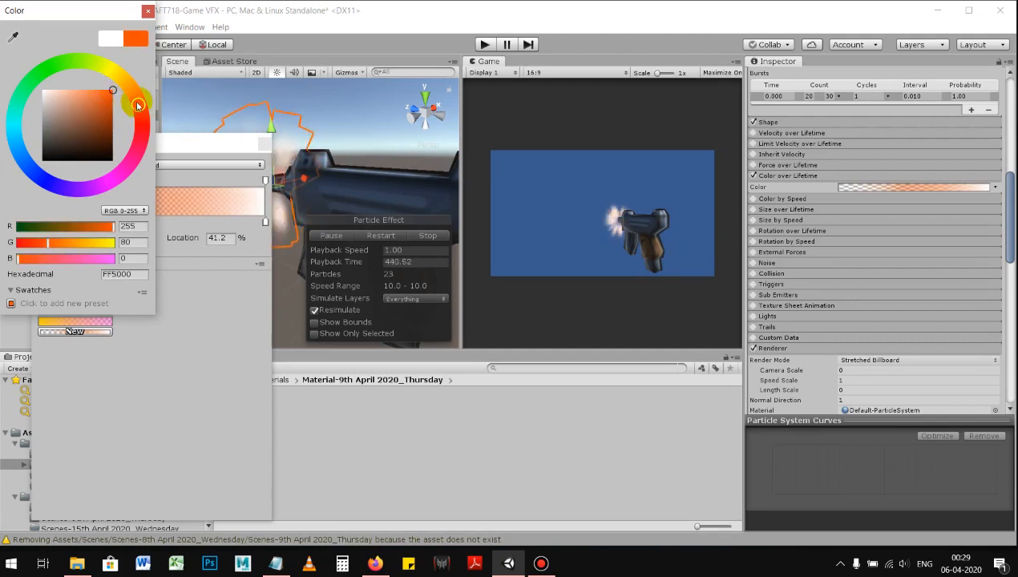
{"action": "mouse_move", "coordinate": [143, 109]}
{"action": "left_mouse_down"}
{"action": "mouse_move", "coordinate": [146, 118]}
{"action": "mouse_move", "coordinate": [148, 98]}
{"action": "left_mouse_up"}
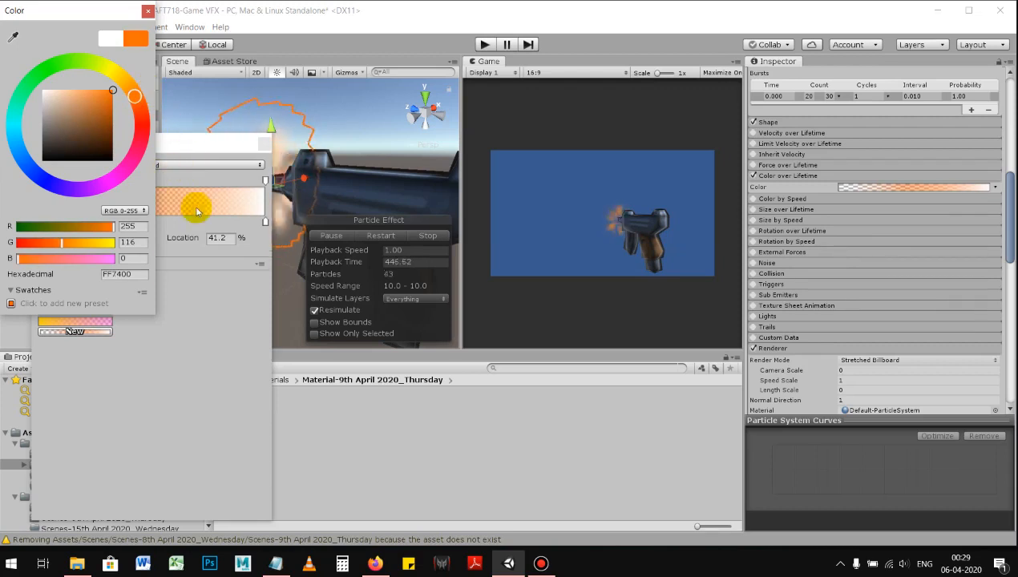
{"action": "left_click", "coordinate": [173, 363]}
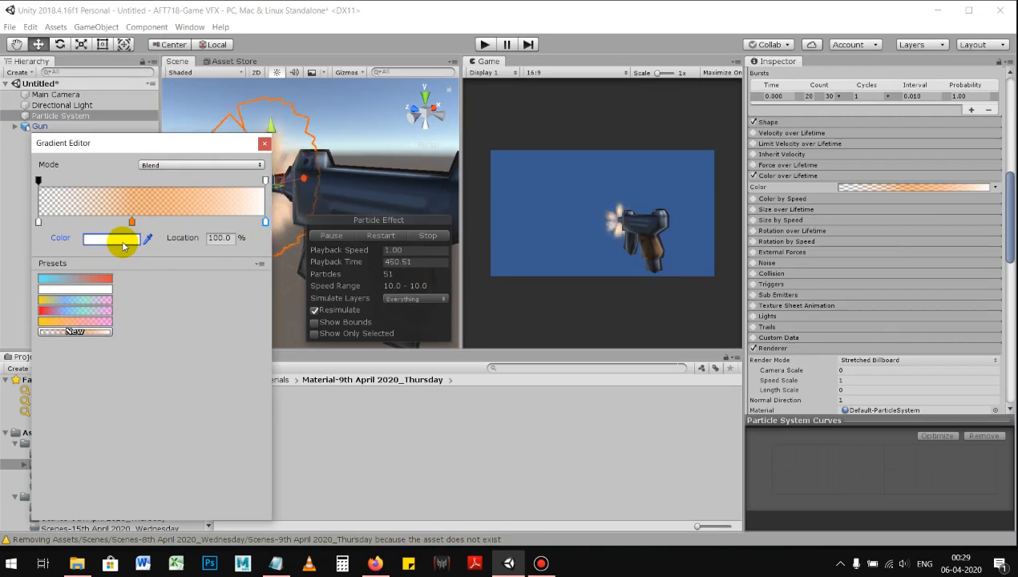
Step: Set the gradient's end color key at 100% to pale pink FFD3D3 and close the Gradient Editor
{"action": "left_click", "coordinate": [123, 246]}
{"action": "left_click", "coordinate": [47, 97]}
{"action": "left_click_drag", "start_coordinate": [47, 98], "coordinate": [53, 90]}
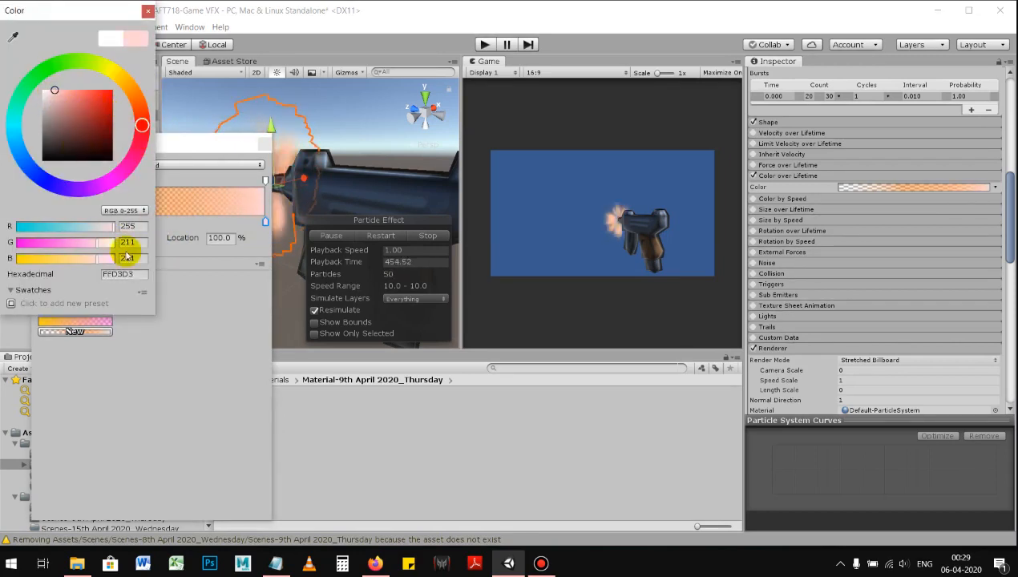
{"action": "left_click", "coordinate": [177, 393]}
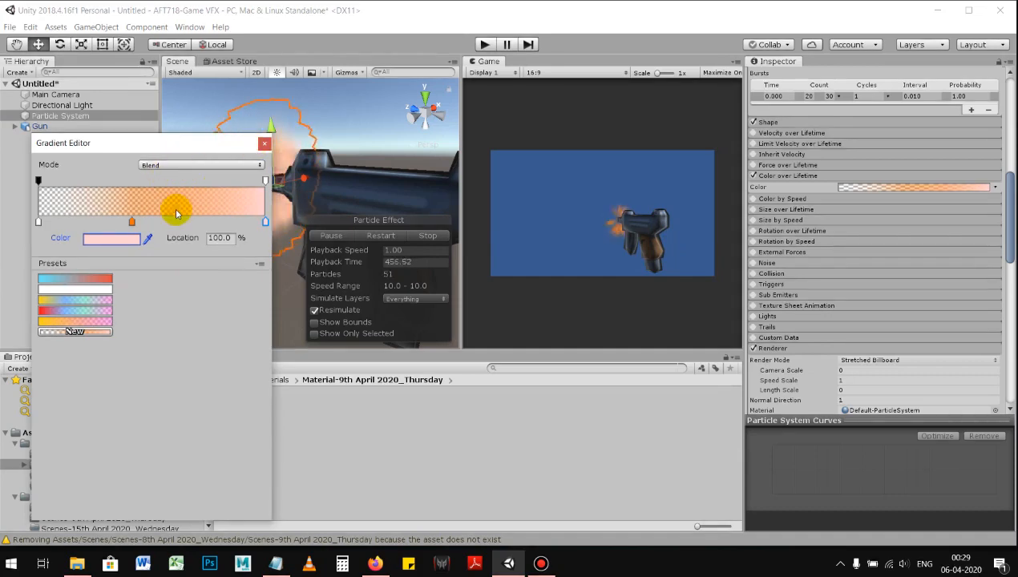
{"action": "left_click", "coordinate": [265, 144]}
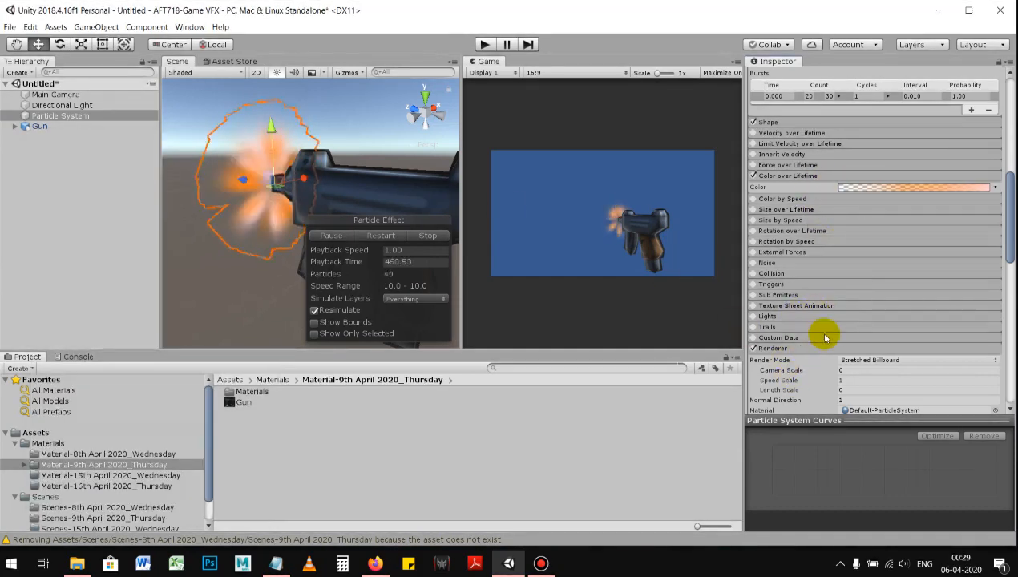
Step: Try the Billboard render mode in the Renderer module and return it to Stretched Billboard
{"action": "scroll", "coordinate": [826, 337], "scroll_direction": "down", "scroll_amount": 5}
{"action": "left_click", "coordinate": [866, 280]}
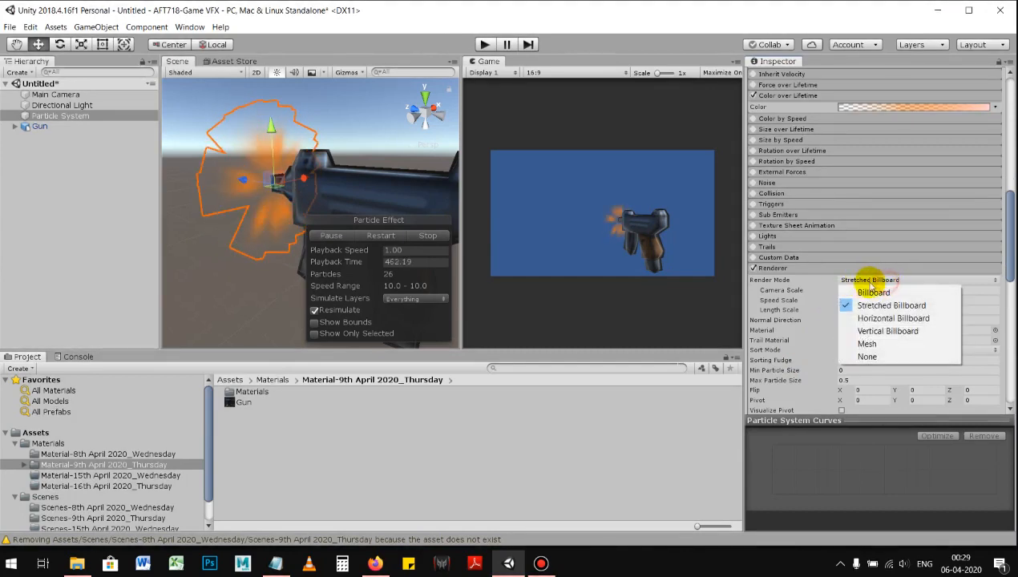
{"action": "left_click", "coordinate": [873, 293]}
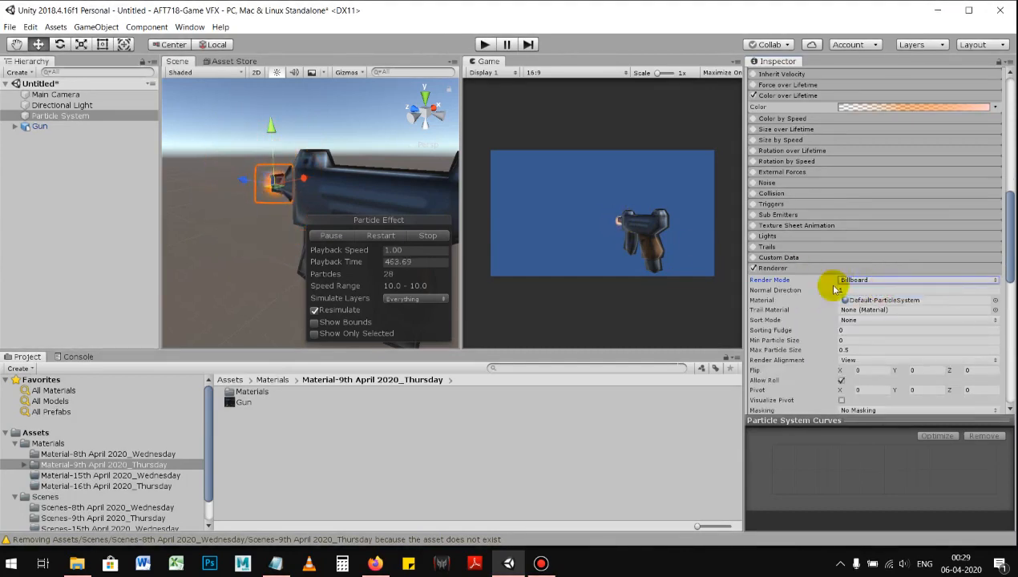
{"action": "left_click", "coordinate": [882, 280]}
{"action": "left_click", "coordinate": [868, 303]}
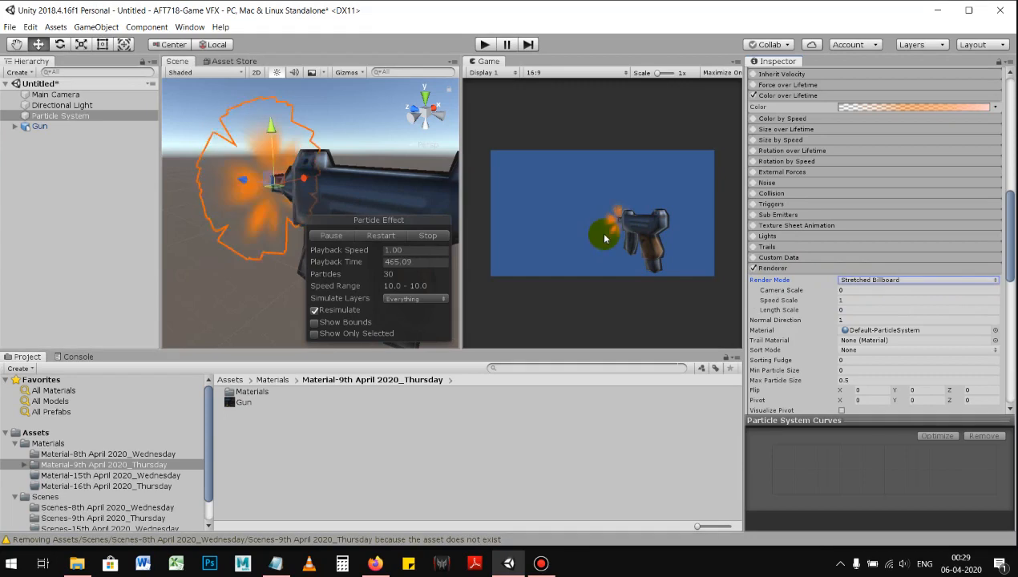
Step: Set the Renderer module's Speed Scale to 1.6 and collapse the module
{"action": "left_click", "coordinate": [850, 301]}
{"action": "type", "text": "2.3"}
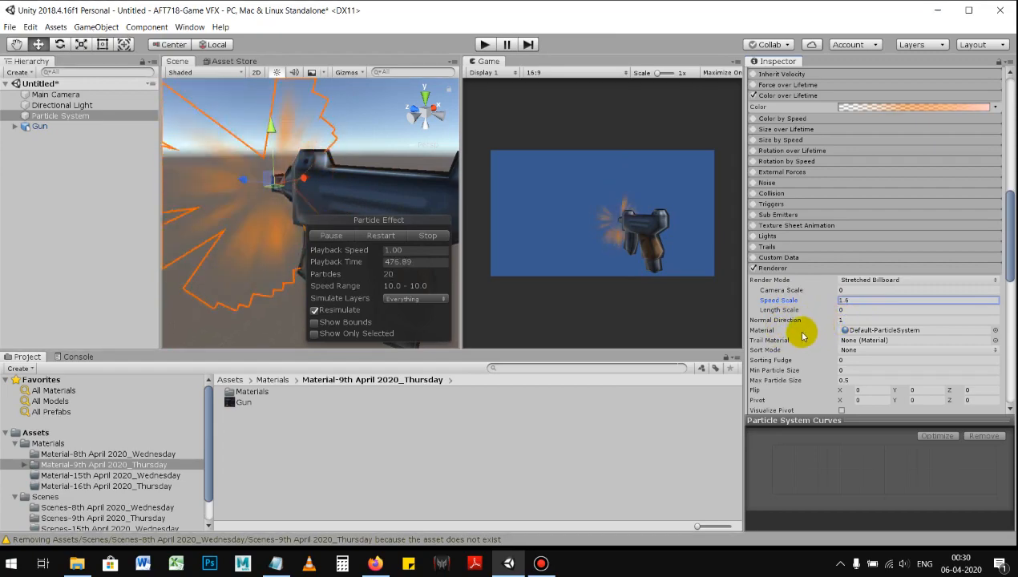
{"action": "scroll", "coordinate": [808, 346], "scroll_direction": "down", "scroll_amount": 2}
{"action": "scroll", "coordinate": [823, 330], "scroll_direction": "down", "scroll_amount": 6}
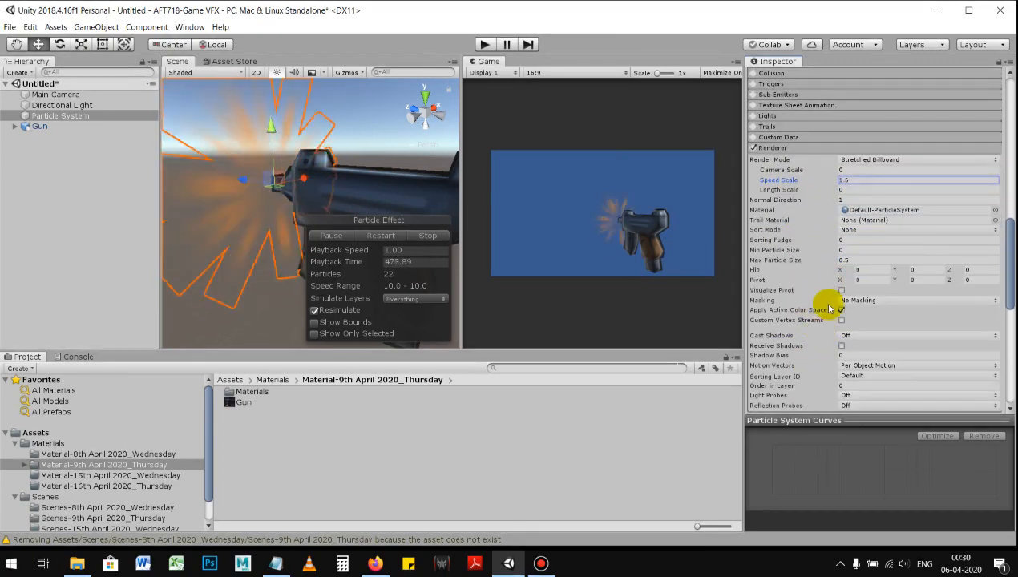
{"action": "scroll", "coordinate": [806, 301], "scroll_direction": "up", "scroll_amount": 8}
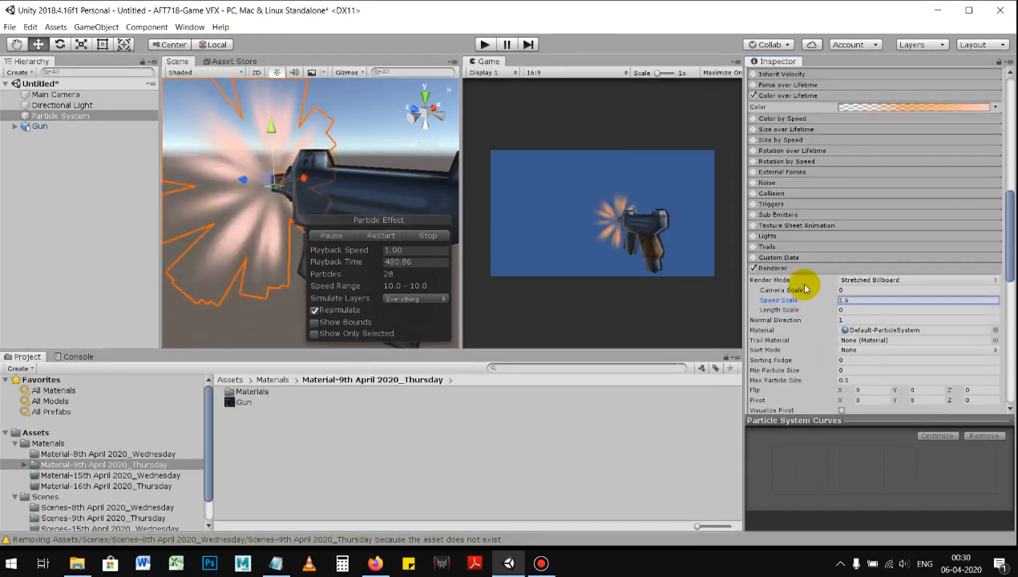
{"action": "left_click", "coordinate": [810, 270]}
Step: Preview the muzzle flash as a single shot with Looping off, and turn Looping back on
{"action": "scroll", "coordinate": [811, 277], "scroll_direction": "up", "scroll_amount": 3}
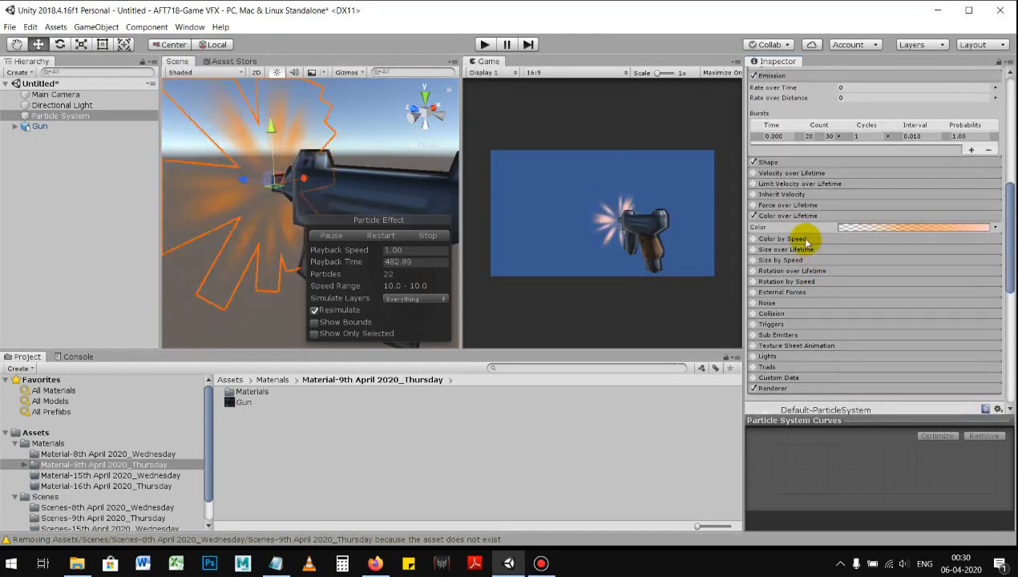
{"action": "scroll", "coordinate": [808, 242], "scroll_direction": "up", "scroll_amount": 3}
{"action": "scroll", "coordinate": [810, 240], "scroll_direction": "up", "scroll_amount": 3}
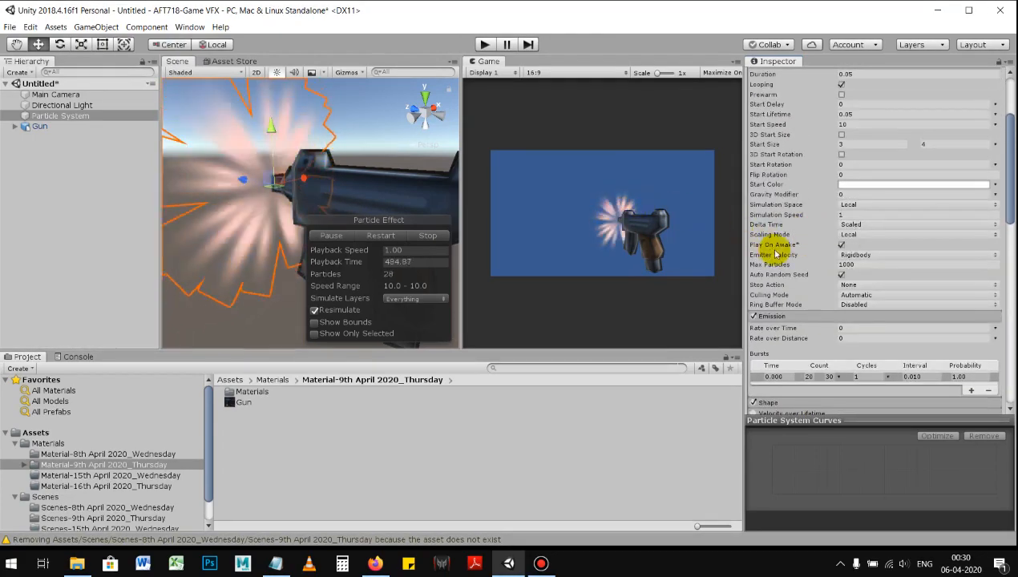
{"action": "scroll", "coordinate": [794, 257], "scroll_direction": "up", "scroll_amount": 2}
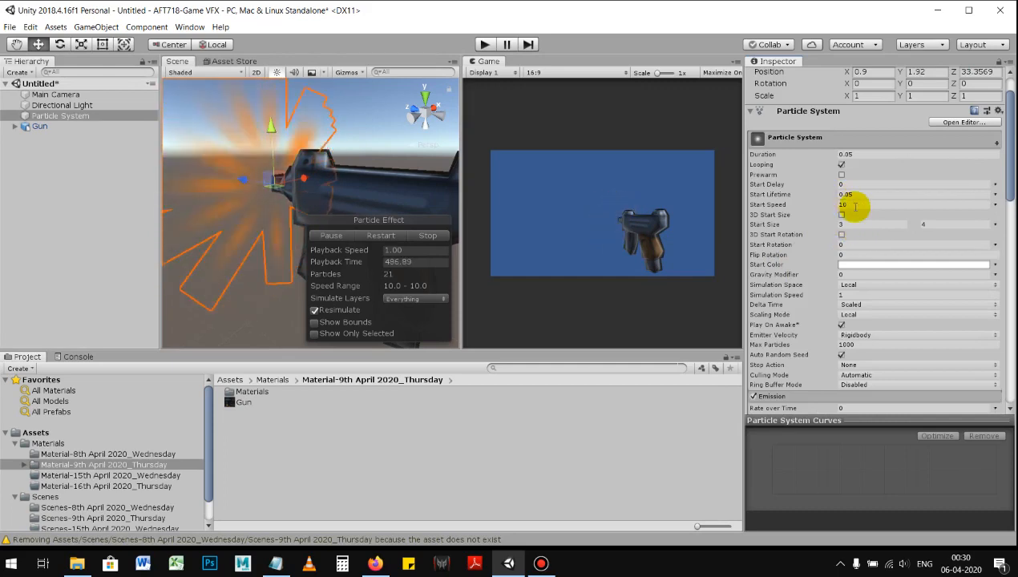
{"action": "left_click", "coordinate": [842, 165]}
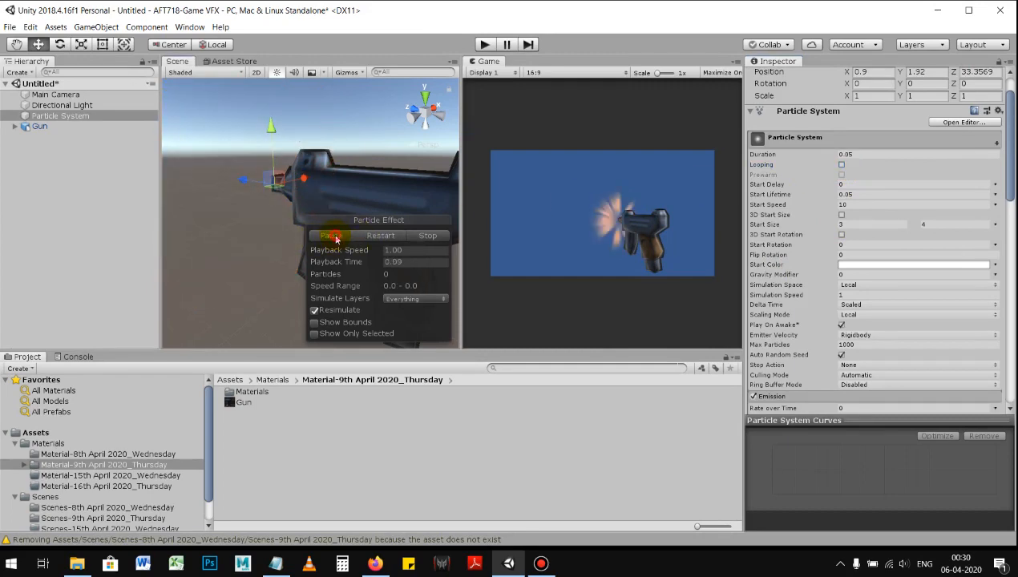
{"action": "left_click", "coordinate": [335, 238]}
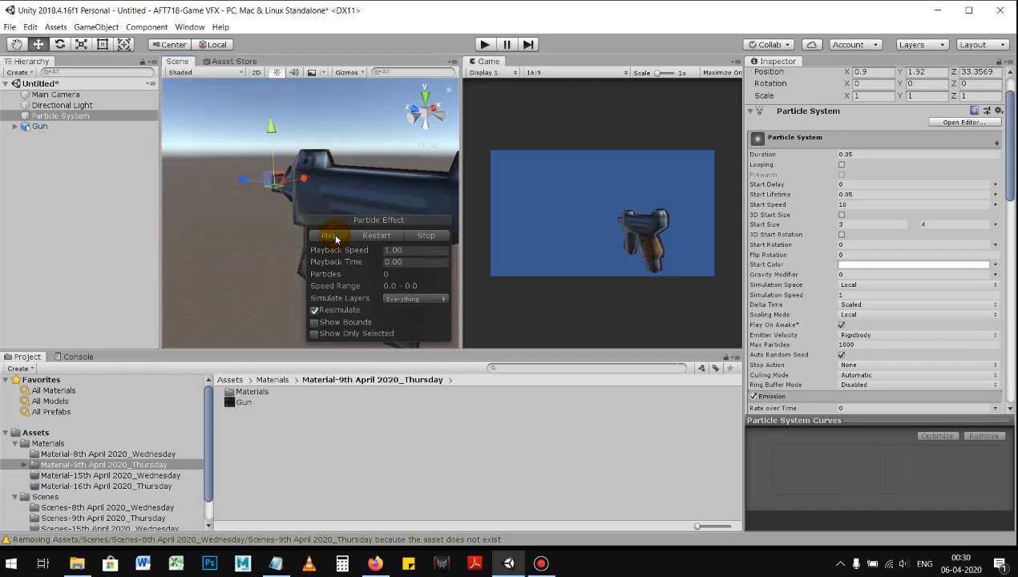
{"action": "left_click", "coordinate": [841, 165]}
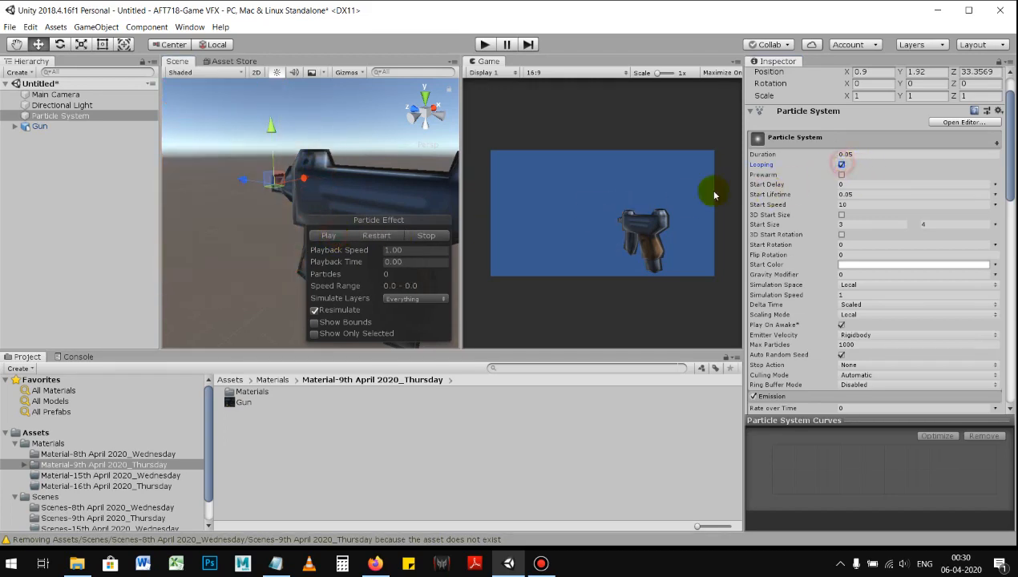
{"action": "left_click", "coordinate": [330, 235]}
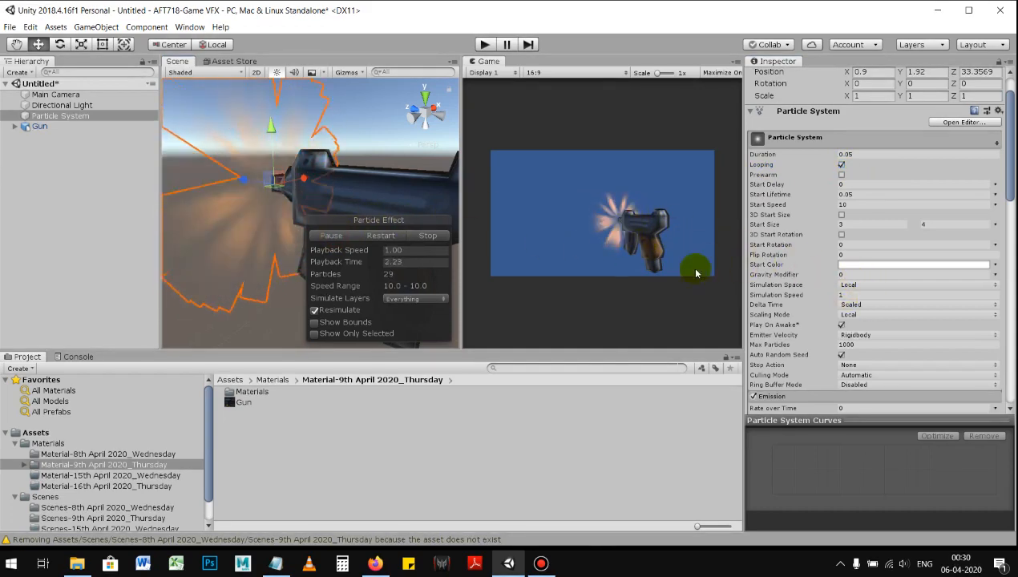
Step: Set the emission burst's Count to range from 10 to 20
{"action": "scroll", "coordinate": [830, 313], "scroll_direction": "down", "scroll_amount": 3}
{"action": "scroll", "coordinate": [825, 317], "scroll_direction": "up", "scroll_amount": 2}
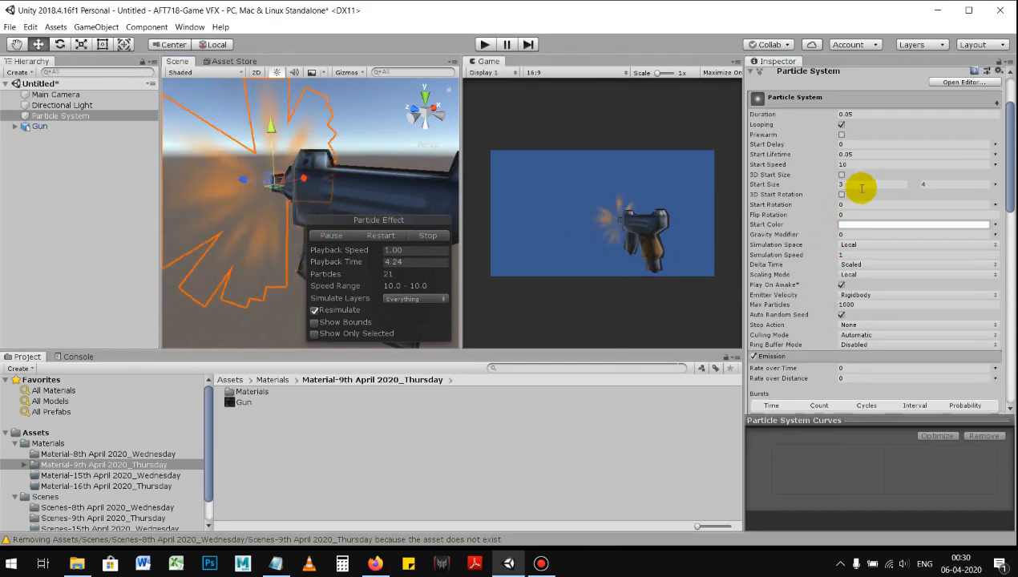
{"action": "scroll", "coordinate": [812, 237], "scroll_direction": "down", "scroll_amount": 1}
{"action": "scroll", "coordinate": [811, 236], "scroll_direction": "up", "scroll_amount": 1}
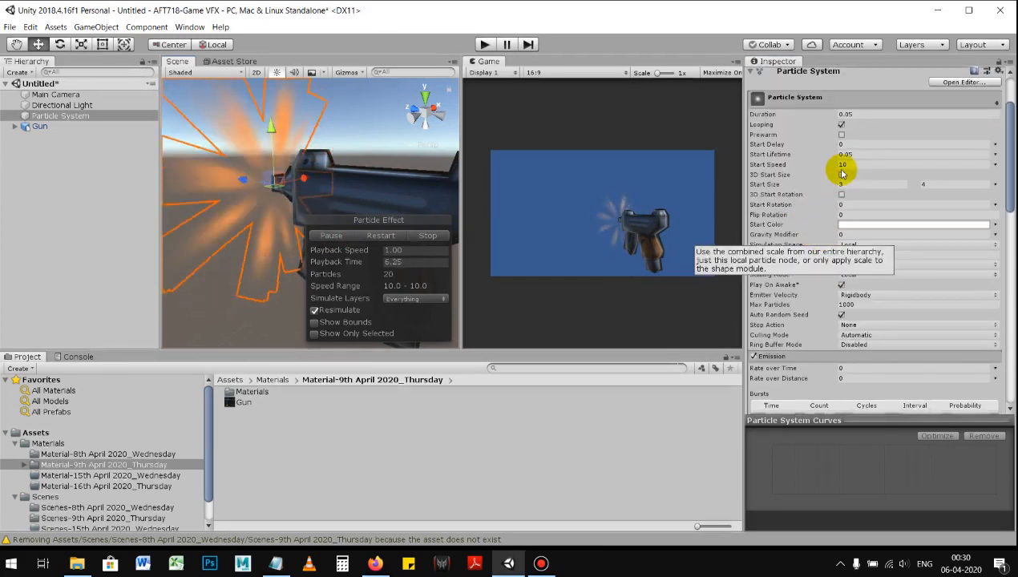
{"action": "scroll", "coordinate": [818, 241], "scroll_direction": "down", "scroll_amount": 4}
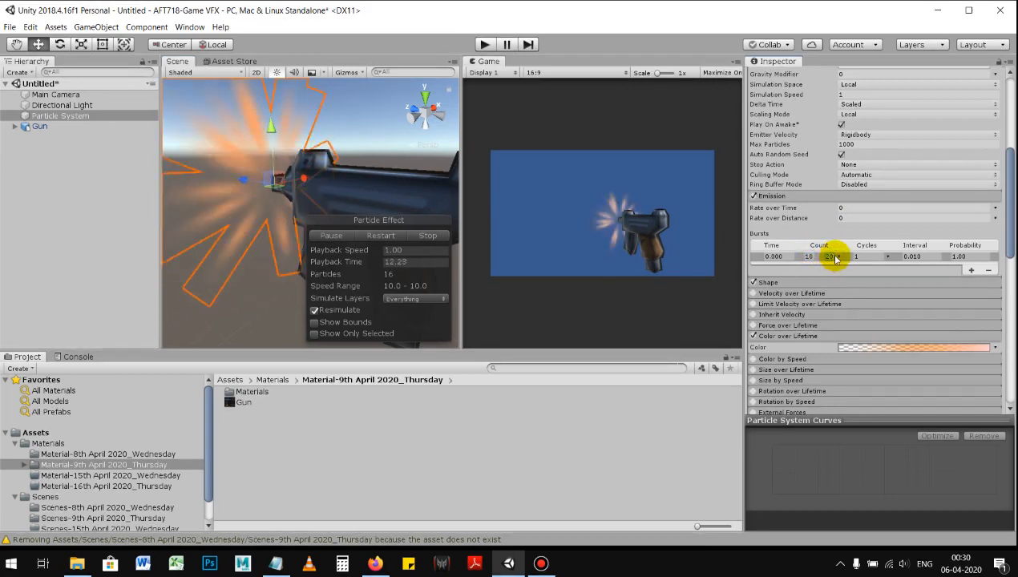
Step: Test the 10 to 20 particle burst with Looping off, and restore the looping playback
{"action": "scroll", "coordinate": [838, 162], "scroll_direction": "up", "scroll_amount": 6}
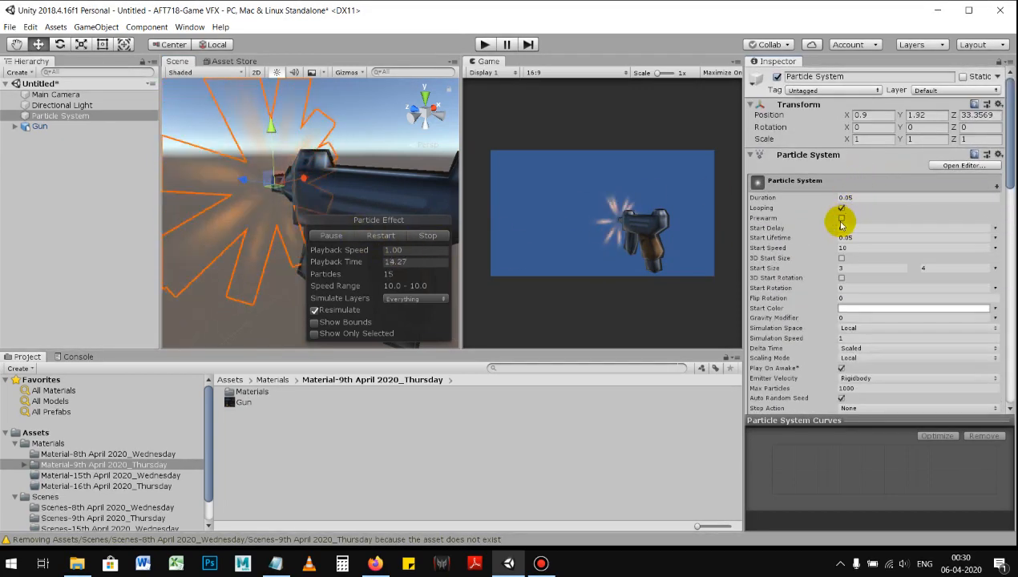
{"action": "left_click", "coordinate": [842, 209]}
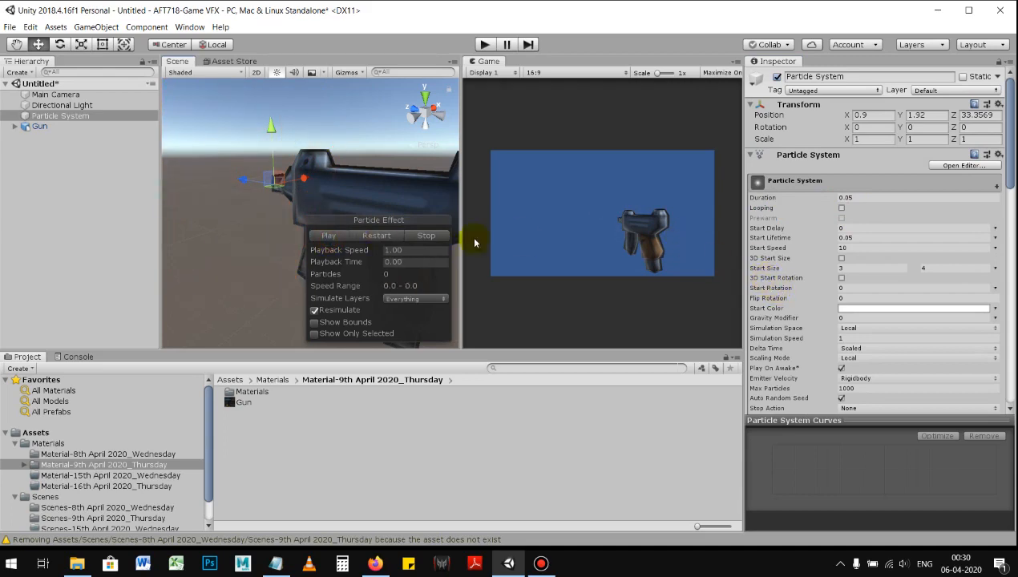
{"action": "left_click", "coordinate": [347, 242]}
Step: Set both the minimum and maximum of the emission burst's Count to 20
{"action": "scroll", "coordinate": [833, 303], "scroll_direction": "down", "scroll_amount": 5}
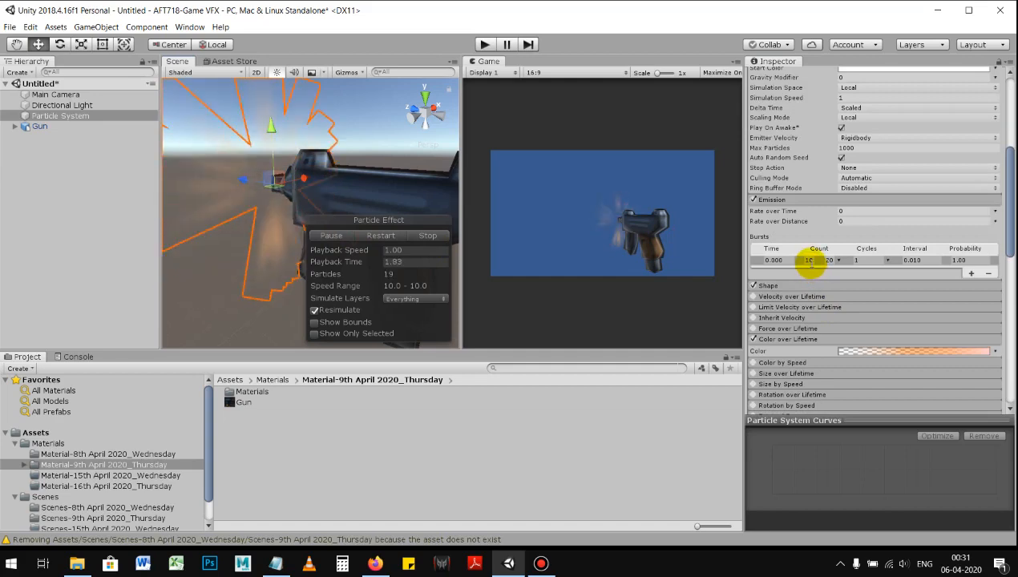
{"action": "left_click", "coordinate": [831, 262]}
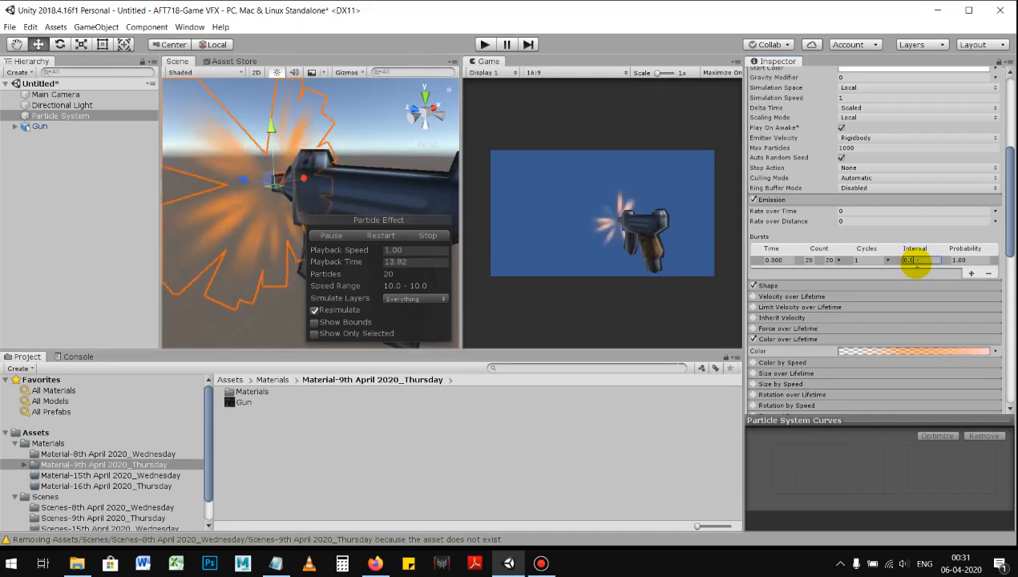
Step: Try emission burst Interval values of 0.1 and 1, and restore the Interval to 0.01
{"action": "left_click_drag", "start_coordinate": [917, 264], "coordinate": [751, 260]}
{"action": "left_click_drag", "start_coordinate": [920, 261], "coordinate": [873, 260]}
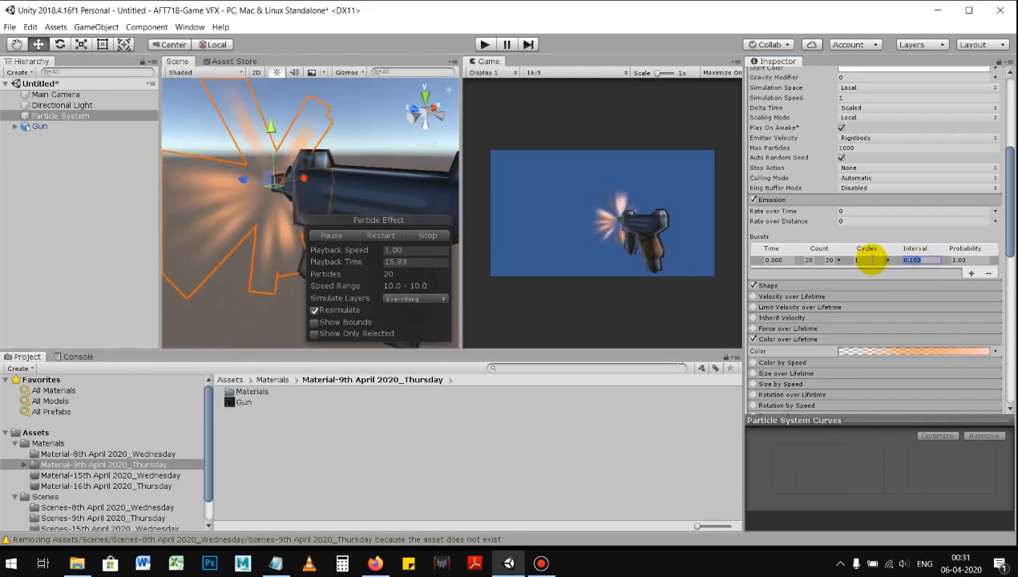
{"action": "key", "text": "Return"}
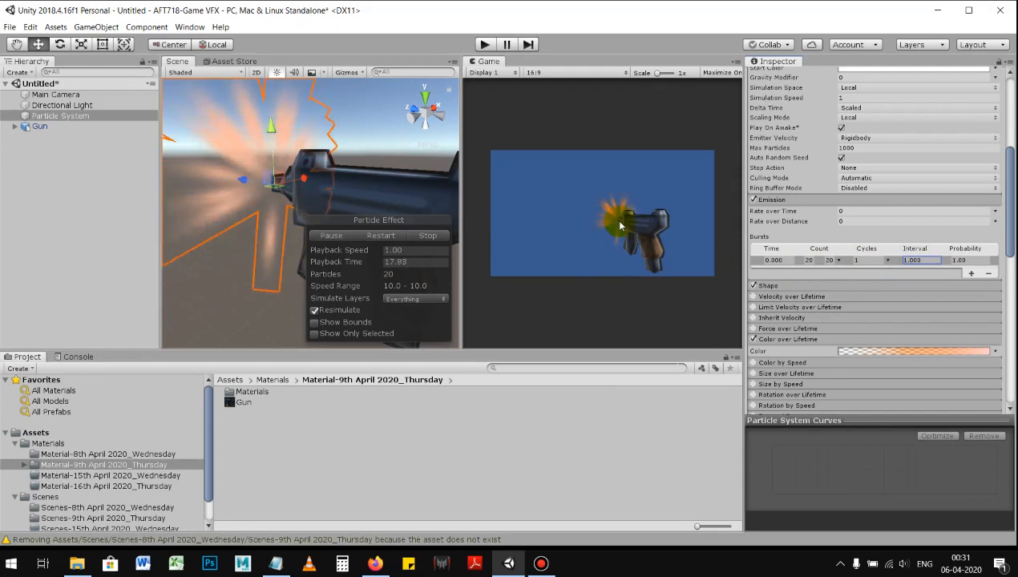
{"action": "left_click", "coordinate": [922, 261]}
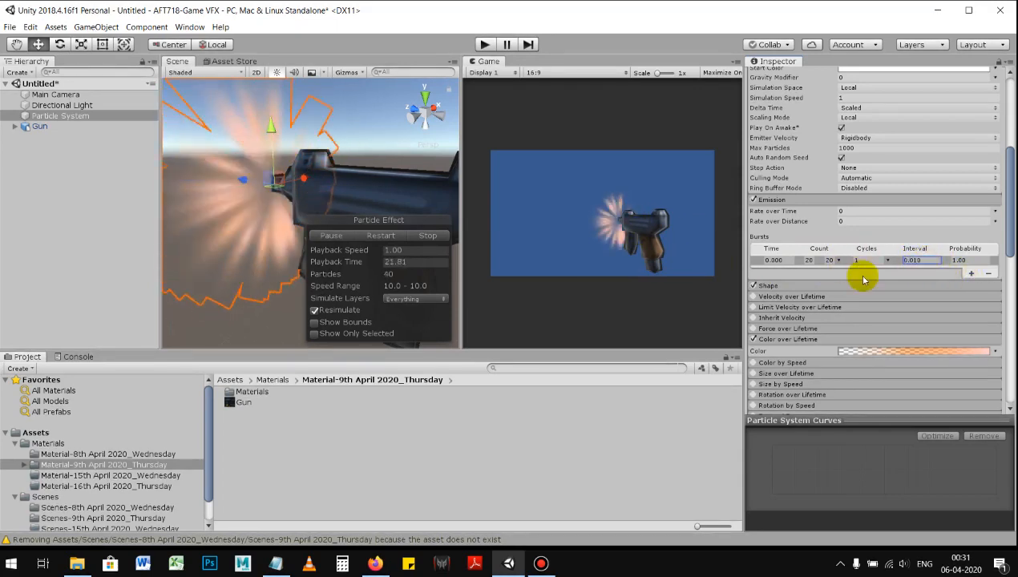
{"action": "left_click", "coordinate": [802, 200]}
{"action": "left_click", "coordinate": [804, 199]}
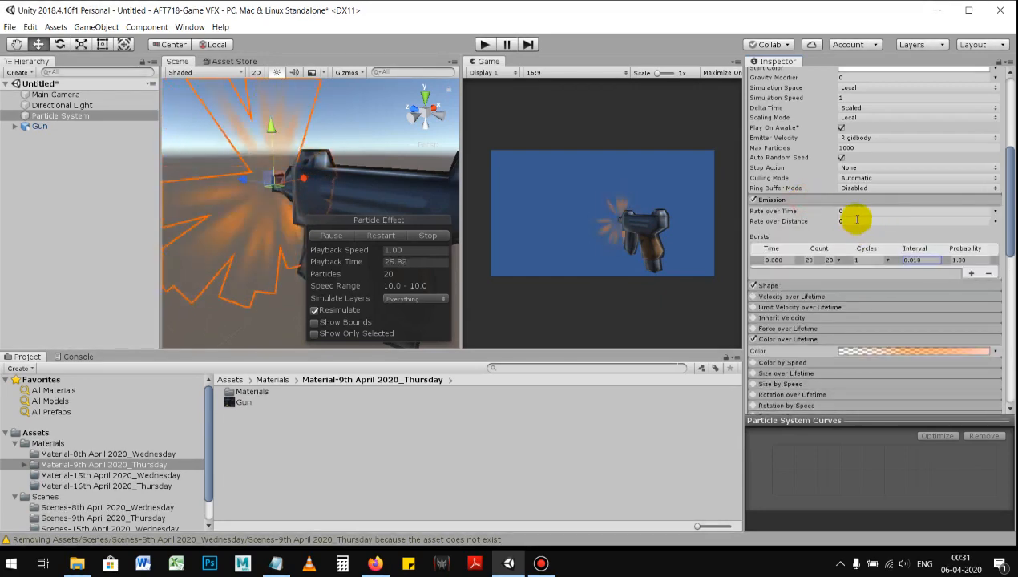
Step: Set the emission's Rate over Time to 10 and remove the existing burst entry
{"action": "left_click", "coordinate": [848, 211]}
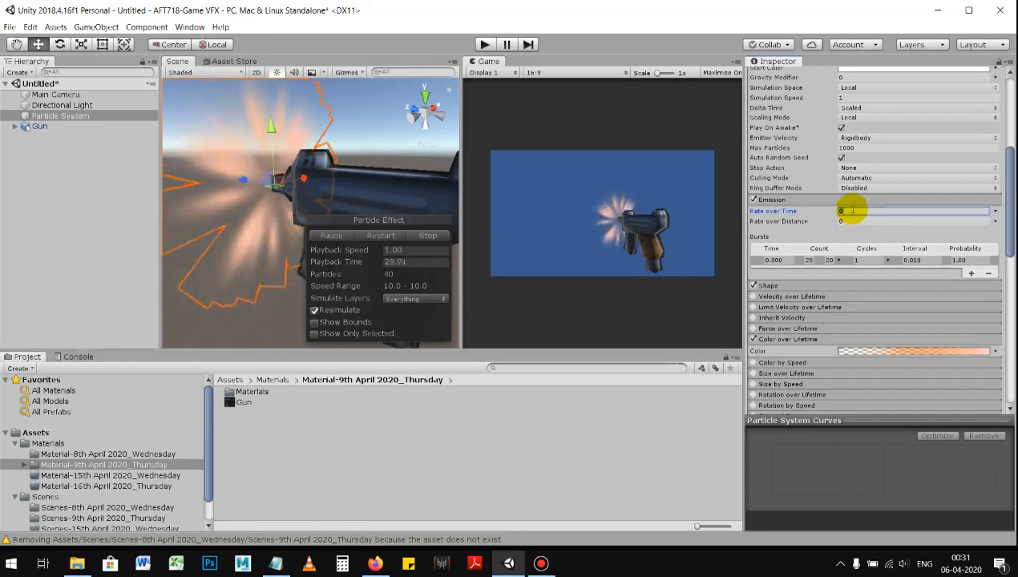
{"action": "type", "text": "10"}
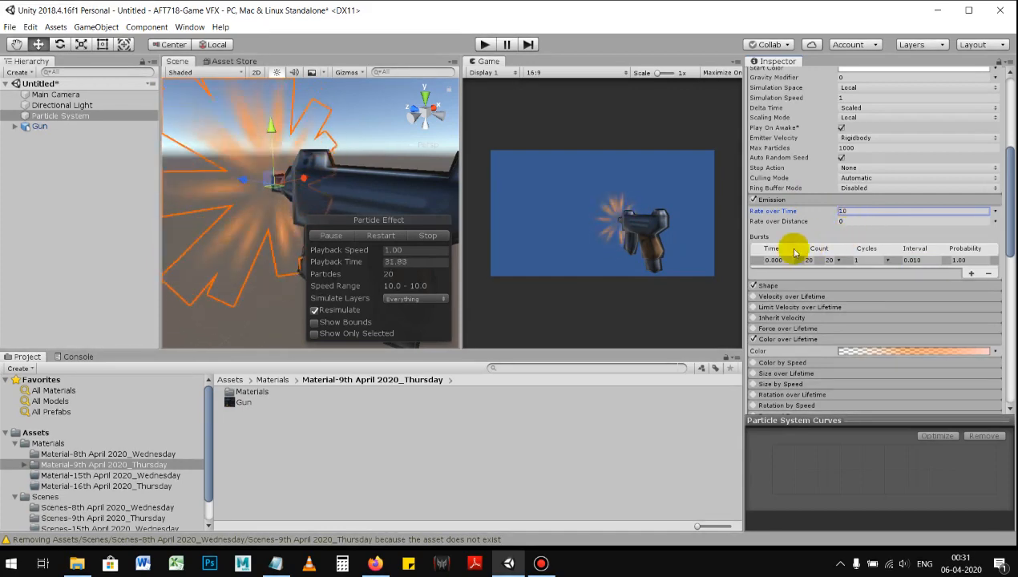
{"action": "left_click", "coordinate": [989, 275]}
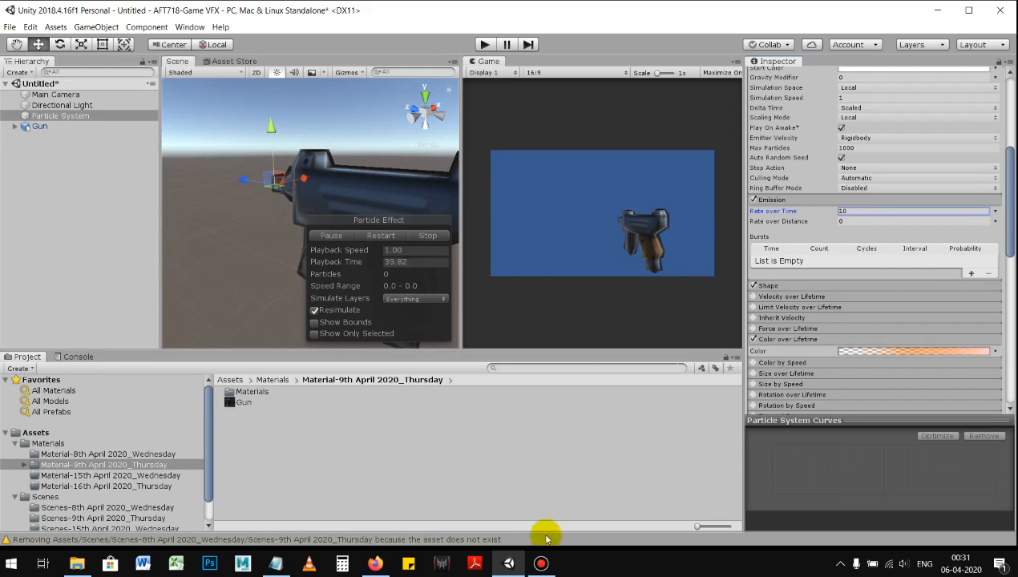
{"action": "left_click", "coordinate": [542, 564]}
{"action": "left_click", "coordinate": [542, 564]}
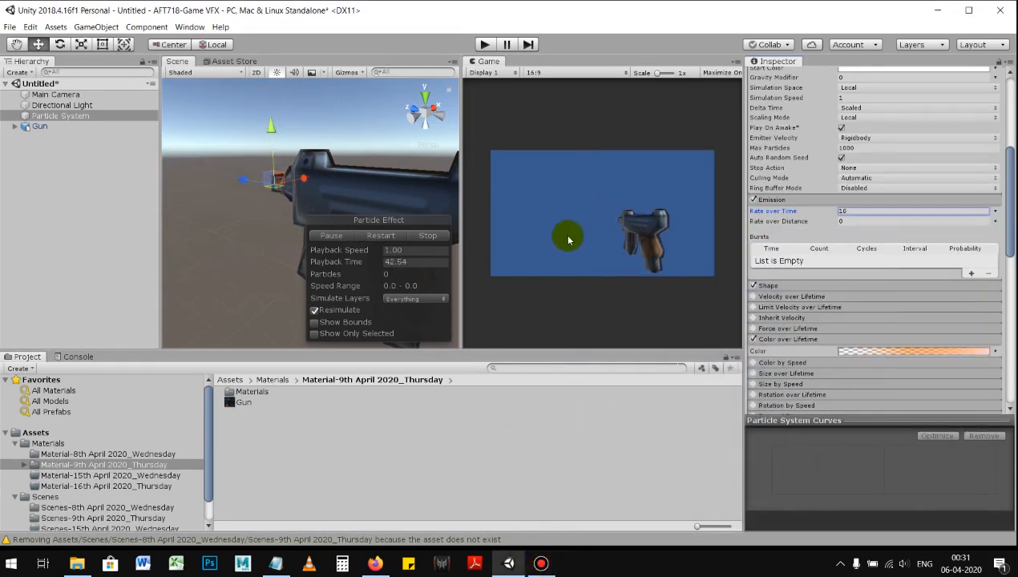
{"action": "left_click", "coordinate": [851, 211]}
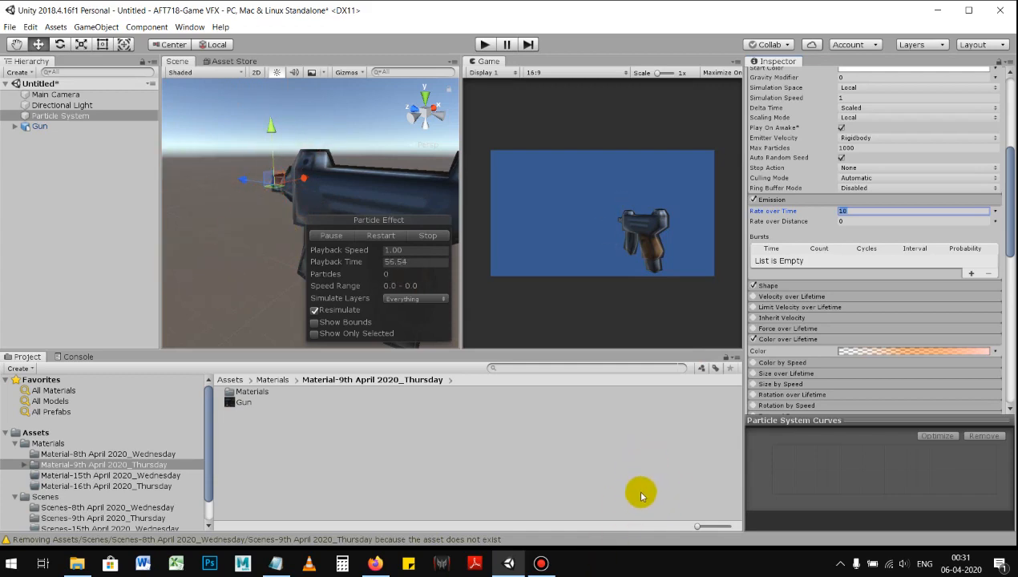
{"action": "left_click", "coordinate": [542, 564]}
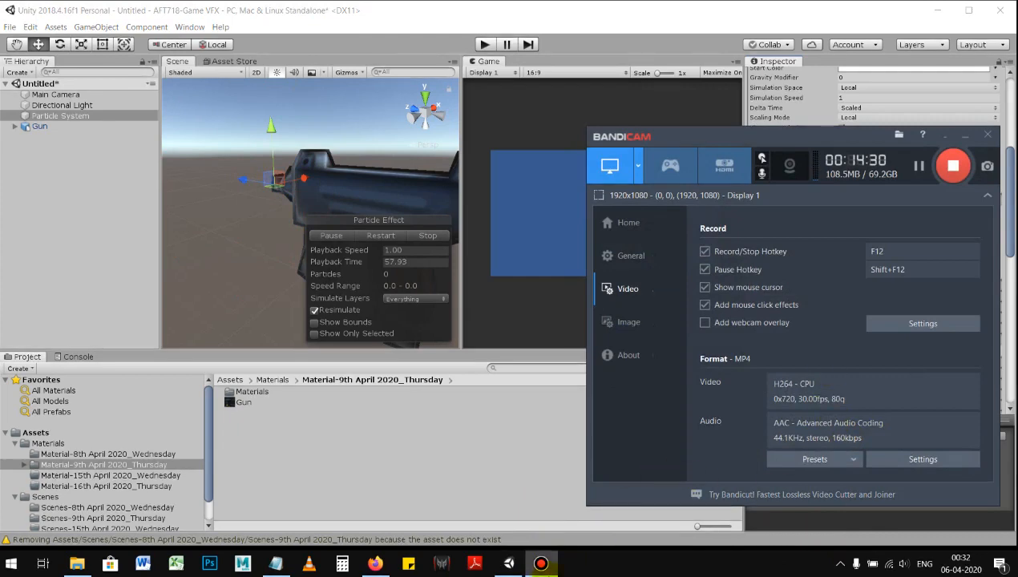
{"action": "left_click", "coordinate": [541, 564]}
Step: Set the emission's Rate over Time to 0
{"action": "left_click", "coordinate": [850, 212]}
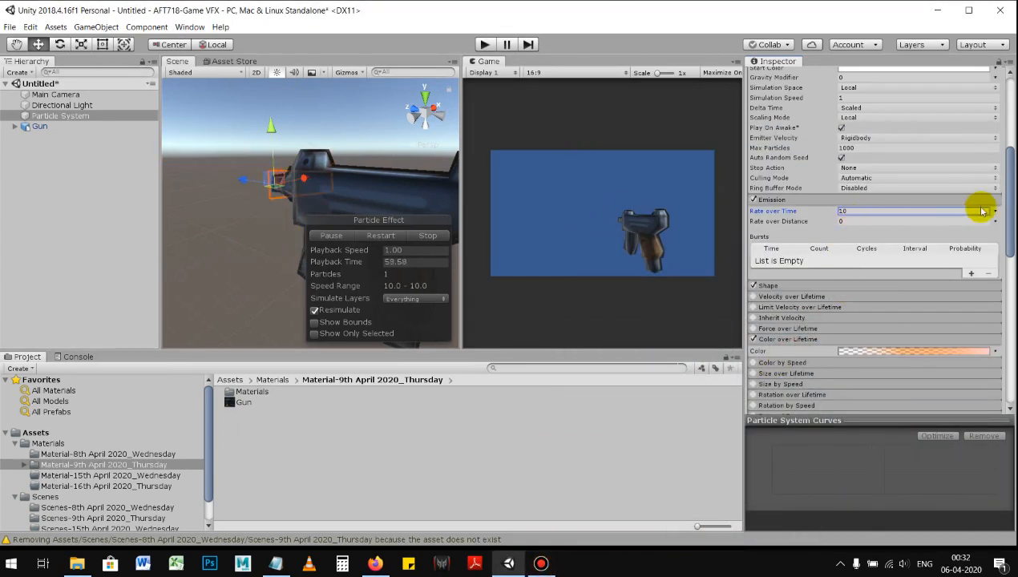
{"action": "type", "text": "0"}
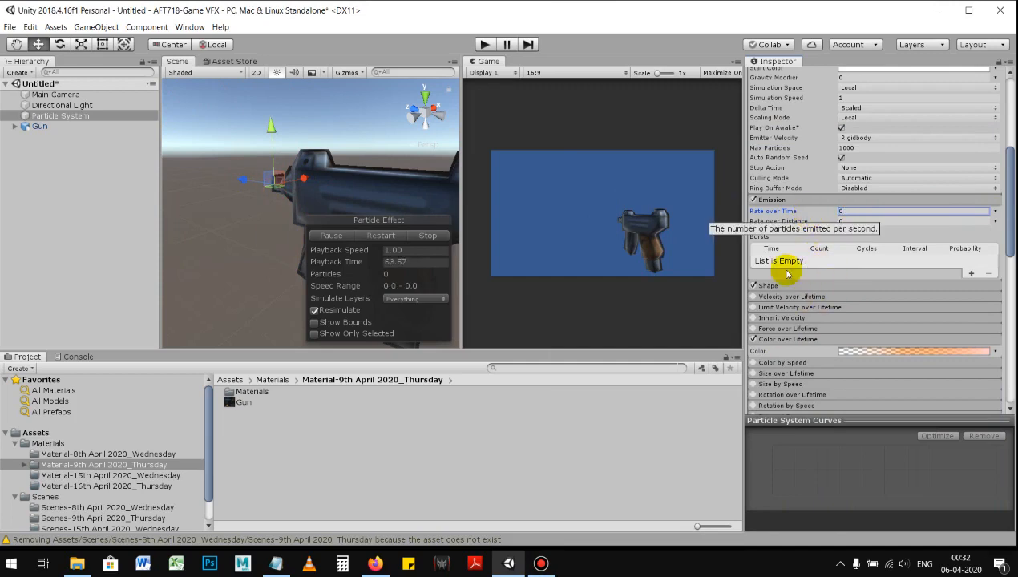
{"action": "left_click", "coordinate": [799, 222]}
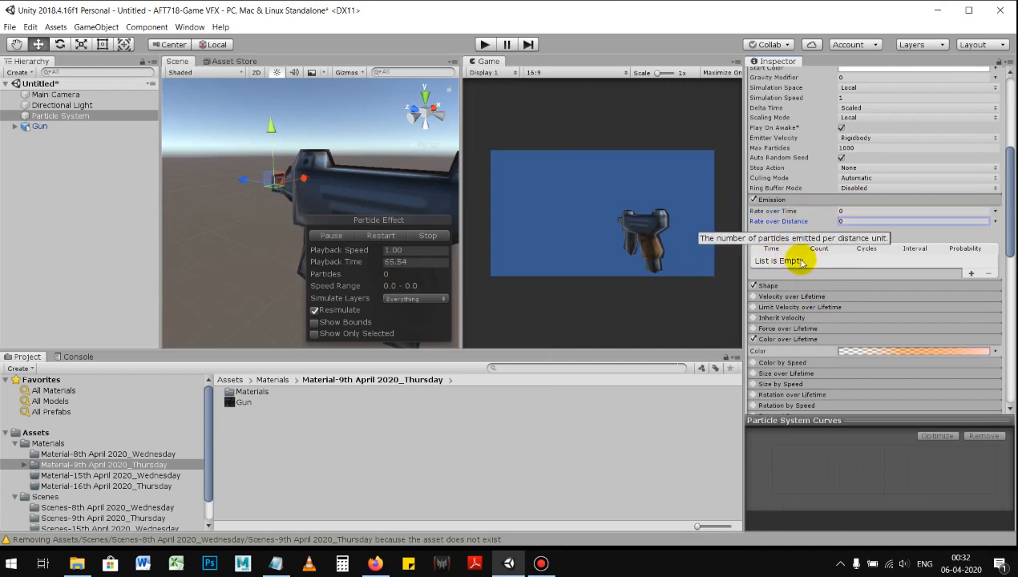
Step: Add a new emission burst and set its Count to 25
{"action": "left_click", "coordinate": [971, 273]}
{"action": "left_click", "coordinate": [822, 260]}
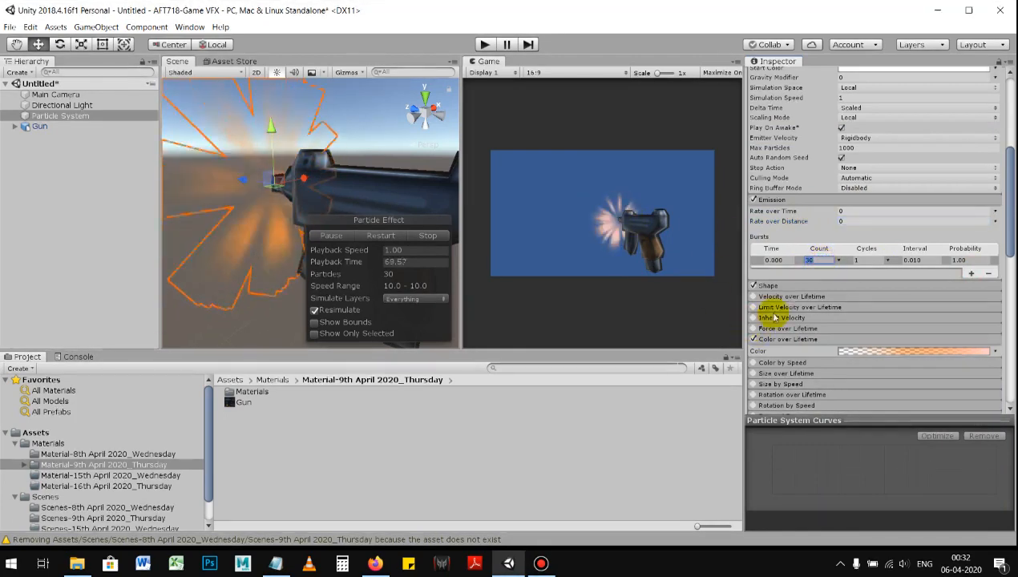
{"action": "left_click_drag", "start_coordinate": [814, 261], "coordinate": [800, 261]}
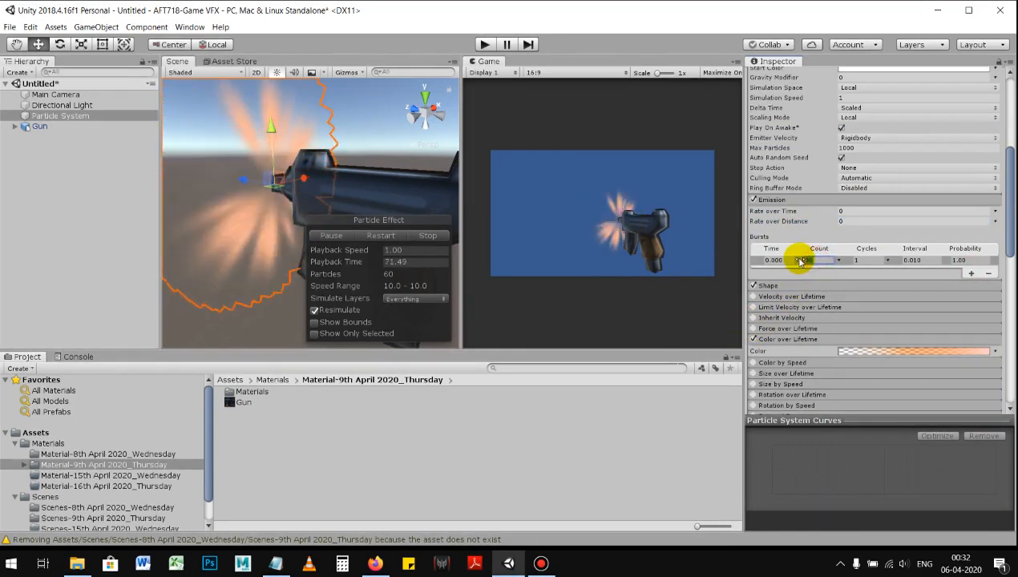
{"action": "type", "text": "25"}
{"action": "left_click", "coordinate": [856, 261]}
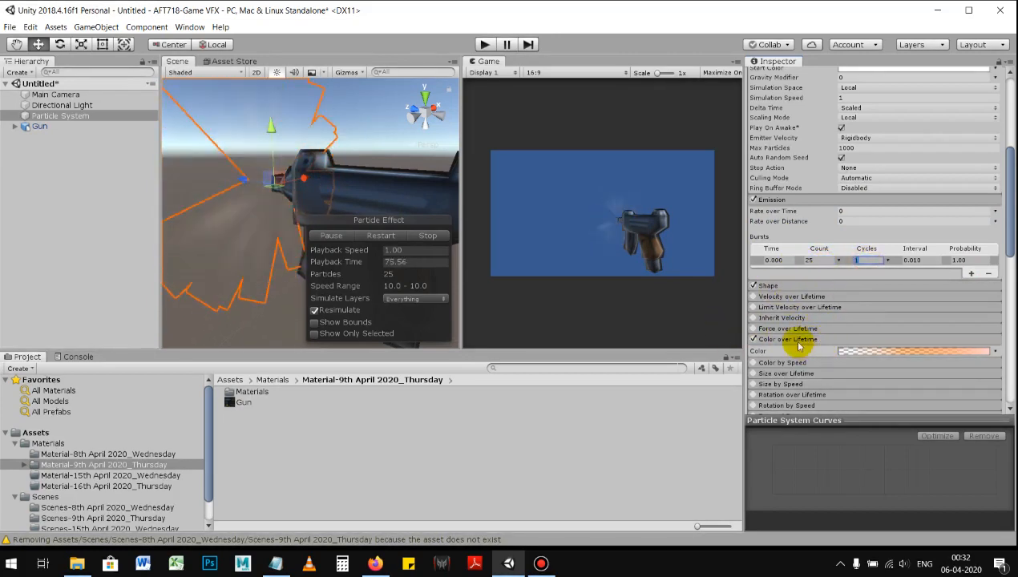
Step: Expand the Shape module and try a Radius of 5.77 for the cone emitter
{"action": "scroll", "coordinate": [793, 340], "scroll_direction": "down", "scroll_amount": 2}
{"action": "scroll", "coordinate": [791, 329], "scroll_direction": "up", "scroll_amount": 2}
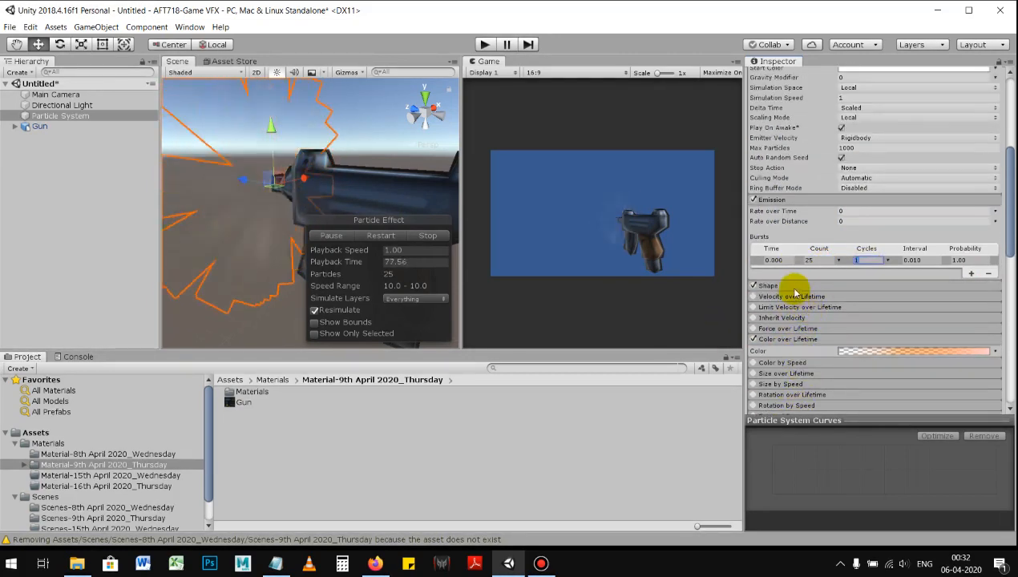
{"action": "left_click", "coordinate": [812, 286]}
{"action": "scroll", "coordinate": [823, 321], "scroll_direction": "down", "scroll_amount": 1}
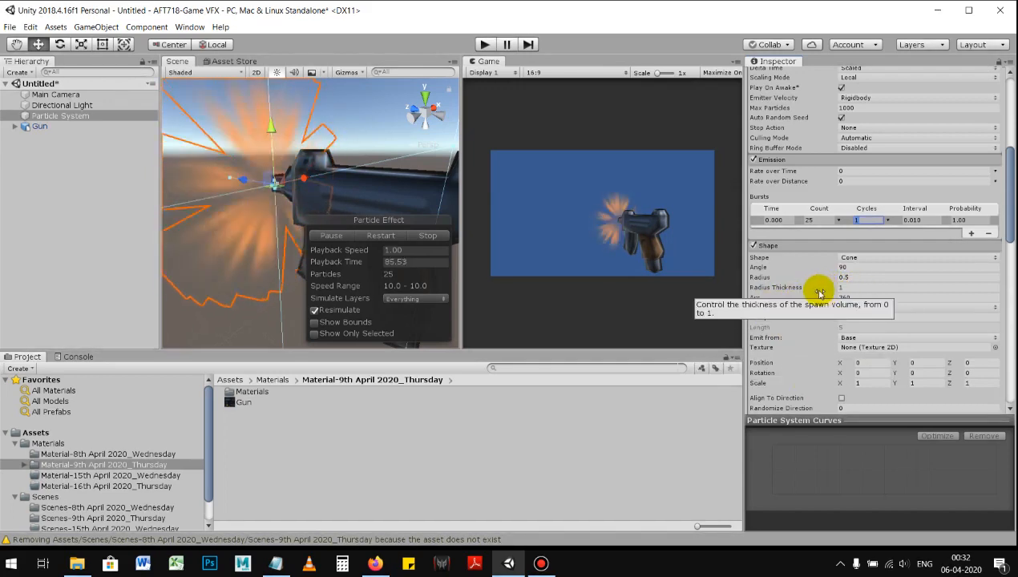
{"action": "left_click_drag", "start_coordinate": [766, 281], "coordinate": [853, 261]}
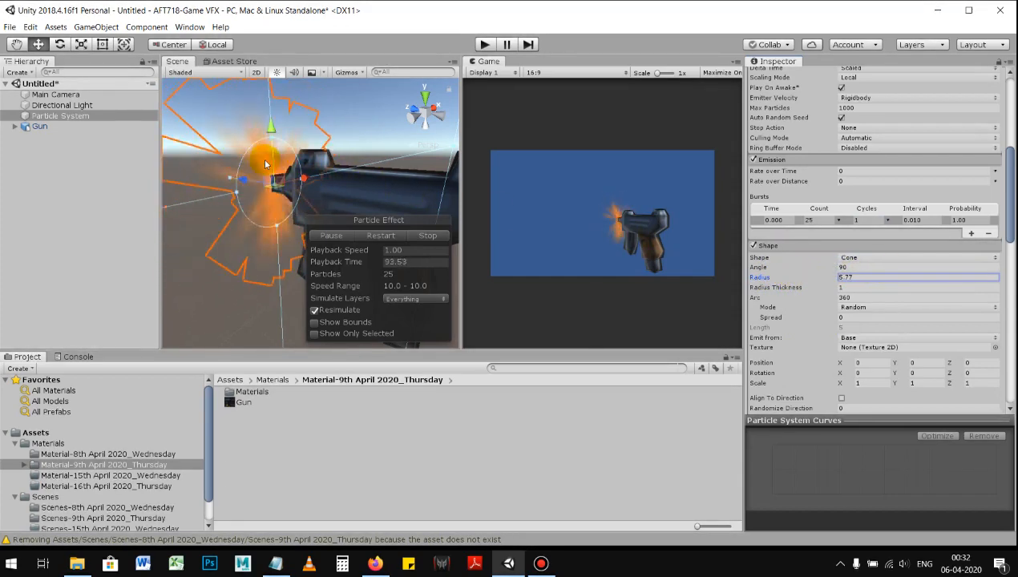
Step: Expand the Renderer module for review and set the cone emitter's Radius to 1
{"action": "scroll", "coordinate": [825, 343], "scroll_direction": "down", "scroll_amount": 15}
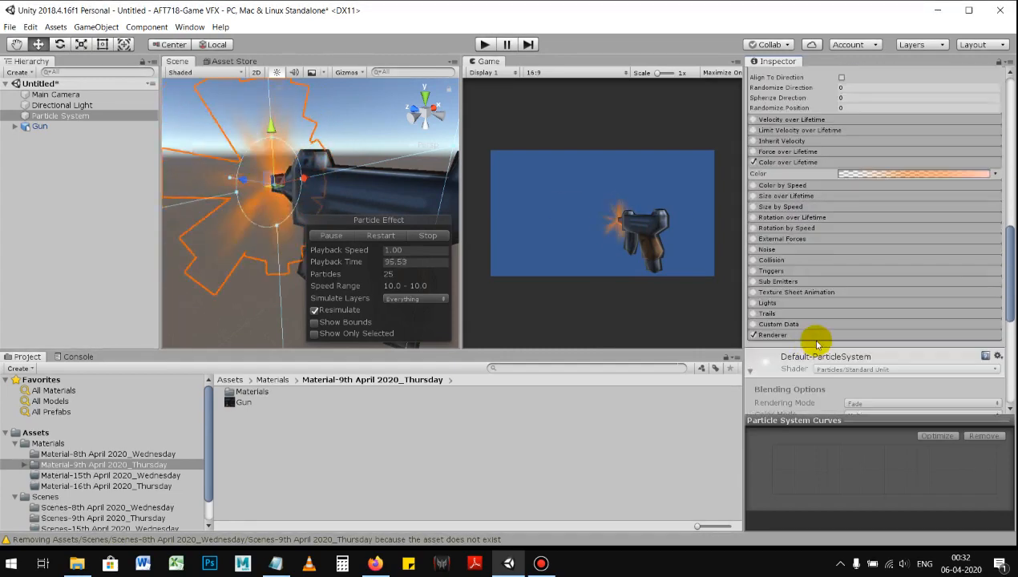
{"action": "scroll", "coordinate": [850, 304], "scroll_direction": "down", "scroll_amount": 5}
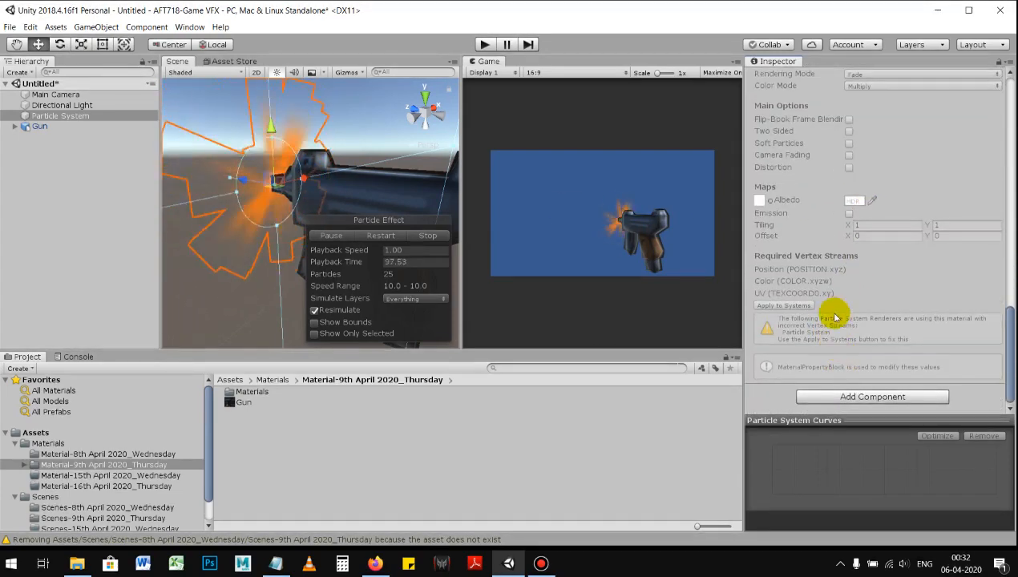
{"action": "scroll", "coordinate": [818, 297], "scroll_direction": "up", "scroll_amount": 5}
{"action": "left_click", "coordinate": [792, 165]}
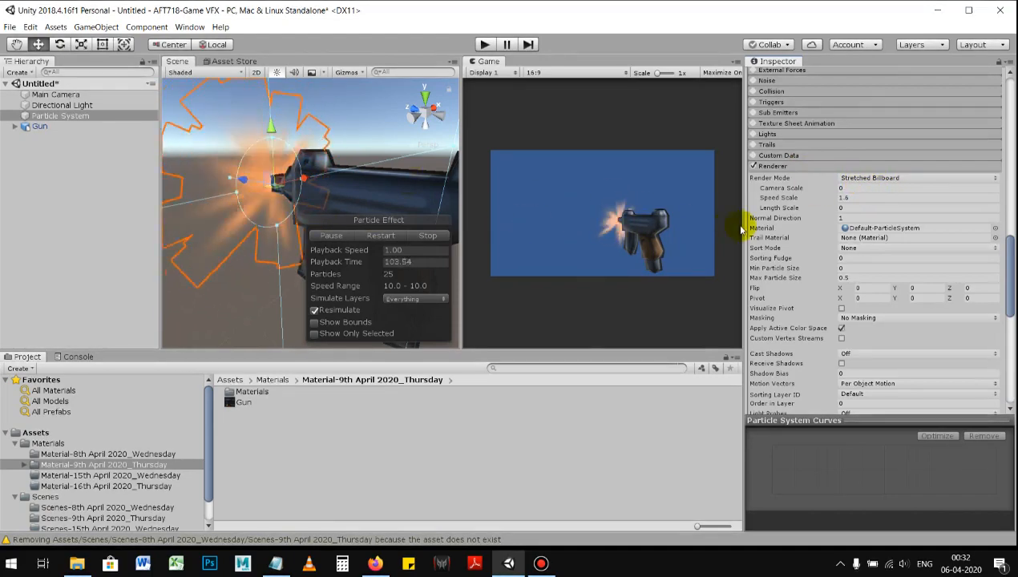
{"action": "scroll", "coordinate": [827, 227], "scroll_direction": "up", "scroll_amount": 10}
{"action": "left_click", "coordinate": [856, 188]}
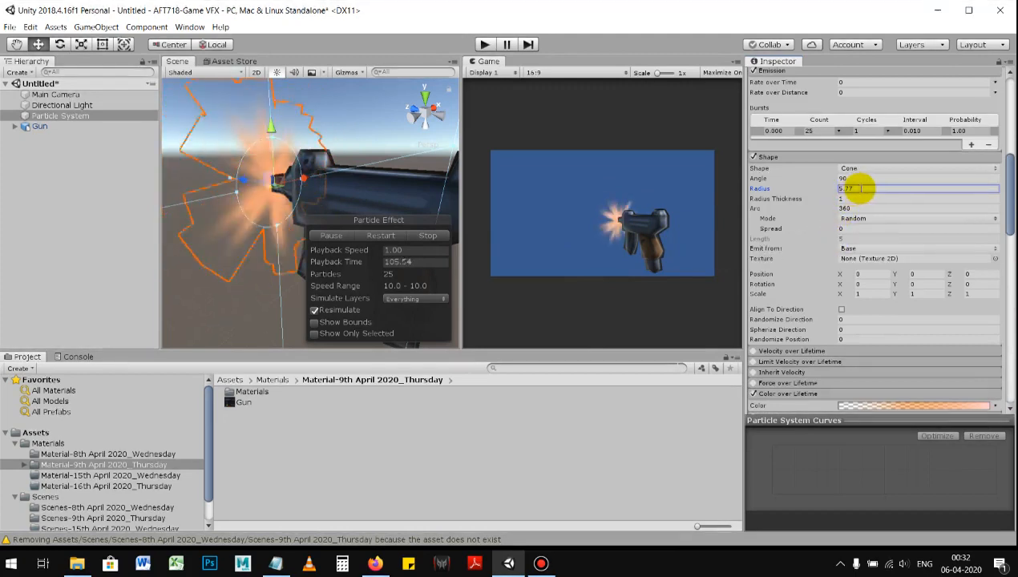
{"action": "type", "text": "5"}
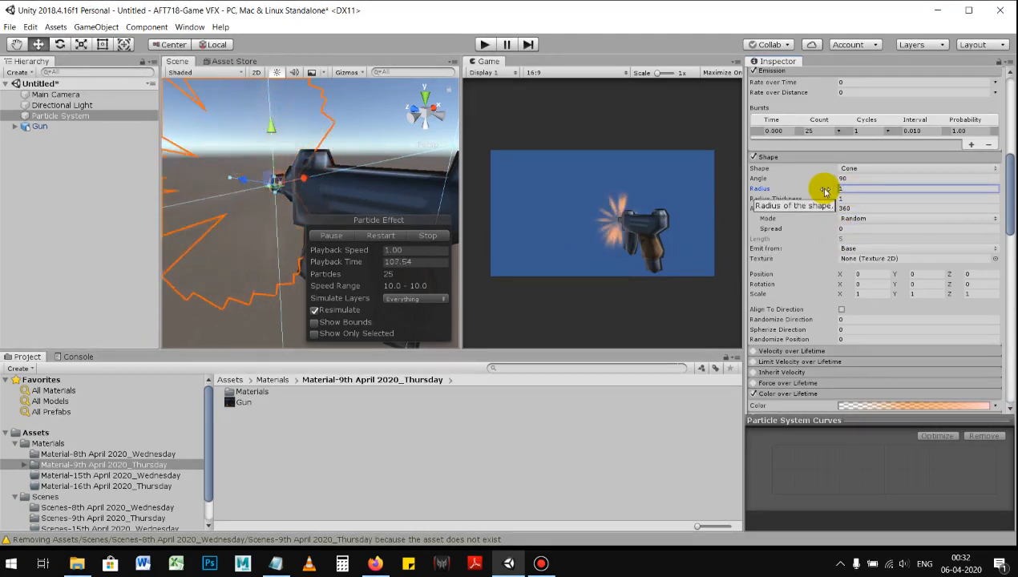
Step: Try the Sphere and Hemisphere emitter shapes, and restore the Shape to Cone
{"action": "scroll", "coordinate": [809, 204], "scroll_direction": "up", "scroll_amount": 2}
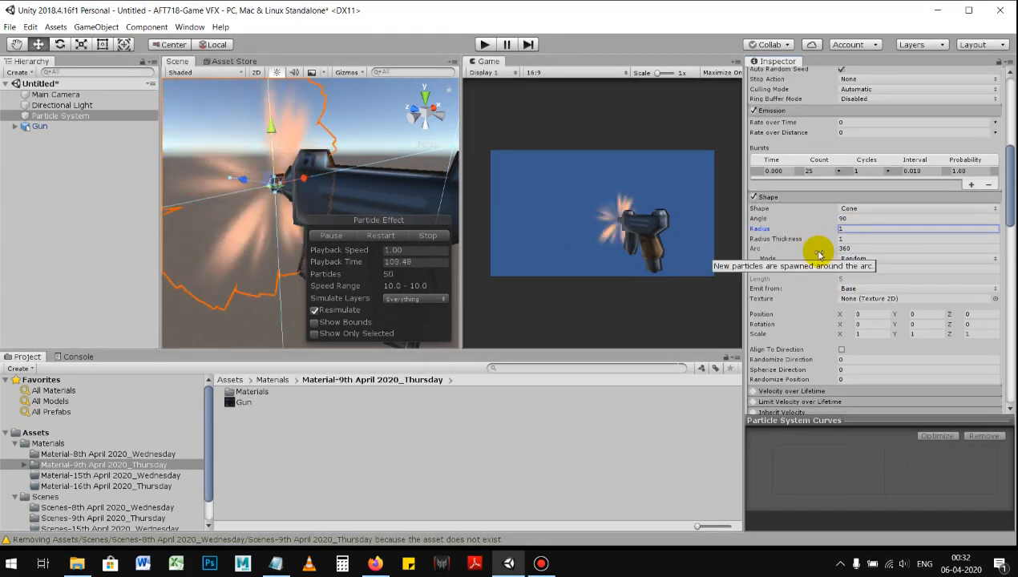
{"action": "left_click", "coordinate": [812, 199]}
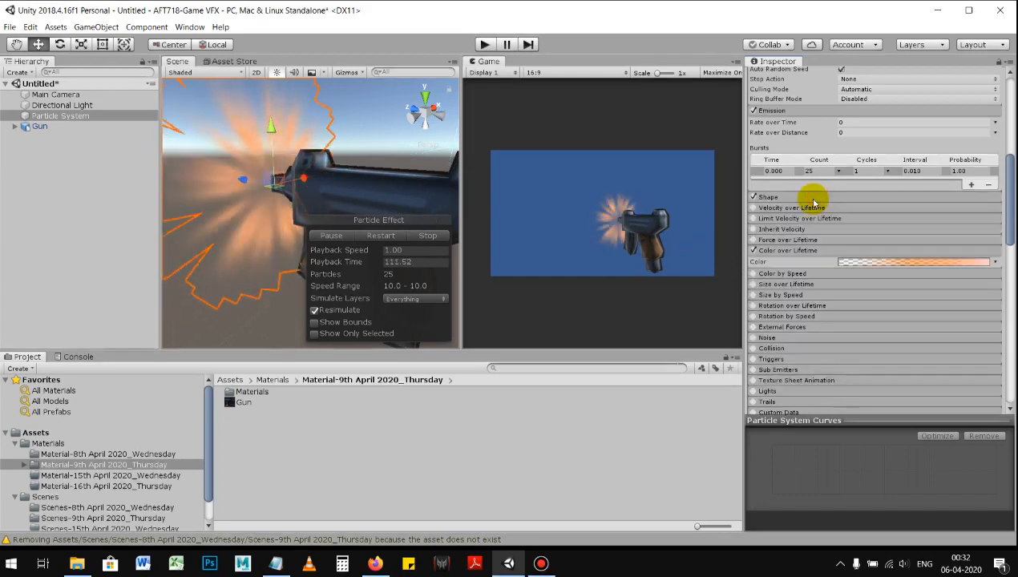
{"action": "left_click", "coordinate": [812, 199]}
{"action": "left_click", "coordinate": [866, 210]}
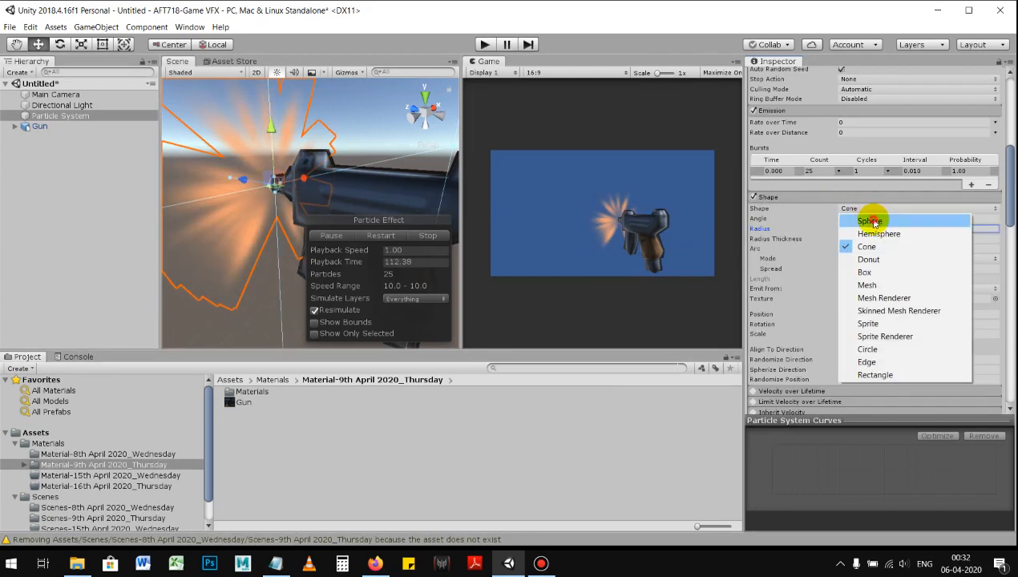
{"action": "left_click", "coordinate": [867, 220]}
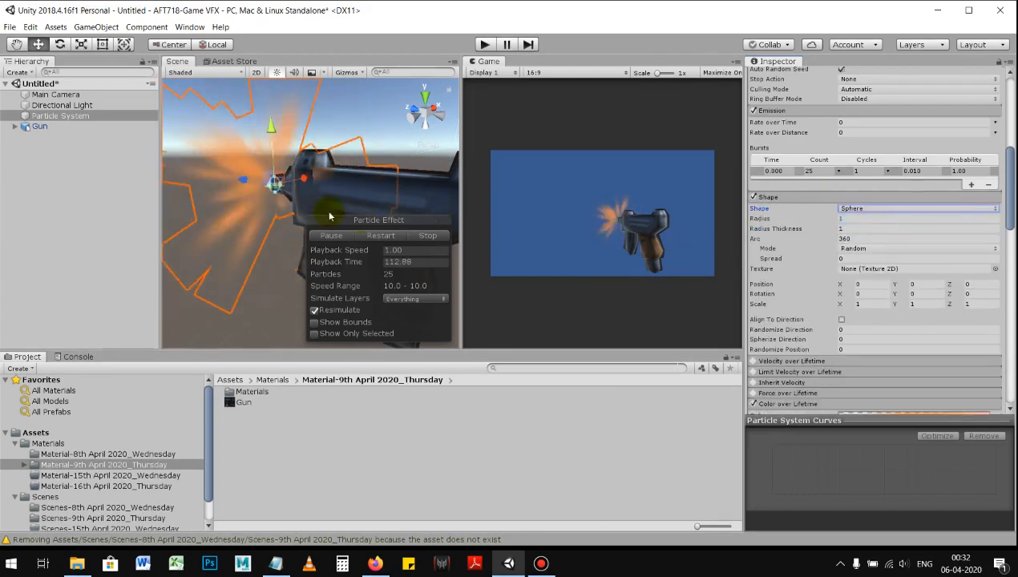
{"action": "left_click", "coordinate": [870, 210]}
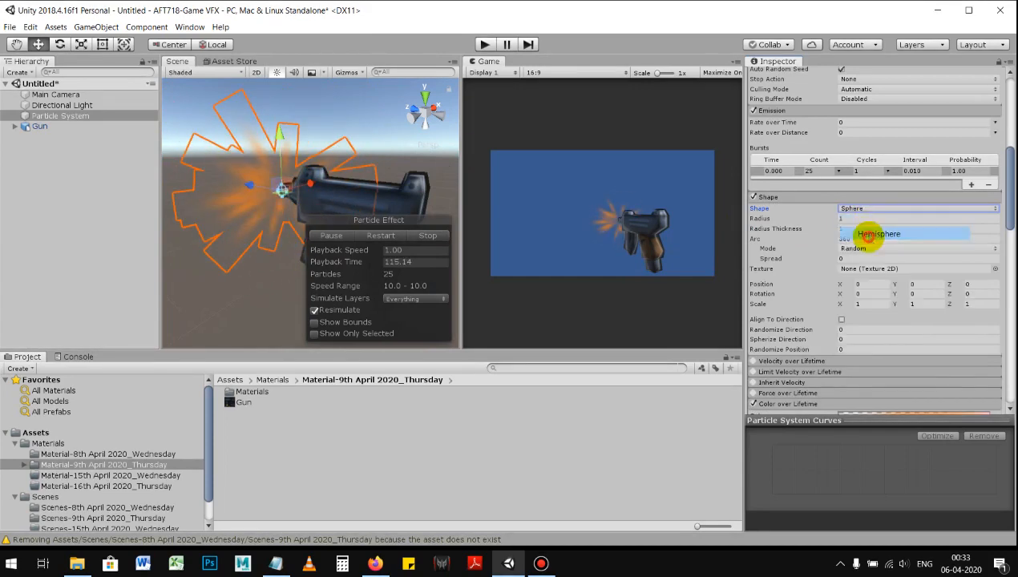
{"action": "left_click", "coordinate": [869, 237]}
{"action": "left_click", "coordinate": [855, 210]}
{"action": "left_click", "coordinate": [876, 247]}
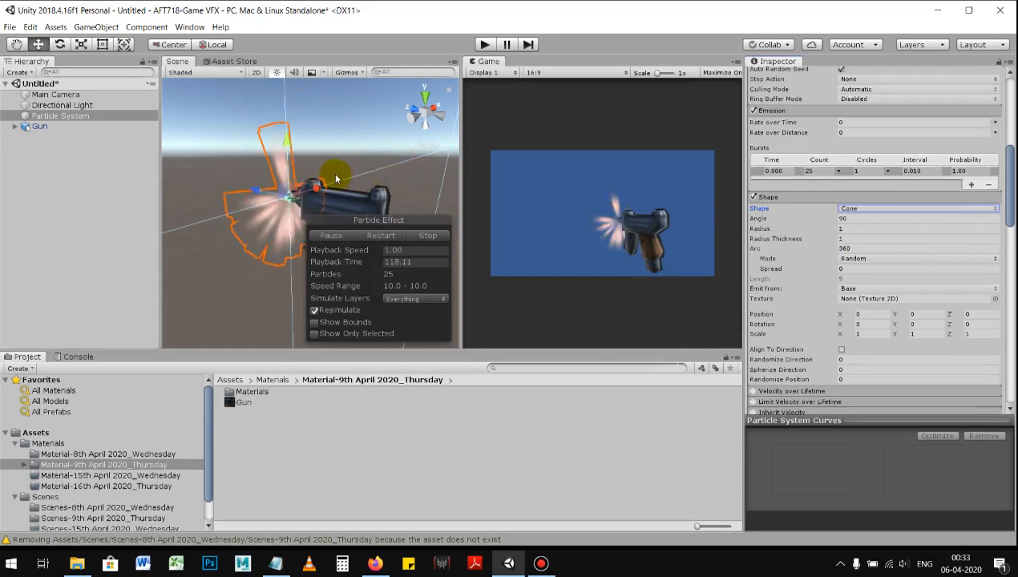
Step: Compare Start Lifetime values of 0.01 and 0.05 for the particles, and enter 0.01
{"action": "scroll", "coordinate": [338, 175], "scroll_direction": "up", "scroll_amount": 3}
{"action": "scroll", "coordinate": [810, 232], "scroll_direction": "up", "scroll_amount": 15}
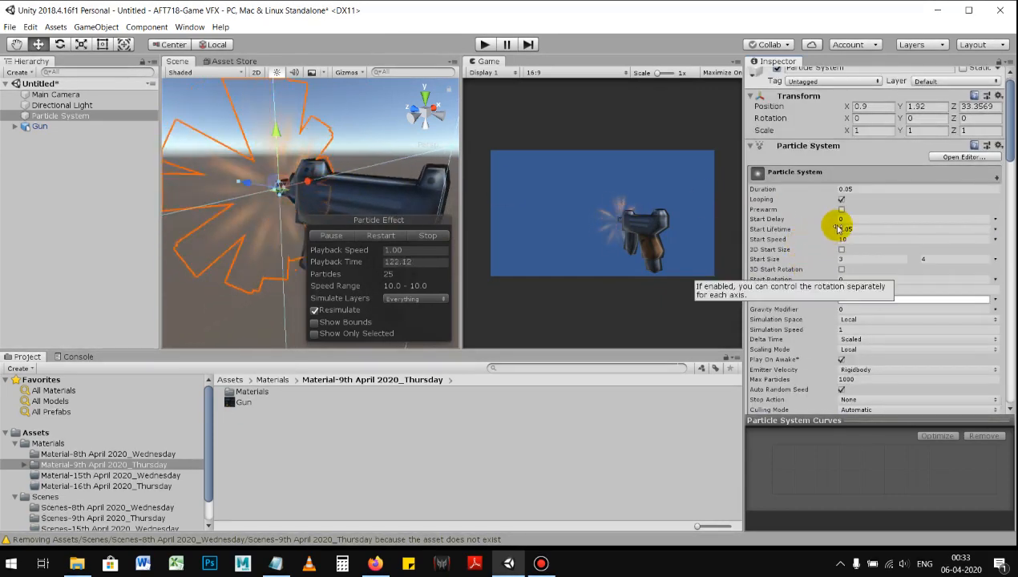
{"action": "left_click", "coordinate": [872, 219]}
{"action": "left_click", "coordinate": [870, 230]}
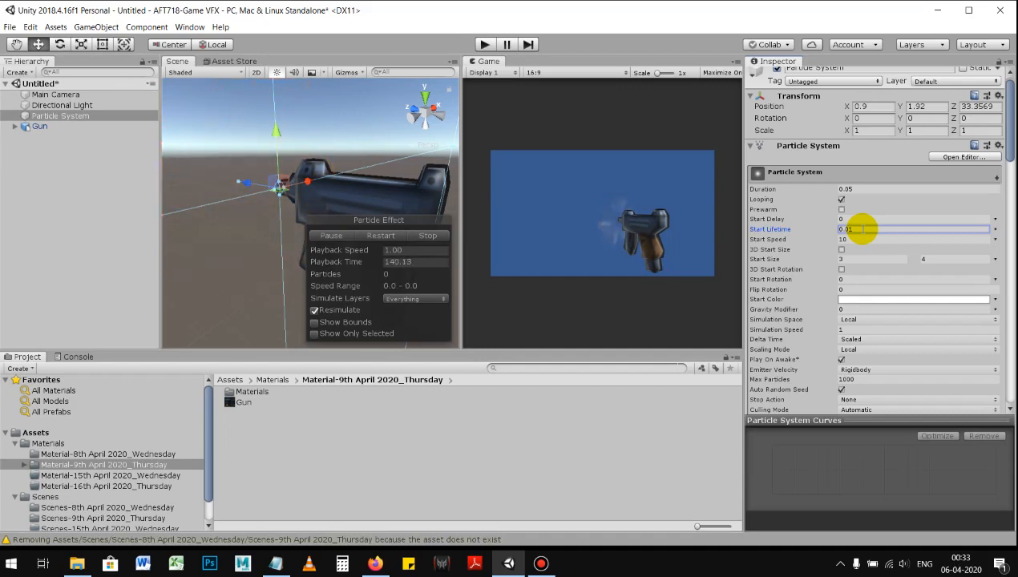
{"action": "double_click", "coordinate": [864, 229]}
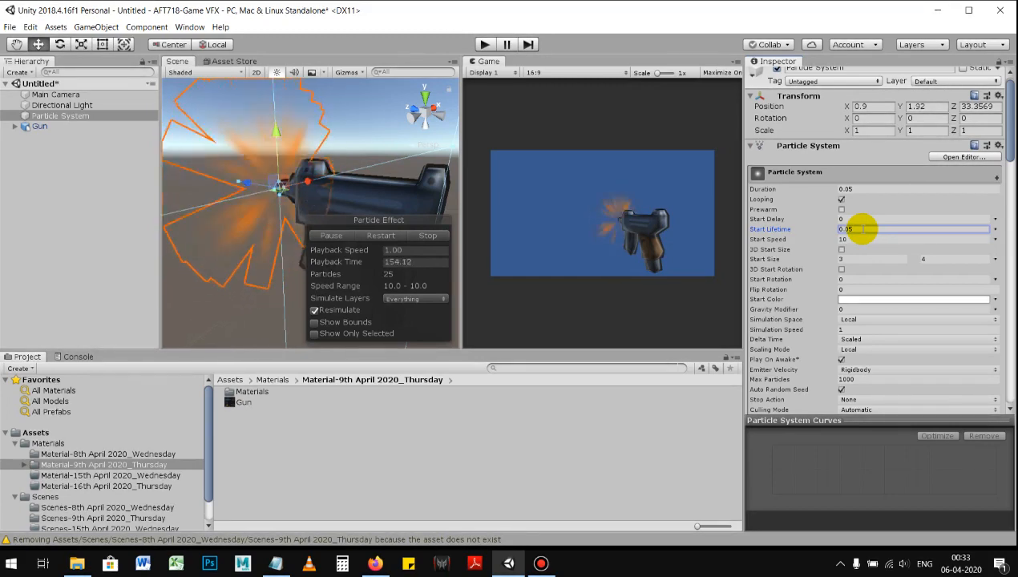
{"action": "left_click", "coordinate": [867, 229]}
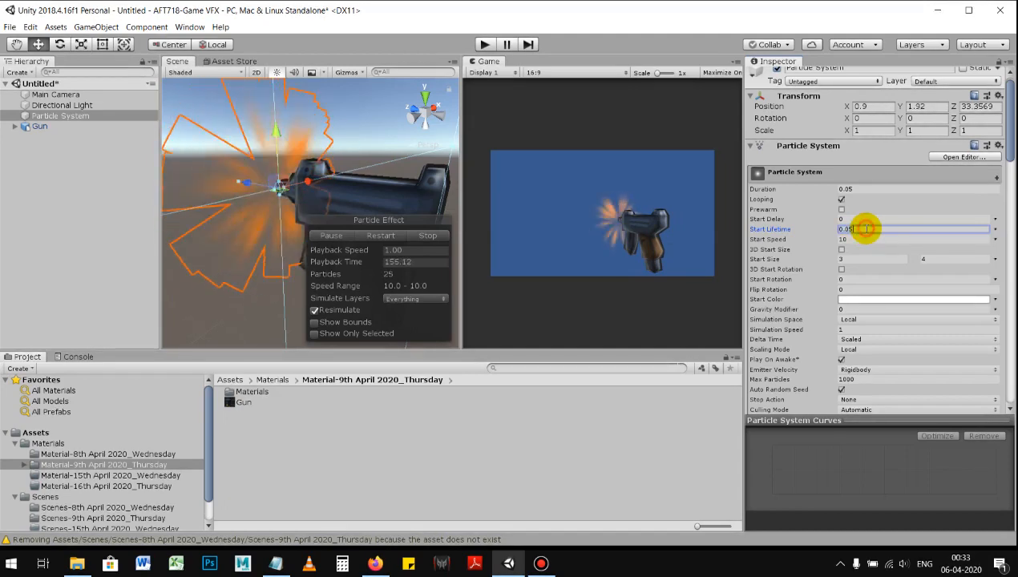
{"action": "key", "text": "BackSpace"}
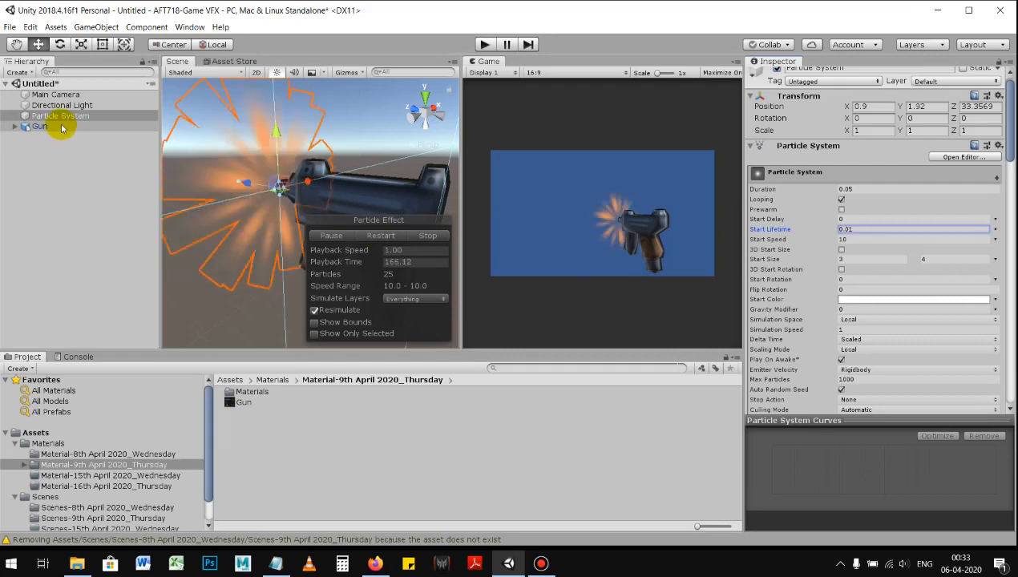
Step: Create an empty object at the root of the hierarchy and name it GunAnd Muzzle
{"action": "left_click", "coordinate": [68, 191]}
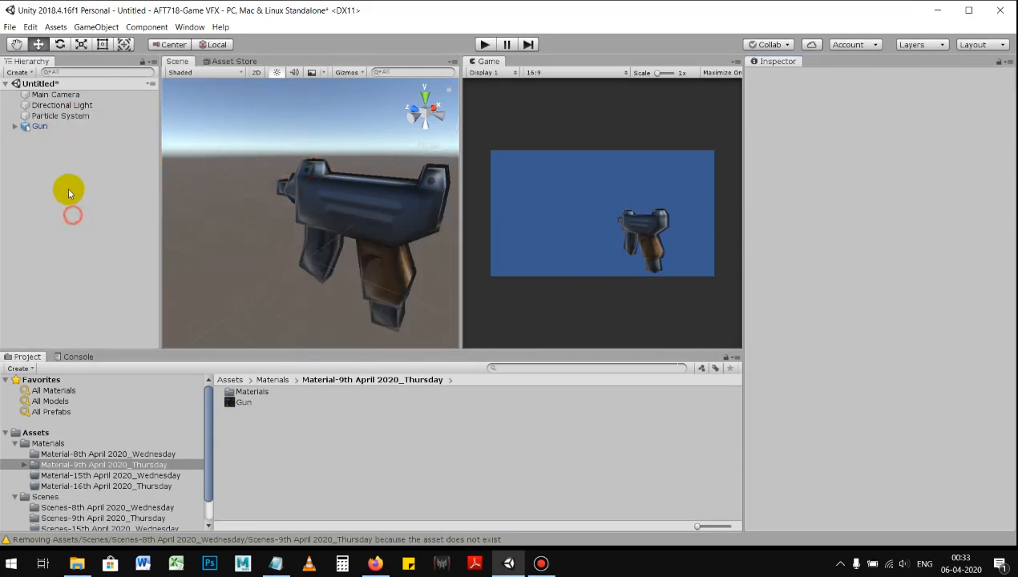
{"action": "right_click", "coordinate": [69, 191]}
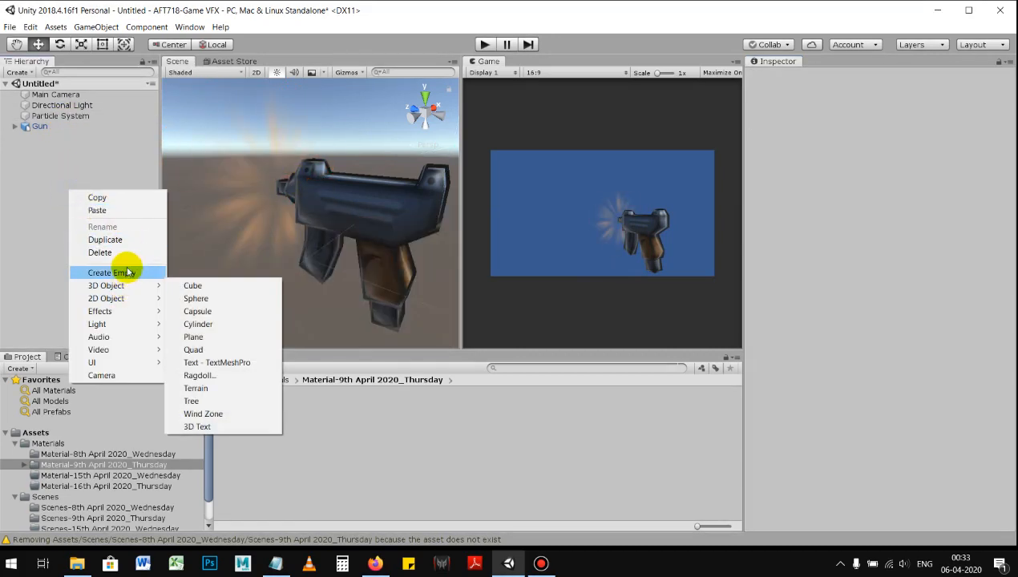
{"action": "left_click", "coordinate": [127, 272]}
{"action": "double_click", "coordinate": [56, 138]}
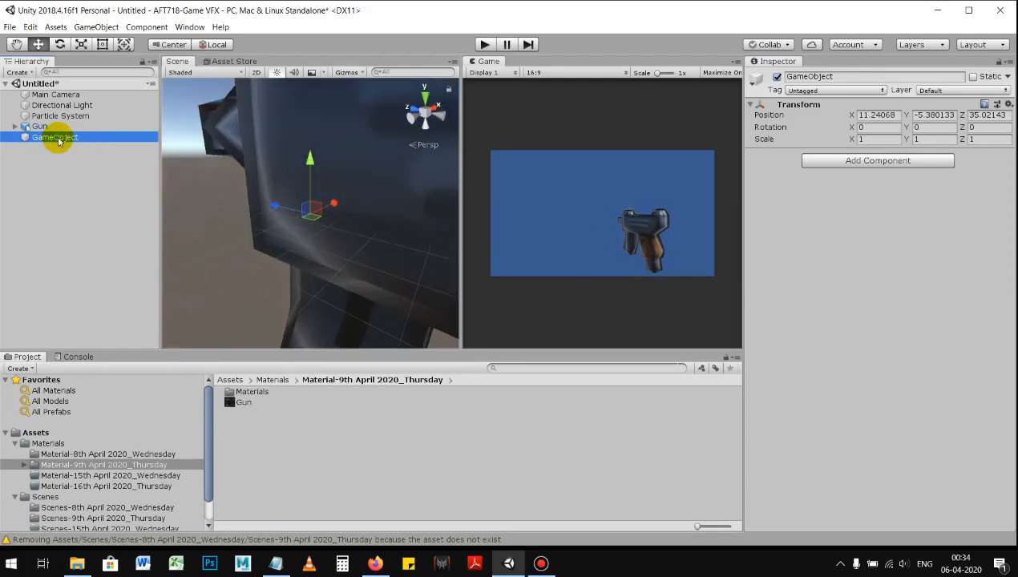
{"action": "right_click", "coordinate": [58, 140]}
{"action": "left_click", "coordinate": [86, 171]}
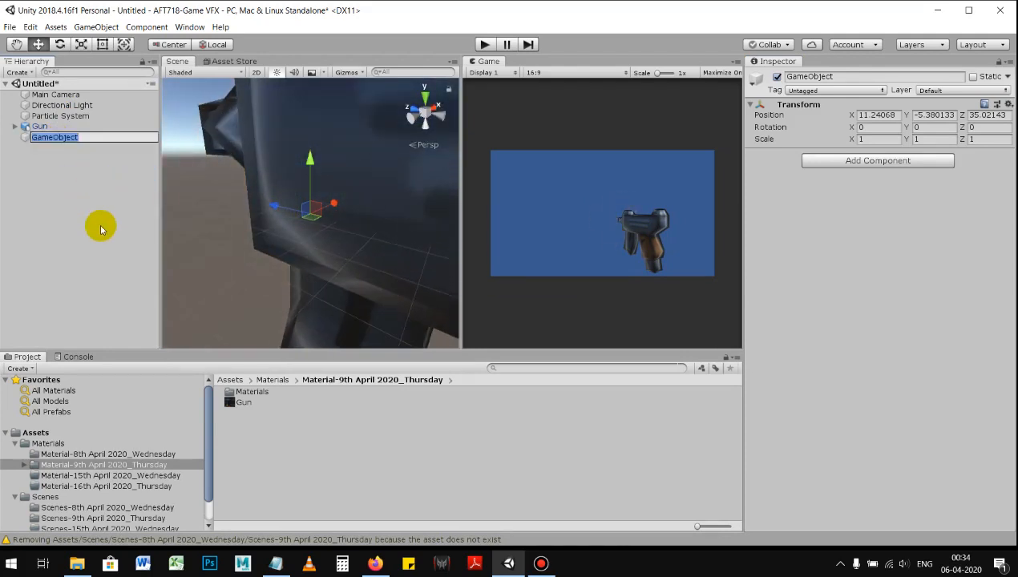
{"action": "type", "text": "GunAnd Muzzle"}
{"action": "key", "text": "Return"}
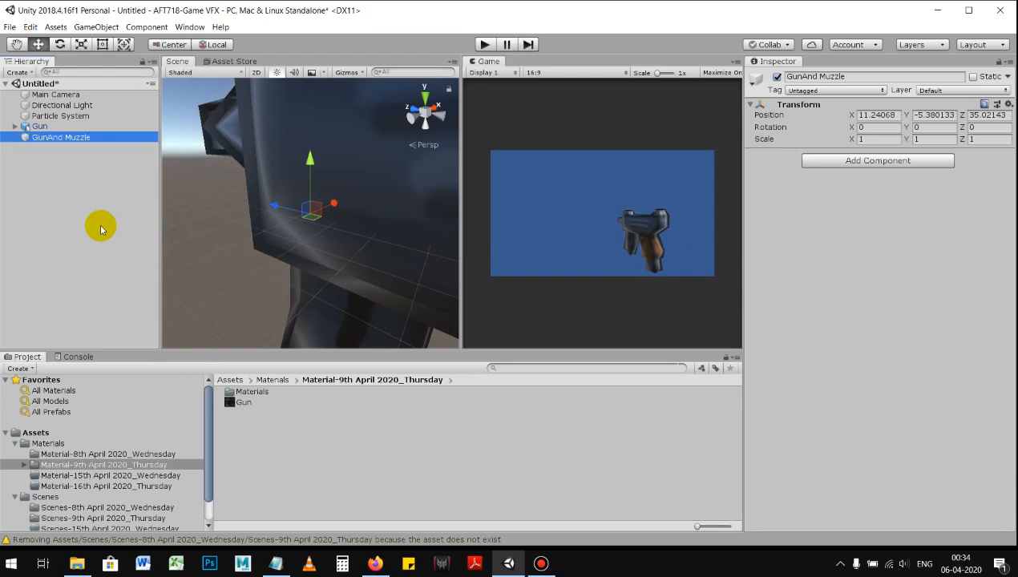
Step: Rename the empty GunAnd Muzzle object to GunwithMuzzle
{"action": "right_click", "coordinate": [58, 141]}
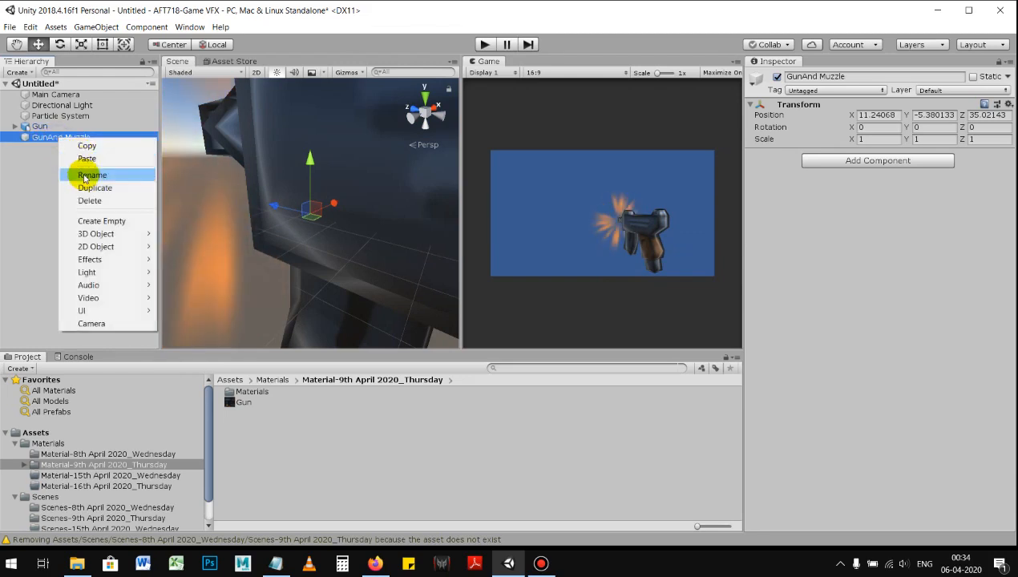
{"action": "left_click", "coordinate": [86, 172]}
{"action": "left_click", "coordinate": [65, 139]}
{"action": "key", "text": "BackSpace"}
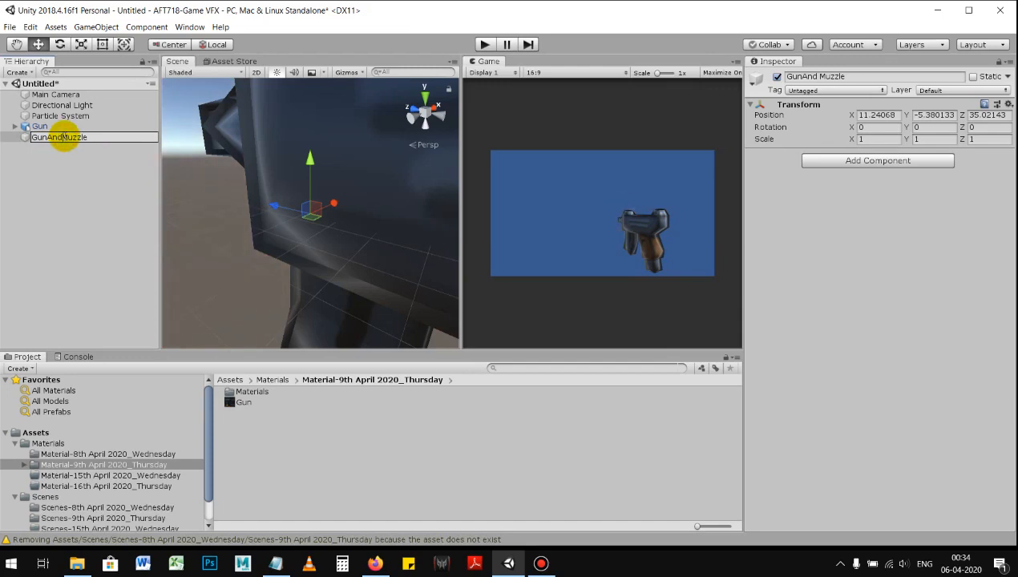
{"action": "key", "text": "BackSpace"}
{"action": "key", "text": "Return"}
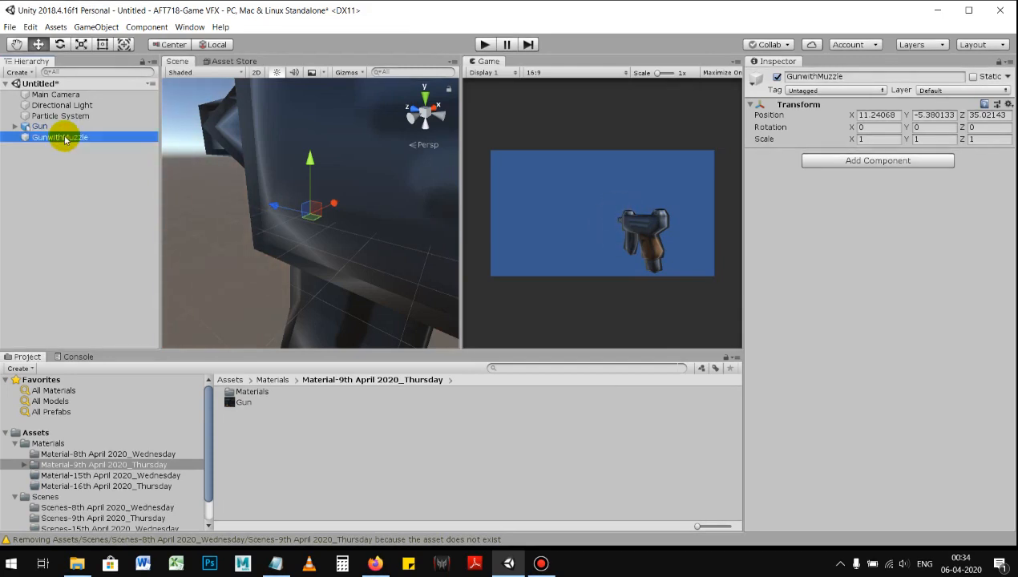
Step: Make the Particle System and the Gun children of the GunwithMuzzle object
{"action": "left_click", "coordinate": [63, 116]}
{"action": "left_click", "coordinate": [48, 126], "text": "ctrl"}
{"action": "left_click_drag", "start_coordinate": [69, 145], "coordinate": [70, 138]}
{"action": "left_click", "coordinate": [71, 127]}
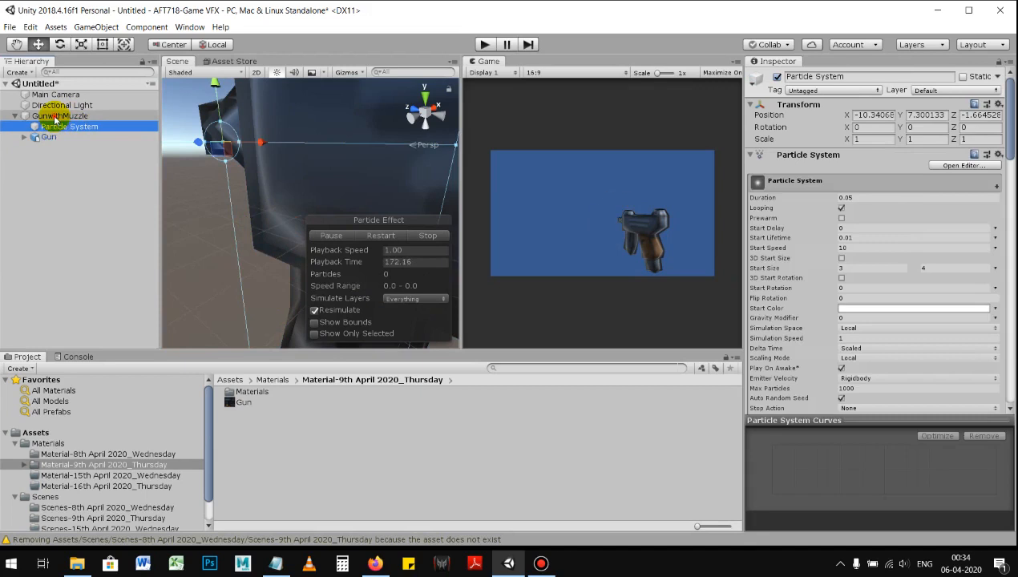
Step: Move the whole GunwithMuzzle group in the scene to about X 6.4 and Z 24.4
{"action": "left_click", "coordinate": [57, 117]}
{"action": "left_click", "coordinate": [15, 116]}
{"action": "right_click_drag", "start_coordinate": [233, 174], "coordinate": [186, 177], "text": "alt"}
{"action": "right_click_drag", "start_coordinate": [385, 209], "coordinate": [311, 231], "text": "alt"}
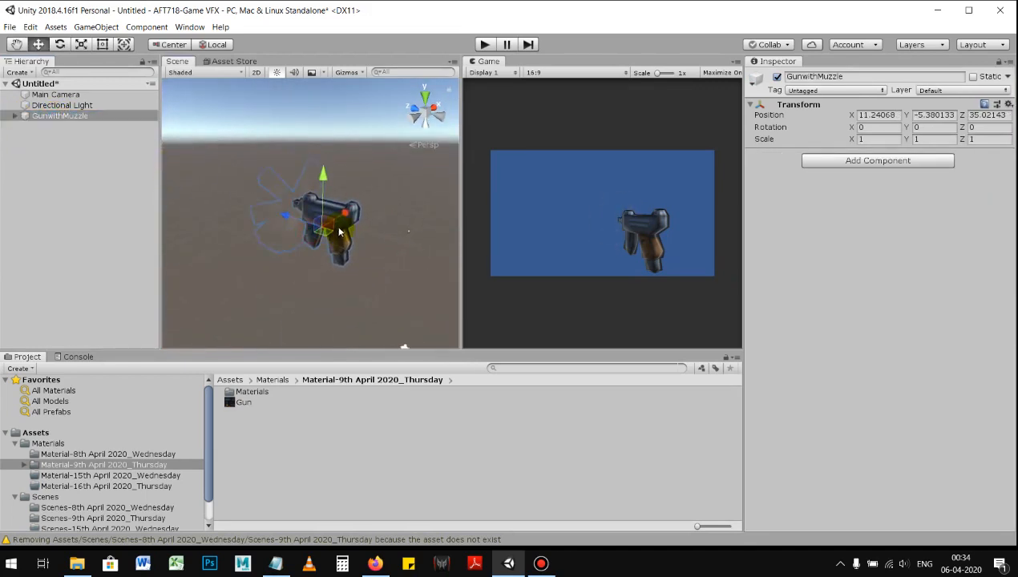
{"action": "left_click_drag", "start_coordinate": [311, 231], "coordinate": [350, 255]}
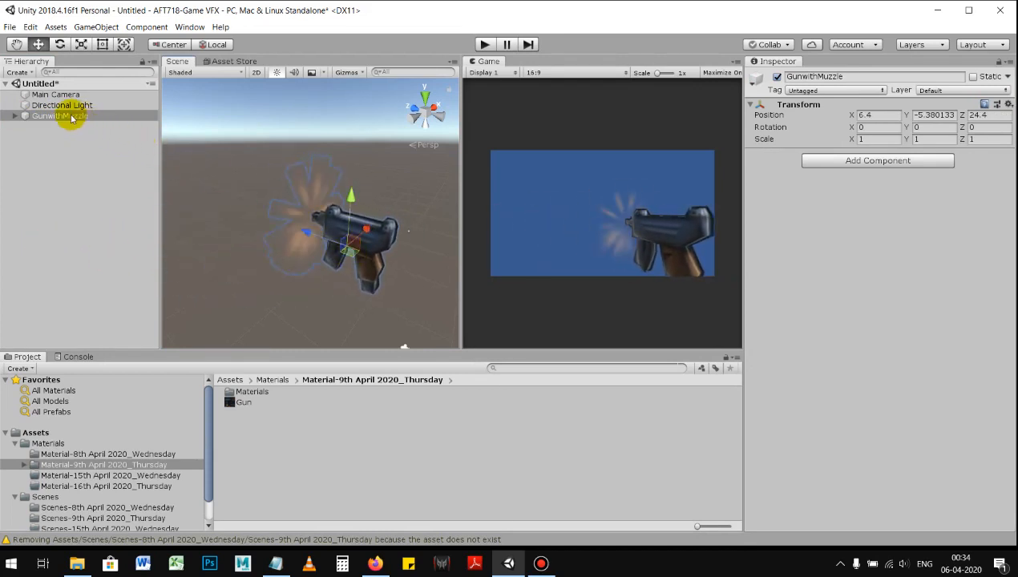
Step: Turn off Looping on the Particle System under GunwithMuzzle and play the effect preview several times
{"action": "left_click", "coordinate": [14, 115]}
{"action": "left_click", "coordinate": [69, 137]}
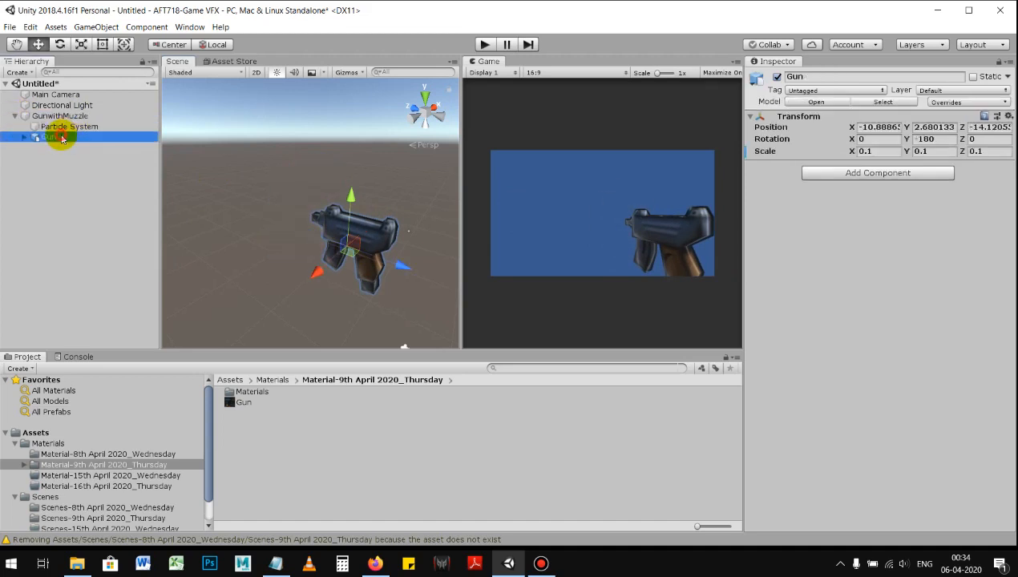
{"action": "left_click", "coordinate": [64, 127]}
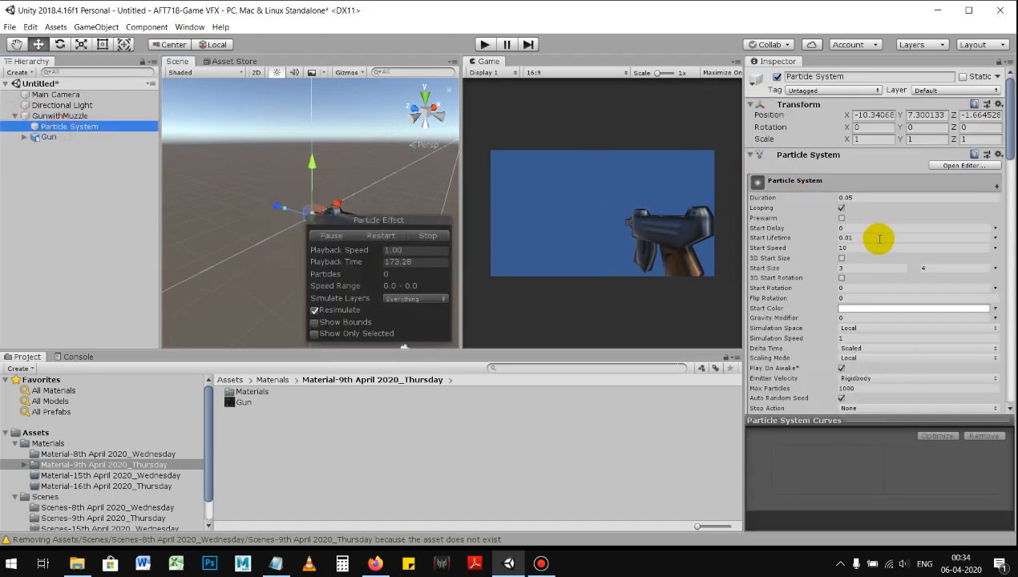
{"action": "left_click", "coordinate": [841, 207]}
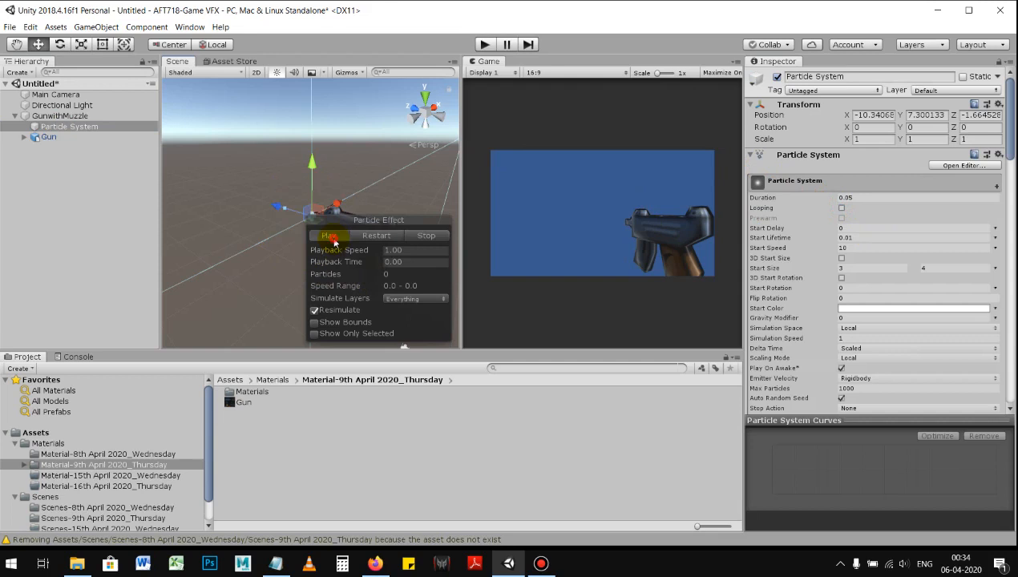
{"action": "left_click", "coordinate": [334, 240]}
{"action": "left_click", "coordinate": [334, 240]}
{"action": "left_click", "coordinate": [333, 241]}
{"action": "left_click", "coordinate": [334, 241]}
{"action": "left_click", "coordinate": [334, 241]}
Step: Turn Looping back on, play the effect preview, and review the Duration and Start Lifetime values
{"action": "left_click", "coordinate": [841, 208]}
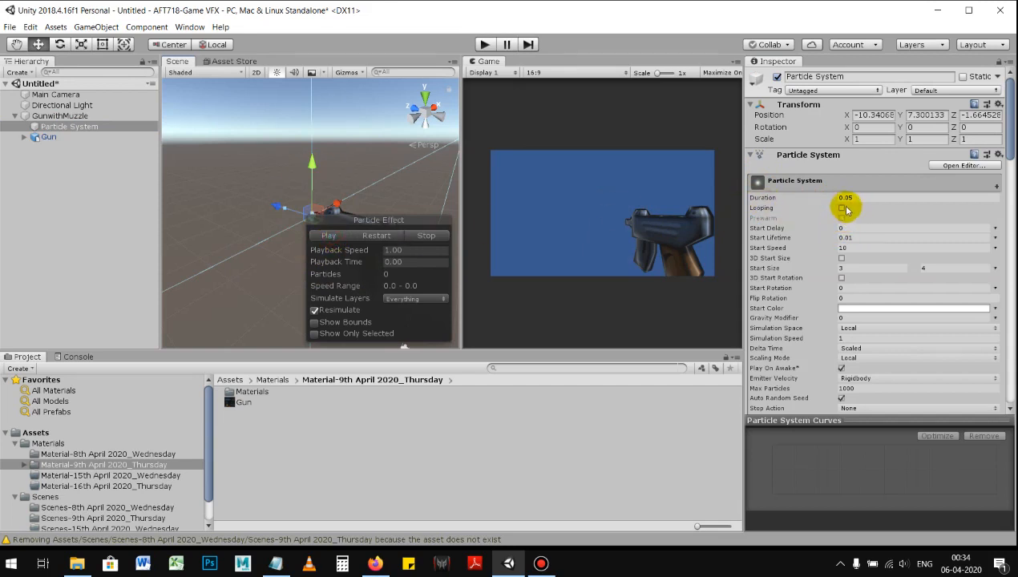
{"action": "left_click", "coordinate": [327, 237]}
{"action": "left_click", "coordinate": [866, 198]}
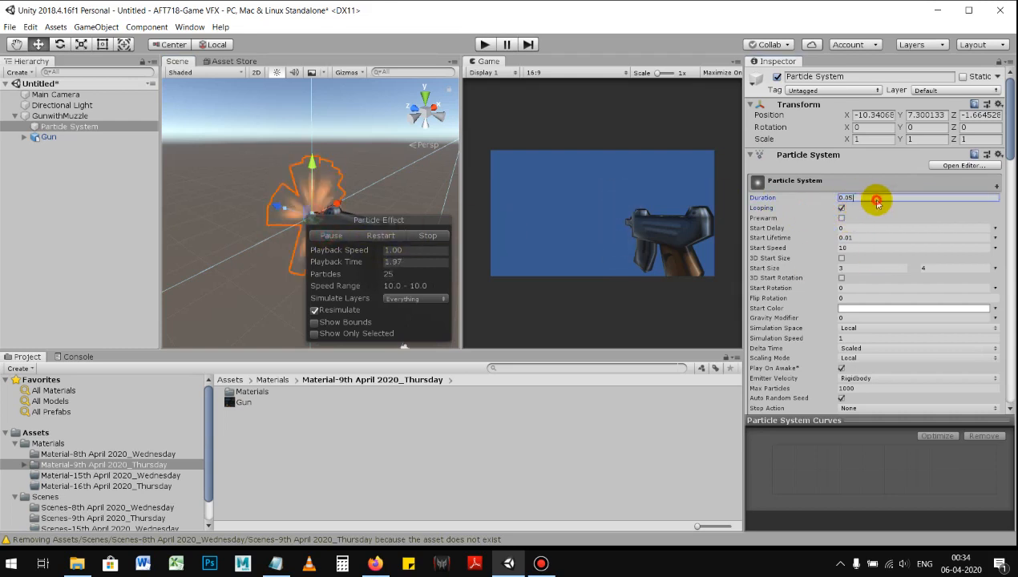
{"action": "left_click", "coordinate": [863, 239]}
{"action": "left_click", "coordinate": [861, 198]}
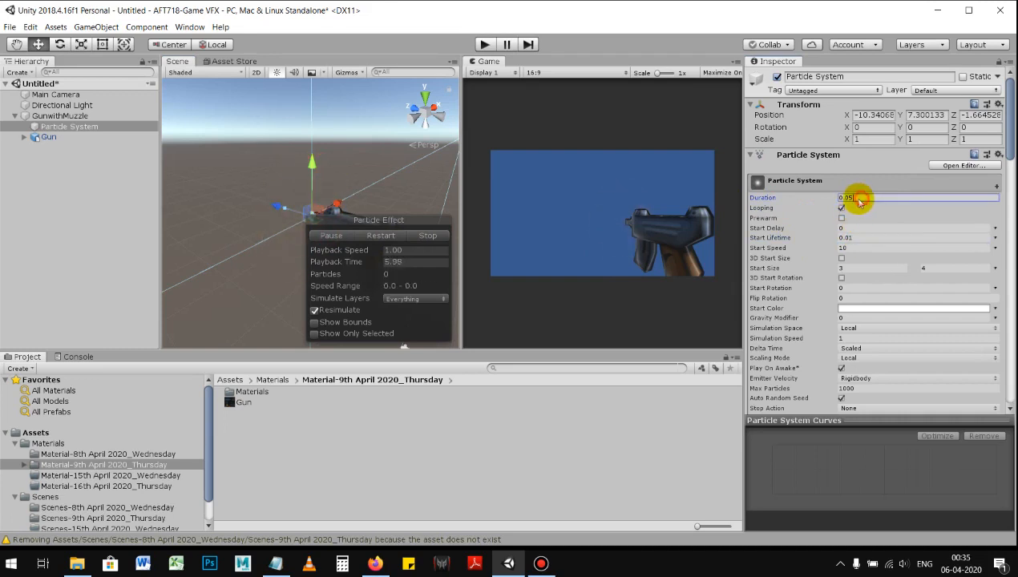
Step: Turn off Looping, set the Duration to 1, and play the effect preview before restoring Looping
{"action": "left_click", "coordinate": [841, 208]}
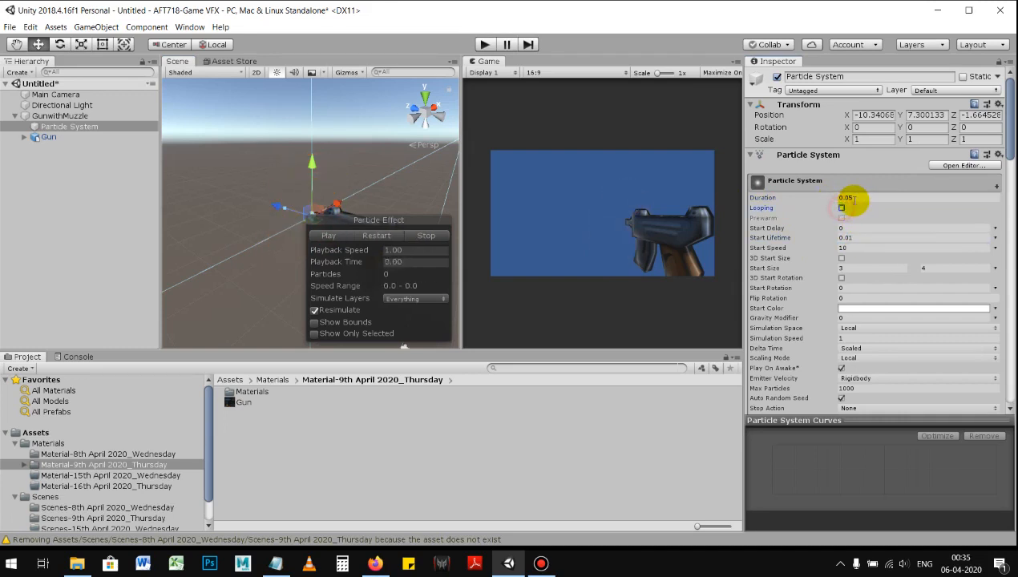
{"action": "left_click", "coordinate": [856, 198]}
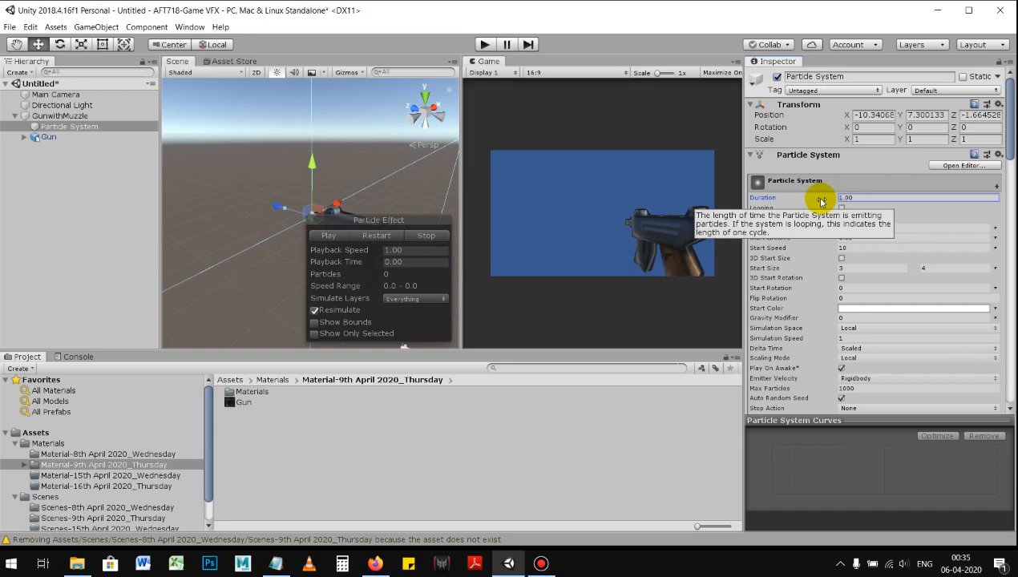
{"action": "left_click", "coordinate": [337, 237]}
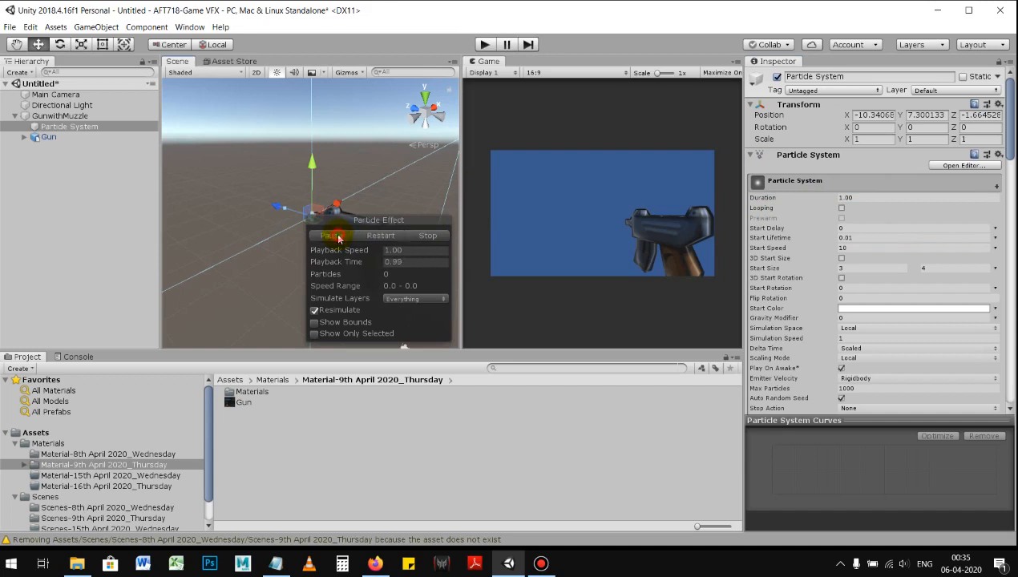
{"action": "left_click", "coordinate": [335, 236]}
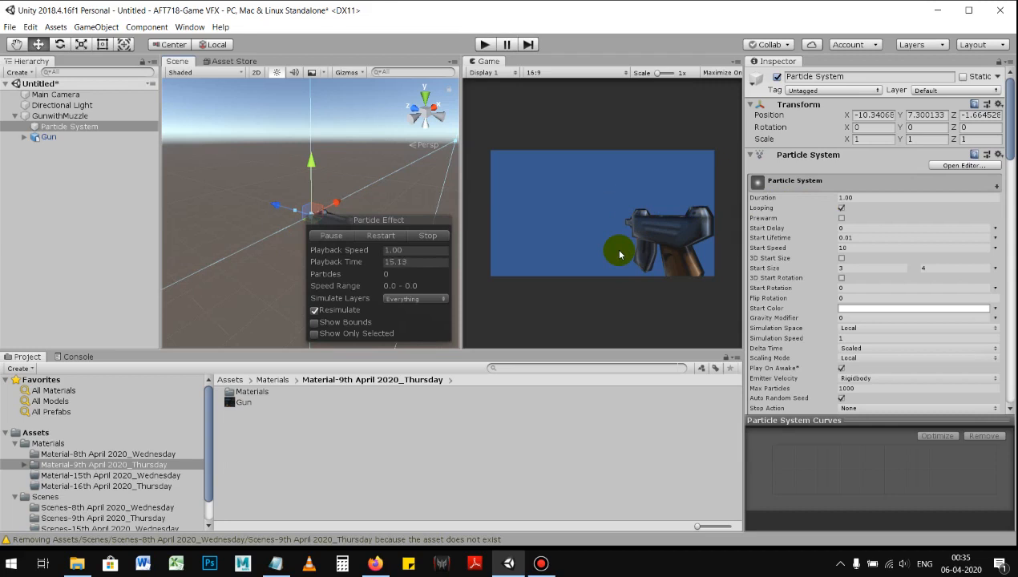
Step: Try shorter Duration values for the looping muzzle effect, including 0.5, 0.7 and 0.05
{"action": "left_click", "coordinate": [847, 198]}
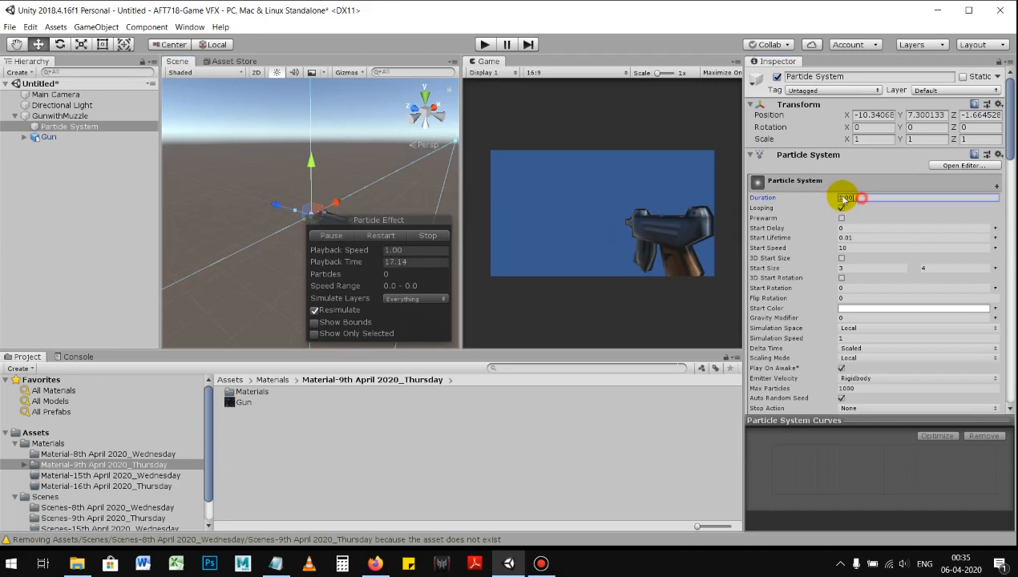
{"action": "type", "text": "5"}
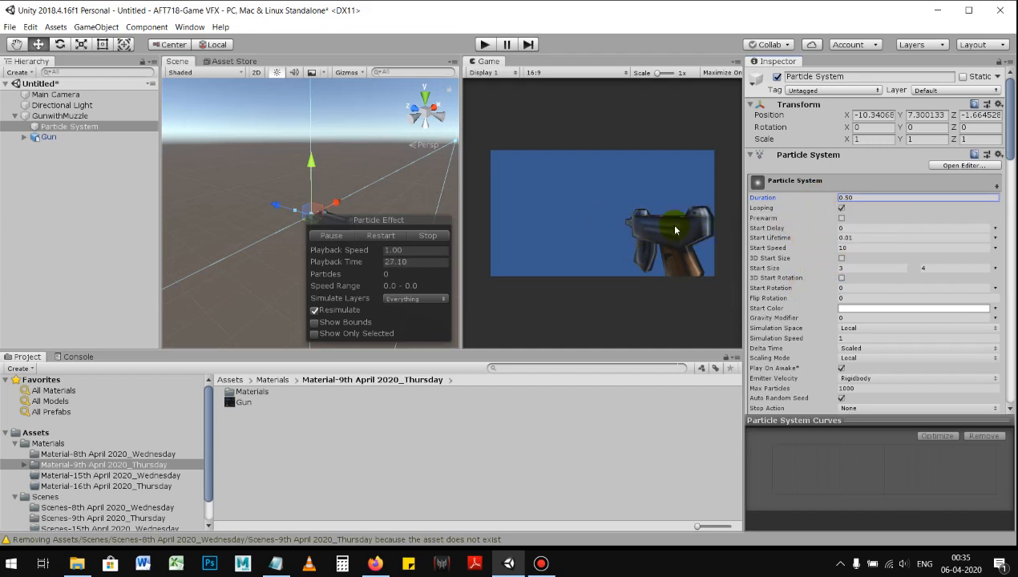
{"action": "double_click", "coordinate": [846, 197]}
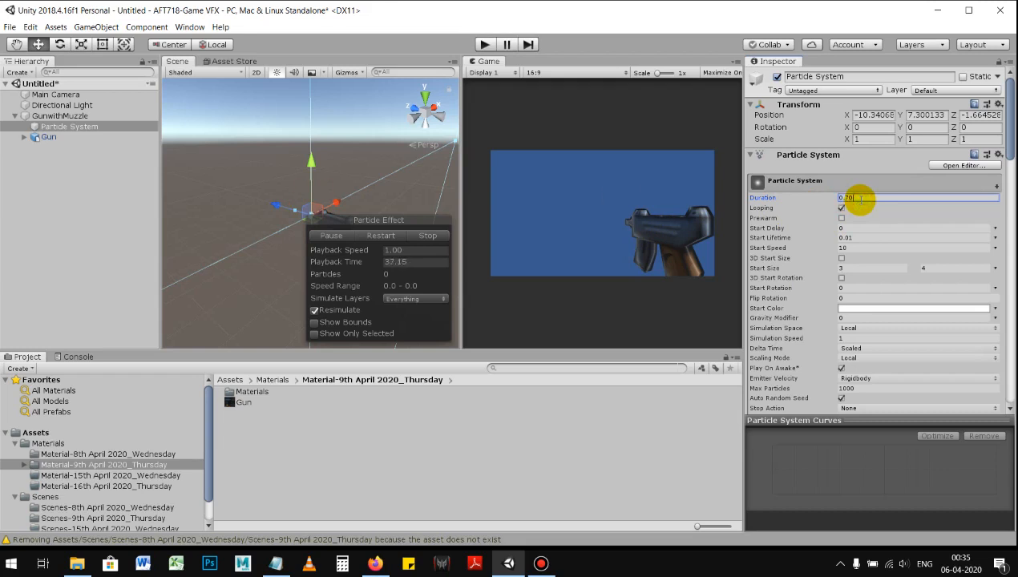
{"action": "type", "text": "0.10"}
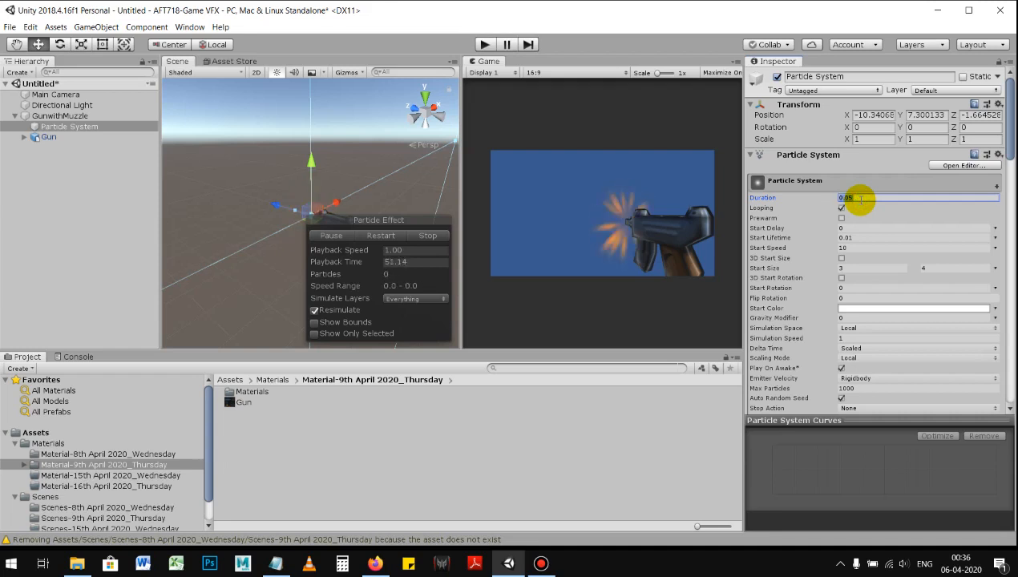
Step: Compare further Duration values such as 0.7 for the muzzle effect, and set the Duration to 0.2
{"action": "key", "text": "BackSpace"}
{"action": "key", "text": "BackSpace"}
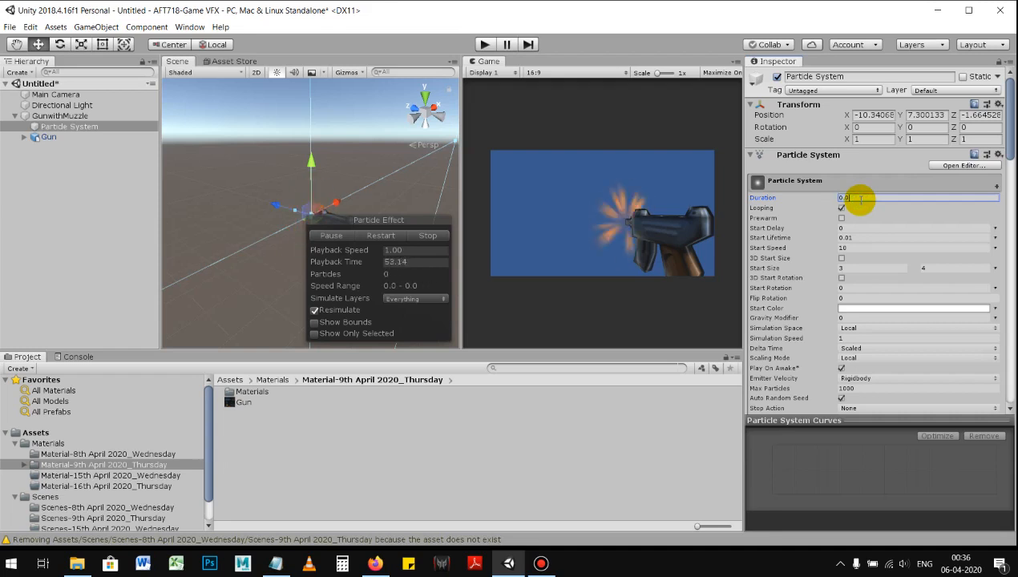
{"action": "type", "text": "1"}
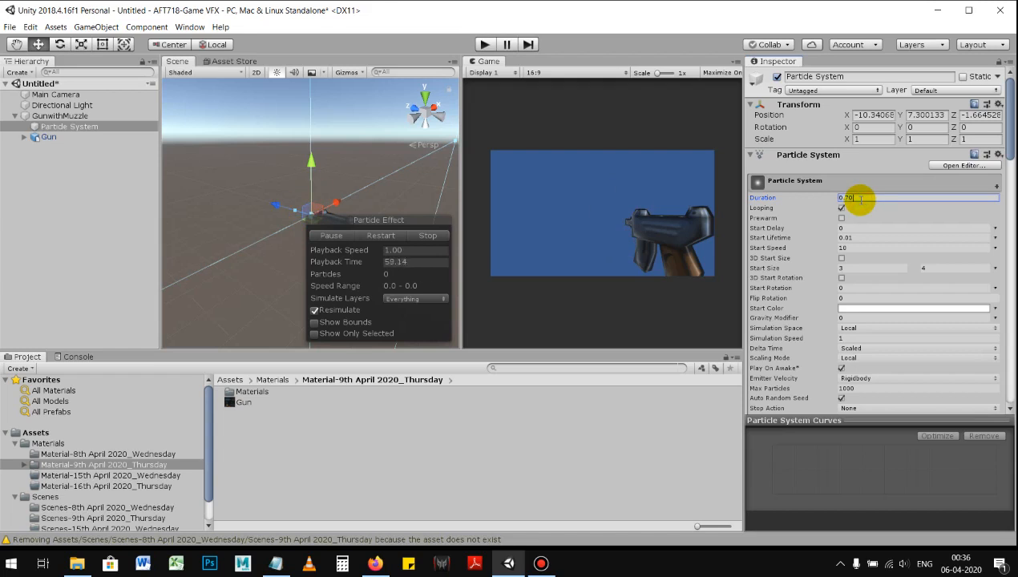
{"action": "type", "text": "5"}
{"action": "type", "text": "3"}
{"action": "left_click", "coordinate": [861, 201]}
{"action": "key", "text": "BackSpace"}
{"action": "key", "text": "BackSpace"}
{"action": "type", "text": "2"}
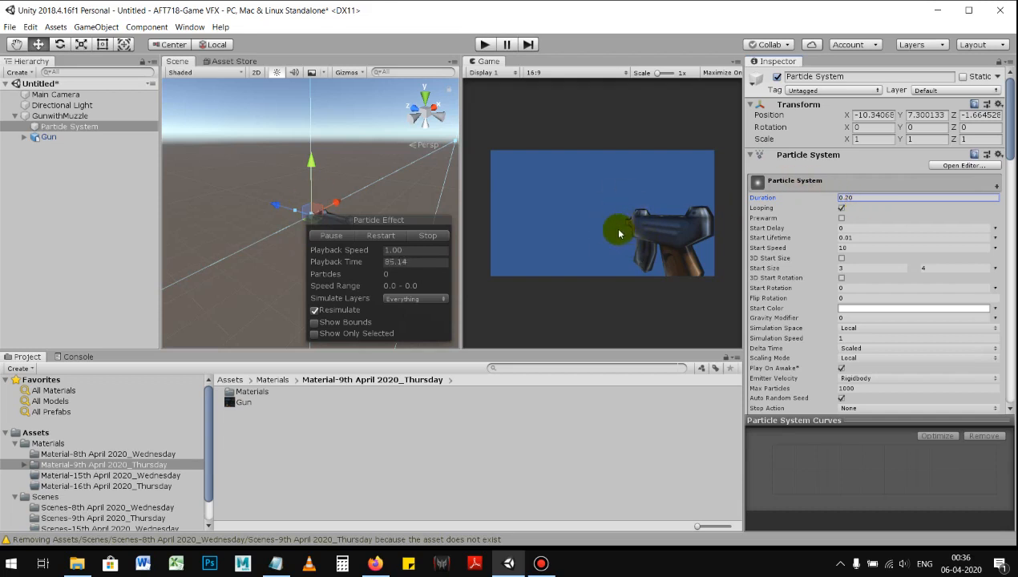
Step: Examine the muzzle flash on the gun from several angles and distances in the scene, and clear the selection
{"action": "left_click_drag", "start_coordinate": [331, 191], "coordinate": [335, 210], "text": "alt"}
{"action": "middle_click_drag", "start_coordinate": [337, 190], "coordinate": [277, 162]}
{"action": "left_click", "coordinate": [312, 187]}
{"action": "left_click_drag", "start_coordinate": [286, 186], "coordinate": [252, 195], "text": "alt"}
{"action": "right_click_drag", "start_coordinate": [252, 195], "coordinate": [341, 227], "text": "alt"}
{"action": "mouse_move", "coordinate": [340, 227]}
{"action": "middle_mouse_down", "text": "alt"}
{"action": "mouse_move", "coordinate": [362, 220]}
{"action": "mouse_move", "coordinate": [346, 233]}
{"action": "middle_mouse_up", "text": "alt"}
{"action": "right_click_drag", "start_coordinate": [347, 233], "coordinate": [294, 241], "text": "alt"}
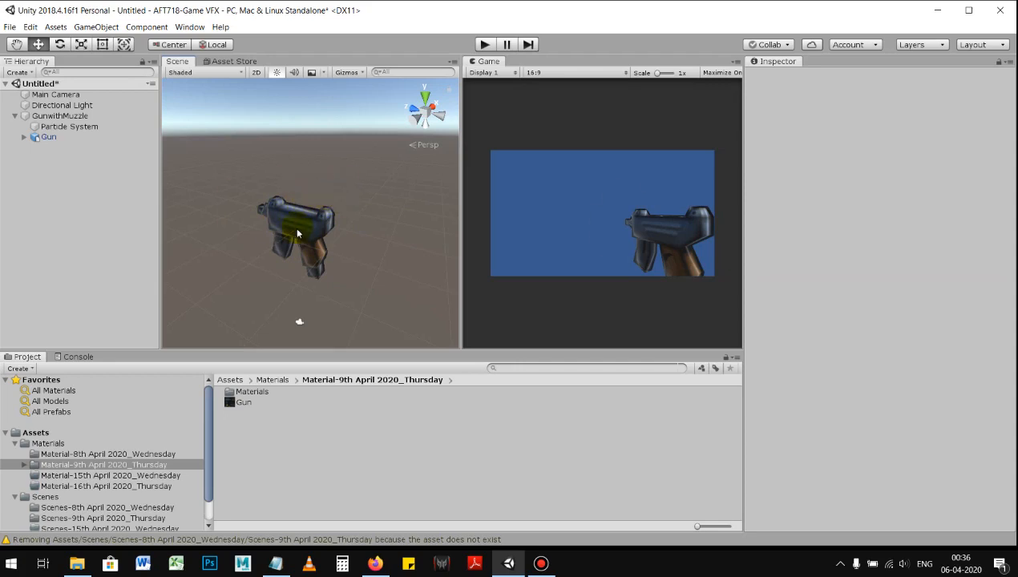
{"action": "left_click", "coordinate": [544, 566]}
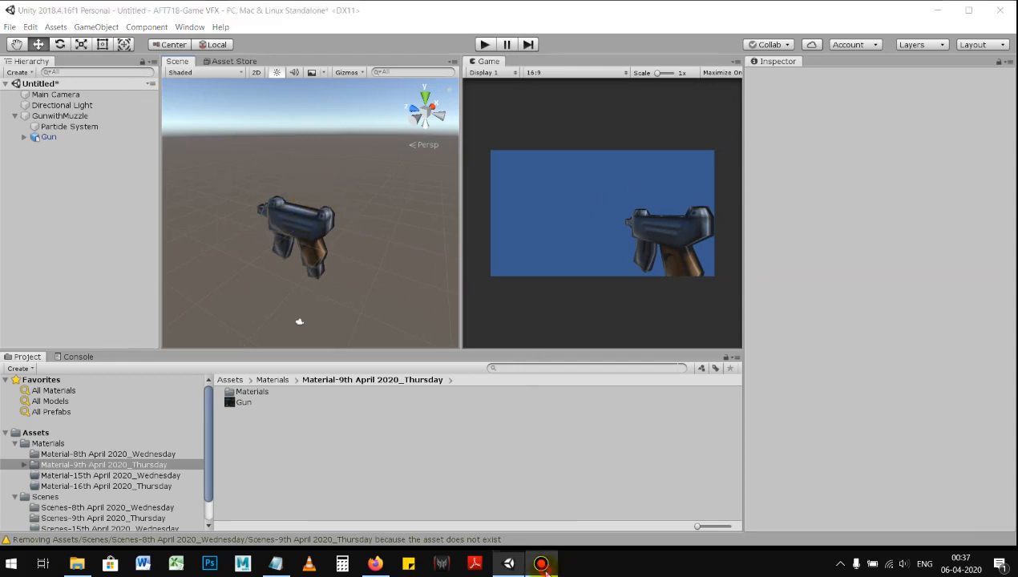
{"action": "left_click", "coordinate": [545, 566]}
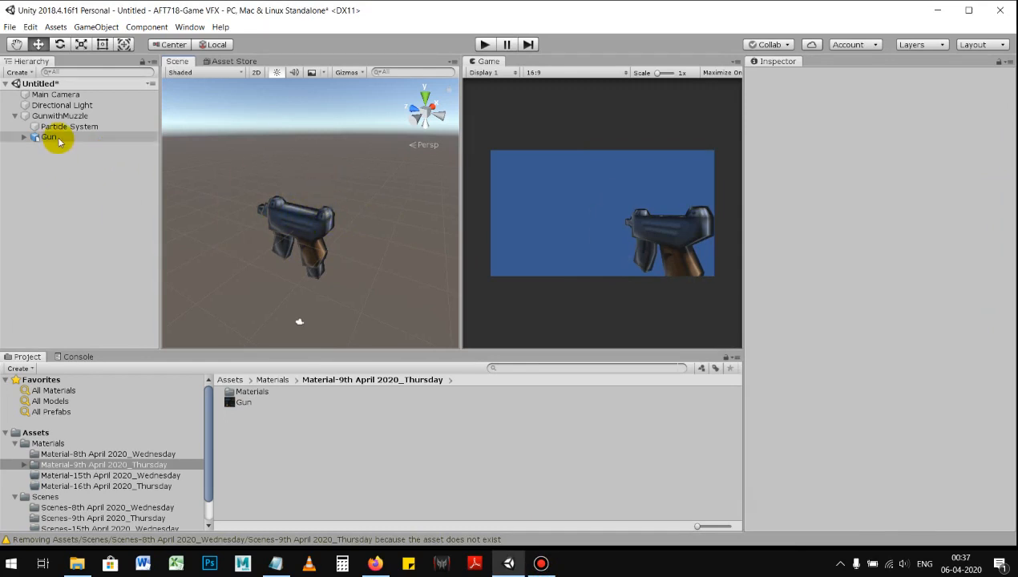
{"action": "left_click", "coordinate": [61, 186]}
{"action": "left_click", "coordinate": [77, 168]}
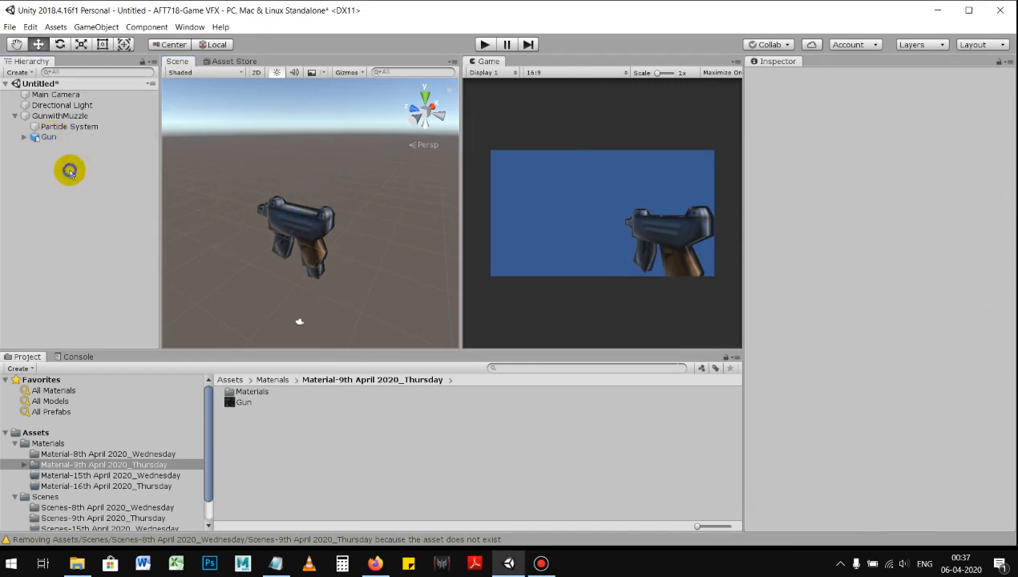
Step: Create a second Particle System at the root of the hierarchy and deselect it
{"action": "right_click", "coordinate": [70, 171]}
{"action": "mouse_move", "coordinate": [130, 292]}
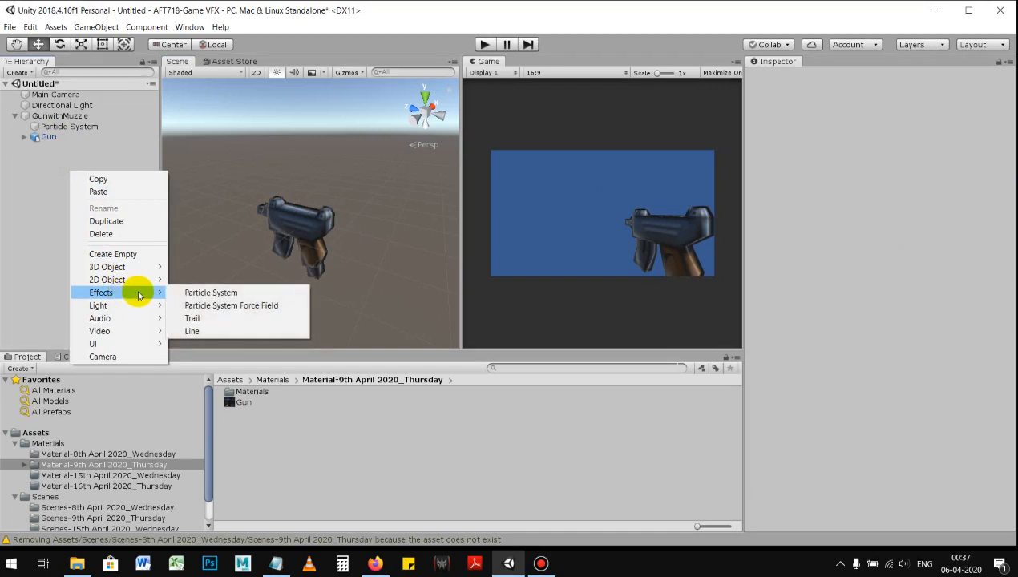
{"action": "left_click", "coordinate": [184, 293]}
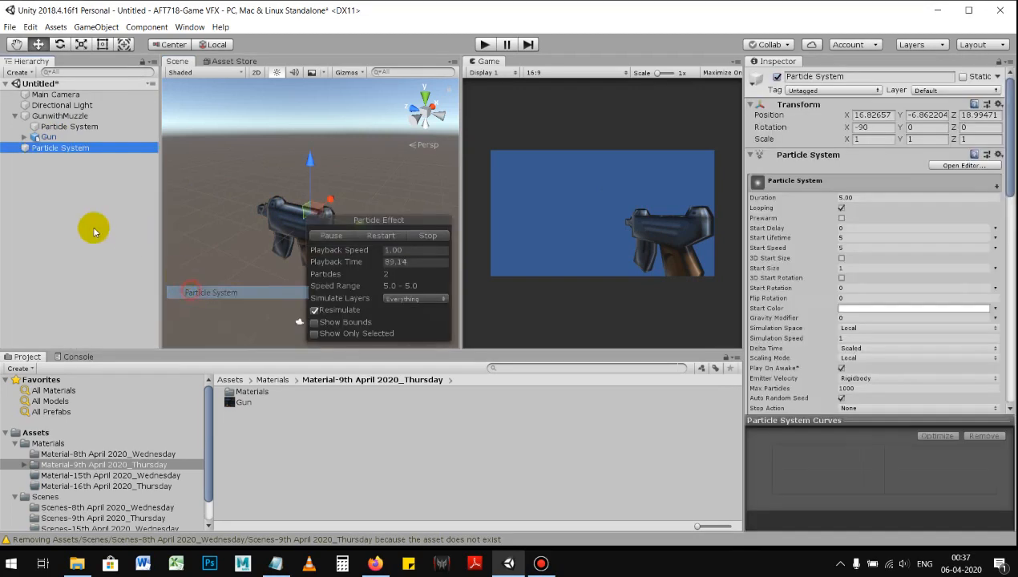
{"action": "left_click", "coordinate": [74, 180]}
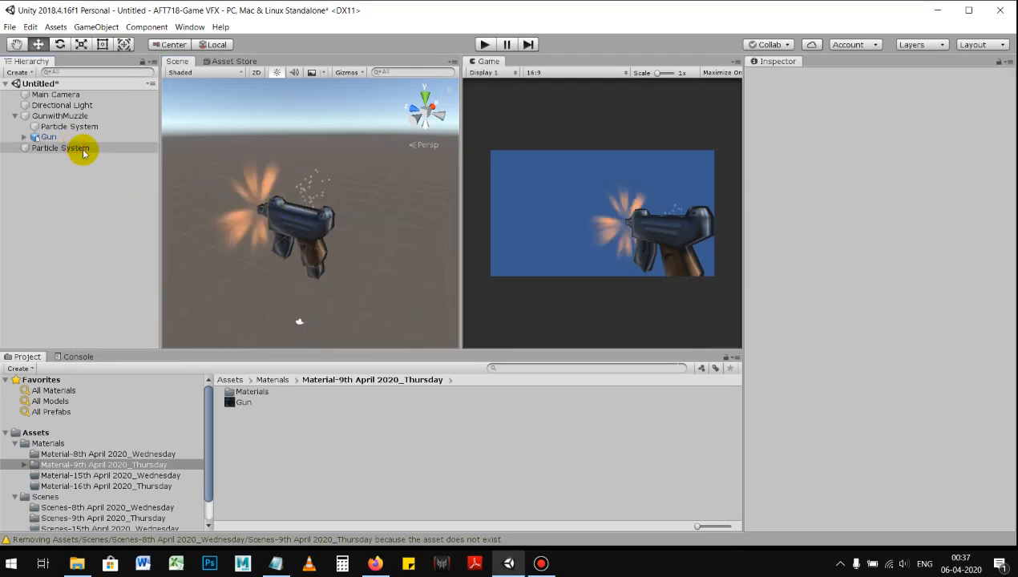
Step: Select the second Particle System and move it along X to -4.8, placing it at the gun
{"action": "left_click", "coordinate": [64, 150]}
{"action": "scroll", "coordinate": [286, 215], "scroll_direction": "up", "scroll_amount": 2}
{"action": "left_click_drag", "start_coordinate": [287, 215], "coordinate": [172, 164], "text": "alt"}
{"action": "left_click_drag", "start_coordinate": [297, 204], "coordinate": [277, 171]}
{"action": "left_click_drag", "start_coordinate": [335, 201], "coordinate": [207, 177]}
{"action": "mouse_move", "coordinate": [272, 161]}
{"action": "left_mouse_down", "text": "alt"}
{"action": "mouse_move", "coordinate": [552, 171]}
{"action": "mouse_move", "coordinate": [296, 164]}
{"action": "mouse_move", "coordinate": [339, 175]}
{"action": "mouse_move", "coordinate": [288, 163]}
{"action": "left_mouse_up", "text": "alt"}
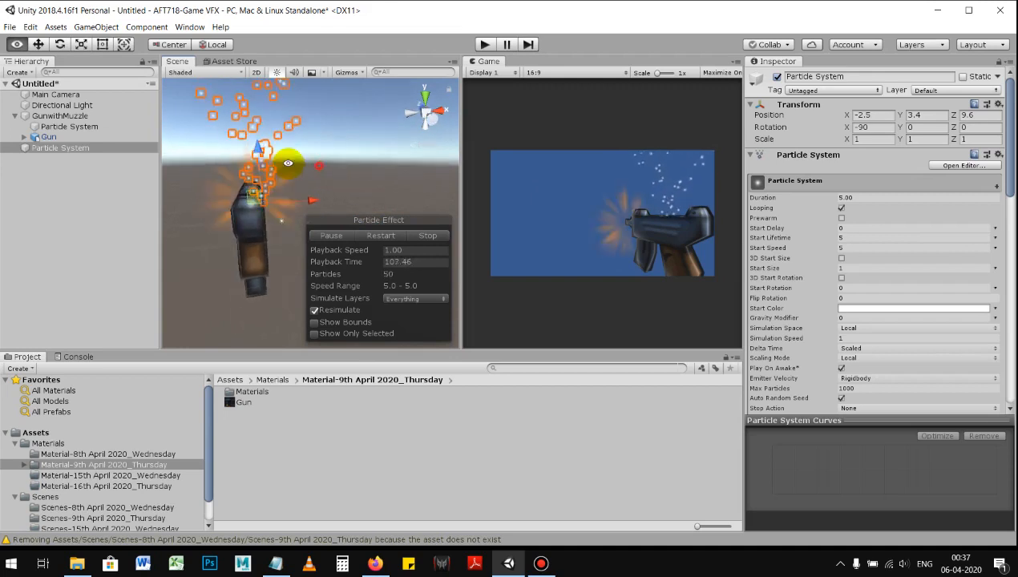
{"action": "left_click_drag", "start_coordinate": [307, 198], "coordinate": [304, 177]}
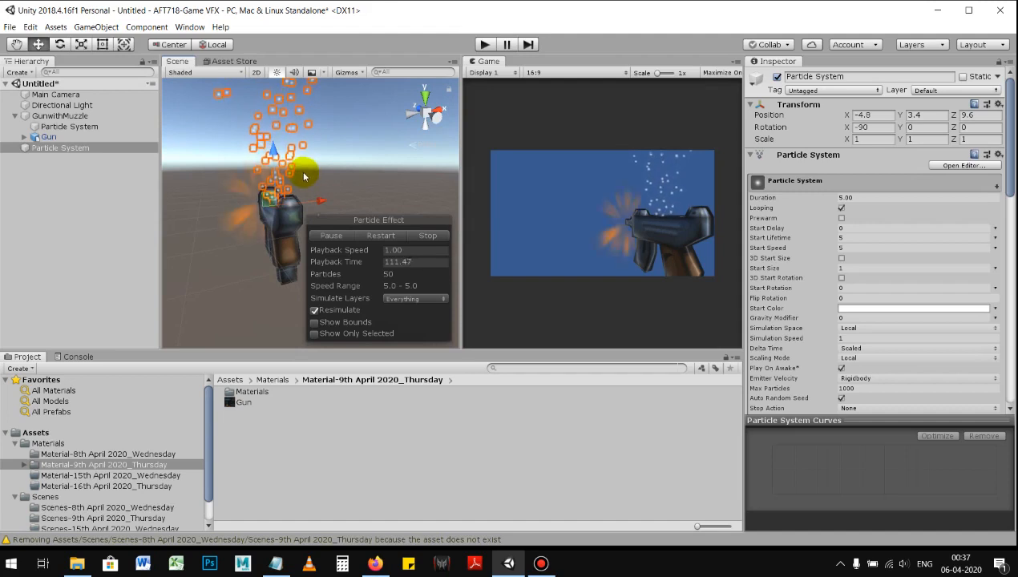
Step: Rotate the second Particle System freehand to about 17, -85, 42 so its particles shoot sideways from the gun
{"action": "key", "text": "e"}
{"action": "left_click_drag", "start_coordinate": [245, 155], "coordinate": [226, 176]}
{"action": "left_click_drag", "start_coordinate": [196, 271], "coordinate": [258, 28]}
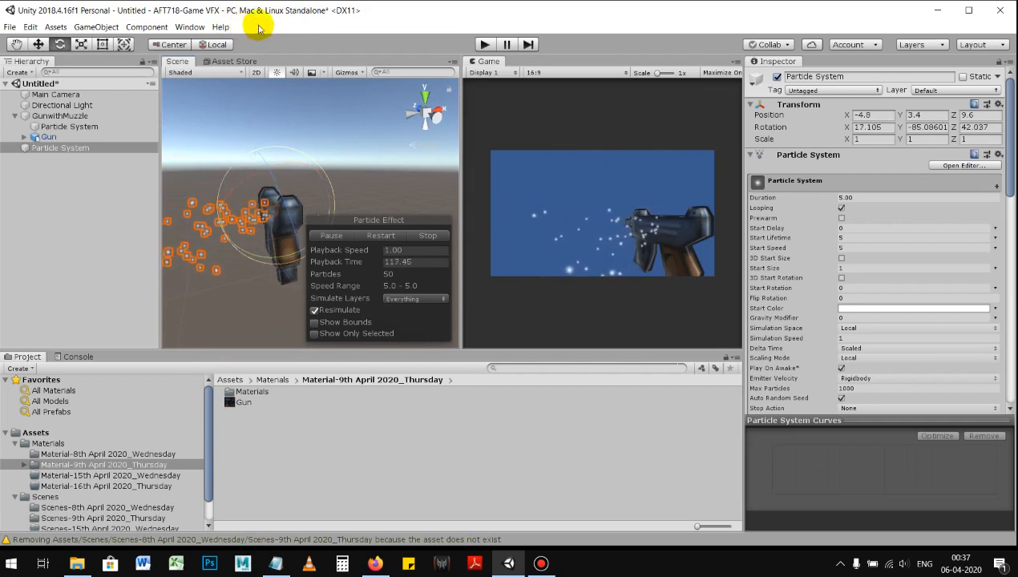
{"action": "key", "text": "alt"}
{"action": "right_click_drag", "start_coordinate": [335, 181], "coordinate": [334, 136], "text": "alt"}
{"action": "left_click_drag", "start_coordinate": [334, 137], "coordinate": [361, 150], "text": "alt"}
{"action": "mouse_move", "coordinate": [361, 151]}
{"action": "right_mouse_down", "text": "alt"}
{"action": "mouse_move", "coordinate": [319, 146]}
{"action": "mouse_move", "coordinate": [357, 171]}
{"action": "right_mouse_up", "text": "alt"}
{"action": "mouse_move", "coordinate": [357, 164]}
{"action": "left_mouse_down", "text": "alt"}
{"action": "mouse_move", "coordinate": [341, 149]}
{"action": "mouse_move", "coordinate": [353, 159]}
{"action": "left_mouse_up", "text": "alt"}
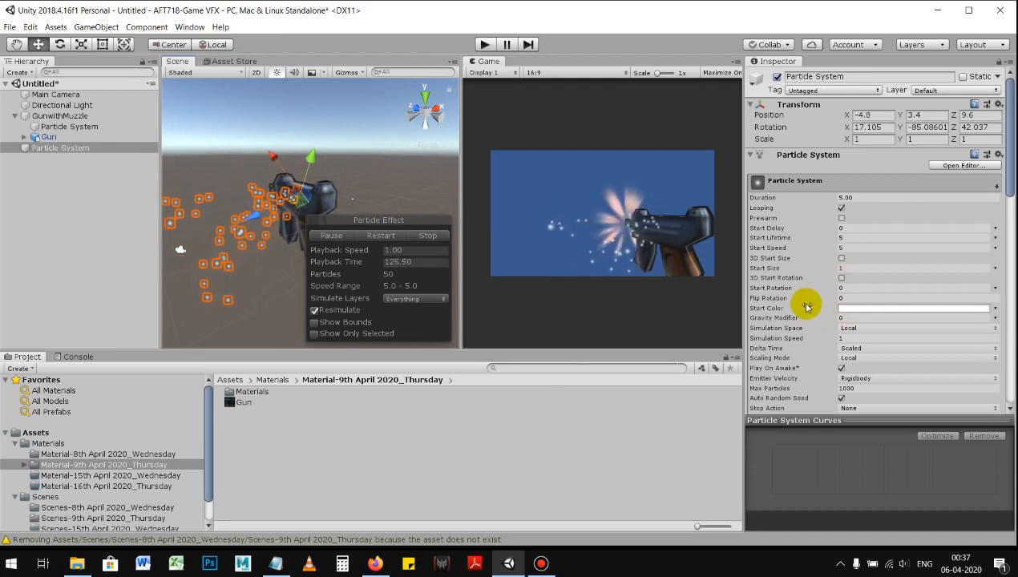
Step: Try Gravity Modifier values of 1 and 0.5 for the second Particle System, and set it to 0.3
{"action": "left_click", "coordinate": [851, 318]}
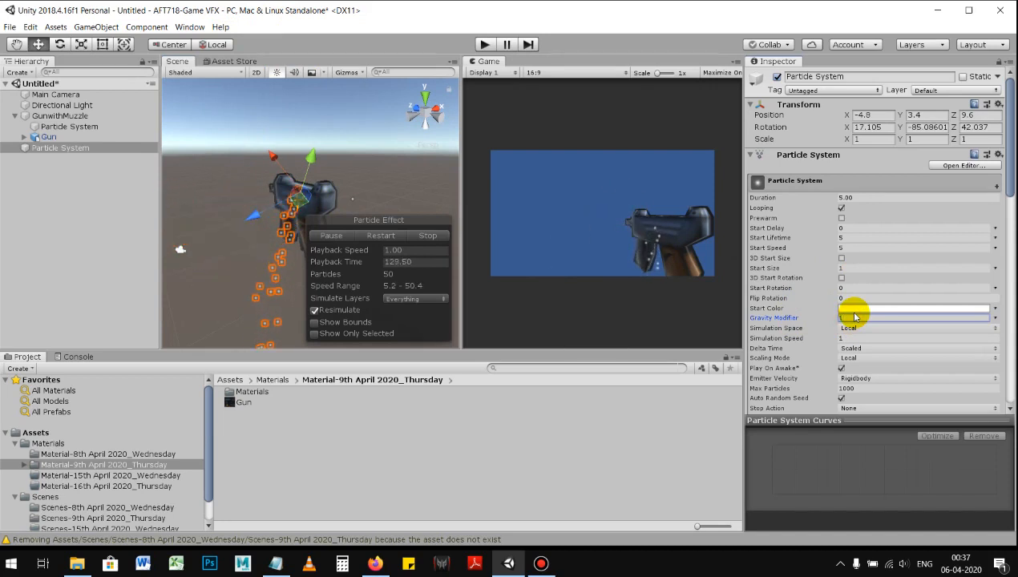
{"action": "left_click", "coordinate": [857, 318]}
{"action": "type", "text": "0.5"}
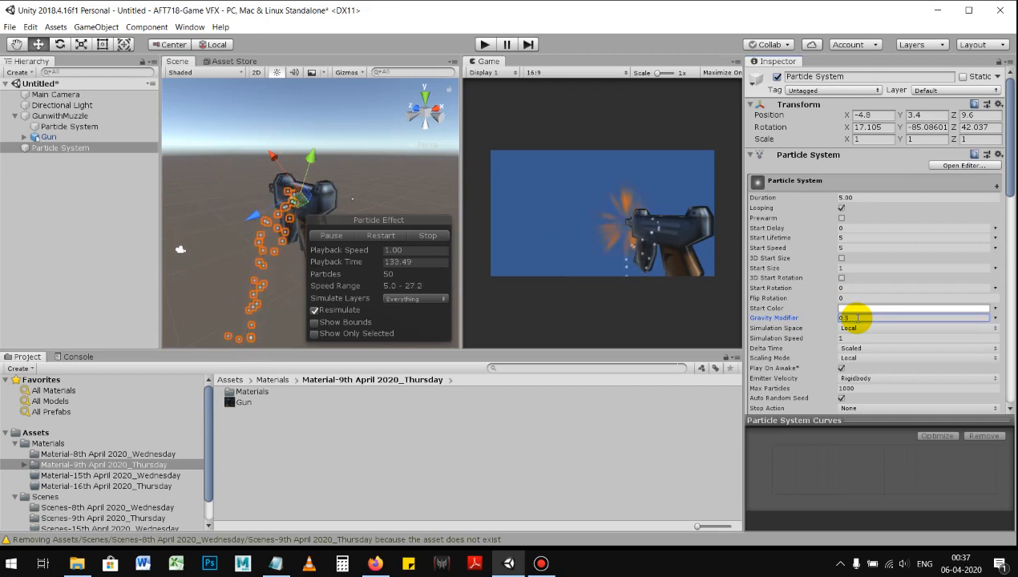
{"action": "left_click", "coordinate": [858, 318]}
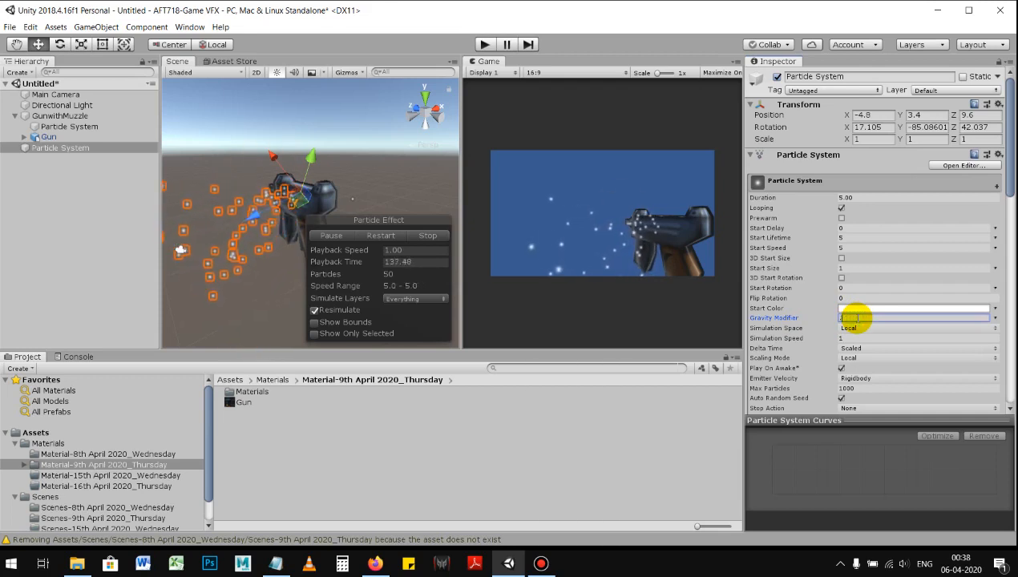
{"action": "type", "text": ".3"}
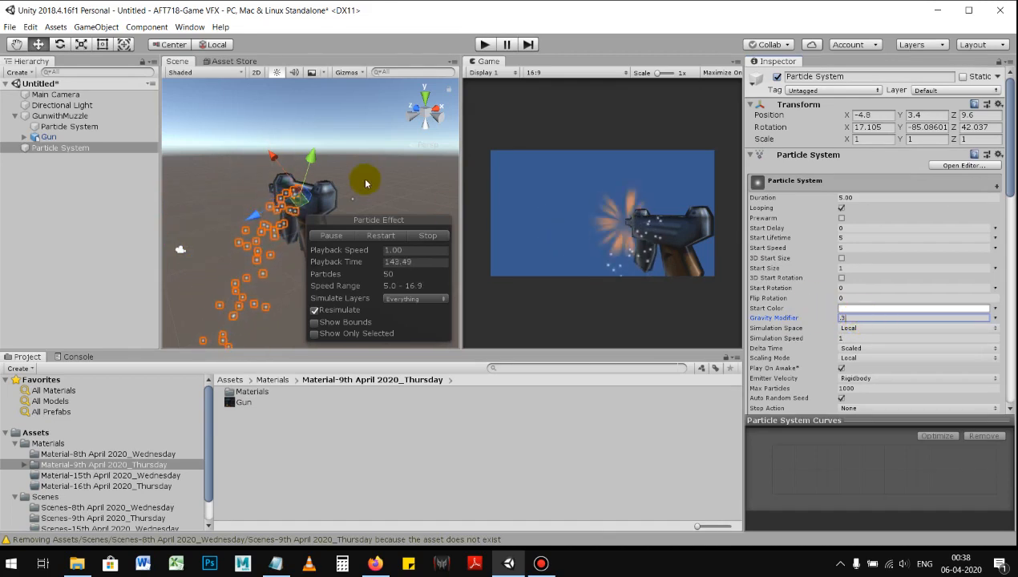
Step: Try a steeper freehand rotation of the emitter, about -39, -63, 80, against the side of the gun
{"action": "mouse_move", "coordinate": [280, 192]}
{"action": "left_mouse_down", "text": "alt"}
{"action": "mouse_move", "coordinate": [261, 175]}
{"action": "mouse_move", "coordinate": [289, 190]}
{"action": "left_mouse_up", "text": "alt"}
{"action": "key", "text": "e"}
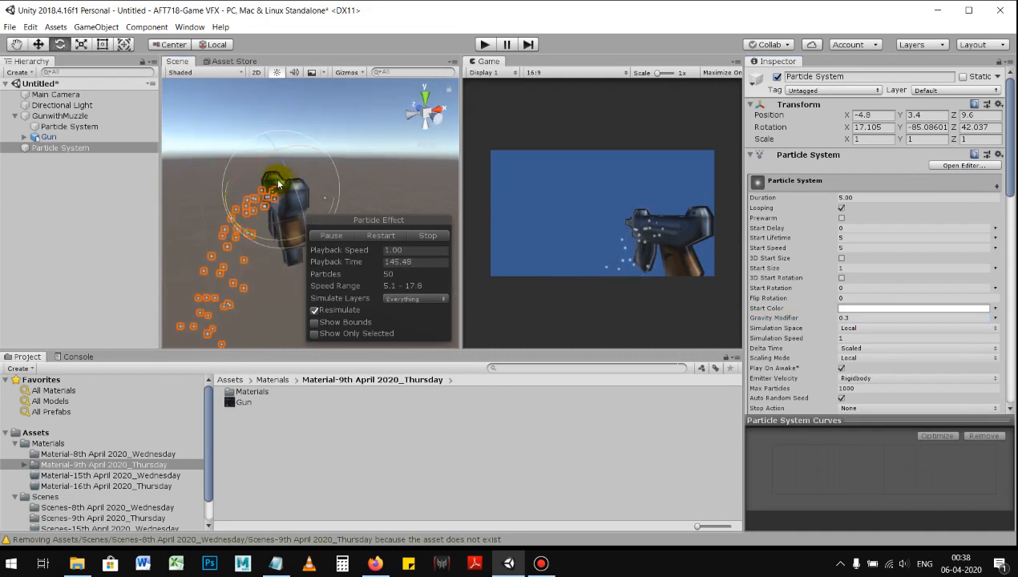
{"action": "left_click_drag", "start_coordinate": [275, 231], "coordinate": [212, 174]}
{"action": "left_click_drag", "start_coordinate": [280, 195], "coordinate": [396, 273], "text": "alt"}
{"action": "left_click_drag", "start_coordinate": [341, 164], "coordinate": [356, 179], "text": "alt"}
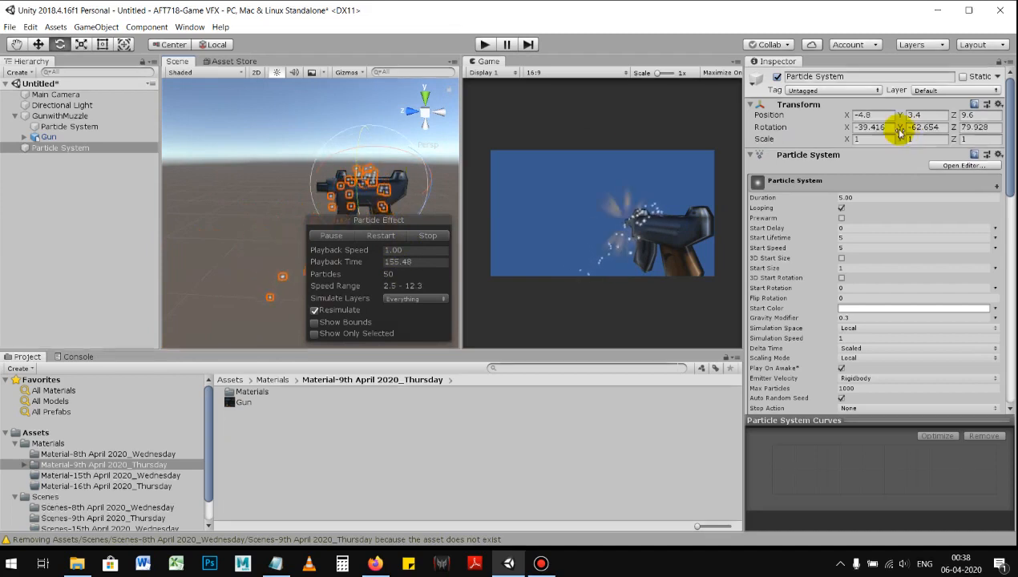
Step: Set the second Particle System's rotation to X 0, Y -90, Z 90 and check its direction at the gun
{"action": "left_click_drag", "start_coordinate": [890, 129], "coordinate": [854, 131]}
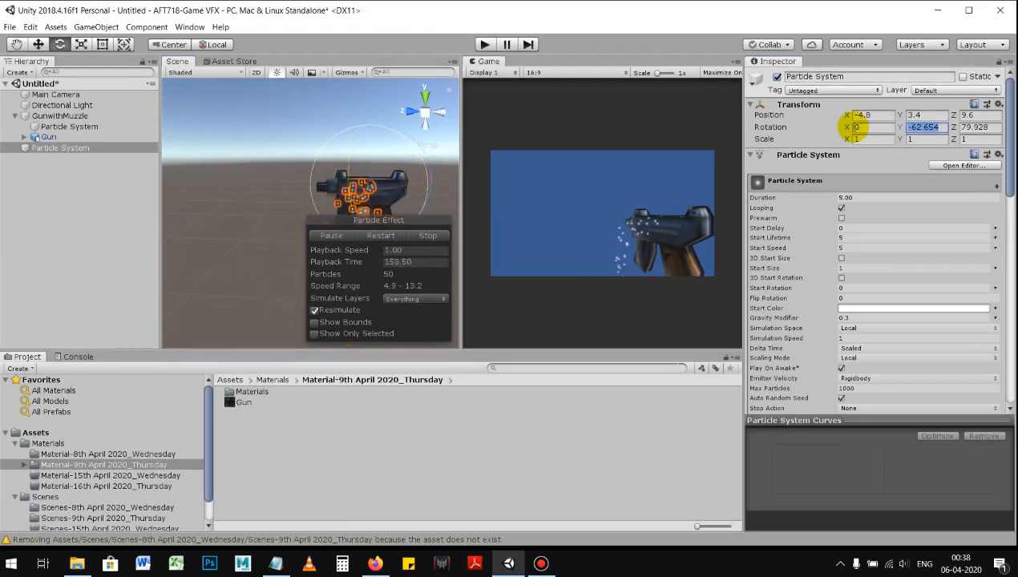
{"action": "type", "text": "-90"}
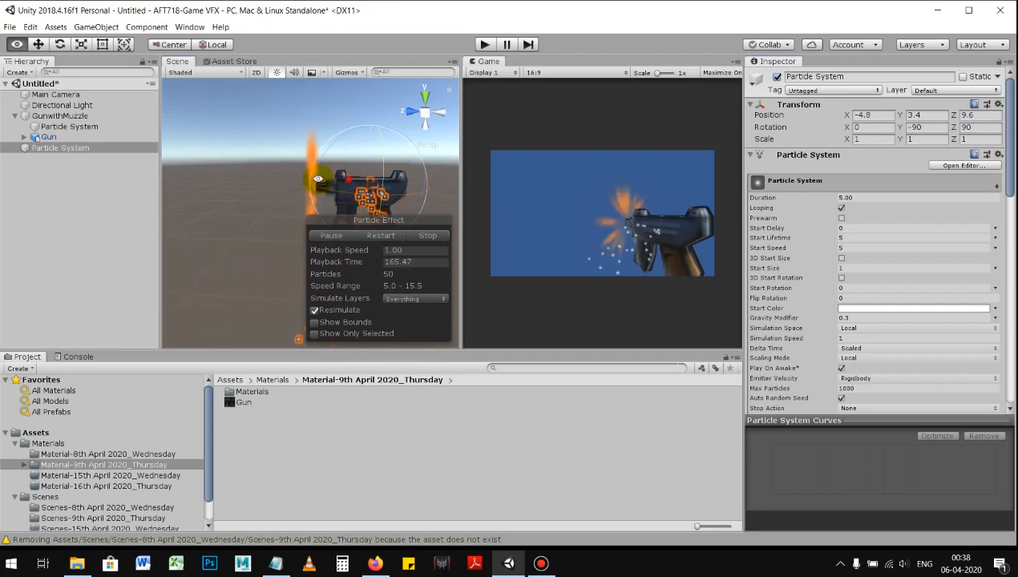
{"action": "left_click_drag", "start_coordinate": [348, 179], "coordinate": [257, 176], "text": "alt"}
{"action": "mouse_move", "coordinate": [341, 196]}
{"action": "left_mouse_down", "text": "alt"}
{"action": "mouse_move", "coordinate": [254, 185]}
{"action": "mouse_move", "coordinate": [303, 182]}
{"action": "left_mouse_up", "text": "alt"}
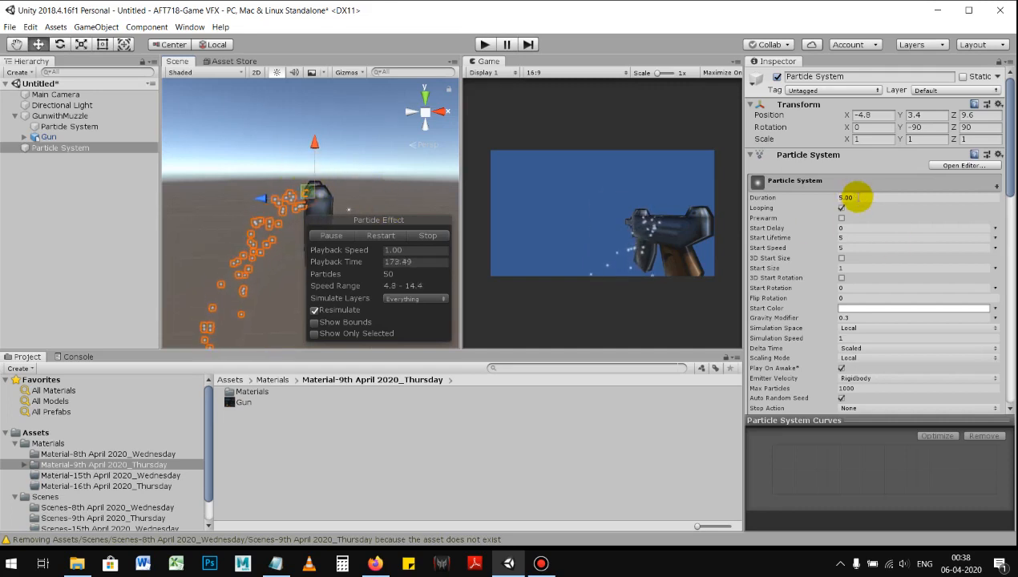
Step: Set the Duration to 0.10 with Looping on, try a Start Lifetime of 1, and set it to 3
{"action": "left_click", "coordinate": [858, 197]}
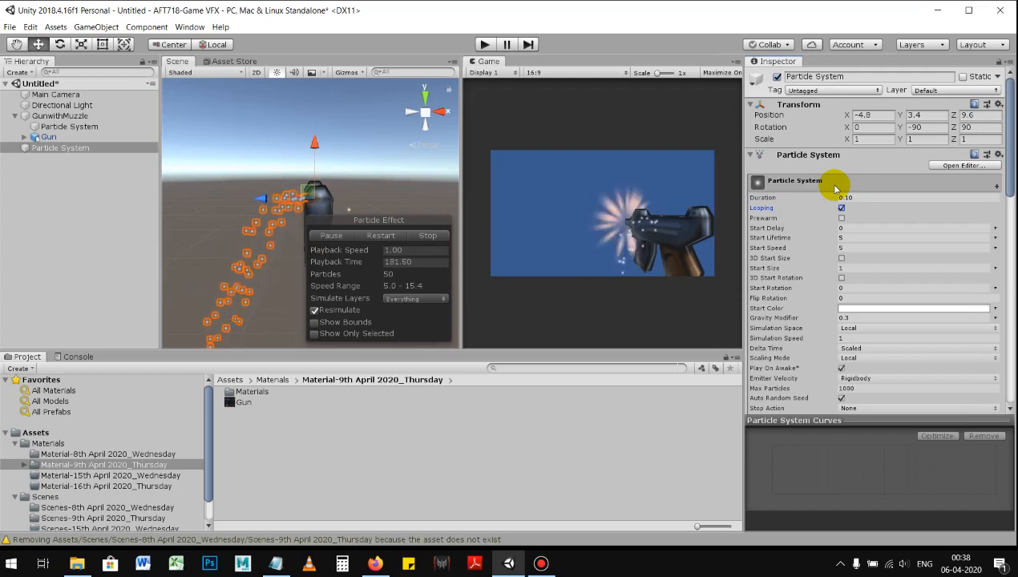
{"action": "left_click", "coordinate": [855, 238]}
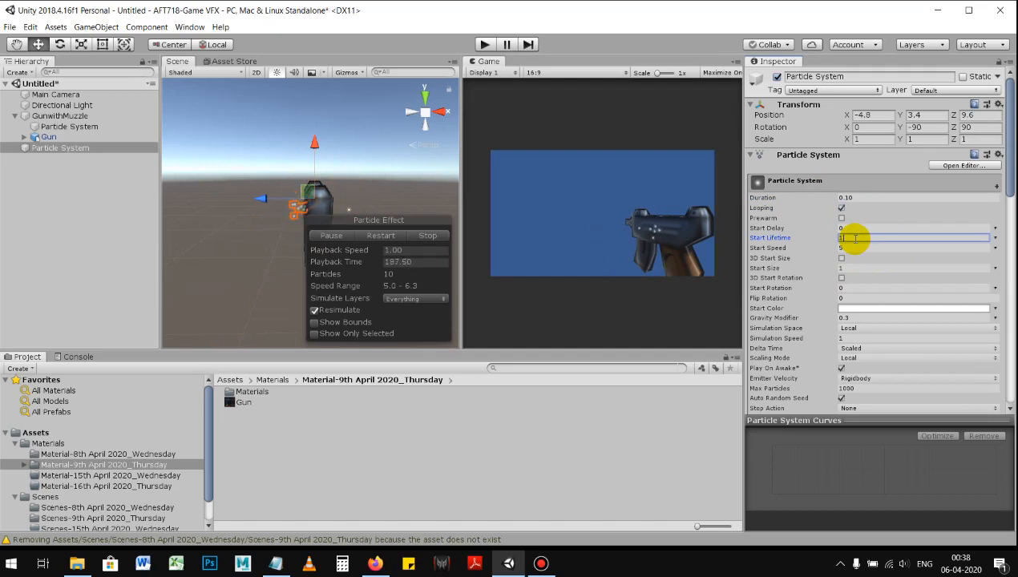
{"action": "left_click_drag", "start_coordinate": [856, 238], "coordinate": [839, 240]}
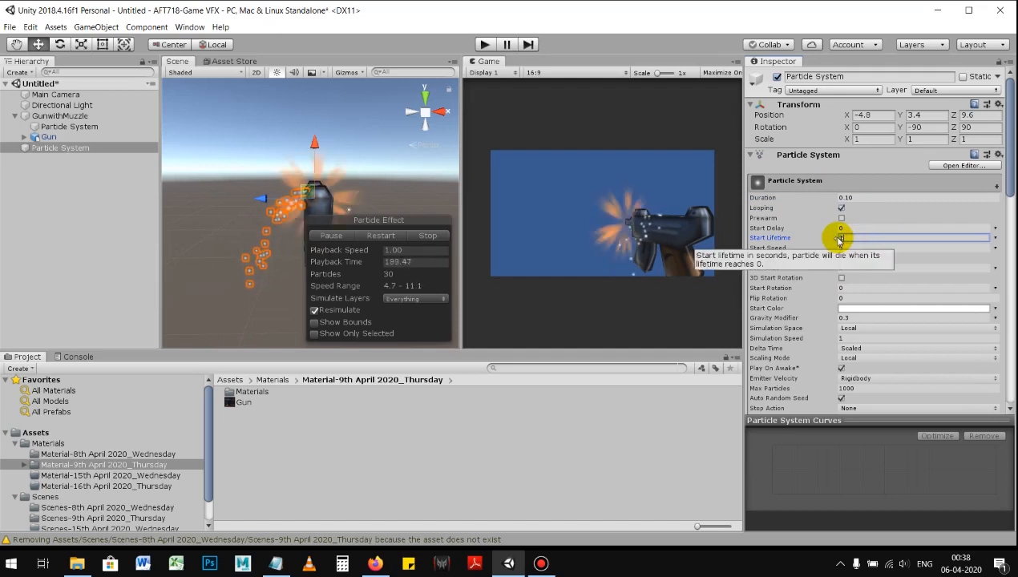
{"action": "type", "text": "3"}
Step: Set the Start Speed to 10 and the Start Size to 2 for the second Particle System
{"action": "left_click", "coordinate": [853, 249]}
{"action": "left_click_drag", "start_coordinate": [861, 250], "coordinate": [846, 253]}
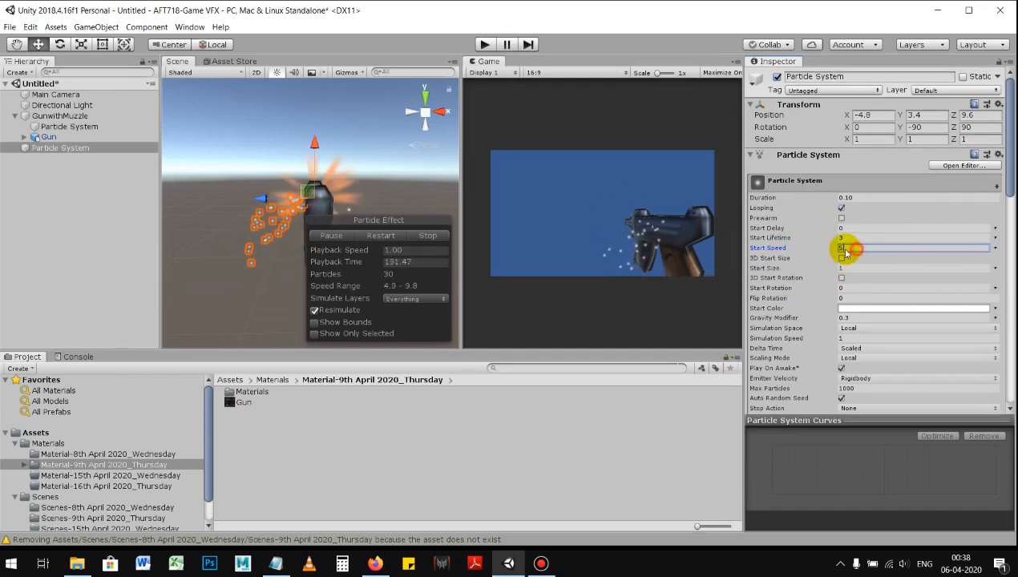
{"action": "type", "text": "10"}
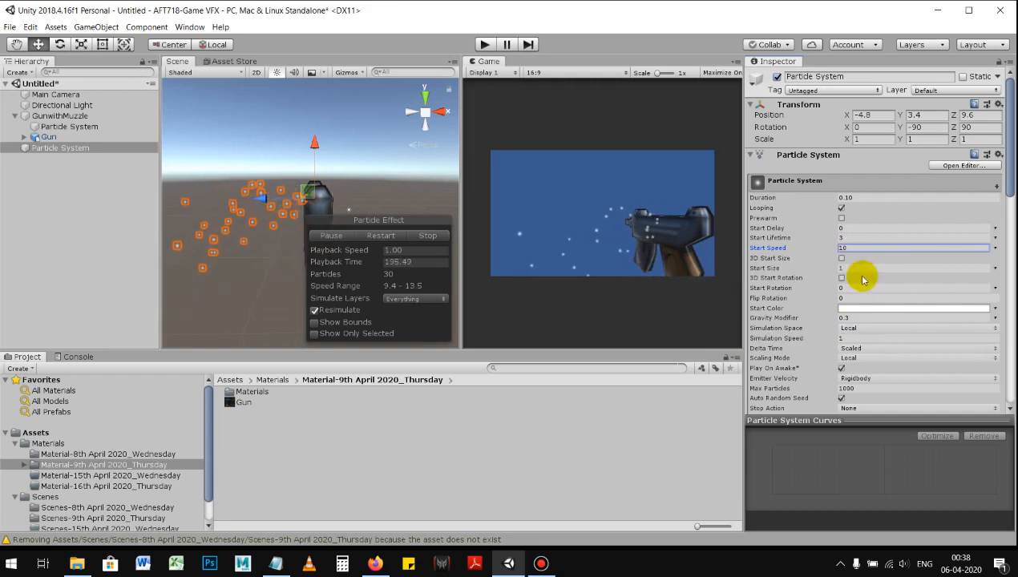
{"action": "left_click", "coordinate": [855, 271]}
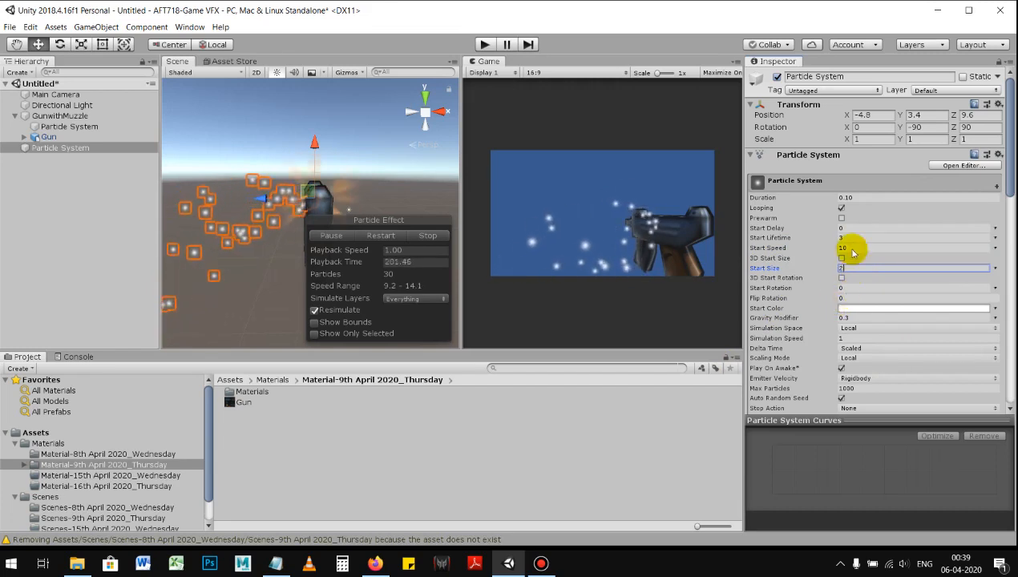
Step: Try a Rate over Time of 5 in the second Particle System's Emission settings
{"action": "scroll", "coordinate": [811, 321], "scroll_direction": "down", "scroll_amount": 3}
{"action": "scroll", "coordinate": [810, 320], "scroll_direction": "down", "scroll_amount": 3}
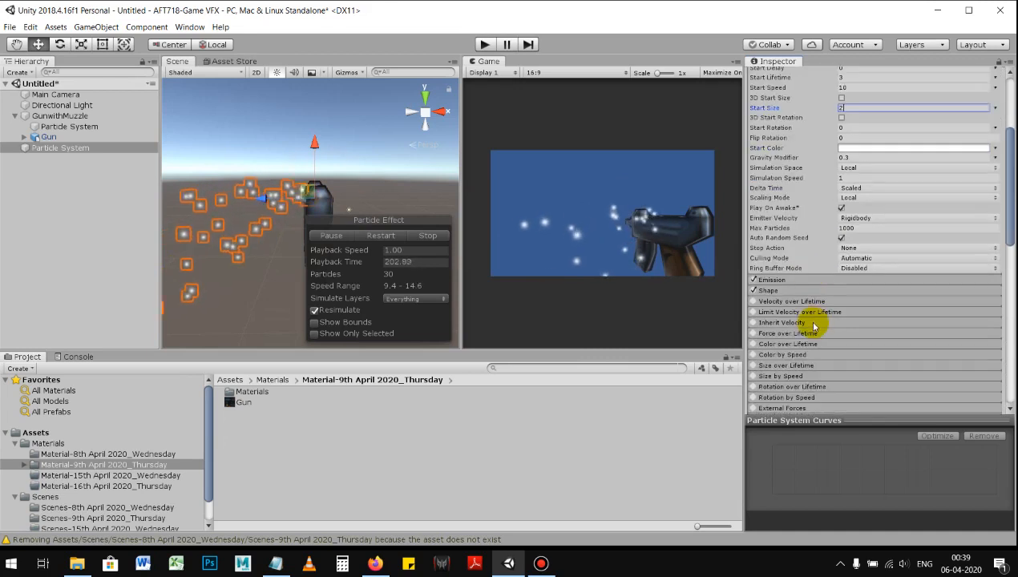
{"action": "left_click", "coordinate": [808, 280]}
{"action": "left_click", "coordinate": [850, 291]}
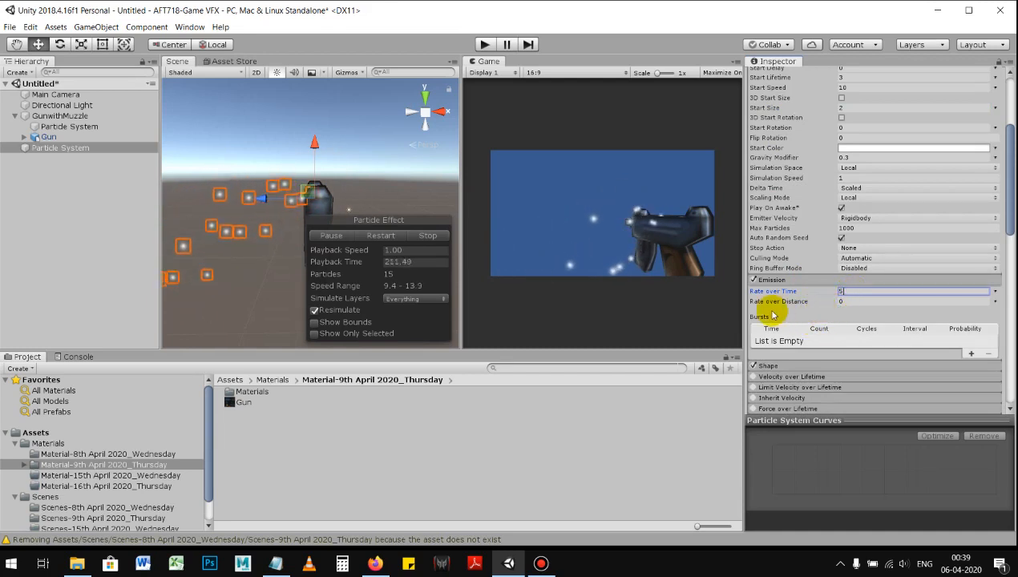
Step: Try an emission burst with Rate over Time set to 0, comparing burst Counts such as 5 and 1
{"action": "left_click_drag", "start_coordinate": [381, 189], "coordinate": [357, 195], "text": "alt"}
{"action": "left_click", "coordinate": [971, 353]}
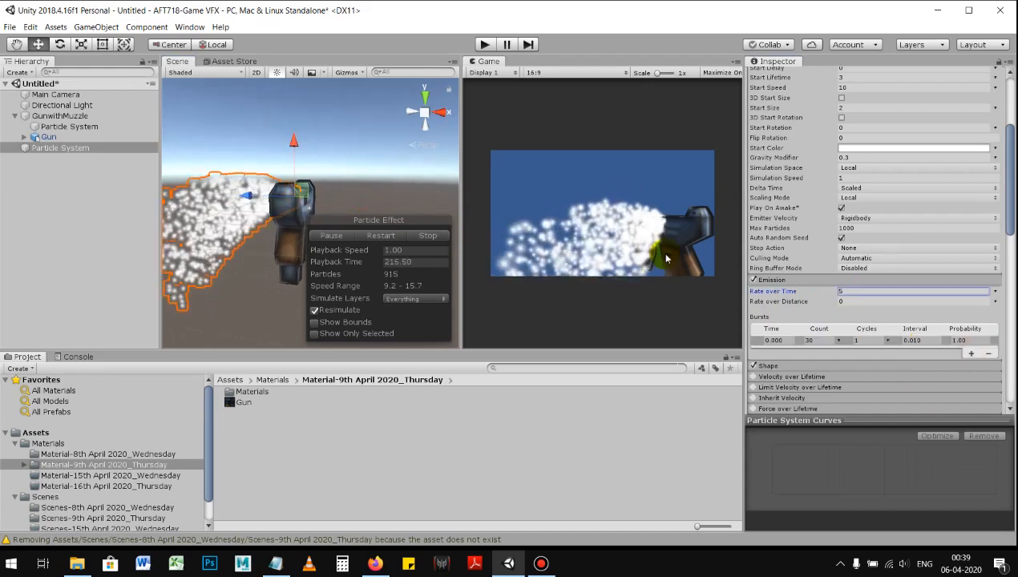
{"action": "left_click", "coordinate": [814, 341]}
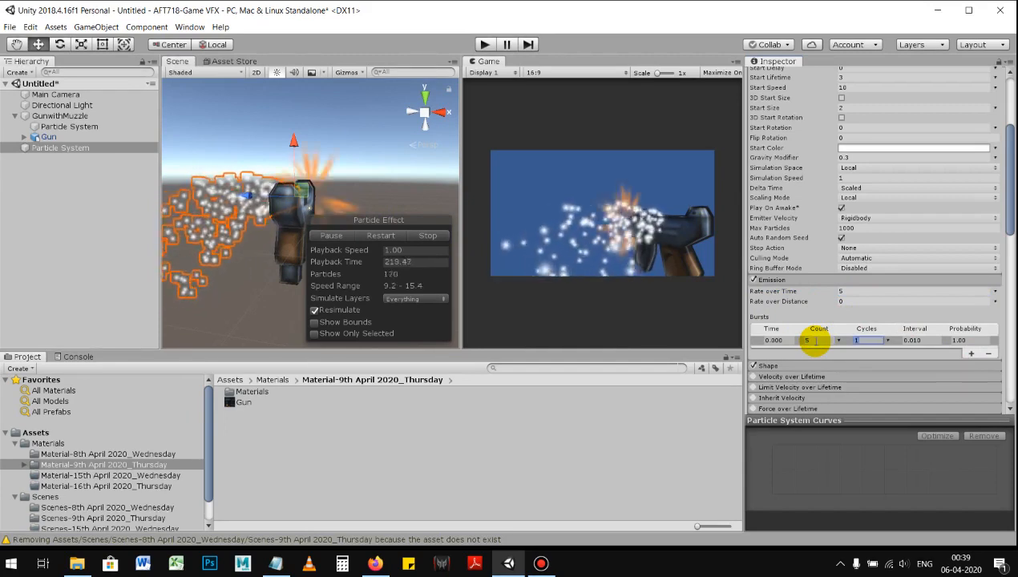
{"action": "left_click", "coordinate": [843, 291]}
{"action": "key", "text": "Tab"}
{"action": "left_click_drag", "start_coordinate": [357, 198], "coordinate": [398, 210], "text": "alt"}
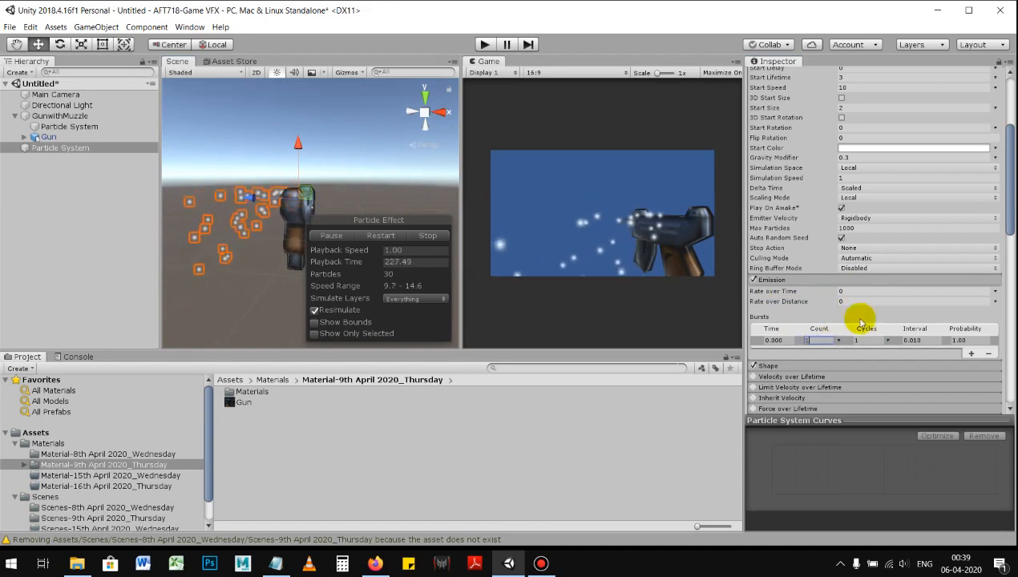
{"action": "scroll", "coordinate": [856, 265], "scroll_direction": "up", "scroll_amount": 5}
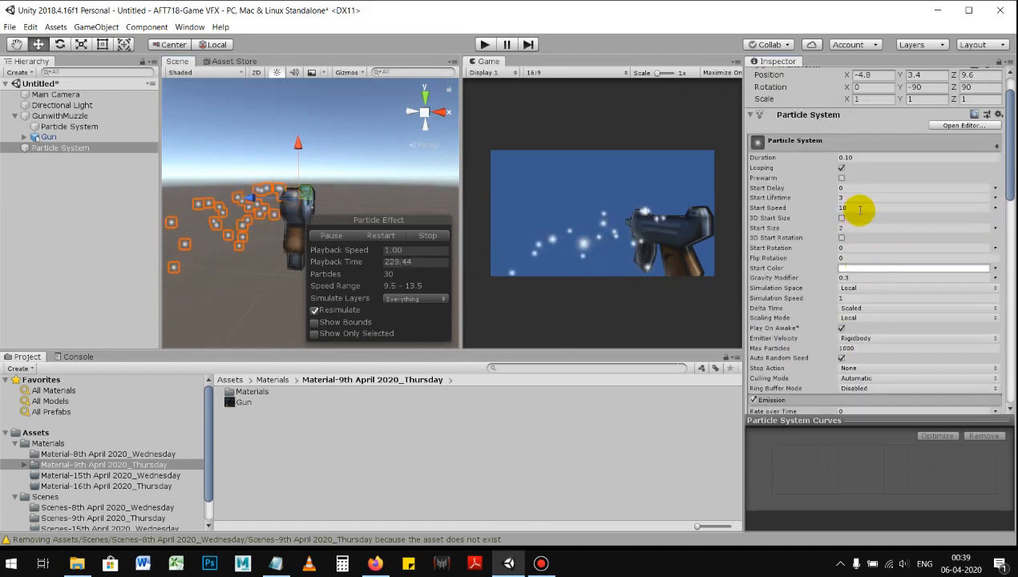
{"action": "scroll", "coordinate": [866, 256], "scroll_direction": "down", "scroll_amount": 7}
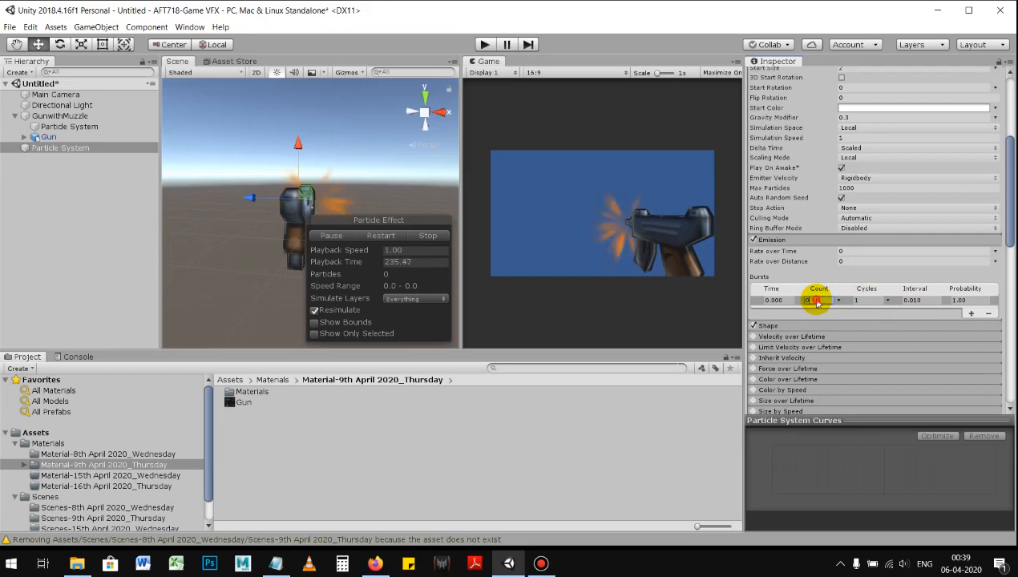
{"action": "left_click_drag", "start_coordinate": [816, 302], "coordinate": [797, 306]}
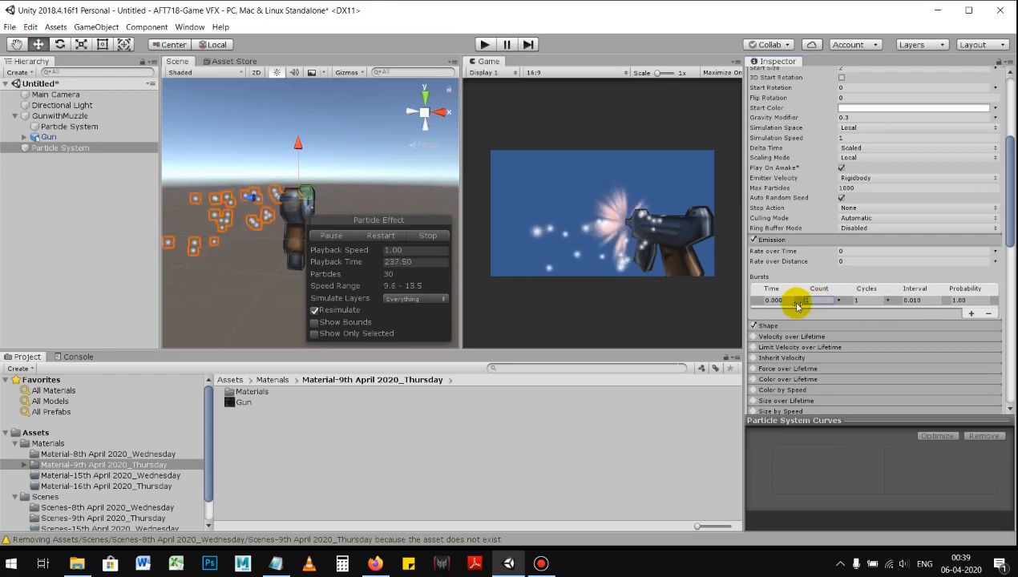
{"action": "left_click_drag", "start_coordinate": [281, 204], "coordinate": [277, 228], "text": "alt"}
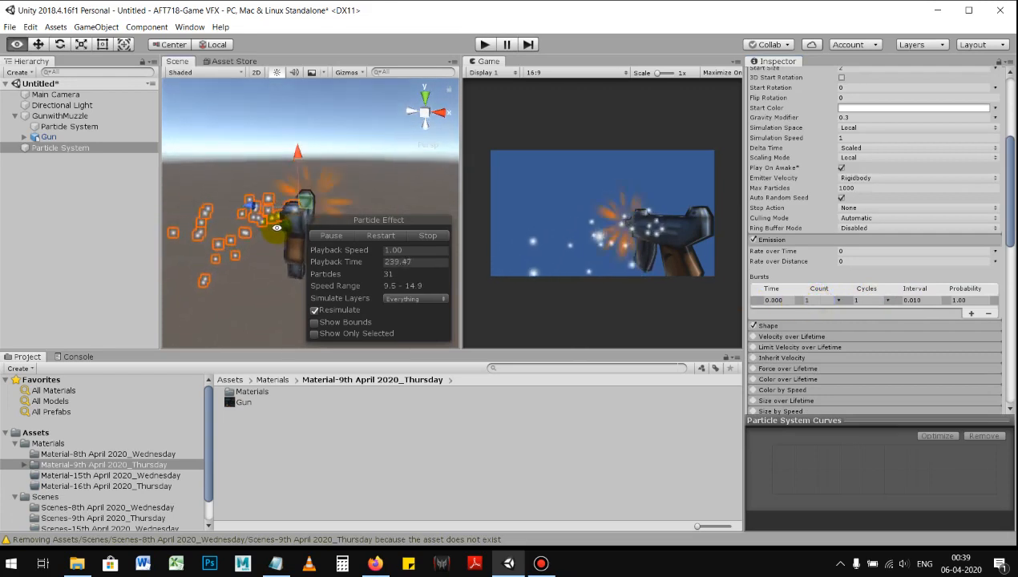
Step: Remove the emission burst, set Rate over Time to 1, and close the Emission settings
{"action": "left_click", "coordinate": [988, 312]}
{"action": "left_click", "coordinate": [873, 254]}
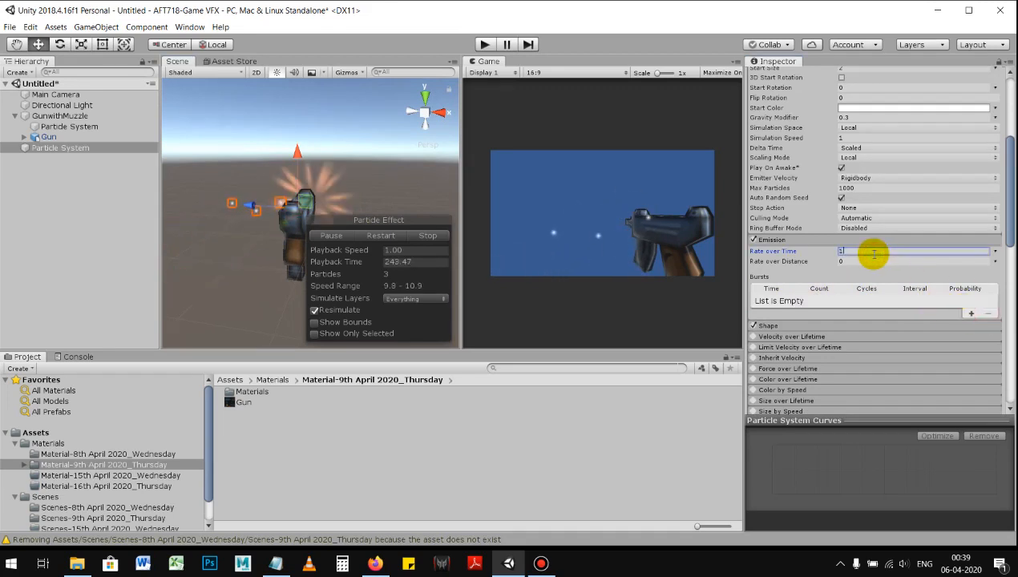
{"action": "left_click_drag", "start_coordinate": [343, 203], "coordinate": [337, 182], "text": "alt"}
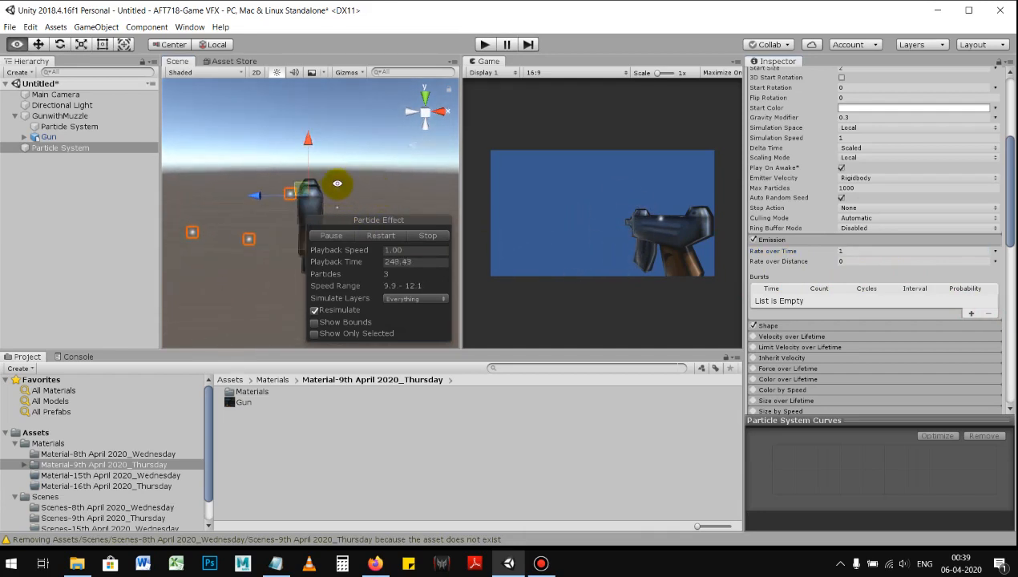
{"action": "left_click", "coordinate": [804, 241]}
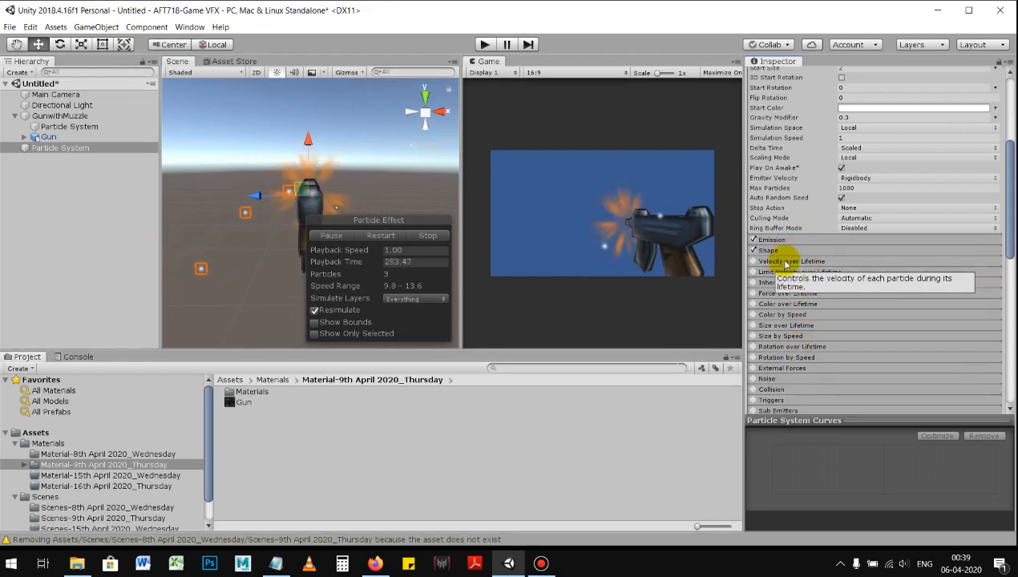
Step: Enable Velocity over Lifetime for the second Particle System, set its Linear Z to 3, and check the particles
{"action": "left_click", "coordinate": [802, 264]}
{"action": "left_click", "coordinate": [754, 261]}
{"action": "left_click", "coordinate": [808, 273]}
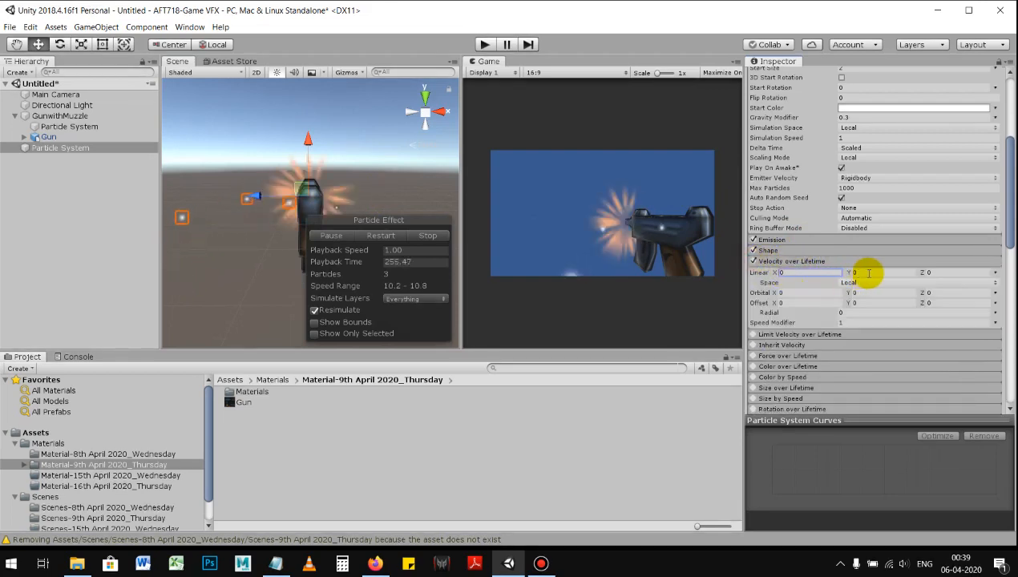
{"action": "left_click_drag", "start_coordinate": [359, 195], "coordinate": [363, 199], "text": "alt"}
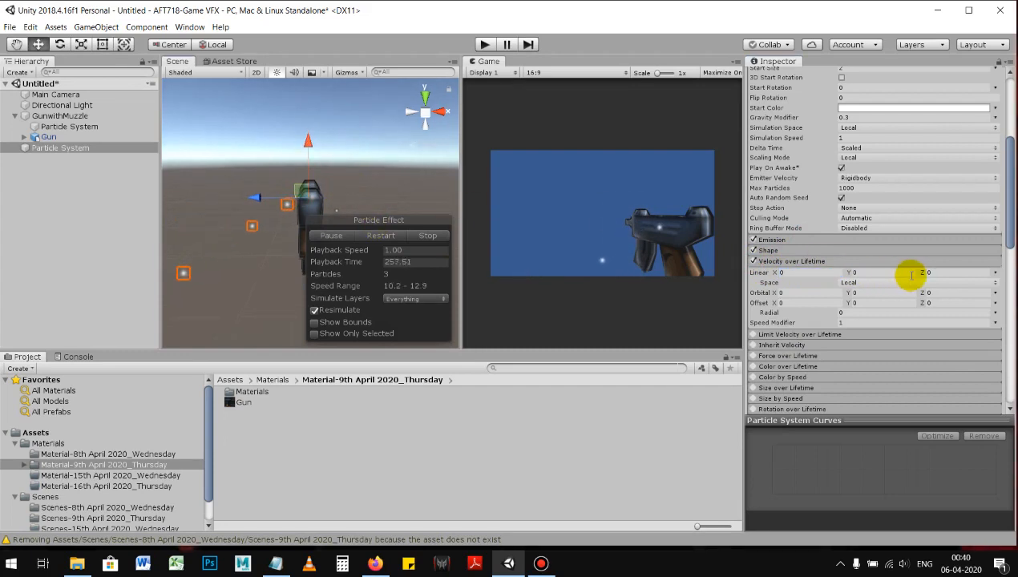
{"action": "left_click", "coordinate": [938, 272]}
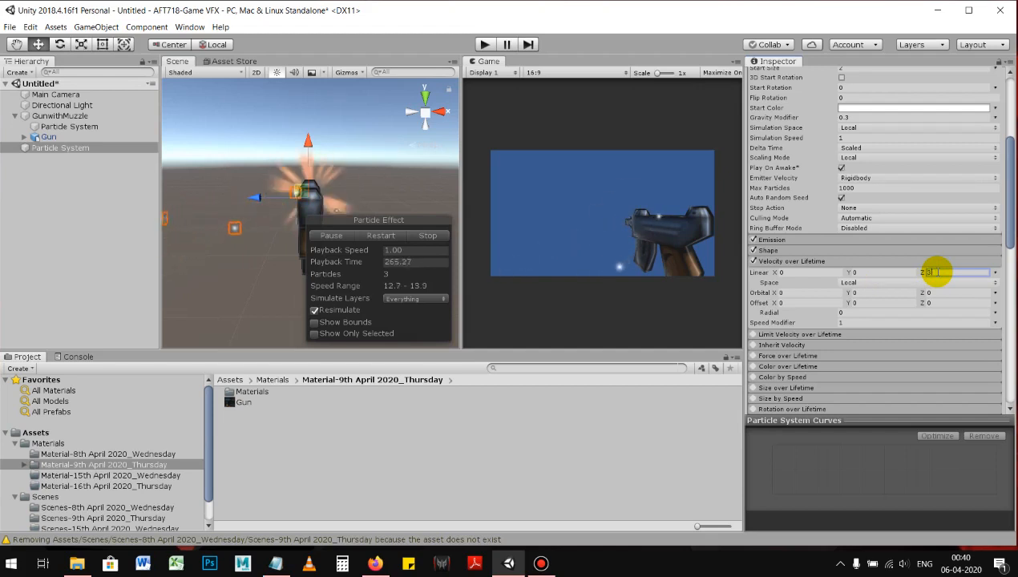
{"action": "type", "text": "3"}
{"action": "right_click_drag", "start_coordinate": [338, 180], "coordinate": [207, 198], "text": "alt"}
{"action": "right_click_drag", "start_coordinate": [308, 211], "coordinate": [218, 203], "text": "alt"}
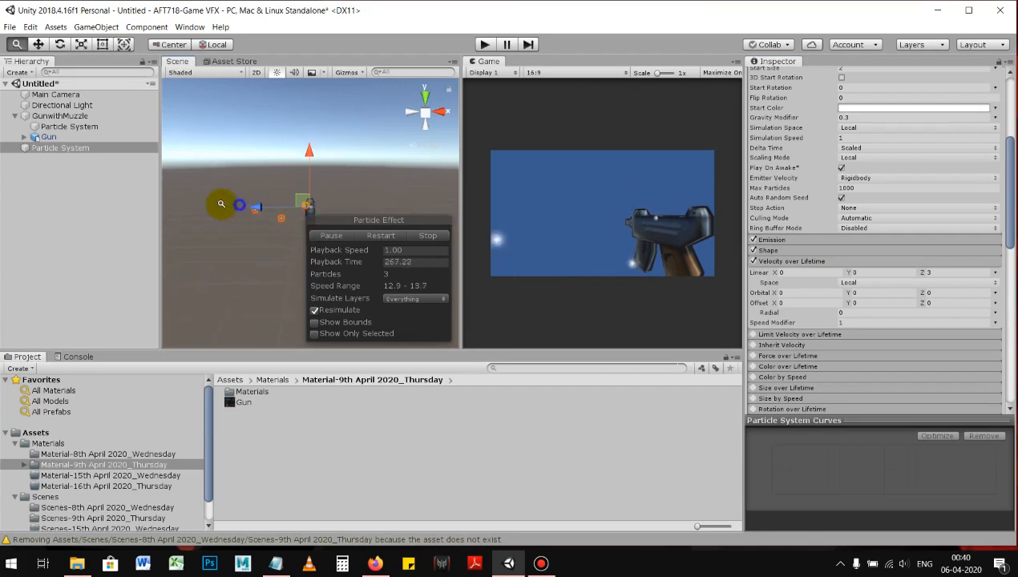
Step: Compare Velocity over Lifetime Linear Z values of 5 and 10 for the second Particle System, and settle on 5
{"action": "left_click", "coordinate": [944, 275]}
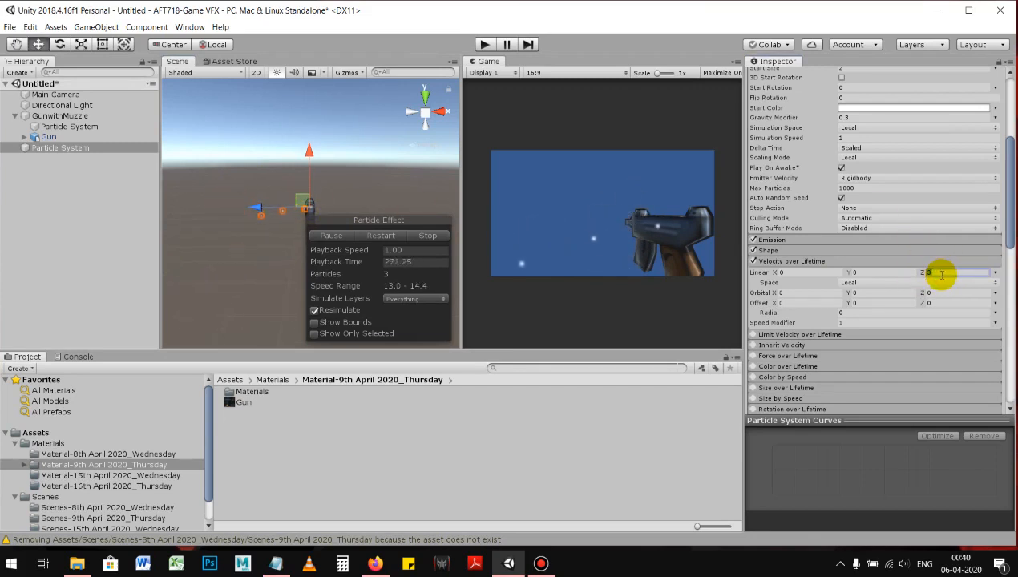
{"action": "type", "text": "5"}
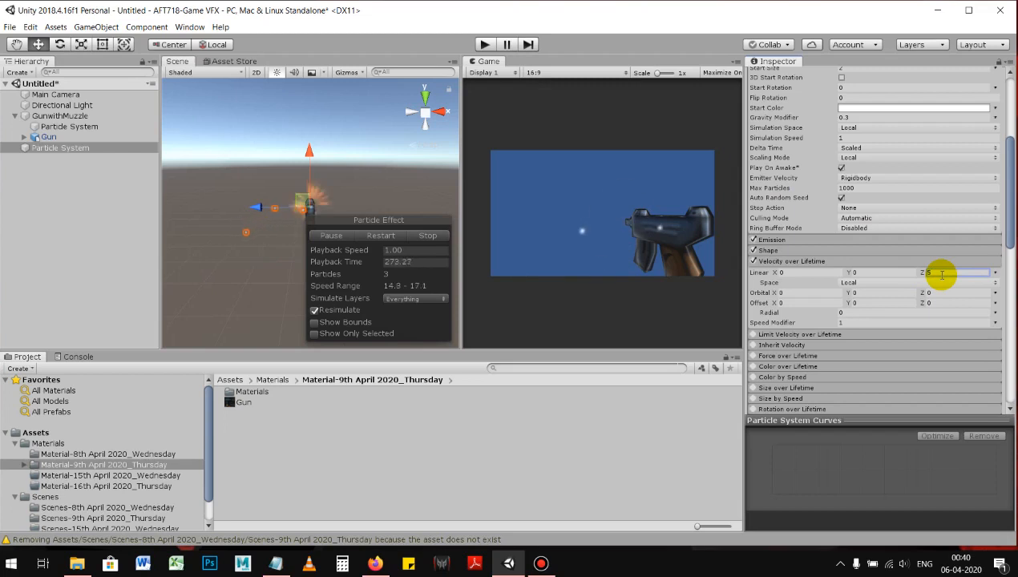
{"action": "right_click", "coordinate": [359, 177]}
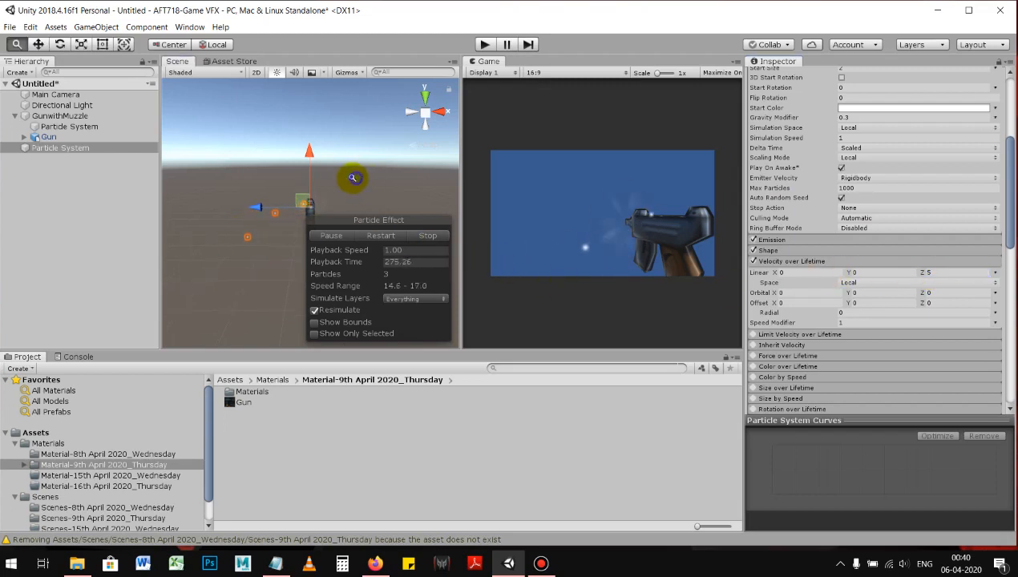
{"action": "left_click", "coordinate": [938, 272]}
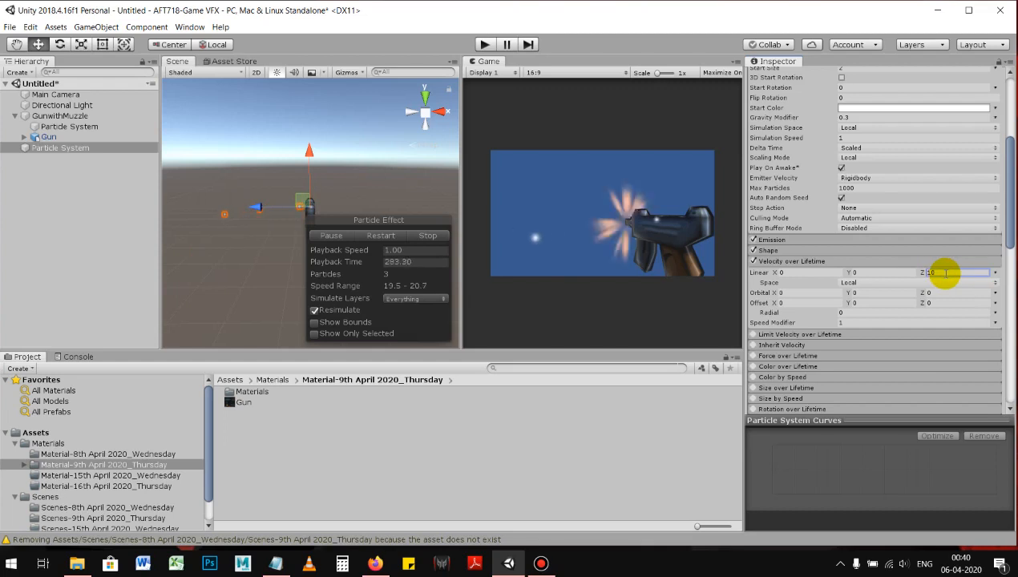
{"action": "left_click_drag", "start_coordinate": [945, 272], "coordinate": [917, 277]}
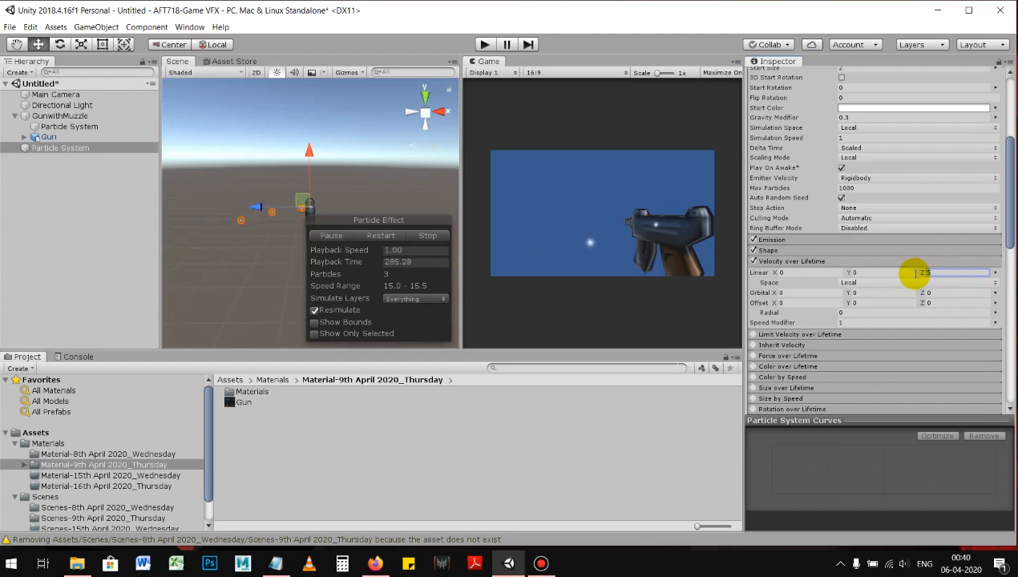
{"action": "type", "text": "5"}
{"action": "key", "text": "Return"}
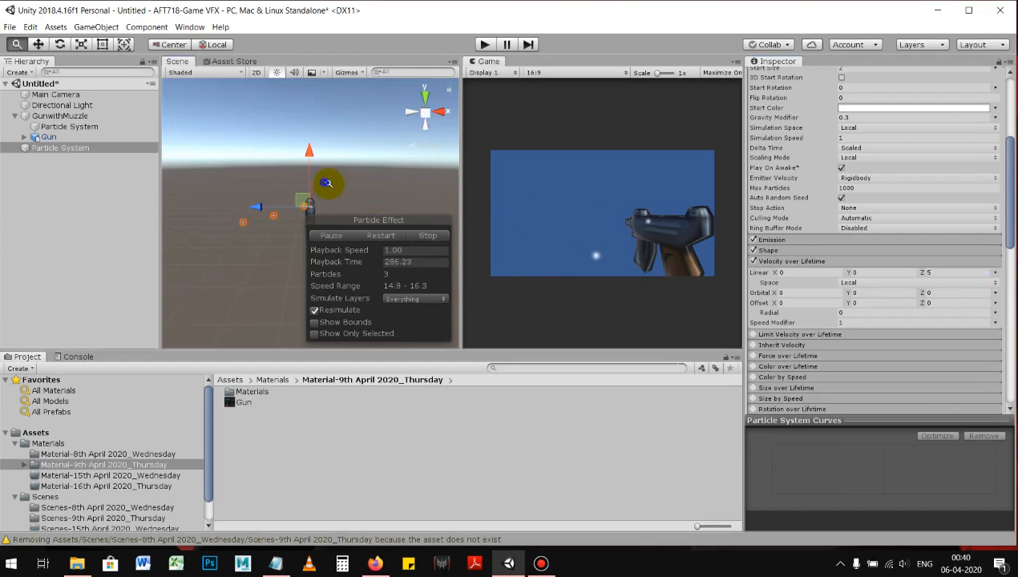
Step: Switch Velocity over Lifetime off and on again to compare its effect, and examine the ejected particles from around the gun
{"action": "left_click", "coordinate": [754, 262]}
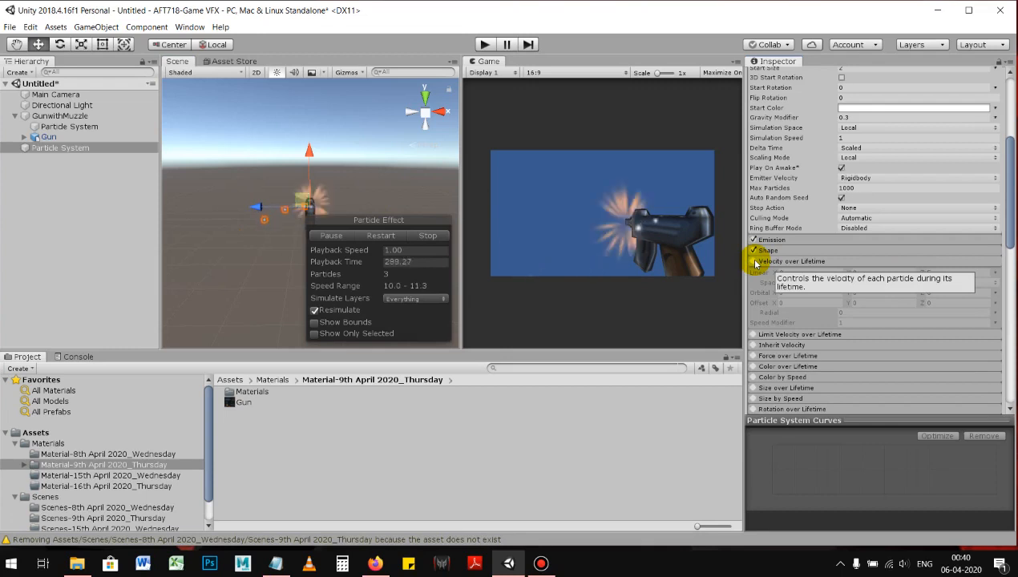
{"action": "left_click", "coordinate": [755, 262]}
{"action": "left_click_drag", "start_coordinate": [364, 188], "coordinate": [411, 157], "text": "alt"}
{"action": "right_click_drag", "start_coordinate": [324, 195], "coordinate": [501, 226], "text": "alt"}
{"action": "left_click_drag", "start_coordinate": [313, 166], "coordinate": [405, 185], "text": "alt"}
{"action": "left_click_drag", "start_coordinate": [313, 156], "coordinate": [304, 189]}
Step: Open the Renderer settings of the second Particle System
{"action": "scroll", "coordinate": [761, 266], "scroll_direction": "down", "scroll_amount": 10}
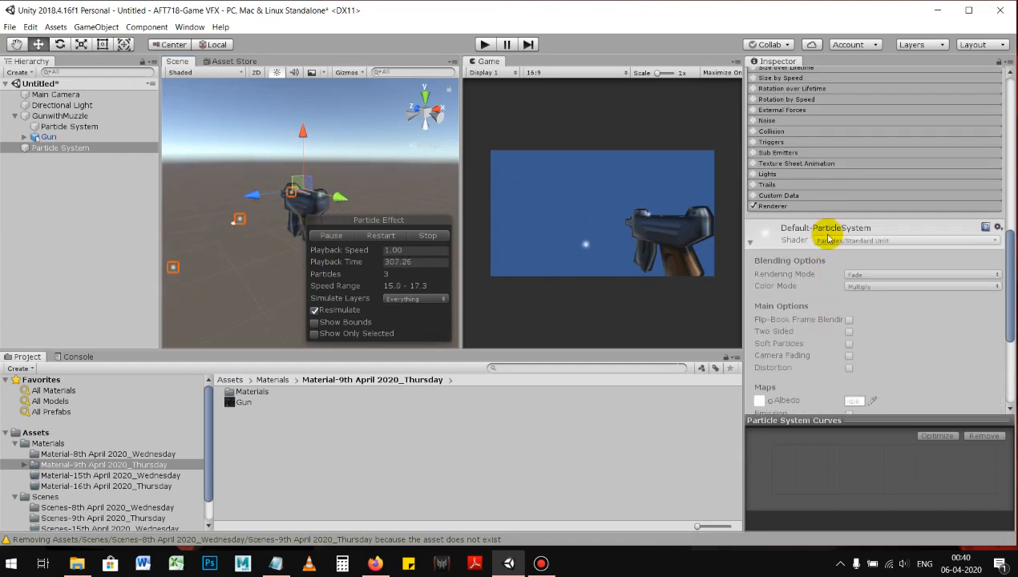
{"action": "left_click", "coordinate": [826, 206]}
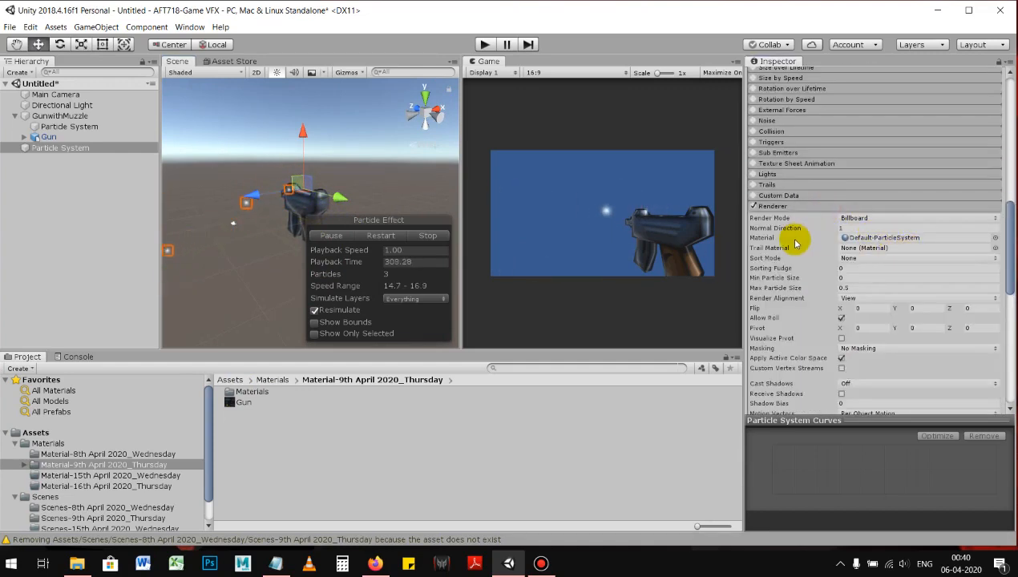
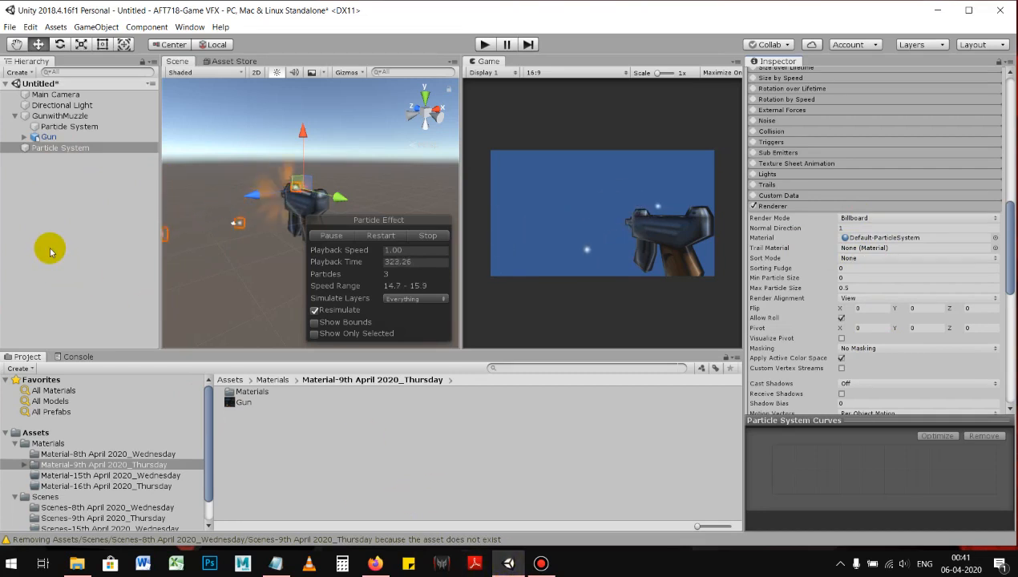
Step: Create a Cylinder 3D object in the scene and move it beside the gun to X position -17.7
{"action": "right_click", "coordinate": [89, 210]}
{"action": "mouse_move", "coordinate": [165, 304]}
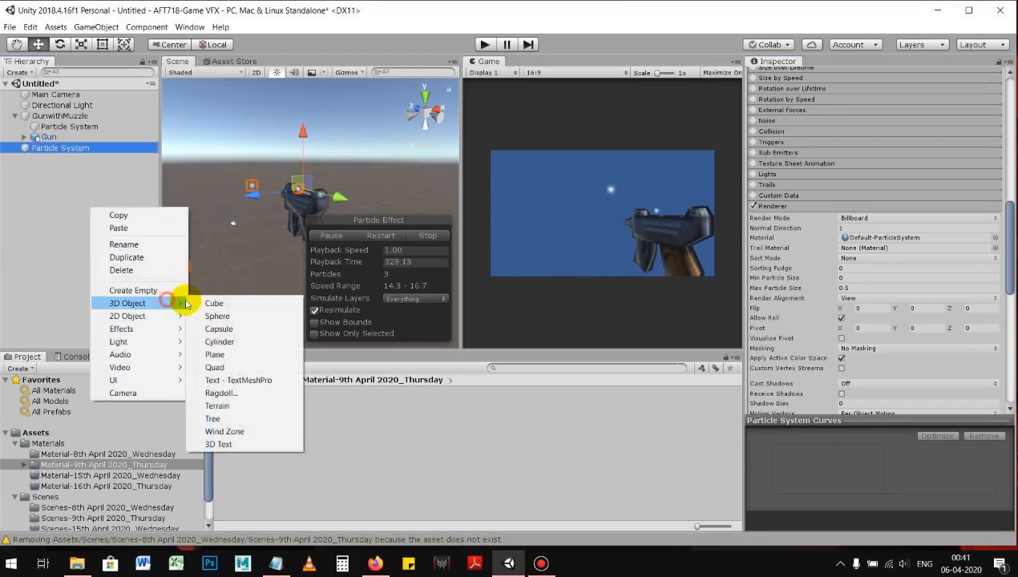
{"action": "left_click", "coordinate": [237, 344]}
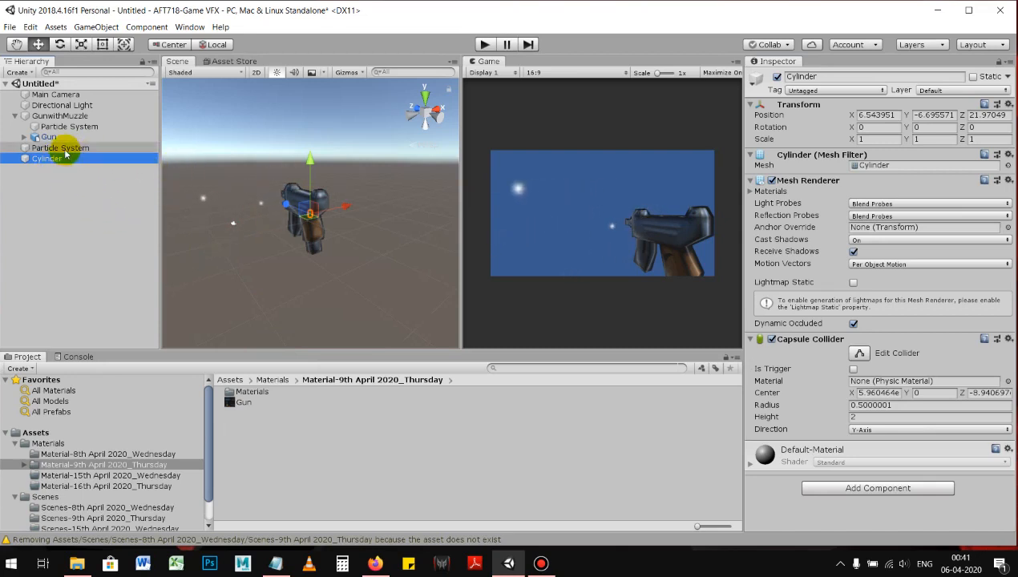
{"action": "right_click_drag", "start_coordinate": [361, 250], "coordinate": [326, 219], "text": "alt"}
{"action": "left_click_drag", "start_coordinate": [337, 209], "coordinate": [299, 225]}
Step: Rotate the Cylinder about its X axis to about -90.4 degrees so it lies flat
{"action": "left_click_drag", "start_coordinate": [235, 237], "coordinate": [345, 368], "text": "alt"}
{"action": "key", "text": "e"}
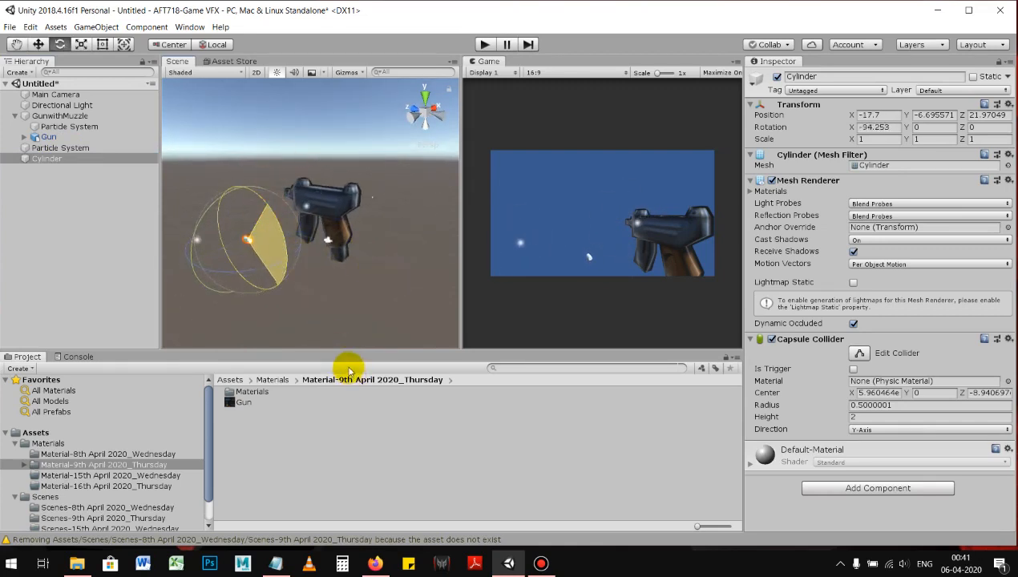
{"action": "key", "text": "w"}
{"action": "left_click_drag", "start_coordinate": [341, 302], "coordinate": [212, 204], "text": "alt"}
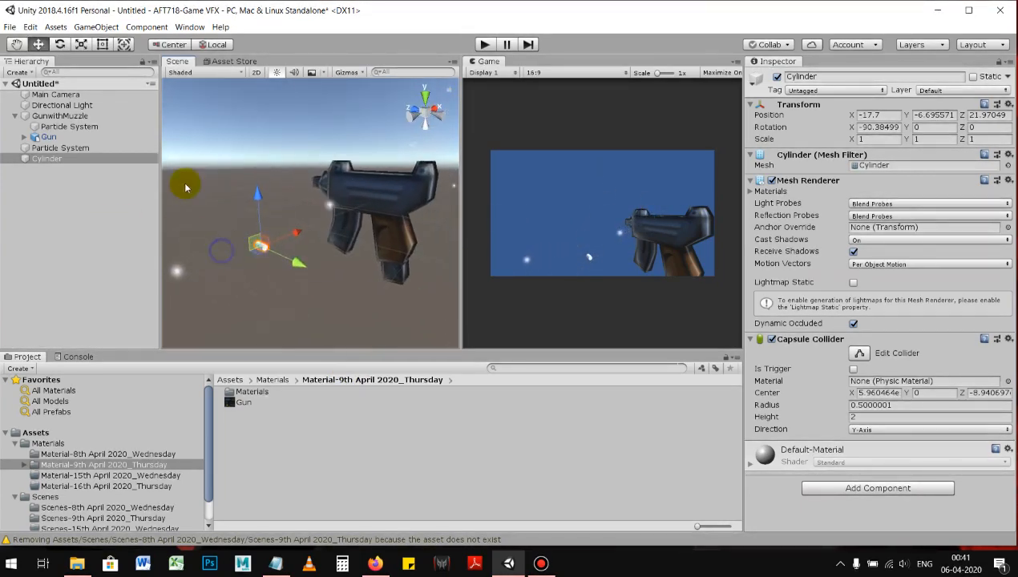
Step: Set the second Particle System's Renderer render mode to Mesh
{"action": "left_click", "coordinate": [85, 150]}
{"action": "left_click_drag", "start_coordinate": [267, 223], "coordinate": [255, 197], "text": "alt"}
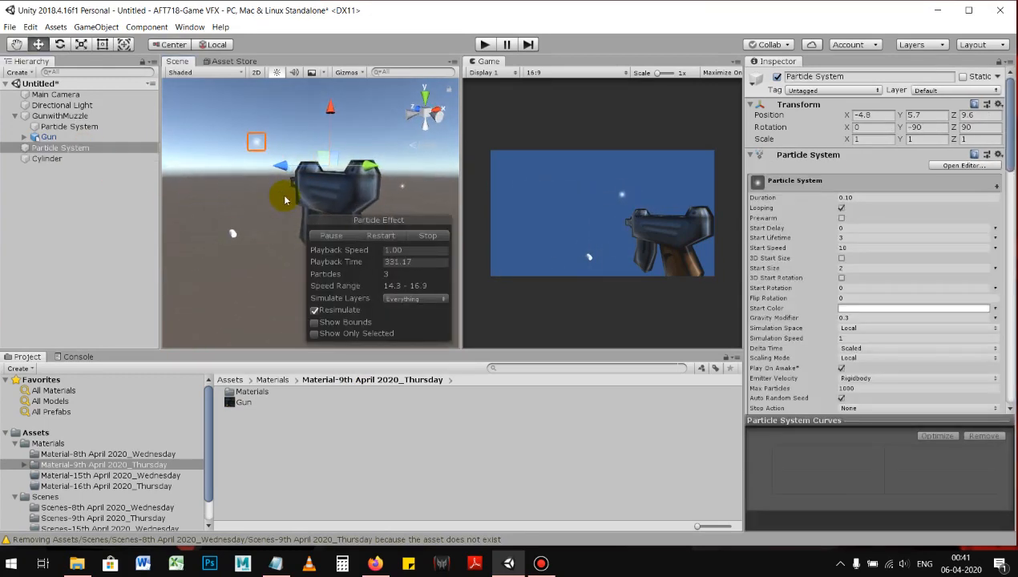
{"action": "scroll", "coordinate": [802, 289], "scroll_direction": "down", "scroll_amount": 4}
{"action": "scroll", "coordinate": [802, 297], "scroll_direction": "down", "scroll_amount": 10}
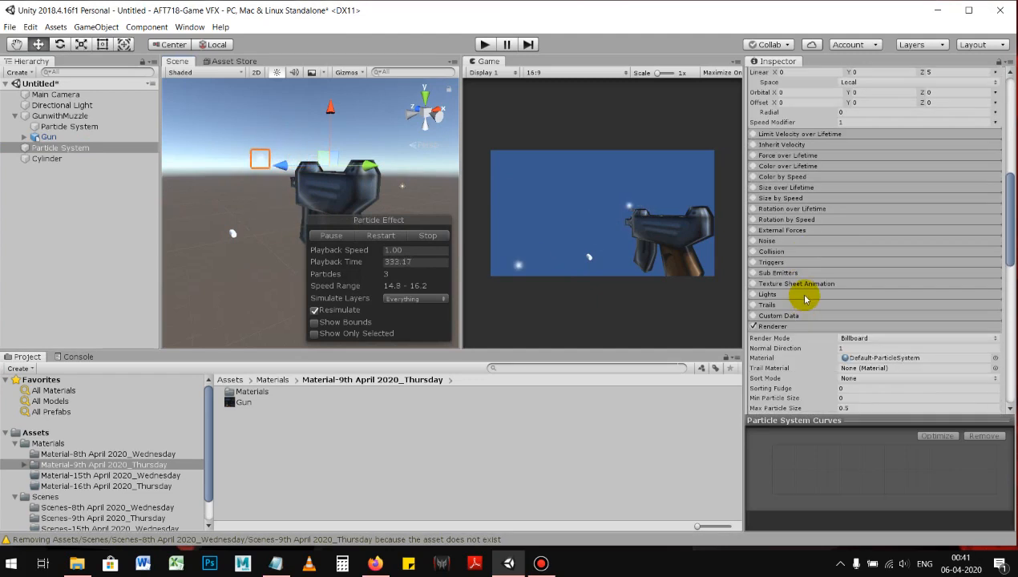
{"action": "scroll", "coordinate": [802, 325], "scroll_direction": "down", "scroll_amount": 3}
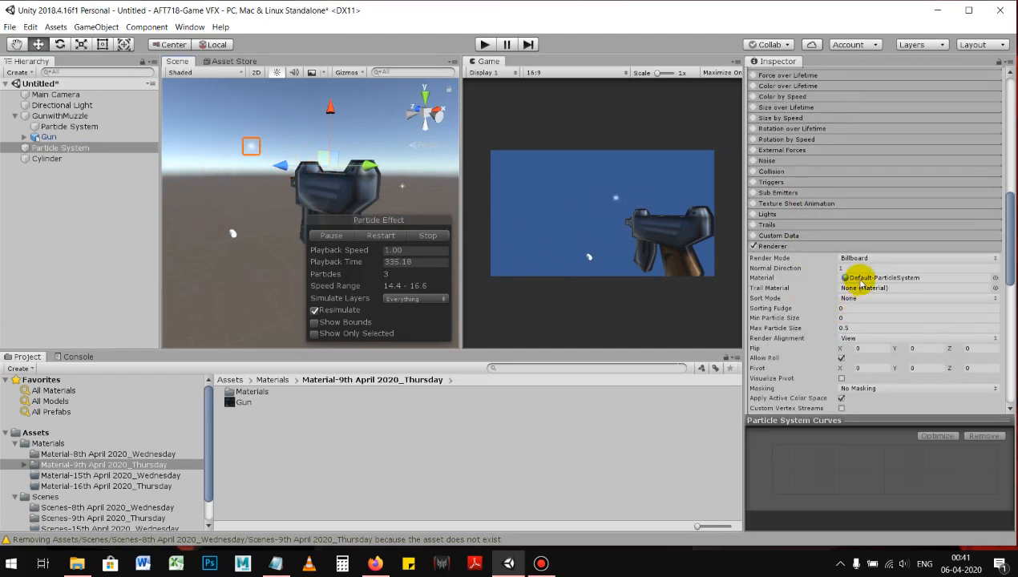
{"action": "left_click", "coordinate": [867, 259]}
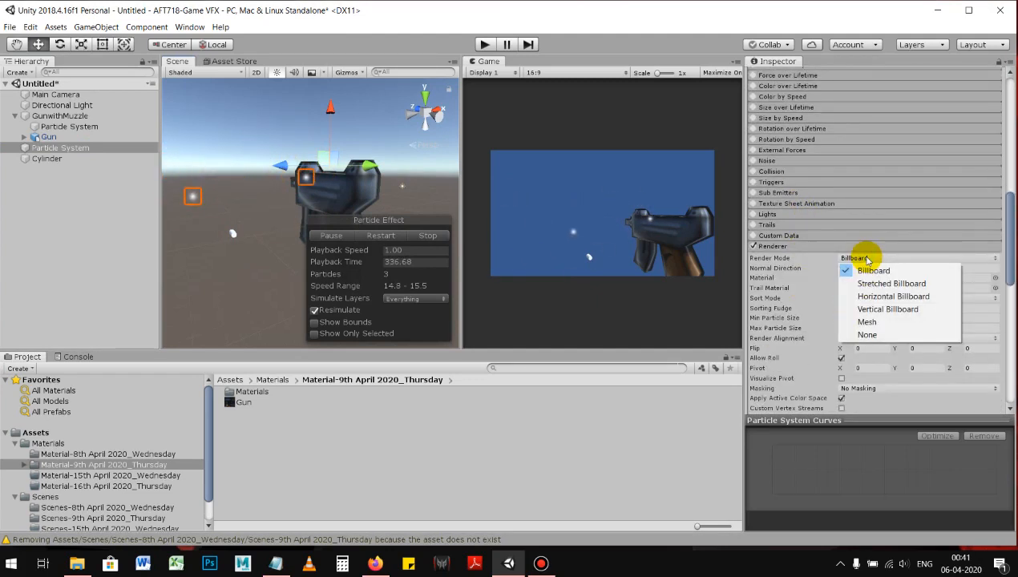
{"action": "left_click", "coordinate": [867, 322]}
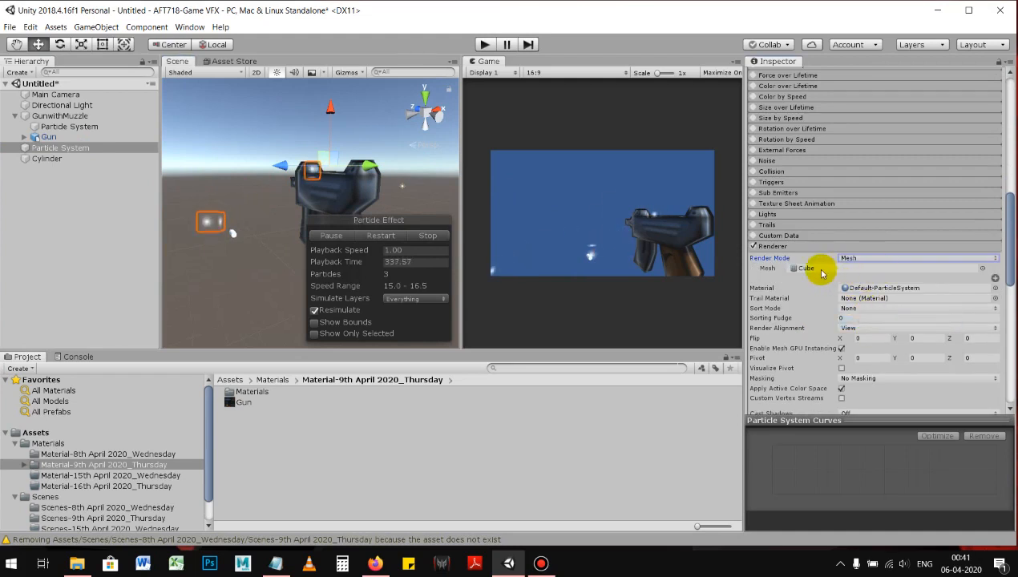
Step: Try the scene's Cylinder object and the Capsule as the particle mesh, and settle on the built-in Cylinder mesh
{"action": "left_click_drag", "start_coordinate": [46, 159], "coordinate": [810, 268]}
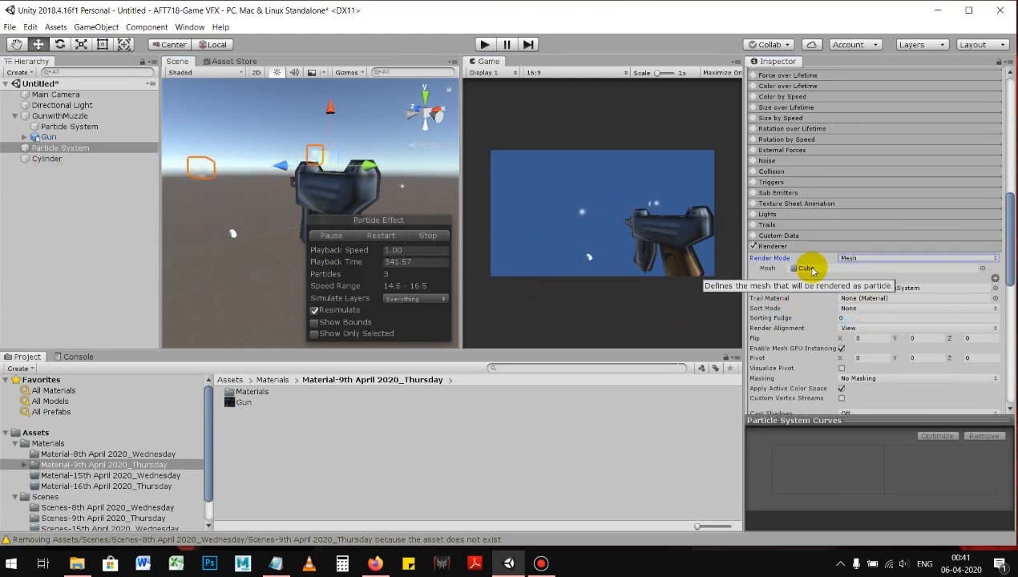
{"action": "left_click_drag", "start_coordinate": [55, 160], "coordinate": [56, 164]}
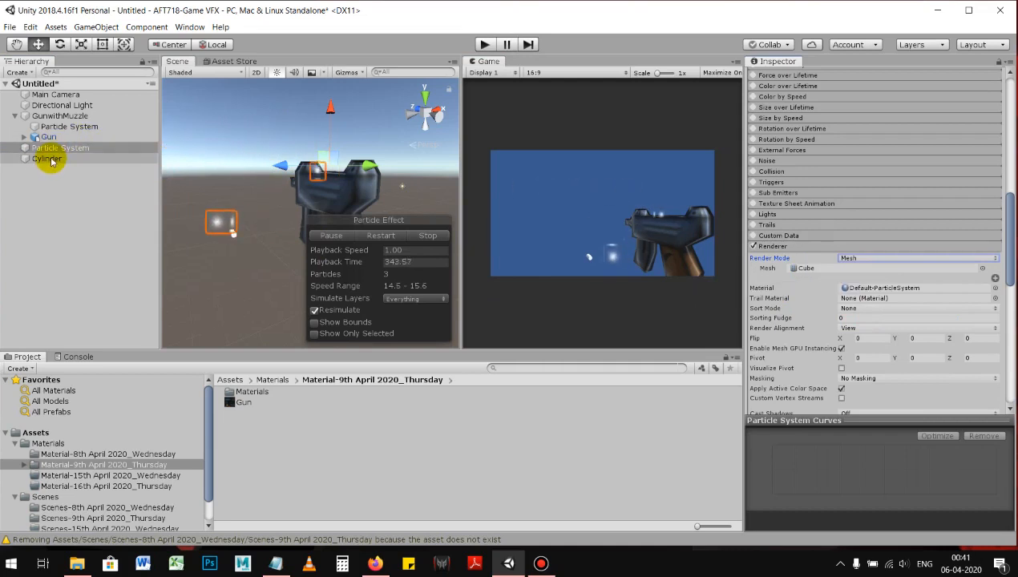
{"action": "left_click", "coordinate": [983, 269]}
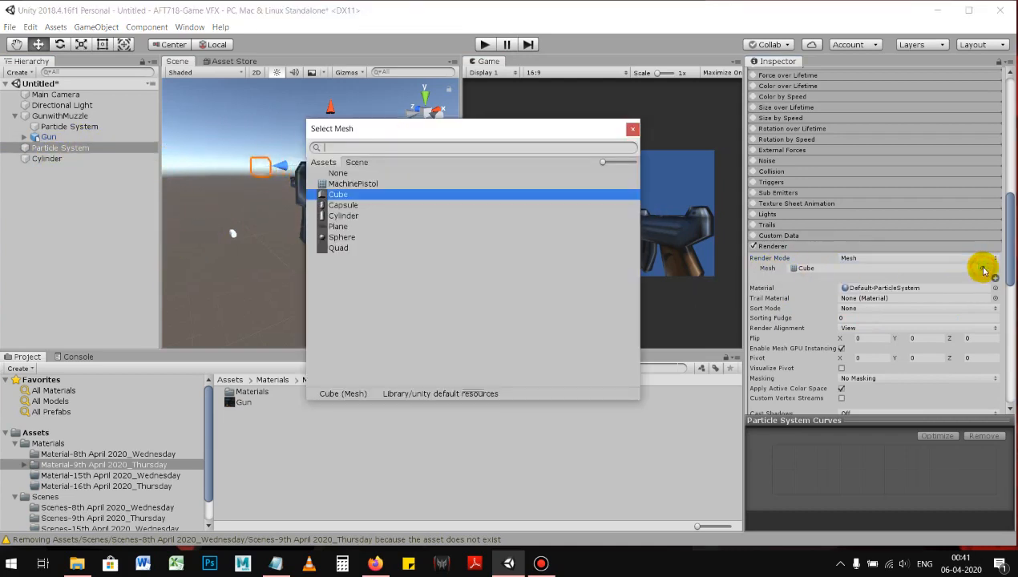
{"action": "left_click", "coordinate": [348, 206]}
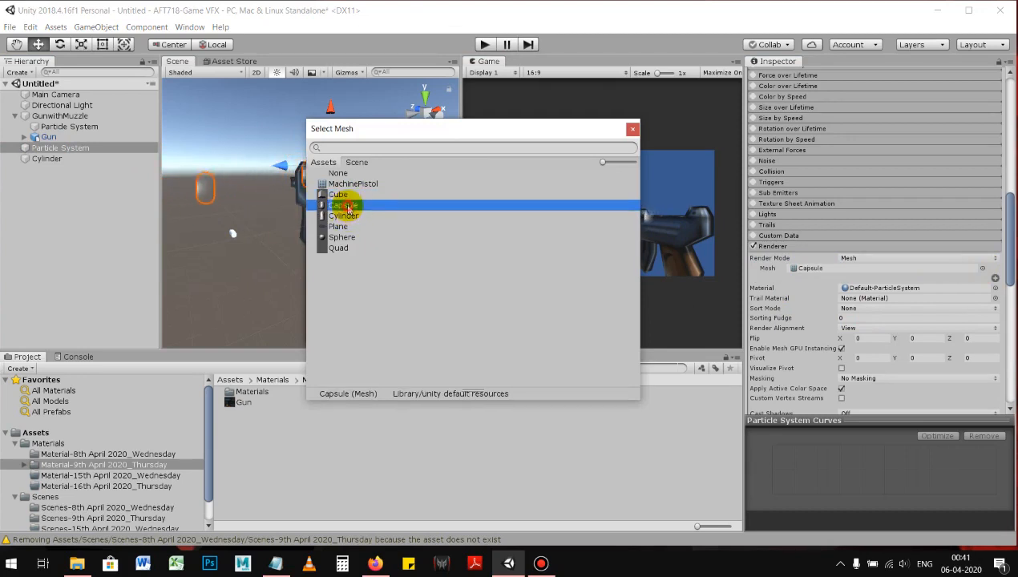
{"action": "left_click", "coordinate": [359, 217]}
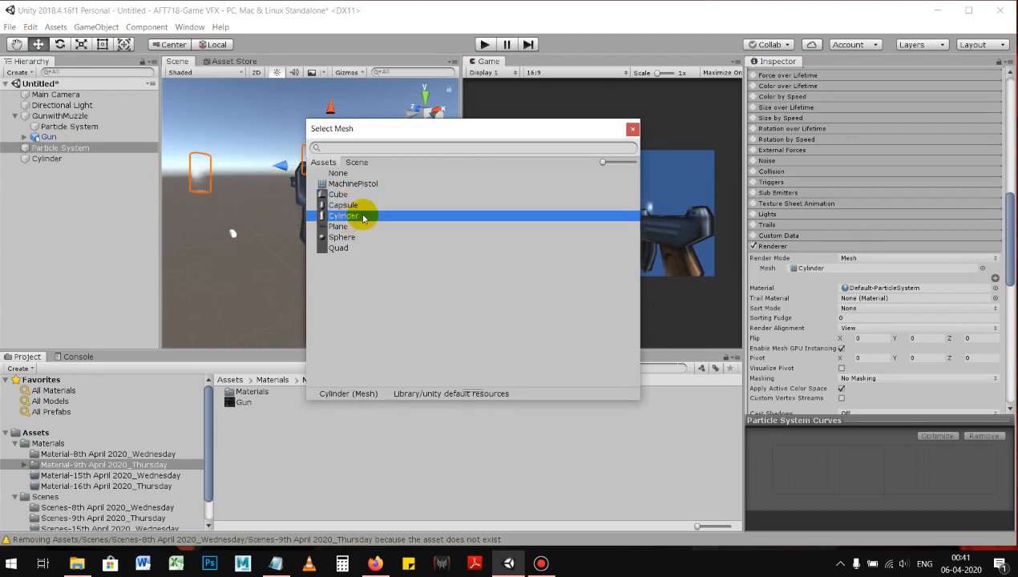
{"action": "double_click", "coordinate": [353, 217]}
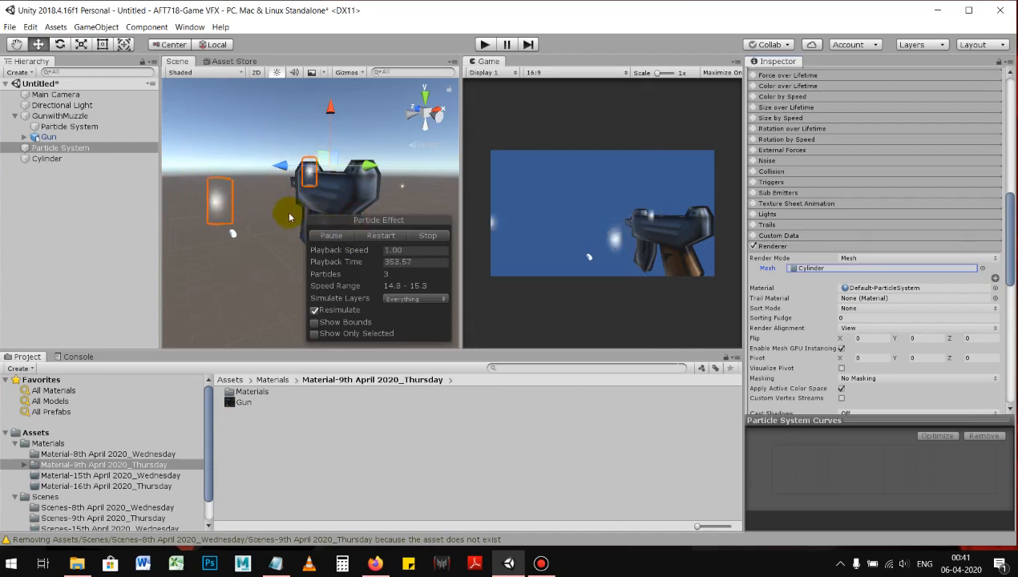
Step: Examine the second Particle System's main settings and its cylinder-shaped particles from around the gun
{"action": "left_click", "coordinate": [71, 158]}
{"action": "left_click", "coordinate": [80, 148]}
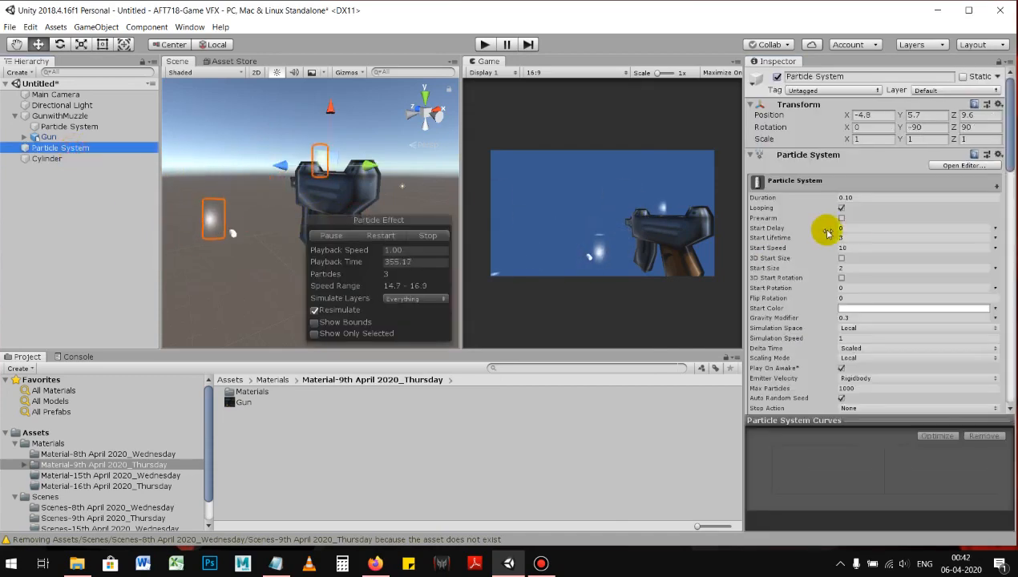
{"action": "scroll", "coordinate": [808, 287], "scroll_direction": "down", "scroll_amount": 2}
{"action": "scroll", "coordinate": [812, 280], "scroll_direction": "up", "scroll_amount": 2}
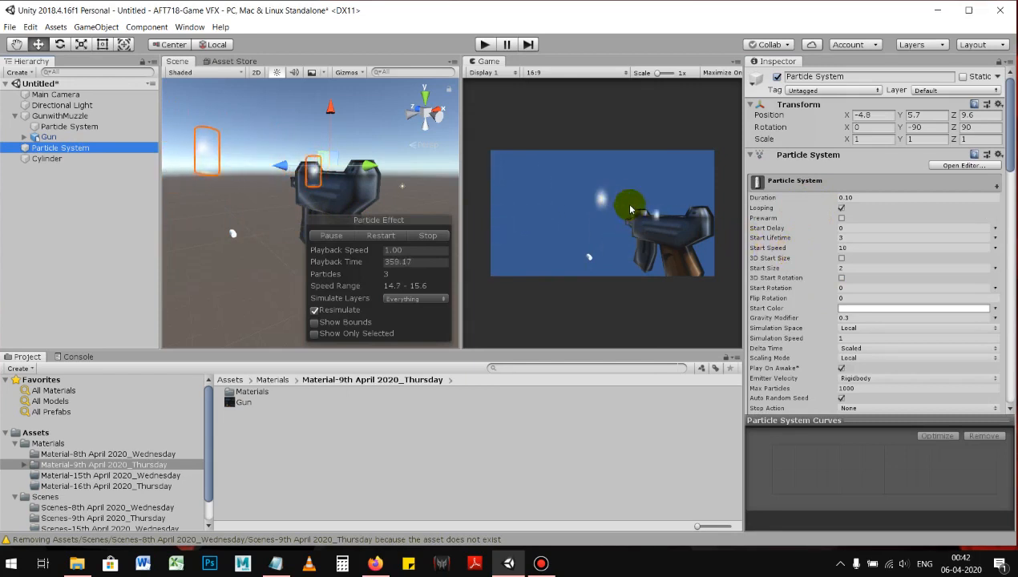
{"action": "left_click_drag", "start_coordinate": [282, 180], "coordinate": [263, 193], "text": "alt"}
{"action": "right_click_drag", "start_coordinate": [263, 194], "coordinate": [238, 202], "text": "alt"}
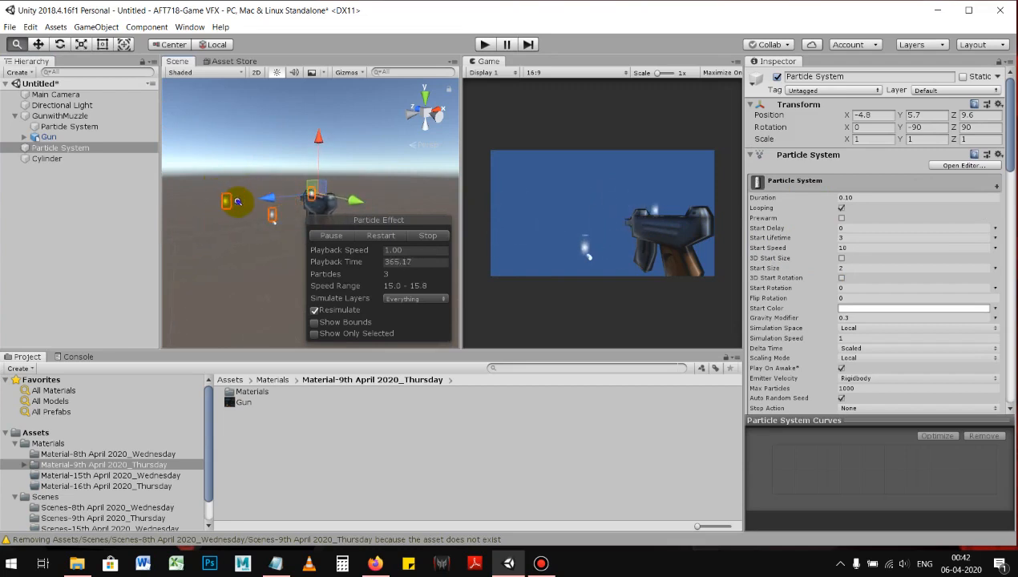
{"action": "left_click_drag", "start_coordinate": [243, 221], "coordinate": [259, 244], "text": "alt"}
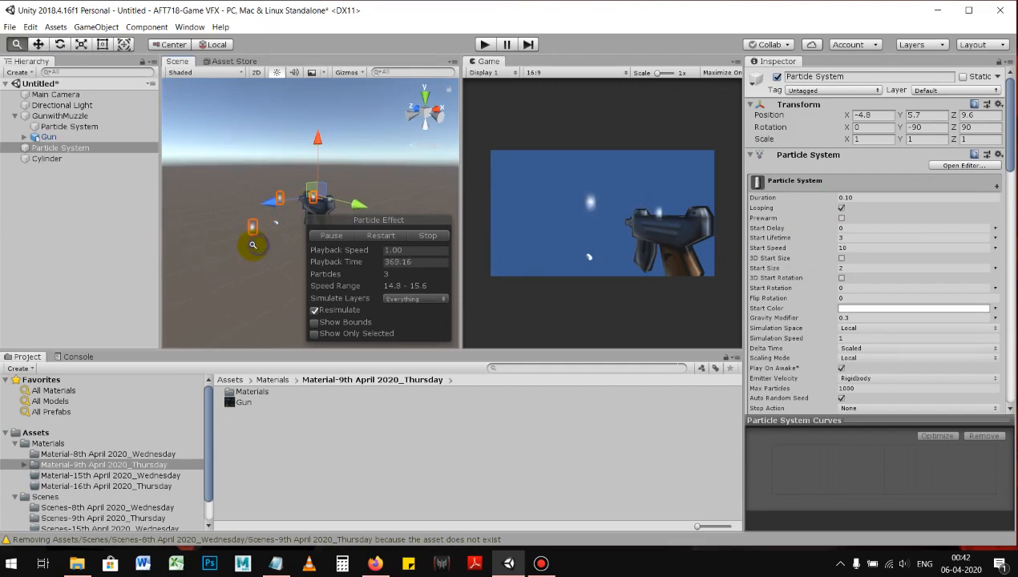
Step: Select the Cylinder, switch to Firefox, and search Google for "bullet shell"
{"action": "double_click", "coordinate": [96, 159]}
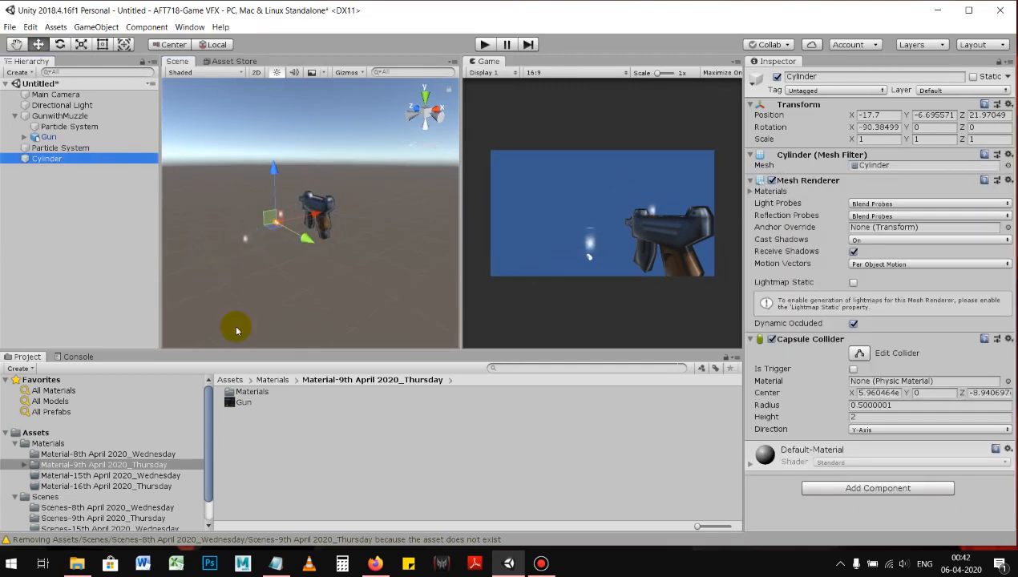
{"action": "right_click", "coordinate": [67, 235]}
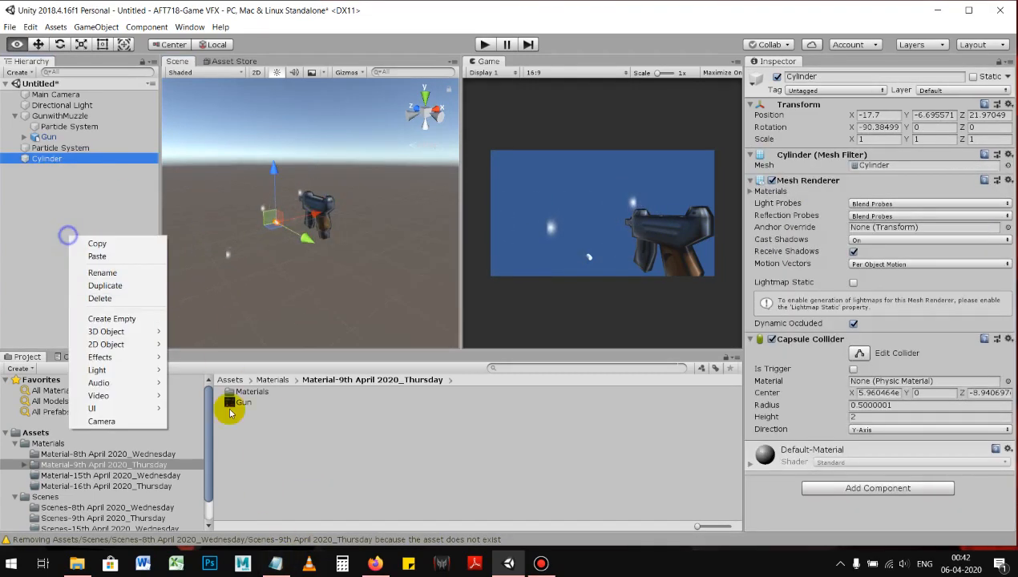
{"action": "left_click", "coordinate": [381, 567]}
{"action": "left_click", "coordinate": [400, 36]}
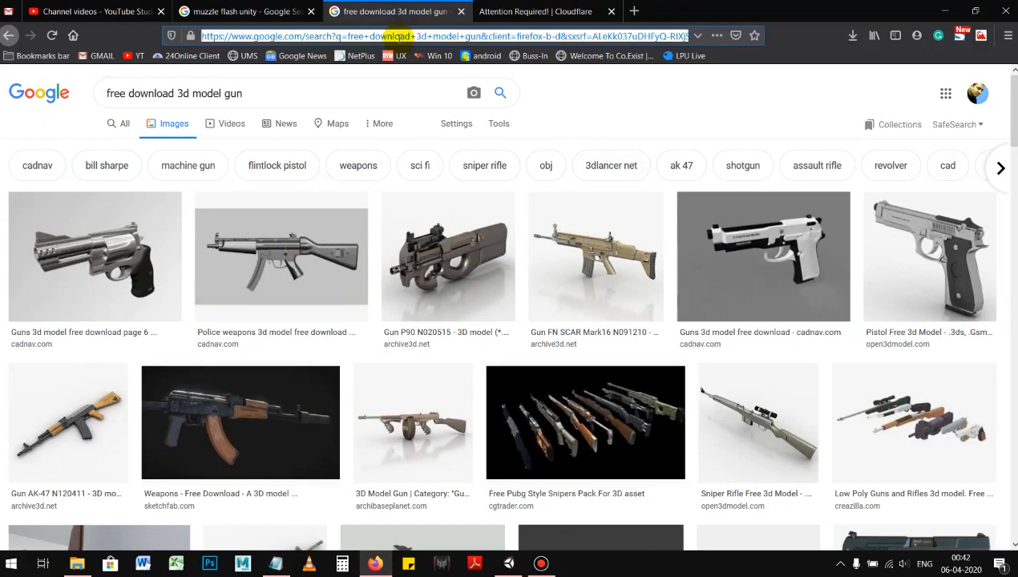
{"action": "type", "text": "bulet"}
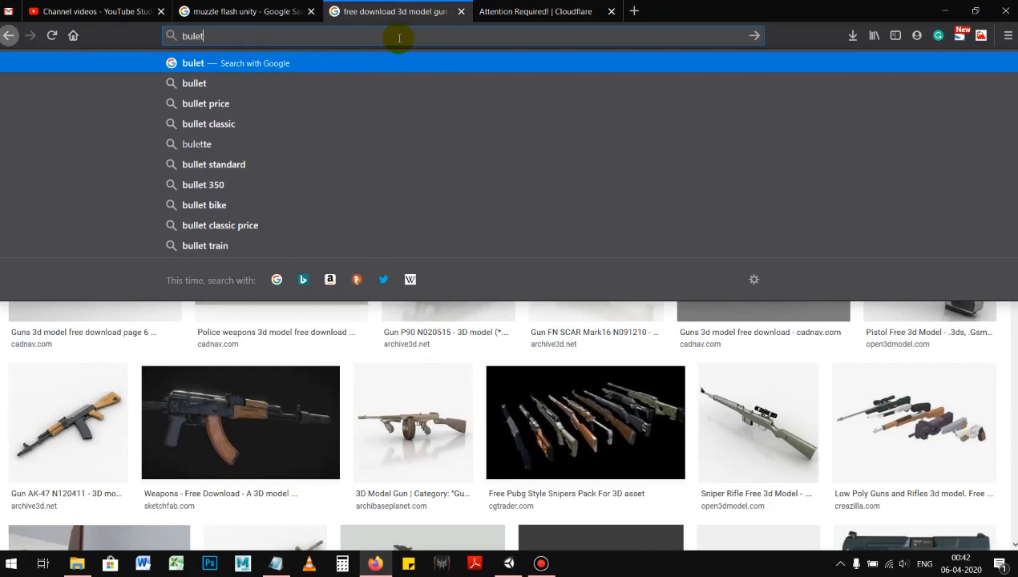
{"action": "type", "text": " shel"}
{"action": "key", "text": "Return"}
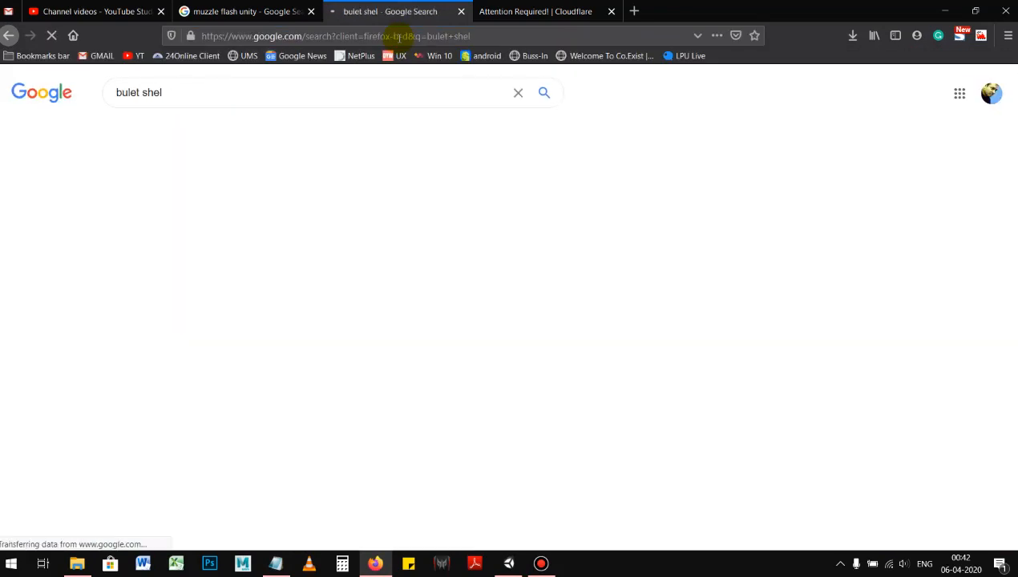
{"action": "left_click", "coordinate": [265, 189]}
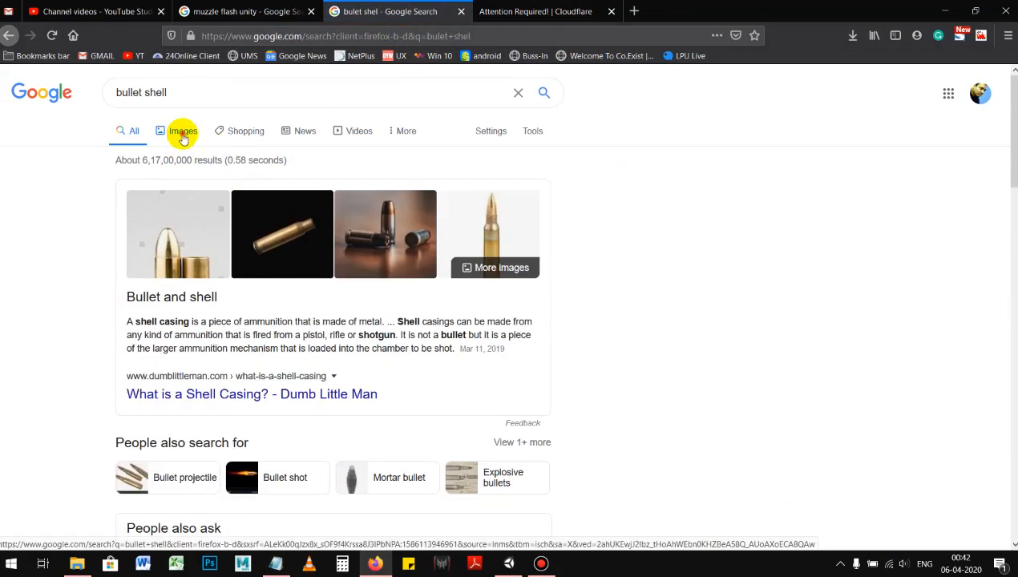
Step: Show the image results and search them for "bullet shell texture"
{"action": "left_click", "coordinate": [177, 130]}
{"action": "left_click", "coordinate": [206, 92]}
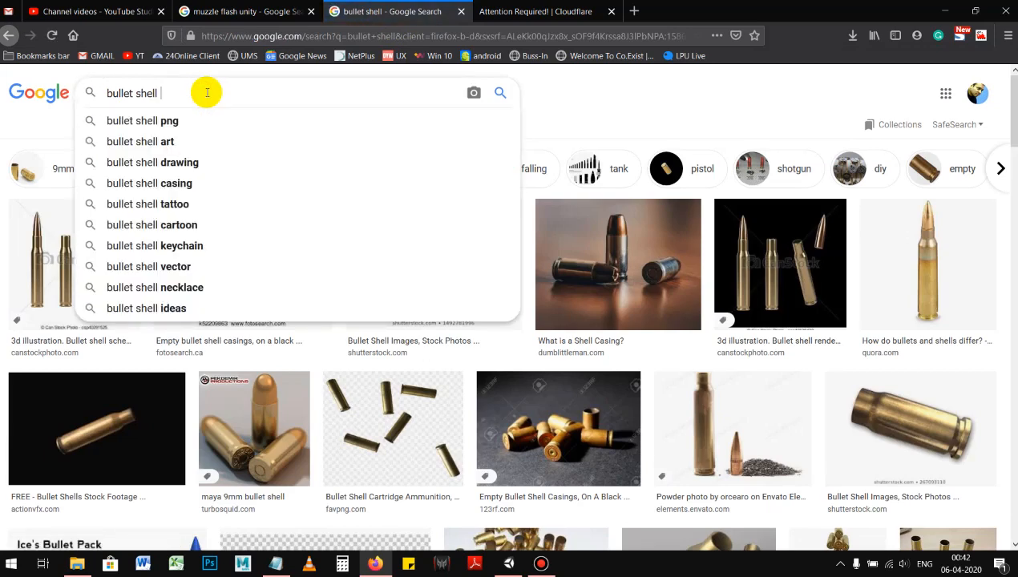
{"action": "type", "text": "text"}
{"action": "key", "text": "Return"}
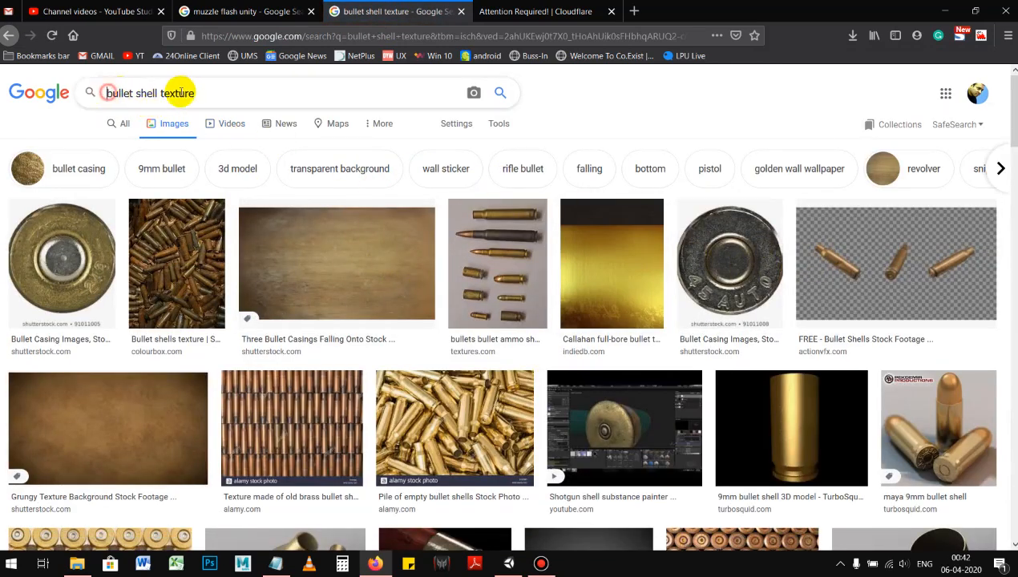
Step: Refine the image search to "cartoon bullet shell texture" and open the Shutterstock page of the cartoon bullets result
{"action": "type", "text": "oon"}
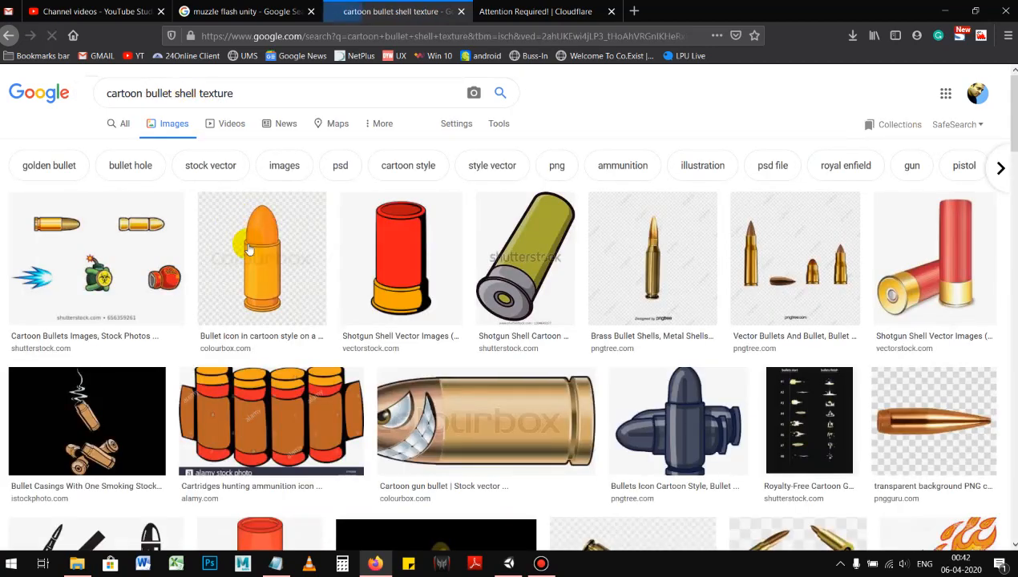
{"action": "scroll", "coordinate": [463, 358], "scroll_direction": "down", "scroll_amount": 2}
{"action": "scroll", "coordinate": [462, 358], "scroll_direction": "up", "scroll_amount": 2}
{"action": "left_click", "coordinate": [64, 229]}
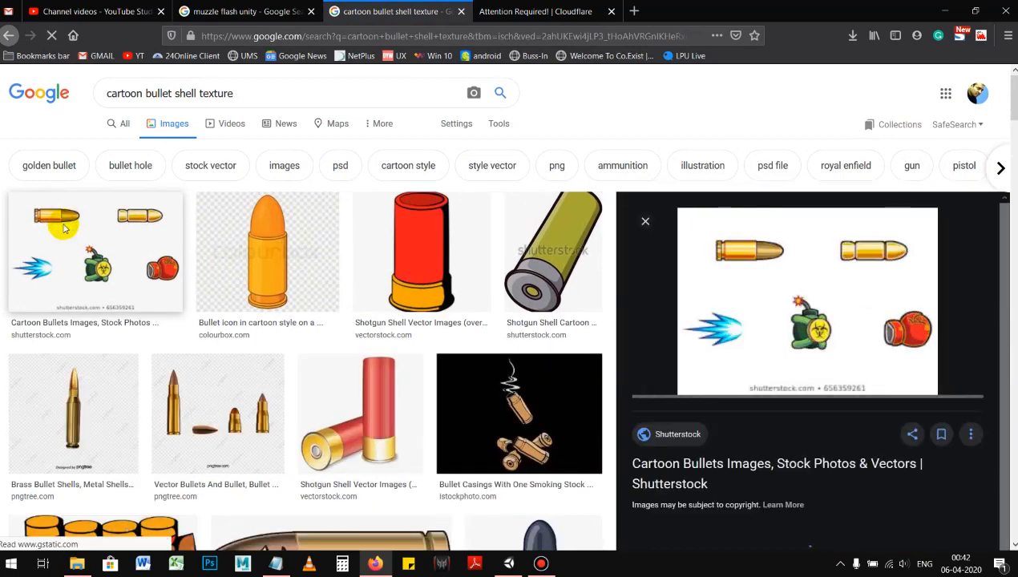
{"action": "left_click", "coordinate": [681, 203]}
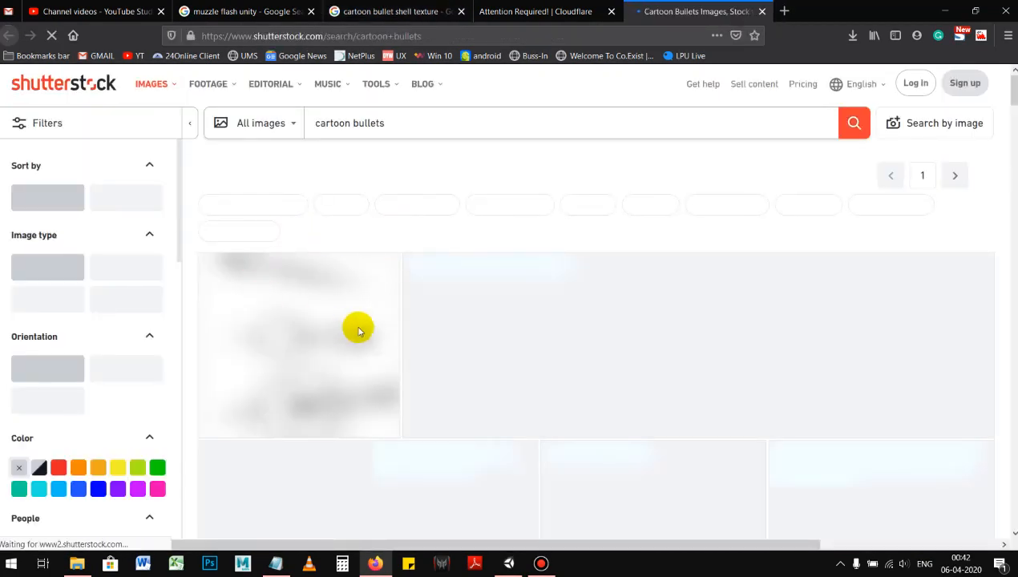
Step: Browse the Shutterstock cartoon bullets results, open the image with two bullets, bomb and boxing glove, and enlarge it
{"action": "scroll", "coordinate": [482, 382], "scroll_direction": "down", "scroll_amount": 1}
{"action": "scroll", "coordinate": [482, 382], "scroll_direction": "down", "scroll_amount": 1}
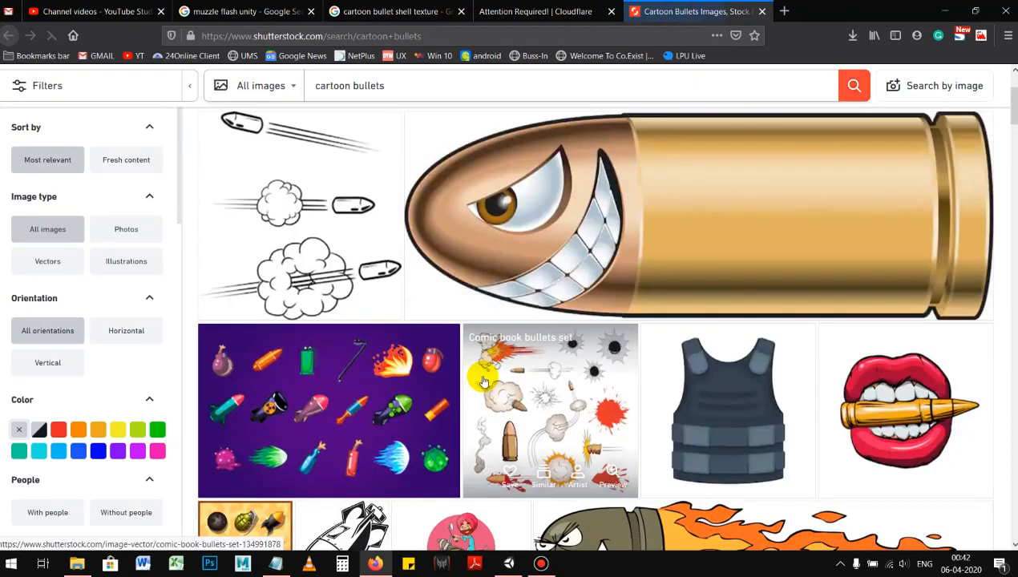
{"action": "scroll", "coordinate": [483, 382], "scroll_direction": "down", "scroll_amount": 3}
{"action": "scroll", "coordinate": [464, 374], "scroll_direction": "down", "scroll_amount": 4}
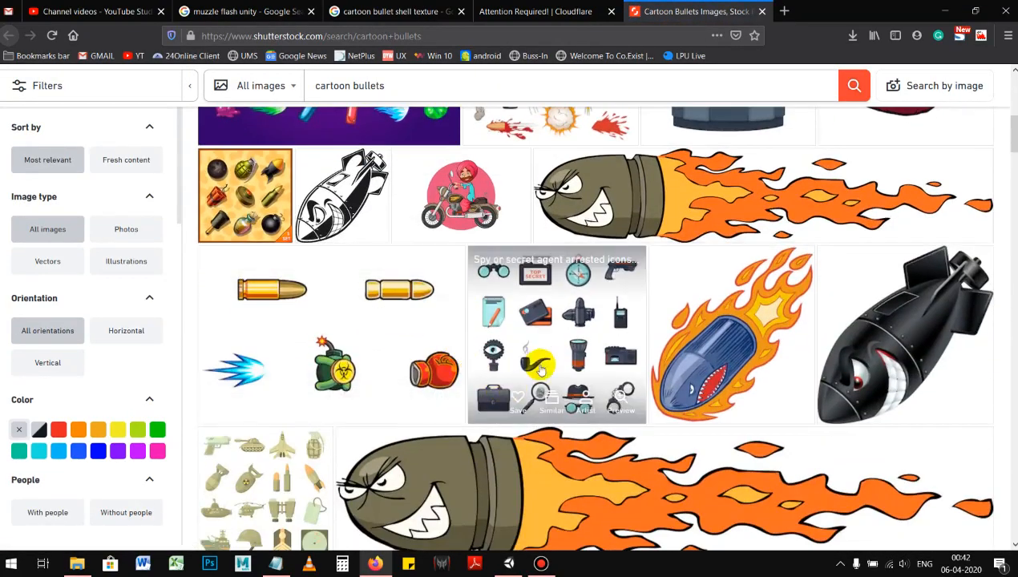
{"action": "scroll", "coordinate": [630, 404], "scroll_direction": "down", "scroll_amount": 2}
{"action": "left_click", "coordinate": [274, 224]}
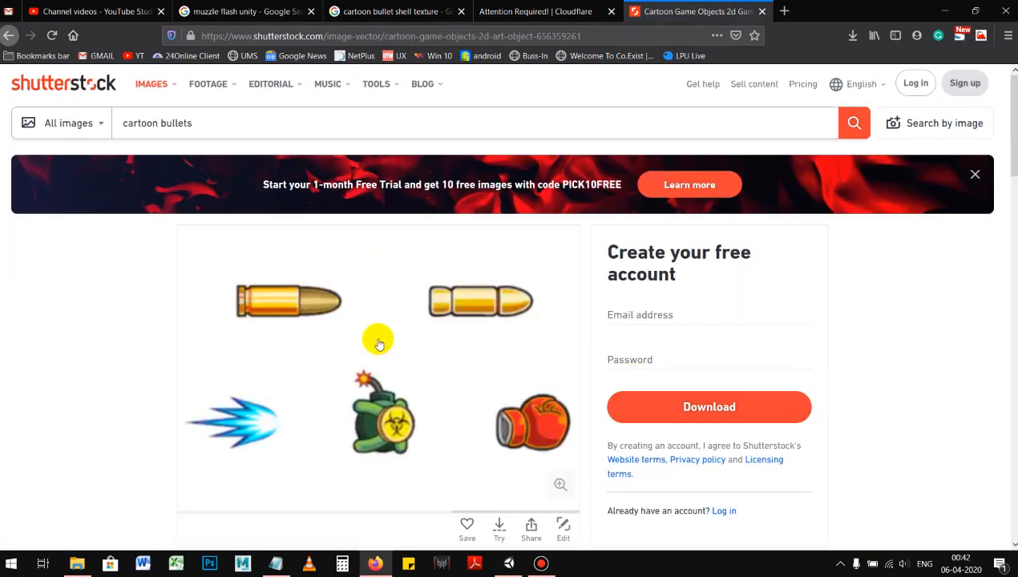
{"action": "left_click", "coordinate": [292, 311]}
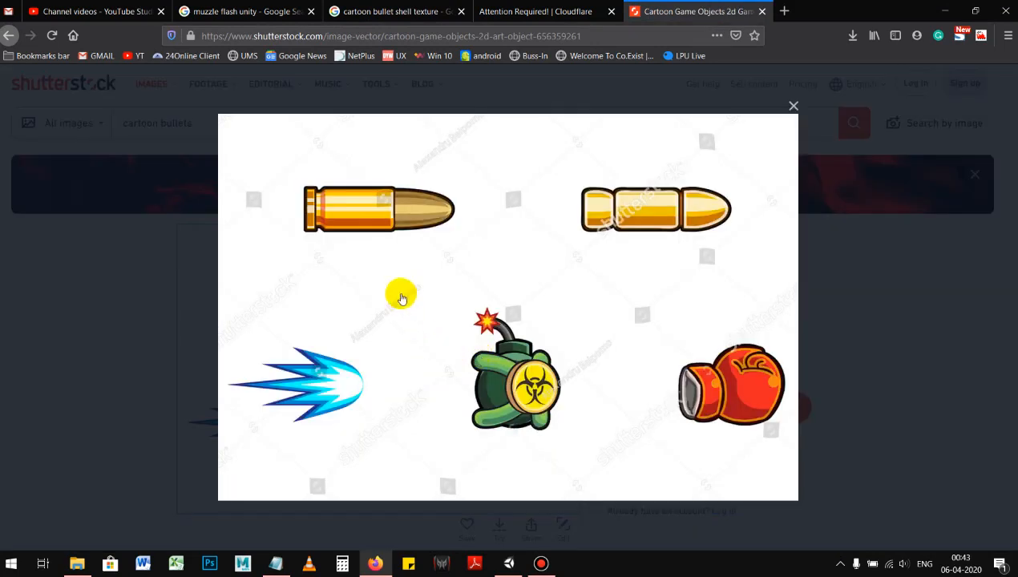
Step: Save the enlarged bullets image to the Desktop with the file name Bullet
{"action": "left_click", "coordinate": [387, 214]}
{"action": "left_click", "coordinate": [325, 284]}
{"action": "right_click", "coordinate": [467, 213]}
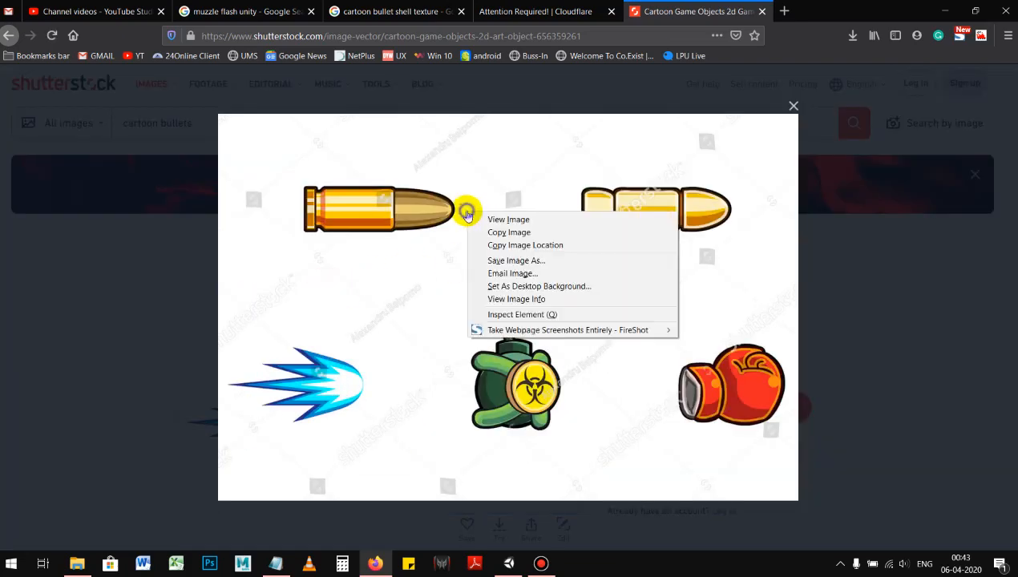
{"action": "left_click", "coordinate": [519, 260]}
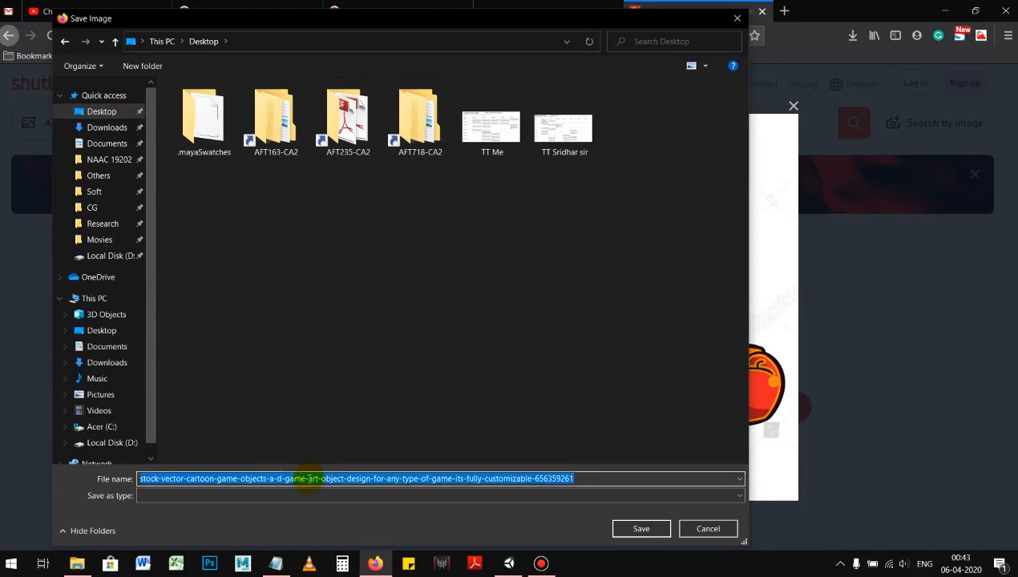
{"action": "type", "text": "Bullet"}
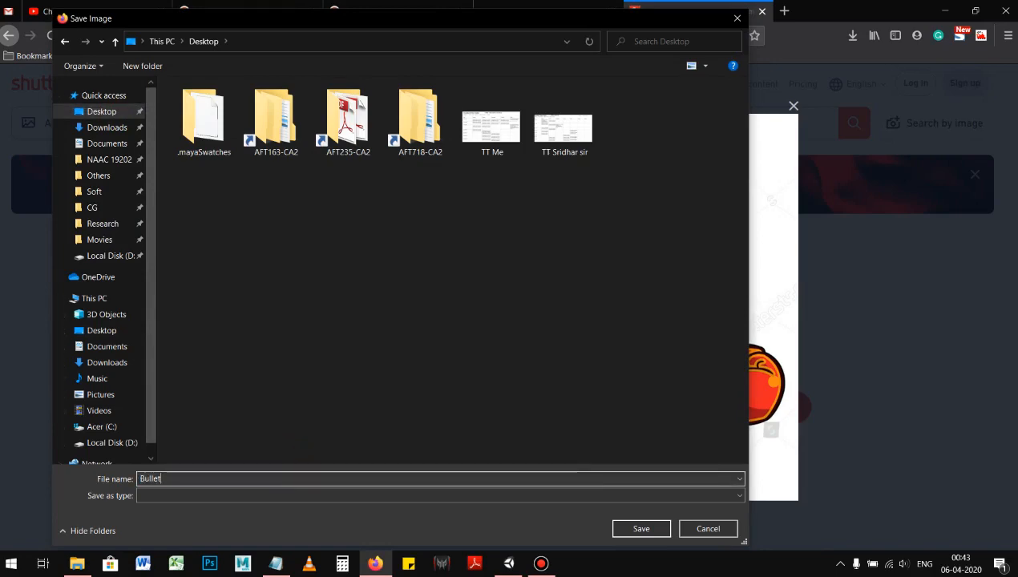
{"action": "key", "text": "Return"}
Step: Open the downloaded Bullet image in Adobe Photoshop CC 2017, closing the photo viewer and the Shutterstock page
{"action": "left_click", "coordinate": [850, 34]}
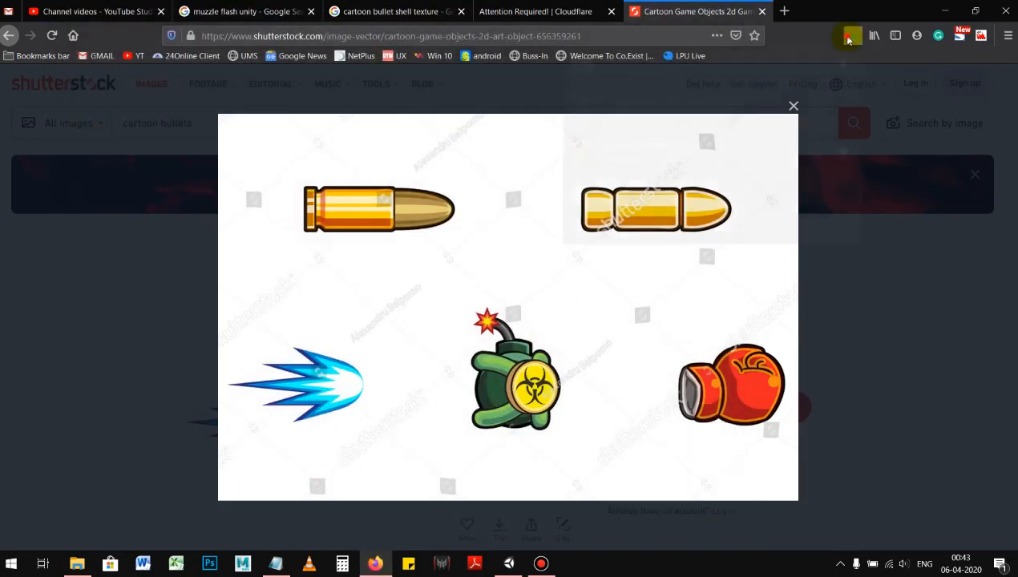
{"action": "left_click", "coordinate": [757, 71]}
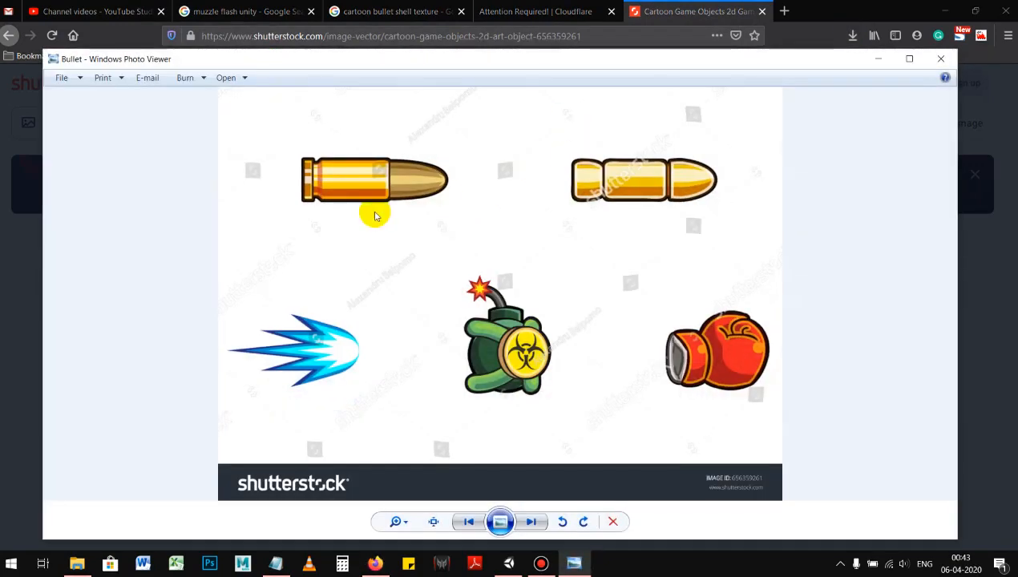
{"action": "right_click", "coordinate": [390, 191]}
{"action": "mouse_move", "coordinate": [482, 200]}
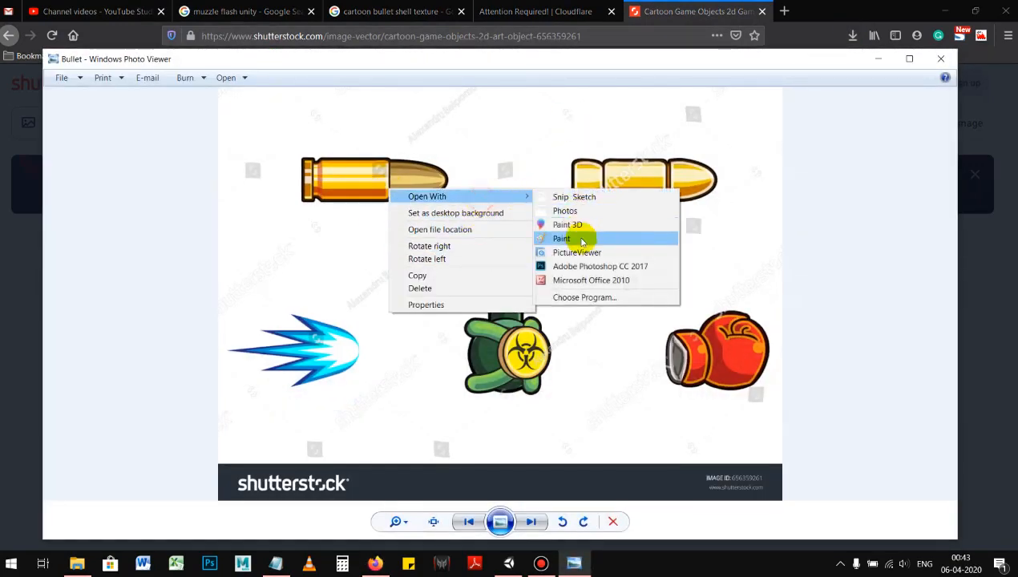
{"action": "left_click", "coordinate": [571, 262]}
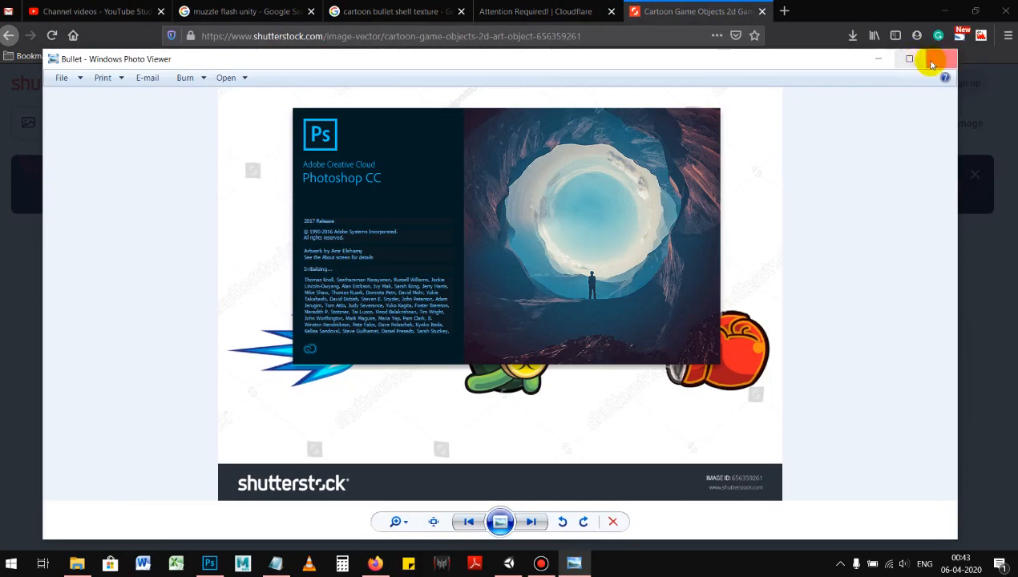
{"action": "left_click", "coordinate": [932, 64]}
{"action": "left_click", "coordinate": [793, 108]}
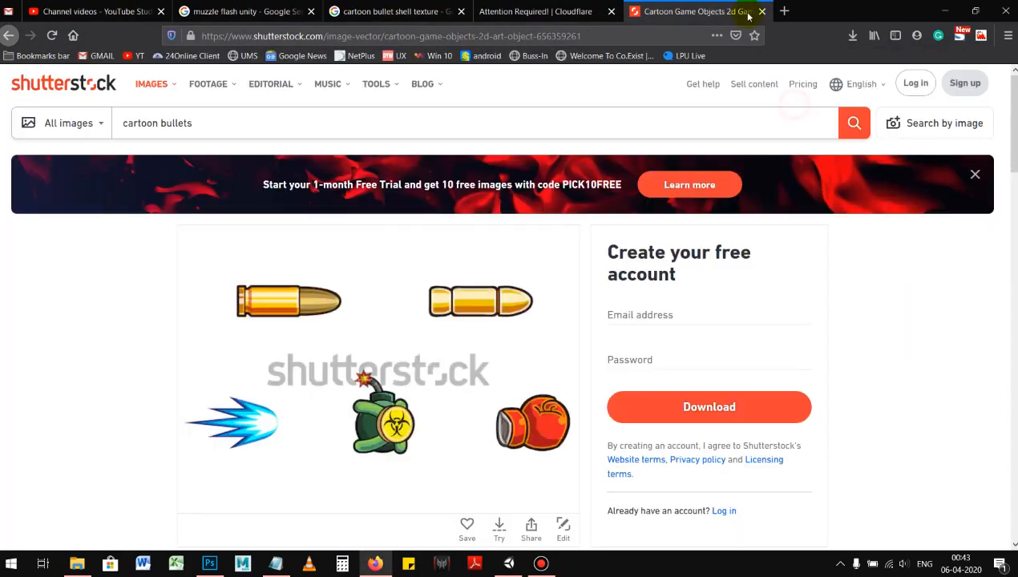
{"action": "left_click", "coordinate": [762, 14]}
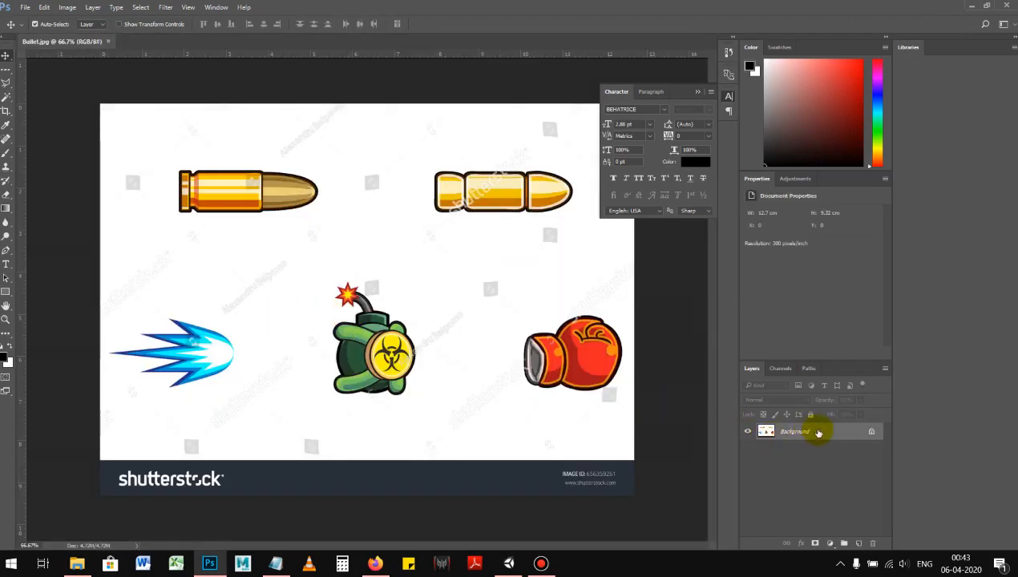
Step: Convert the Background to a regular layer and crop the image to the brown-tipped bullet, about 3.6 × 1.4 cm
{"action": "double_click", "coordinate": [818, 432]}
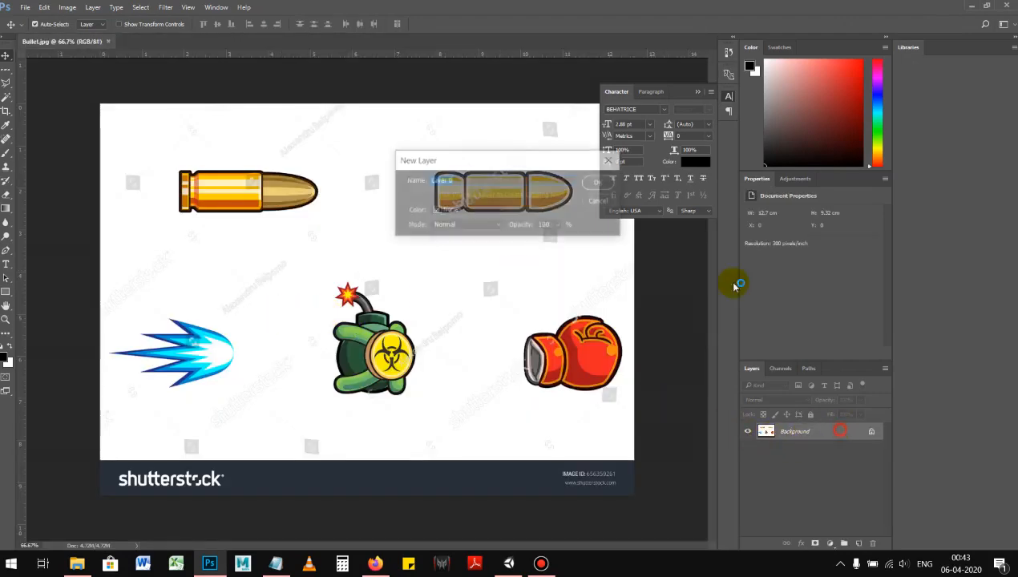
{"action": "left_click", "coordinate": [600, 183]}
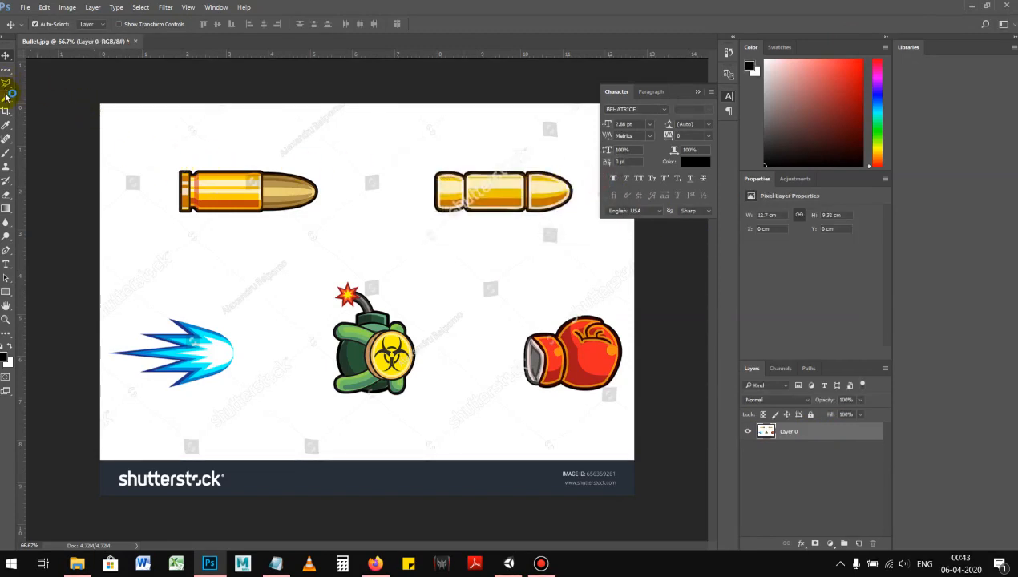
{"action": "left_click", "coordinate": [7, 74]}
{"action": "left_click", "coordinate": [32, 64]}
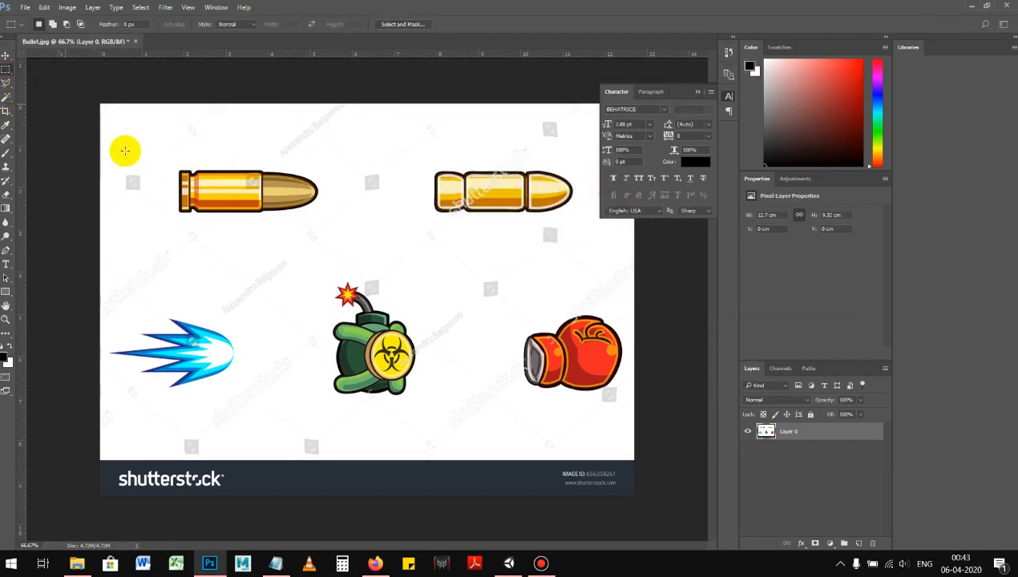
{"action": "left_click_drag", "start_coordinate": [173, 162], "coordinate": [324, 220]}
{"action": "left_click", "coordinate": [67, 7]}
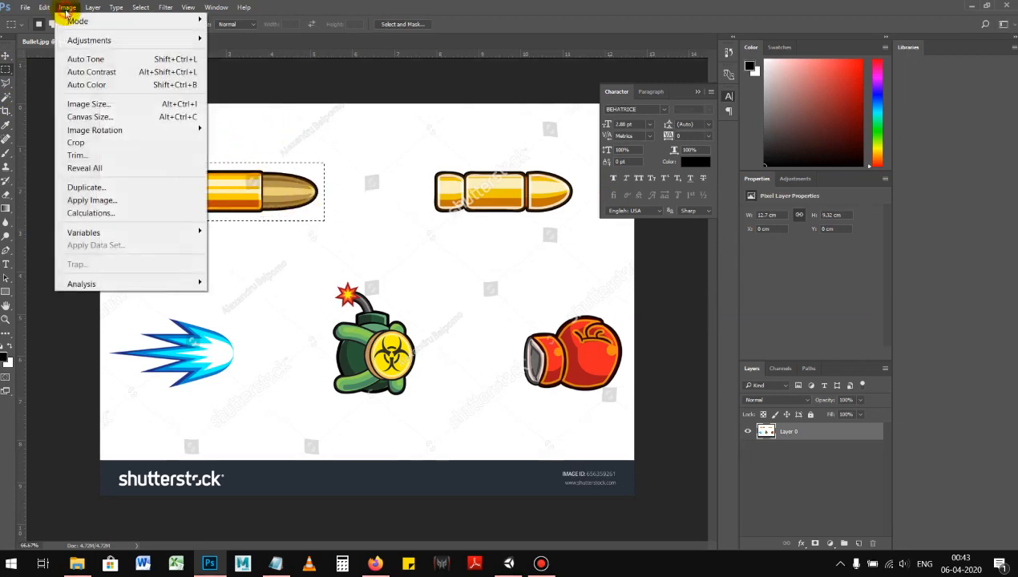
{"action": "left_click", "coordinate": [76, 142]}
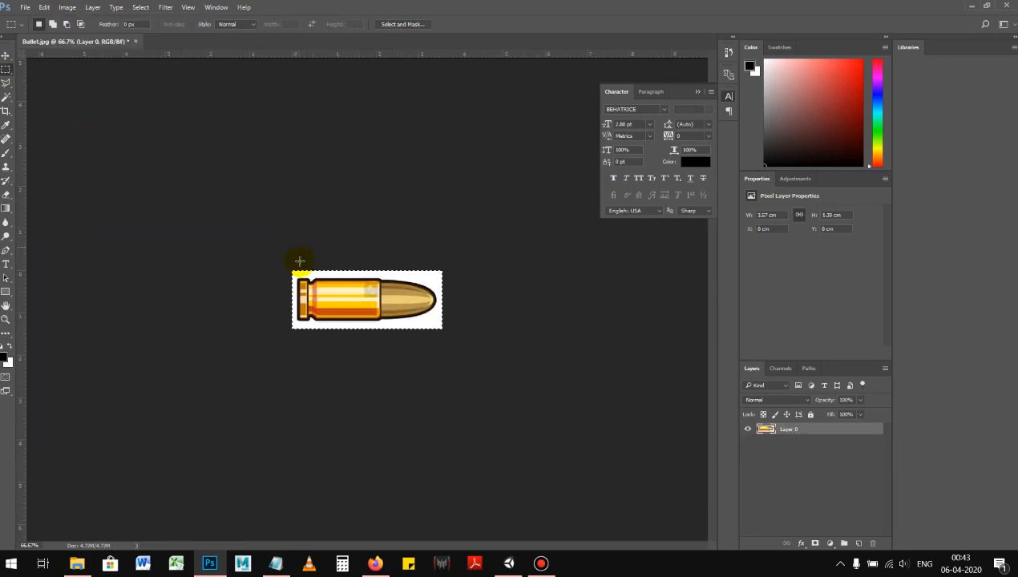
Step: Select the white area around the bullet with the Magic Wand, delete it, and clear the selection
{"action": "key", "text": "z"}
{"action": "left_click_drag", "start_coordinate": [357, 302], "coordinate": [396, 320]}
{"action": "left_click", "coordinate": [6, 83]}
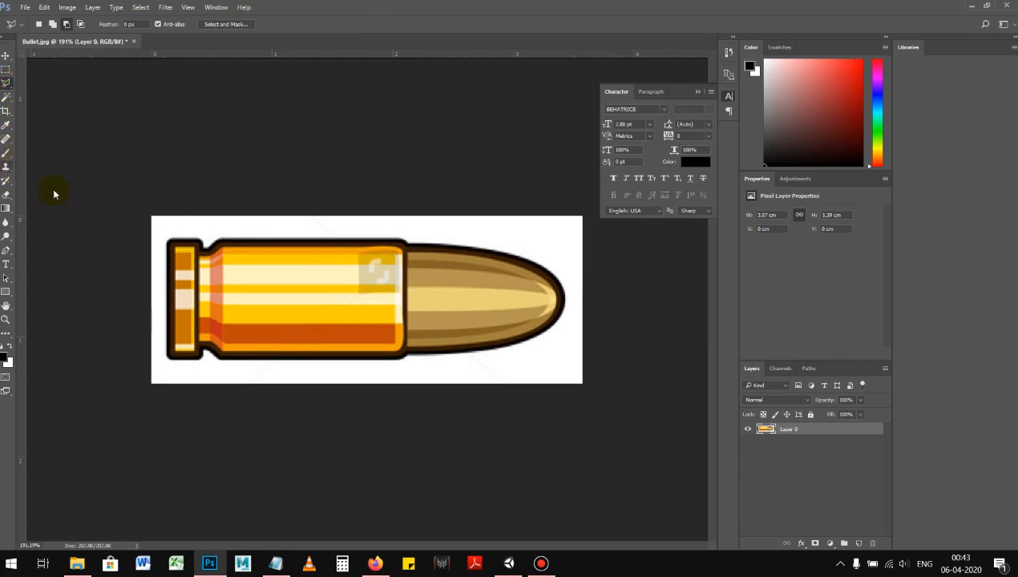
{"action": "left_click", "coordinate": [7, 97]}
{"action": "left_click", "coordinate": [53, 107]}
{"action": "left_click", "coordinate": [178, 226]}
{"action": "key", "text": "Delete"}
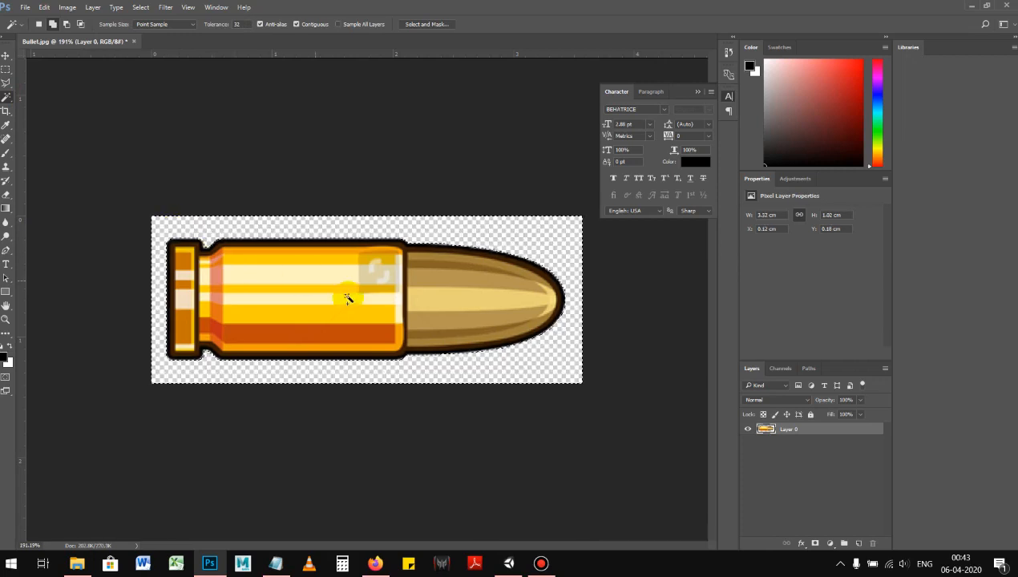
{"action": "left_click", "coordinate": [491, 333]}
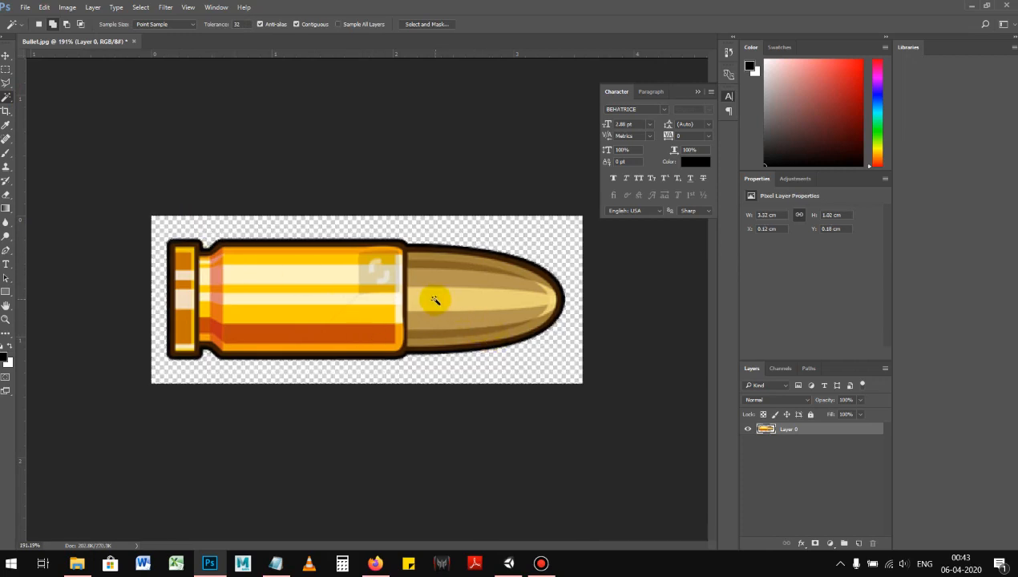
Step: Select the bullet layer's pixels and crop the canvas tightly to them
{"action": "key", "text": "v"}
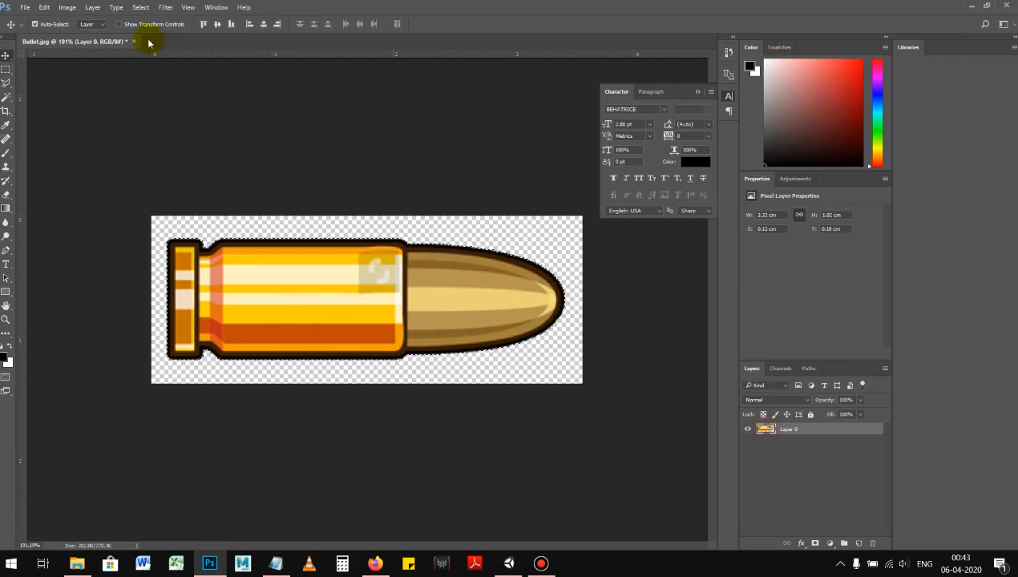
{"action": "left_click", "coordinate": [68, 8]}
{"action": "left_click", "coordinate": [80, 137]}
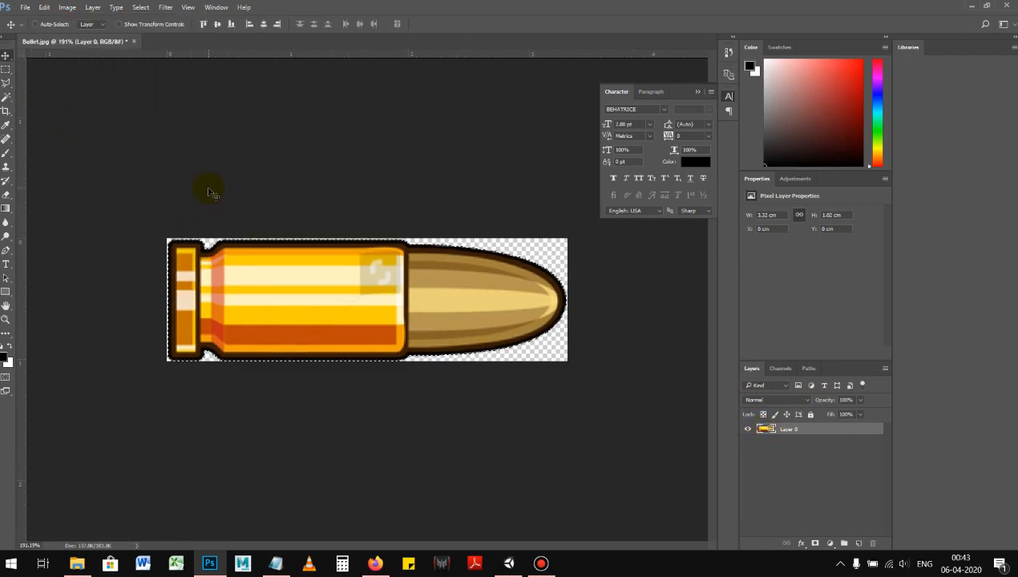
Step: Save the cropped bullet to the Desktop as a PNG named Bullet Shell
{"action": "key", "text": "ctrl+shift+s"}
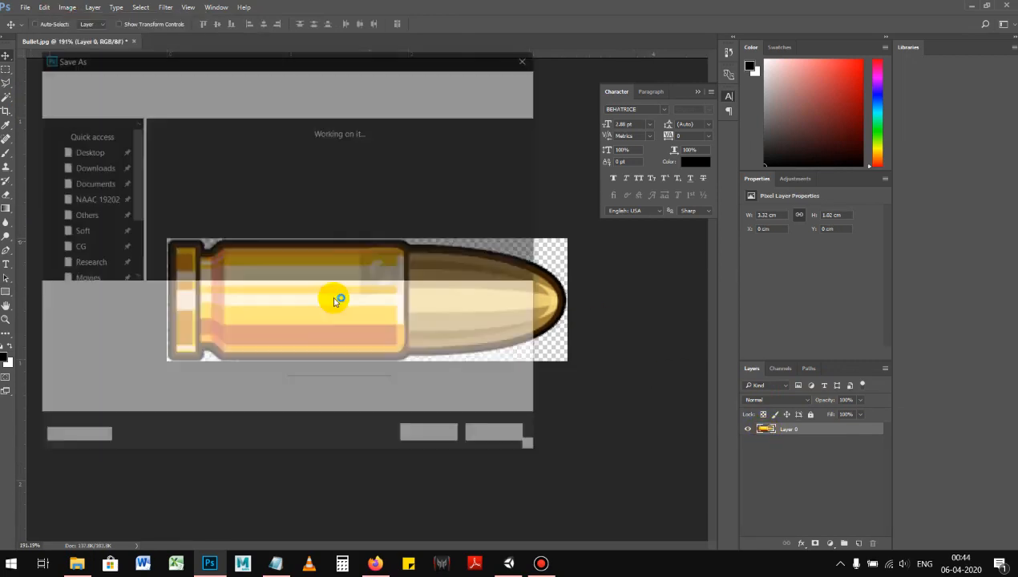
{"action": "left_click", "coordinate": [213, 314]}
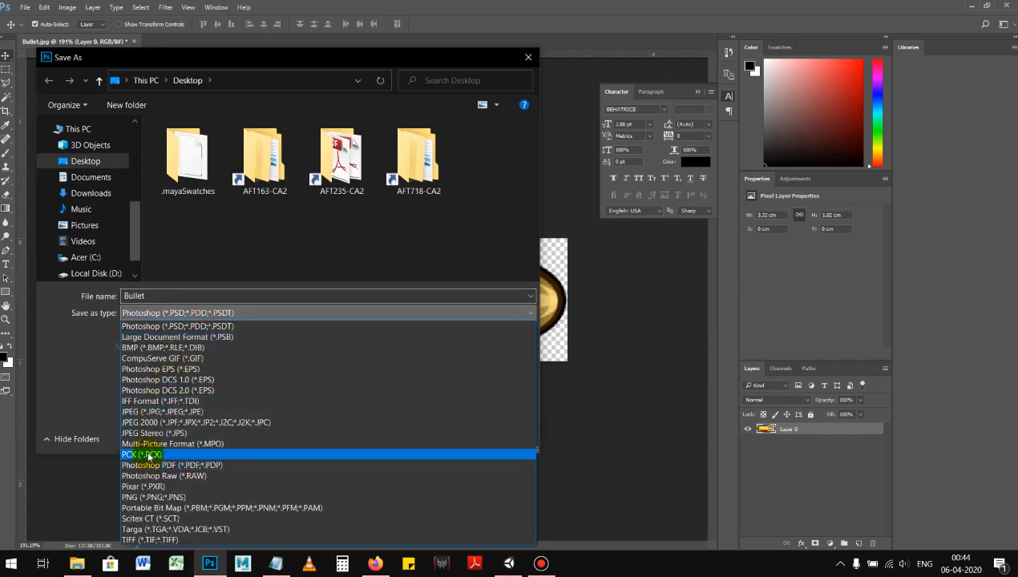
{"action": "left_click", "coordinate": [149, 497]}
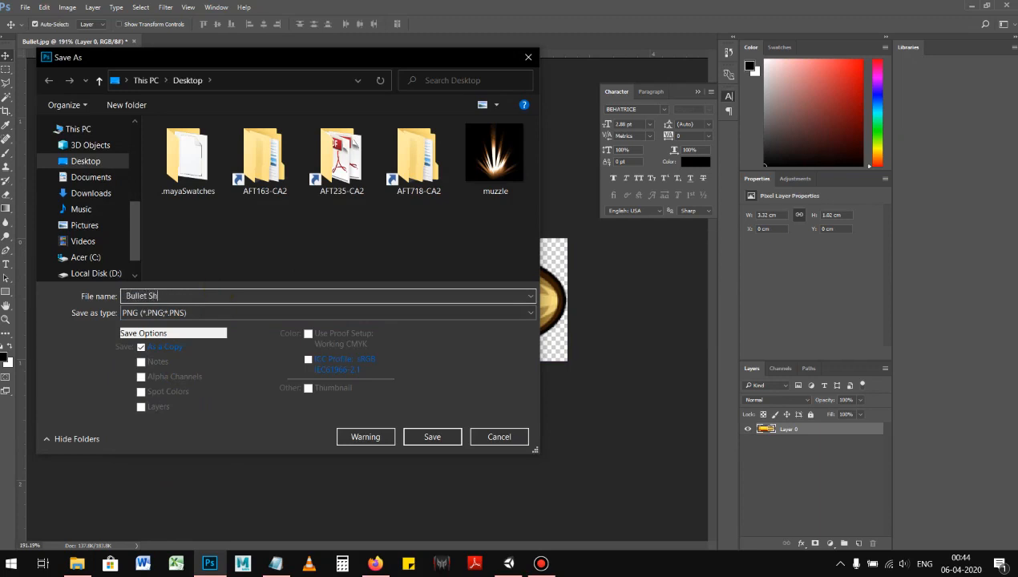
{"action": "key", "text": "Return"}
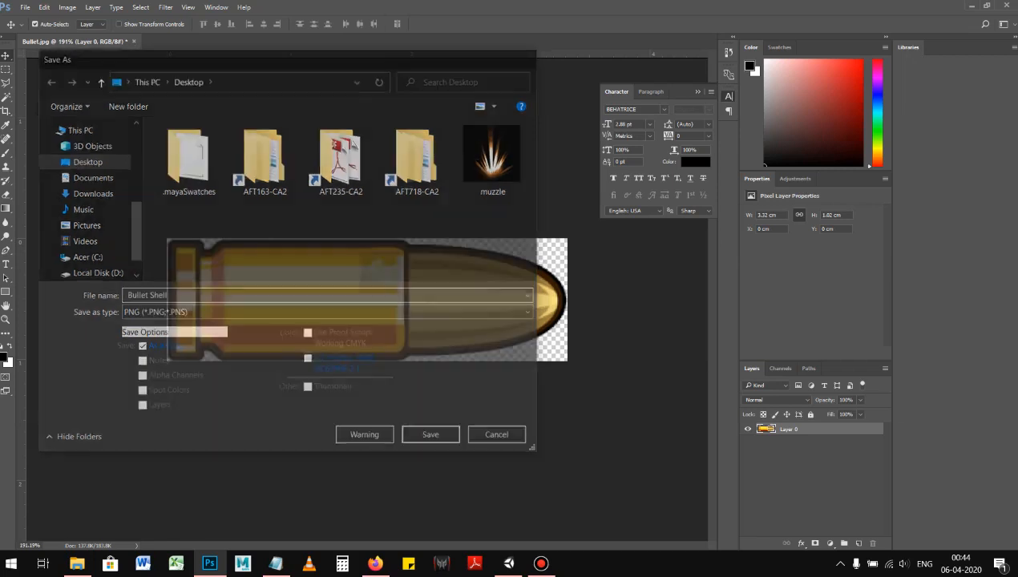
{"action": "left_click", "coordinate": [533, 183]}
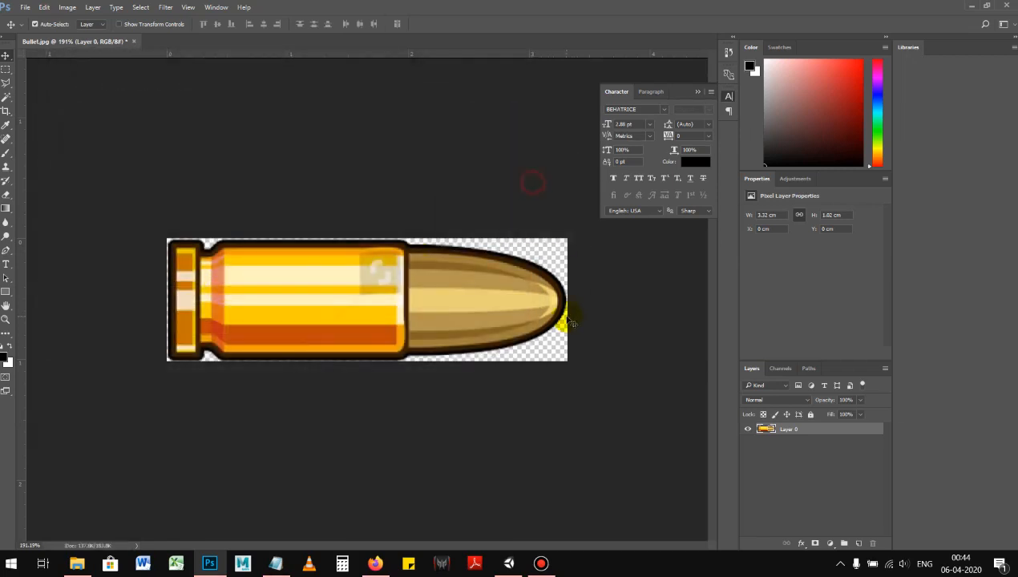
Step: Switch to Unity and import Bullet Shell from the Desktop into the Material-9th April 2020_Thursday folder
{"action": "key", "text": "alt+Tab"}
{"action": "key", "text": "alt+Tab"}
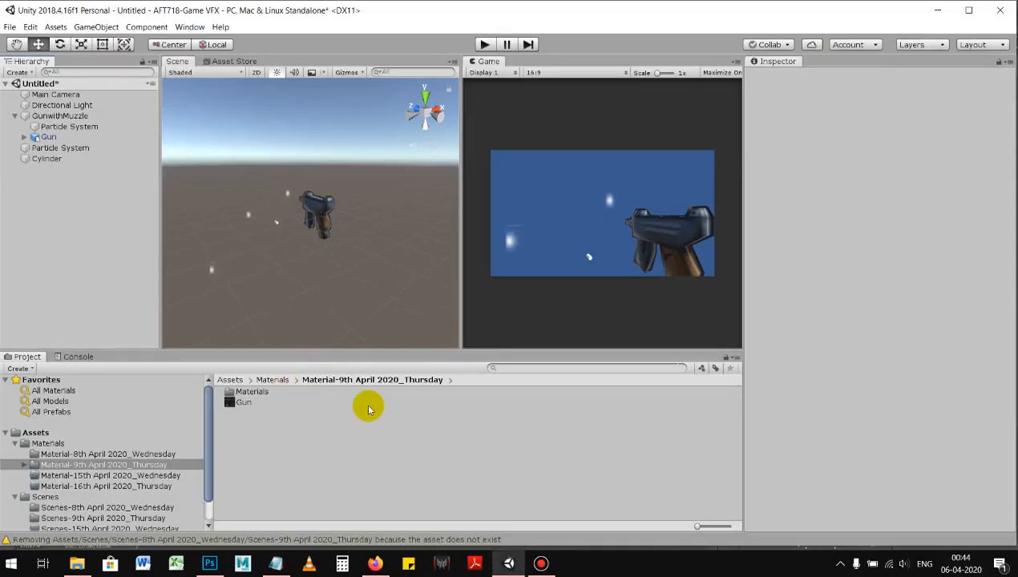
{"action": "left_click", "coordinate": [74, 564]}
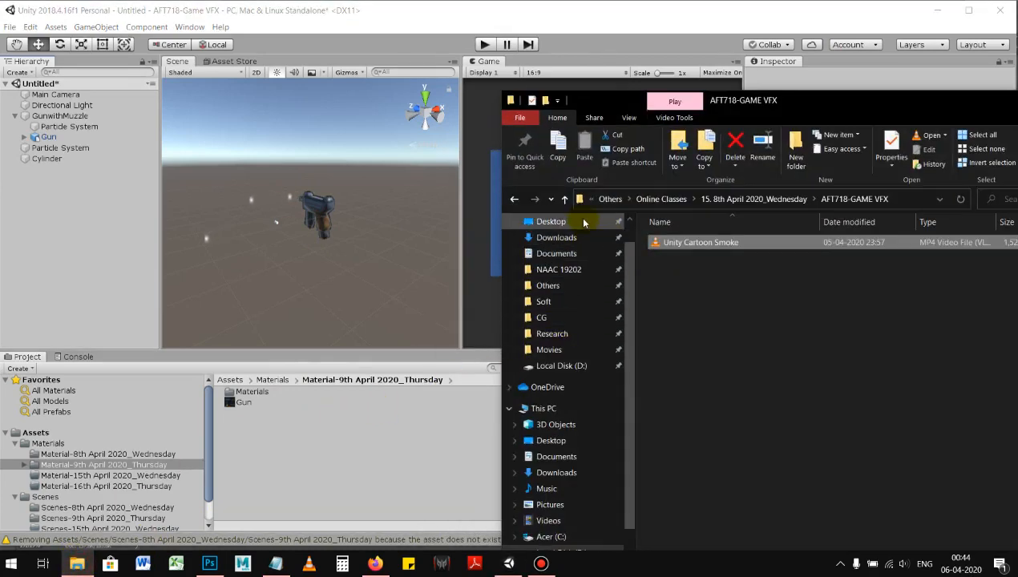
{"action": "left_click", "coordinate": [551, 222]}
{"action": "left_click", "coordinate": [737, 481]}
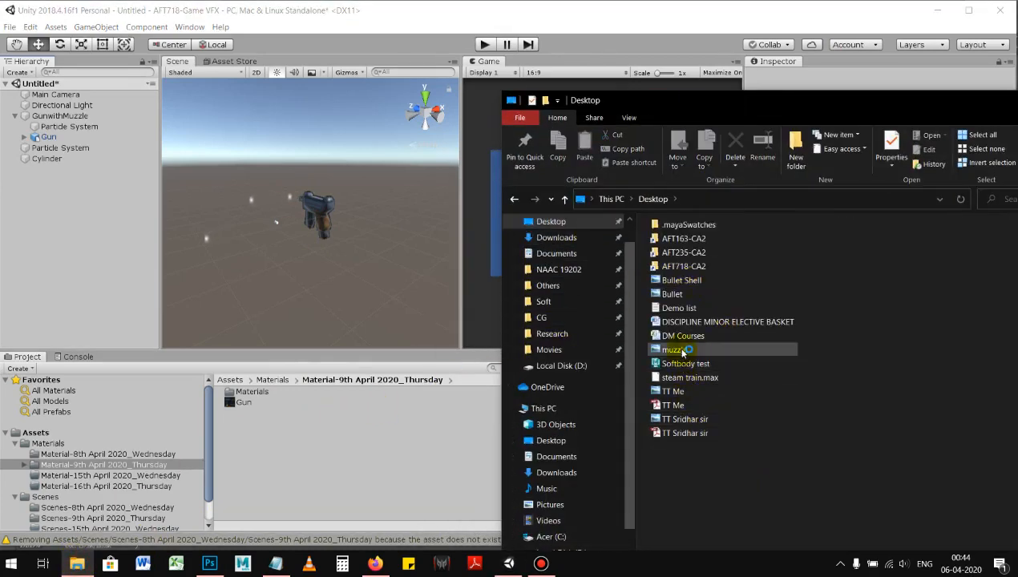
{"action": "key", "text": "b"}
{"action": "left_click_drag", "start_coordinate": [684, 283], "coordinate": [410, 386]}
{"action": "left_click_drag", "start_coordinate": [275, 434], "coordinate": [275, 434]}
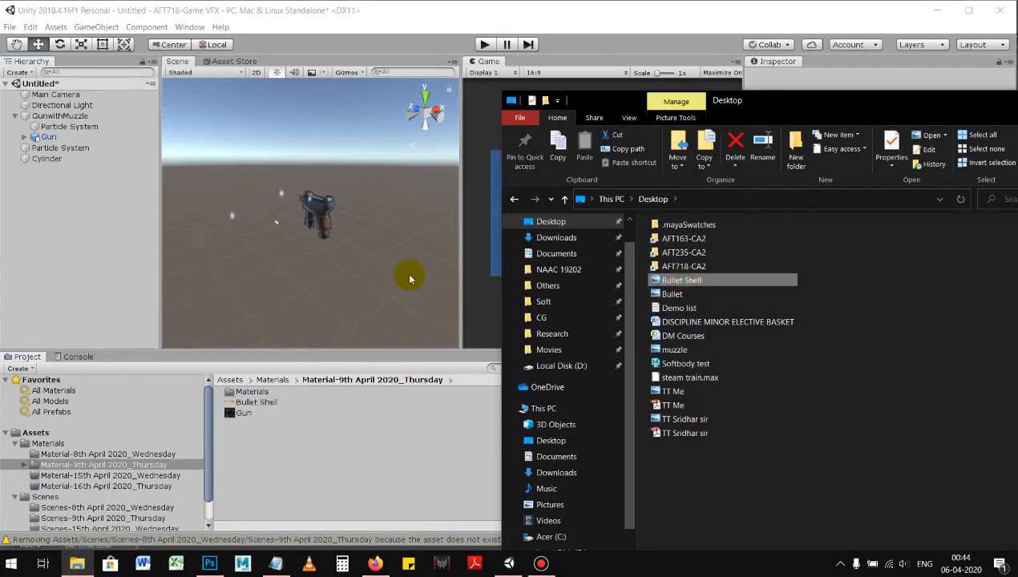
{"action": "double_click", "coordinate": [511, 102]}
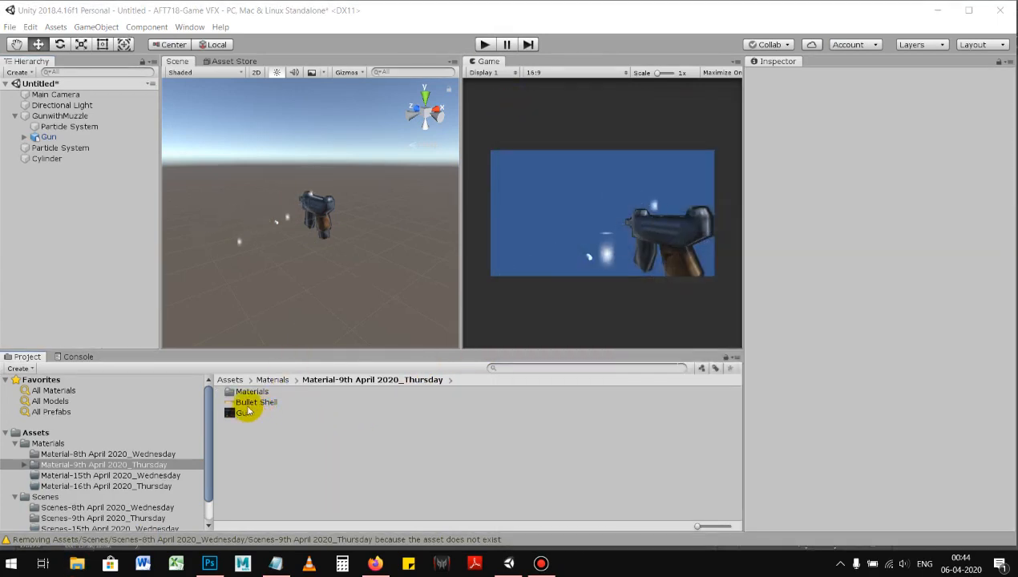
Step: Move the Bullet Shell texture into the Materials subfolder and back to Material-9th April 2020_Thursday
{"action": "left_click", "coordinate": [262, 402]}
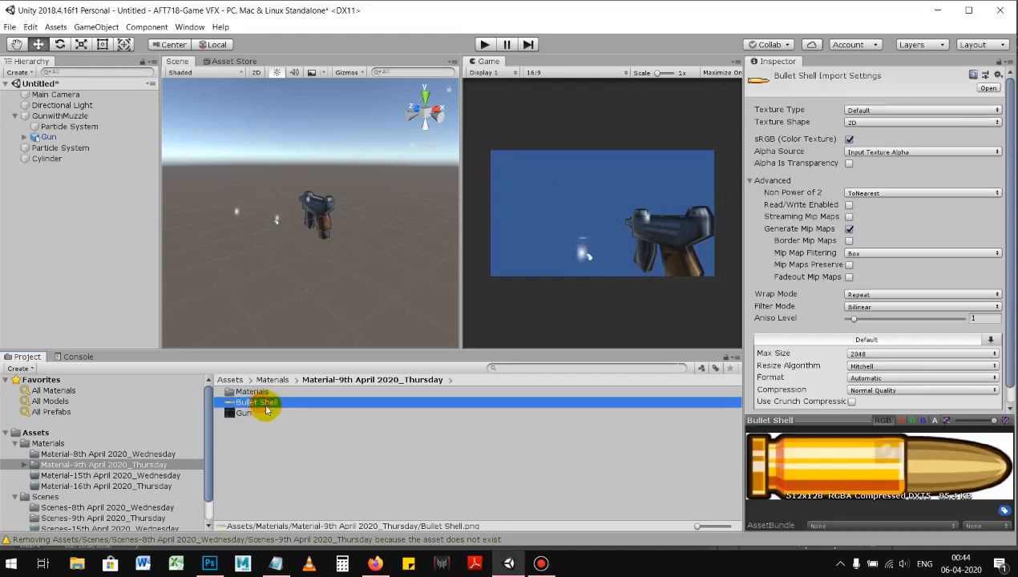
{"action": "double_click", "coordinate": [255, 393]}
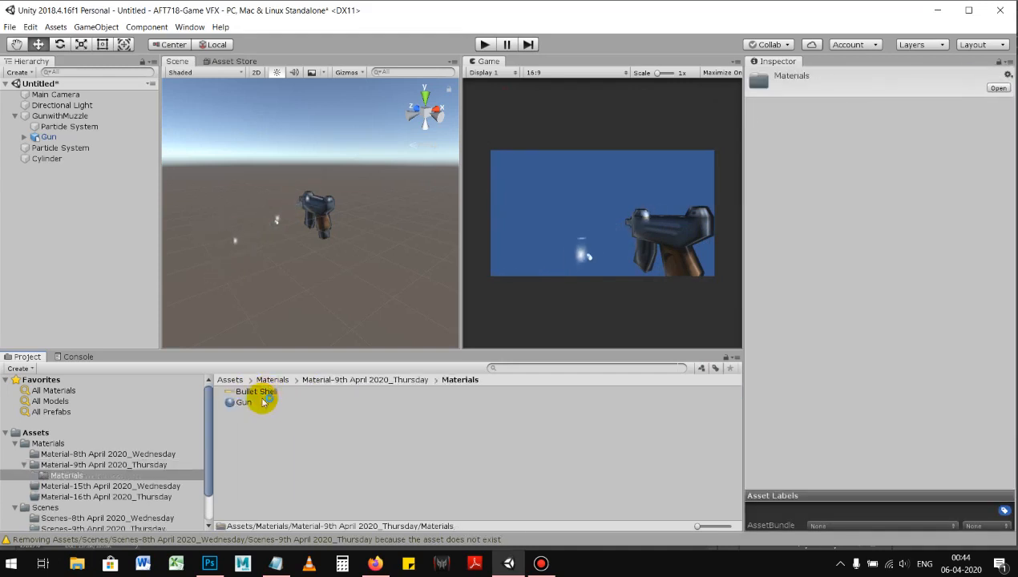
{"action": "left_click", "coordinate": [255, 393]}
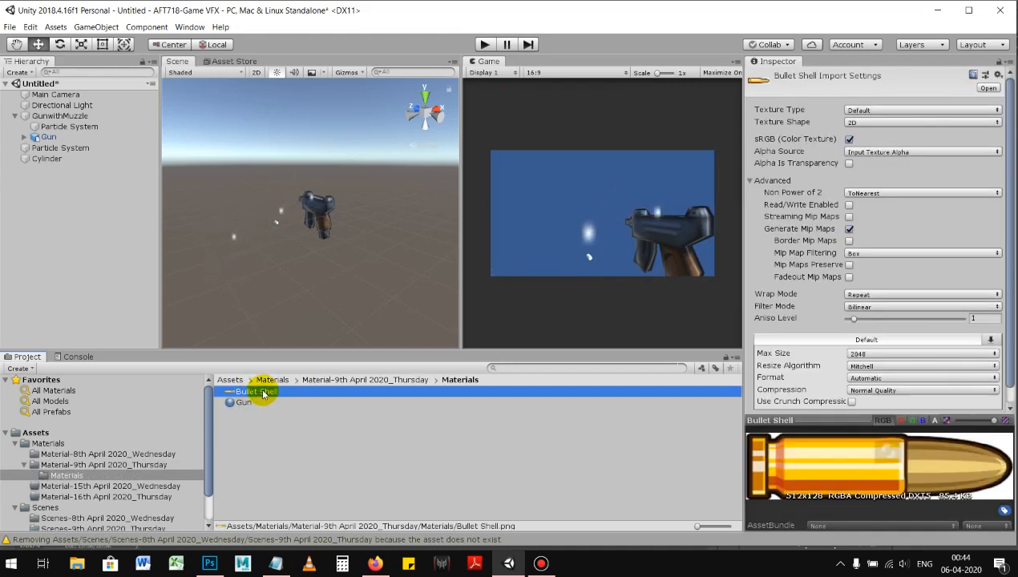
{"action": "left_click_drag", "start_coordinate": [269, 392], "coordinate": [93, 466]}
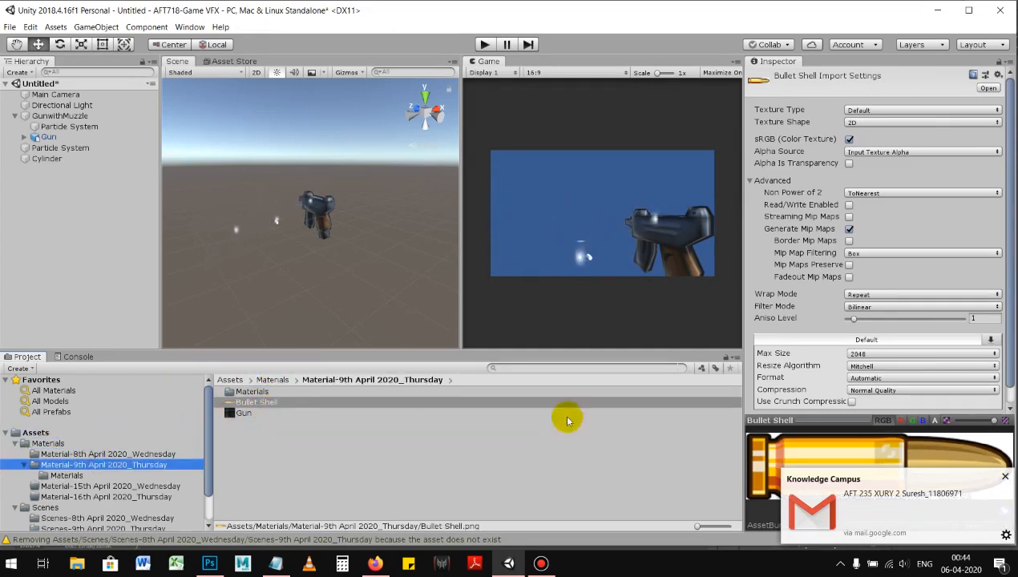
{"action": "left_click", "coordinate": [1006, 478]}
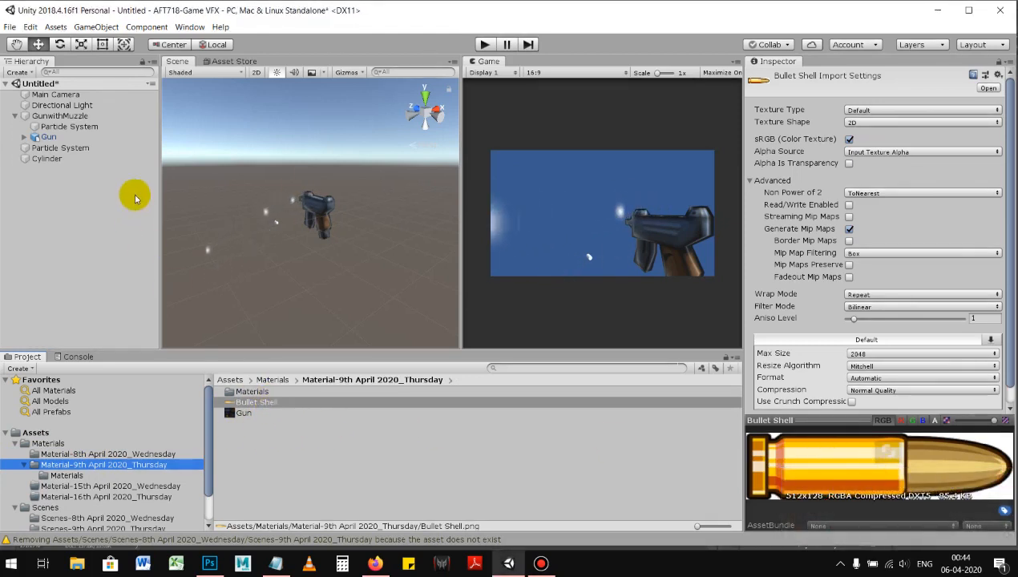
{"action": "left_click_drag", "start_coordinate": [319, 240], "coordinate": [341, 234], "text": "alt"}
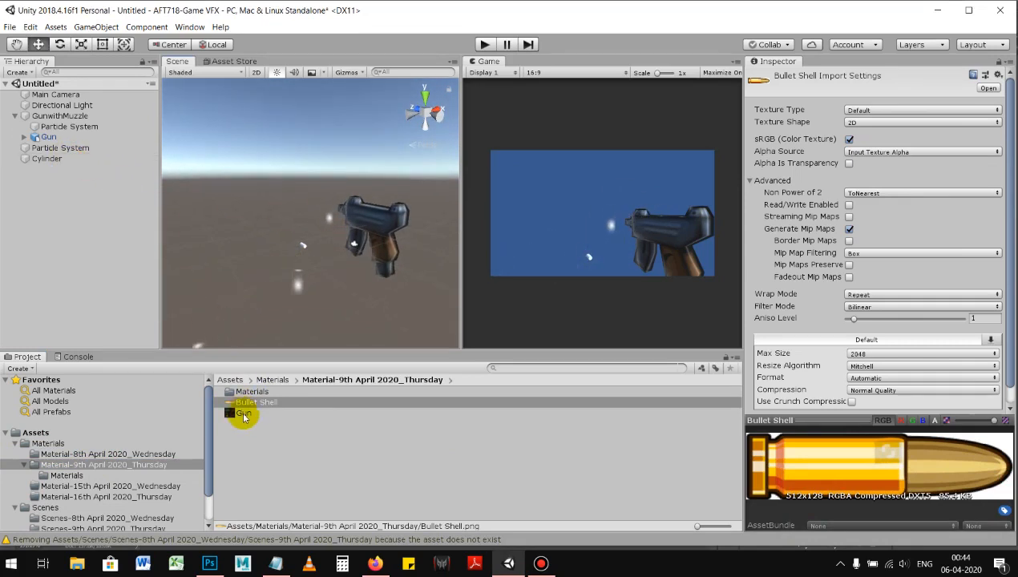
Step: Apply the Bullet Shell texture to the standalone Particle System outside the GunwithMuzzle group
{"action": "left_click_drag", "start_coordinate": [254, 407], "coordinate": [101, 232]}
{"action": "left_click_drag", "start_coordinate": [81, 169], "coordinate": [75, 149]}
{"action": "right_click_drag", "start_coordinate": [297, 239], "coordinate": [545, 305], "text": "alt"}
{"action": "middle_click_drag", "start_coordinate": [346, 256], "coordinate": [327, 240], "text": "alt"}
{"action": "right_click_drag", "start_coordinate": [352, 247], "coordinate": [334, 257], "text": "alt"}
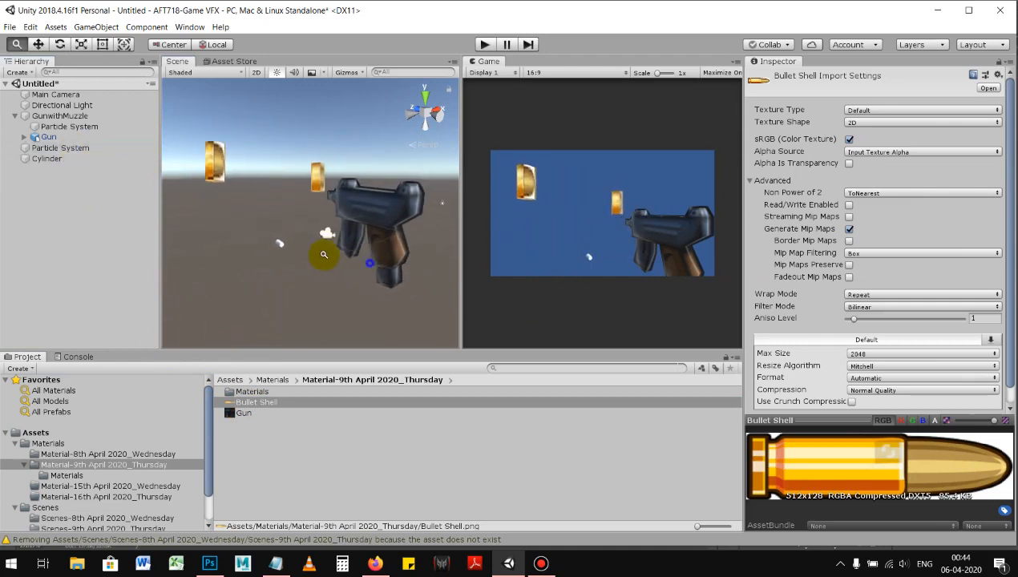
{"action": "left_click_drag", "start_coordinate": [325, 267], "coordinate": [352, 275], "text": "alt"}
{"action": "right_click_drag", "start_coordinate": [352, 275], "coordinate": [300, 259], "text": "alt"}
{"action": "left_click_drag", "start_coordinate": [300, 259], "coordinate": [307, 289], "text": "alt"}
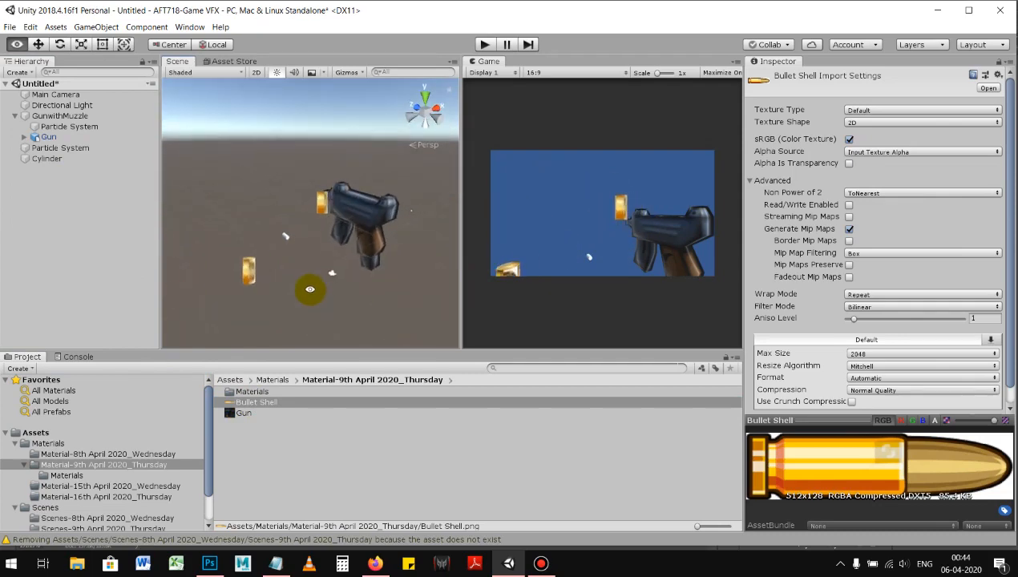
Step: Delete the Cylinder object from the scene
{"action": "left_click", "coordinate": [48, 157]}
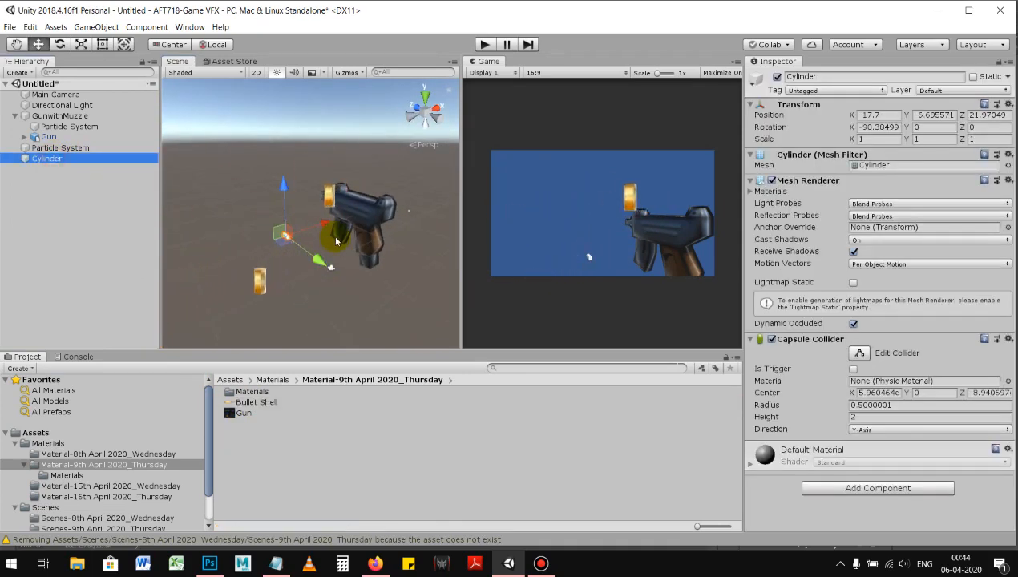
{"action": "key", "text": "Delete"}
{"action": "left_click", "coordinate": [68, 148]}
{"action": "right_click_drag", "start_coordinate": [275, 202], "coordinate": [270, 189], "text": "alt"}
Step: Enable Alpha Is Transparency for the Bullet Shell texture and apply the import settings
{"action": "left_click", "coordinate": [248, 418]}
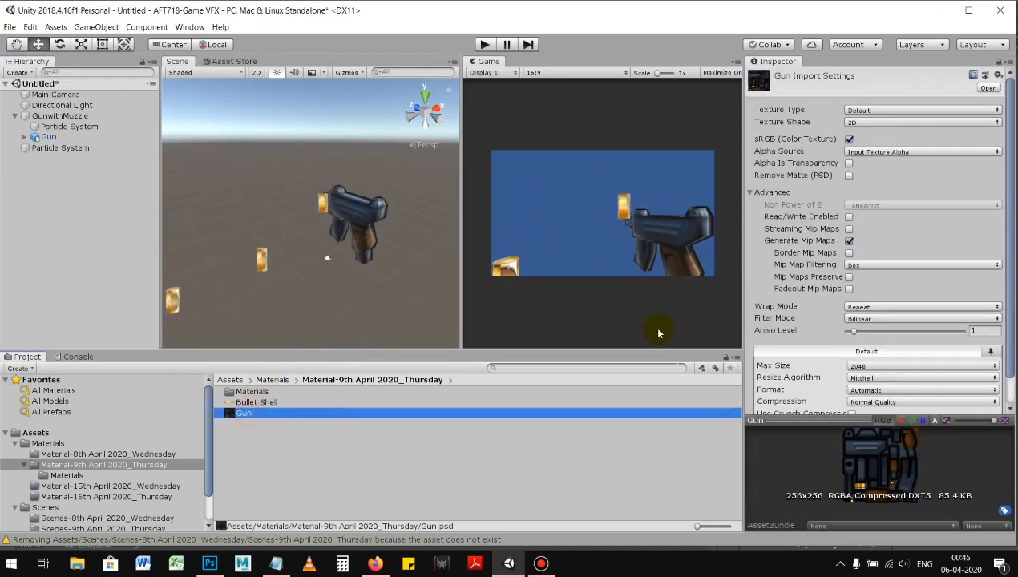
{"action": "left_click", "coordinate": [264, 402]}
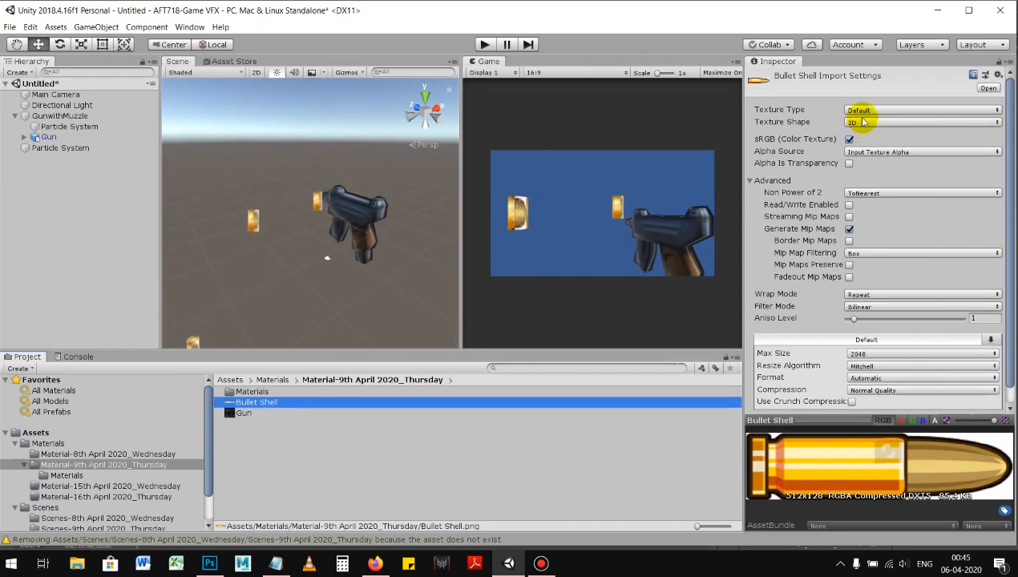
{"action": "left_click", "coordinate": [849, 163]}
{"action": "left_click", "coordinate": [545, 451]}
{"action": "left_click", "coordinate": [532, 305]}
{"action": "left_click", "coordinate": [264, 402]}
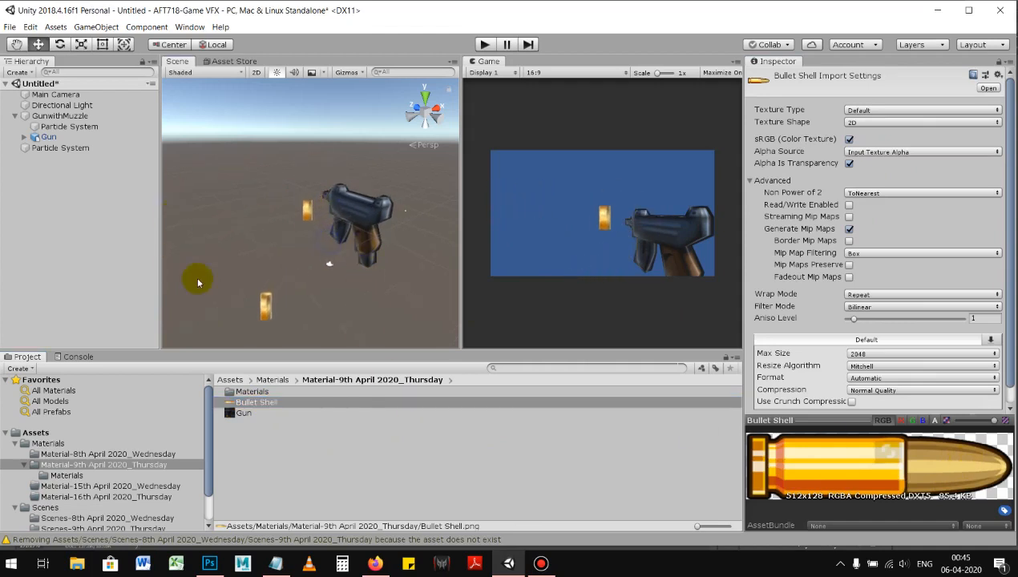
Step: Rename the standalone Particle System as Bullet Shell
{"action": "left_click", "coordinate": [80, 148]}
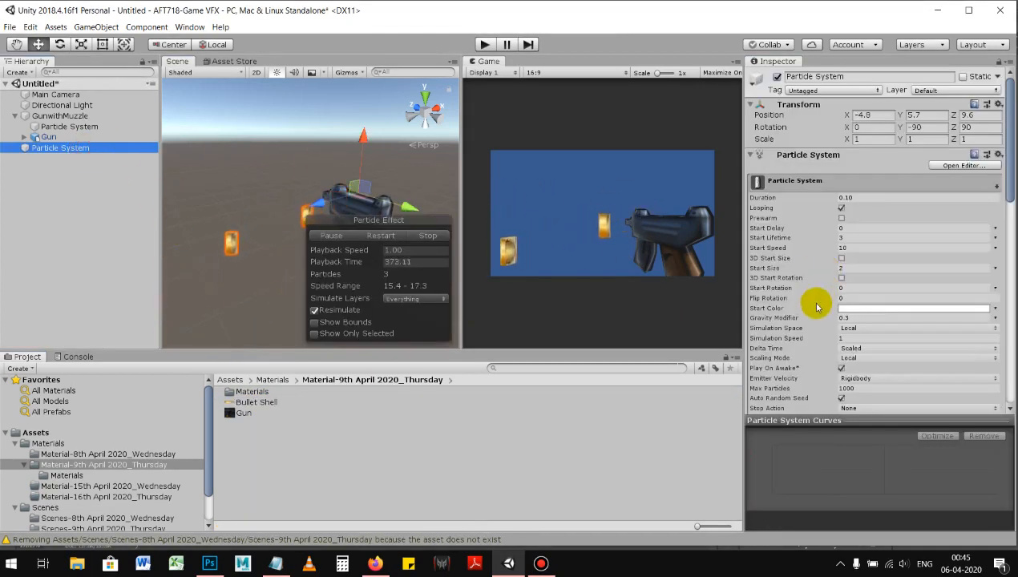
{"action": "right_click", "coordinate": [78, 152]}
{"action": "left_click", "coordinate": [112, 187]}
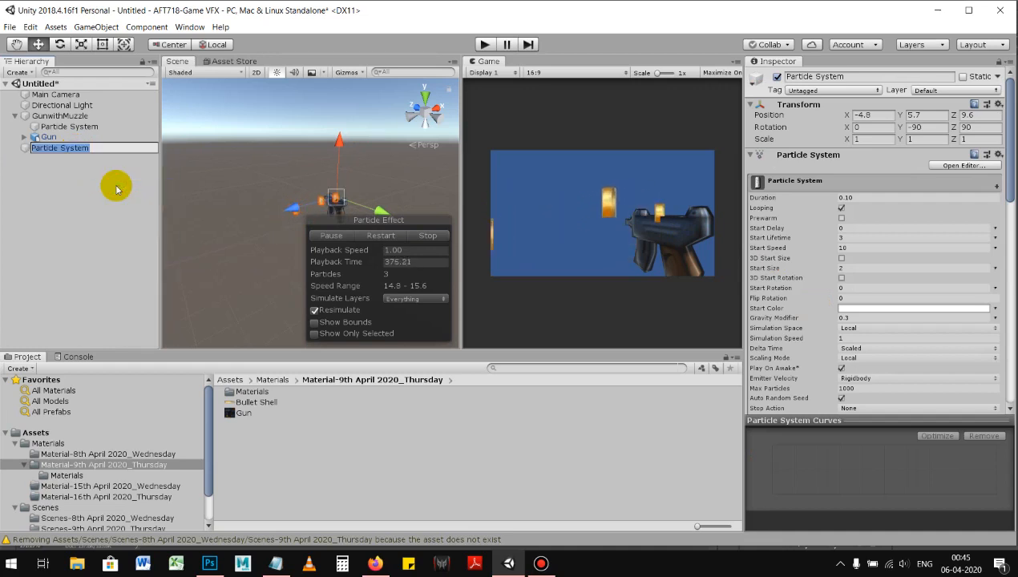
{"action": "type", "text": "Bullet Shell"}
{"action": "key", "text": "Return"}
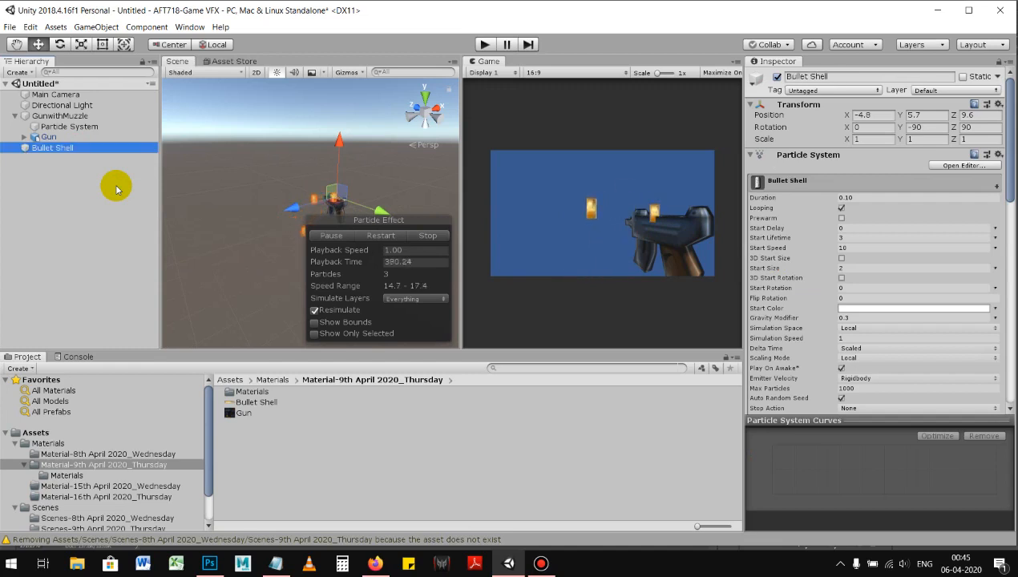
Step: Try the Billboard render mode on the Bullet Shell particles, and set the render mode to Stretched Billboard
{"action": "middle_click_drag", "start_coordinate": [273, 207], "coordinate": [242, 155]}
{"action": "left_click", "coordinate": [58, 152]}
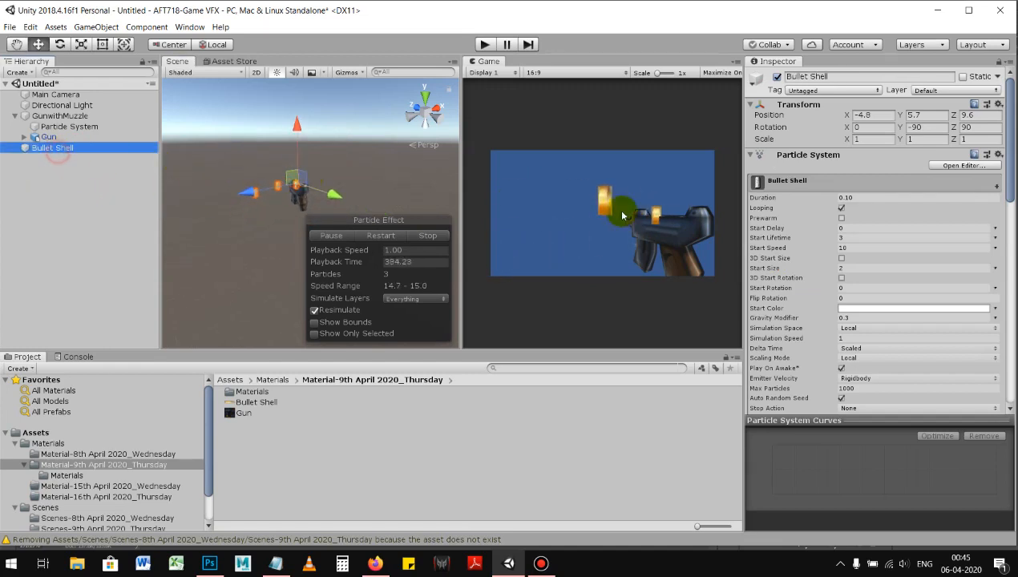
{"action": "scroll", "coordinate": [846, 269], "scroll_direction": "down", "scroll_amount": 15}
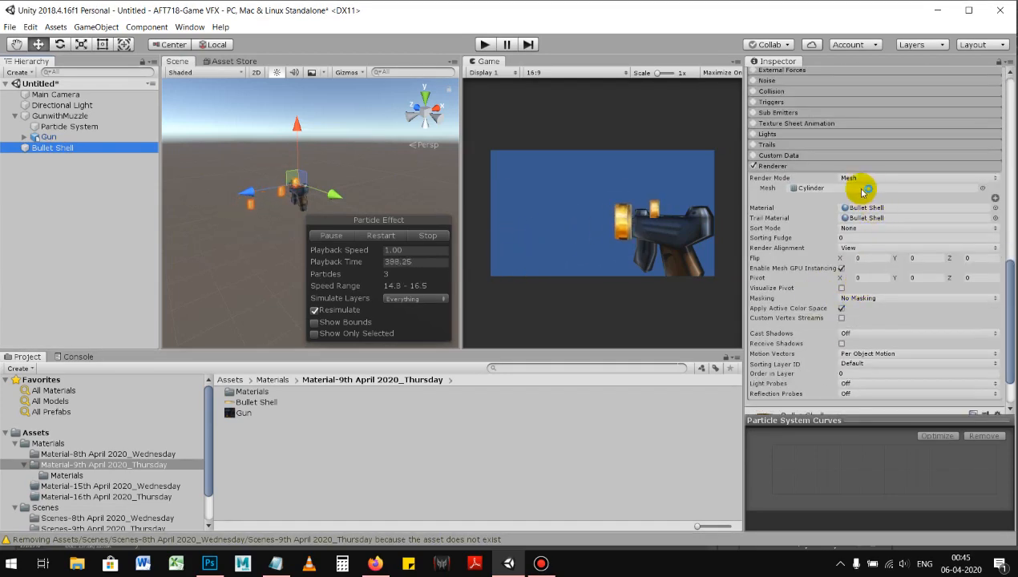
{"action": "left_click", "coordinate": [879, 178]}
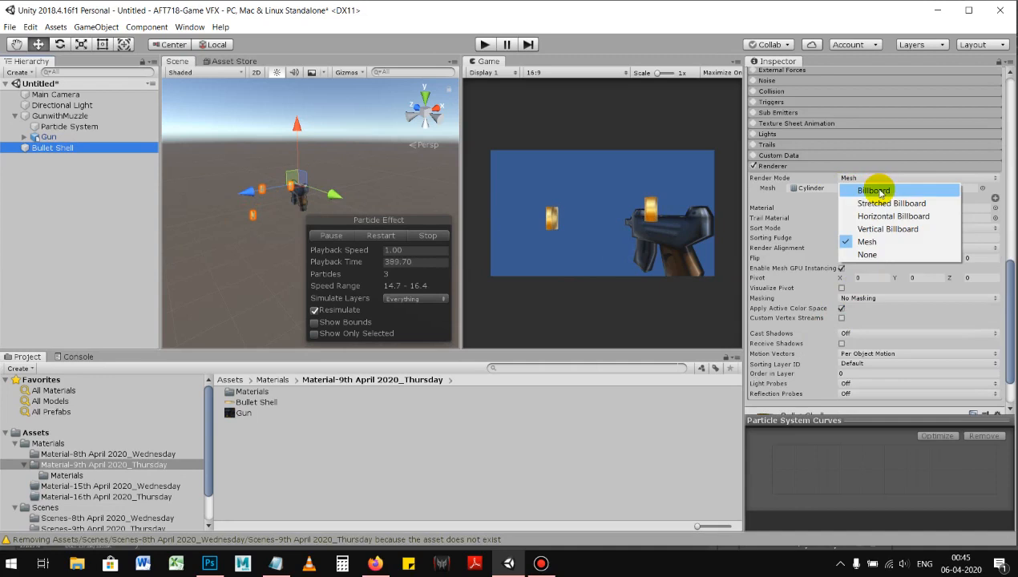
{"action": "left_click", "coordinate": [874, 190]}
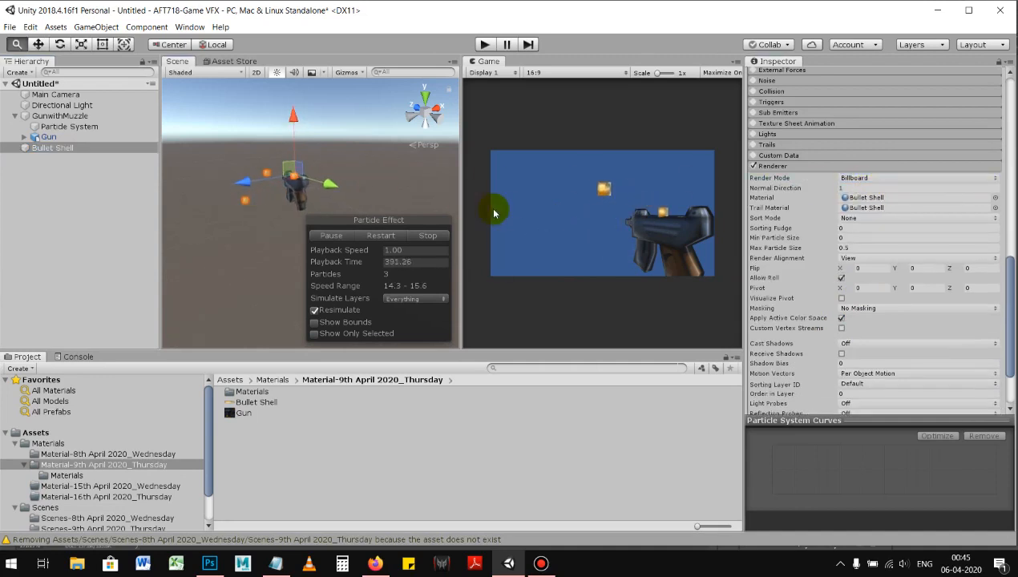
{"action": "right_click_drag", "start_coordinate": [319, 178], "coordinate": [366, 179], "text": "alt"}
{"action": "middle_click_drag", "start_coordinate": [366, 179], "coordinate": [374, 205], "text": "alt"}
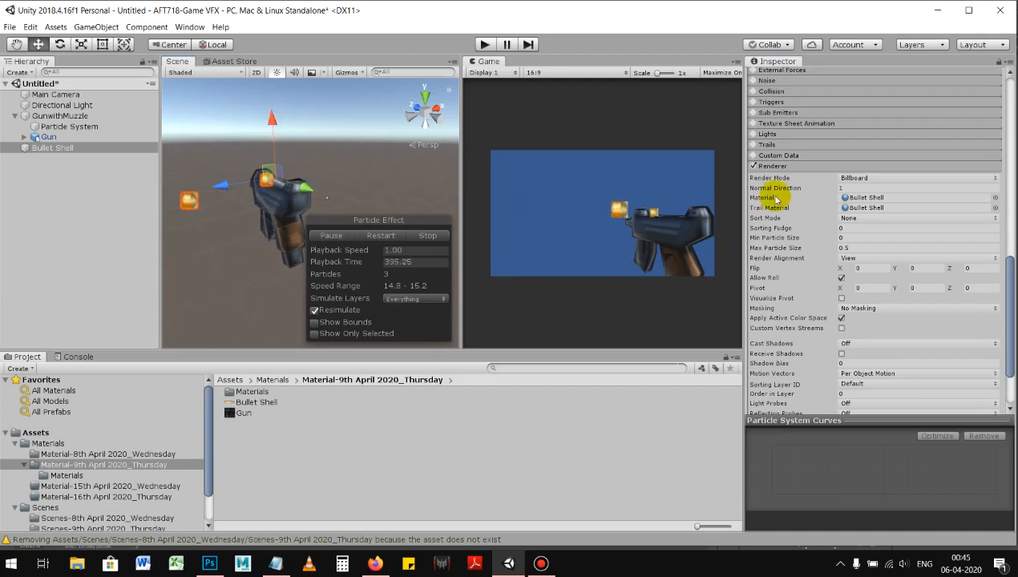
{"action": "left_click", "coordinate": [858, 179]}
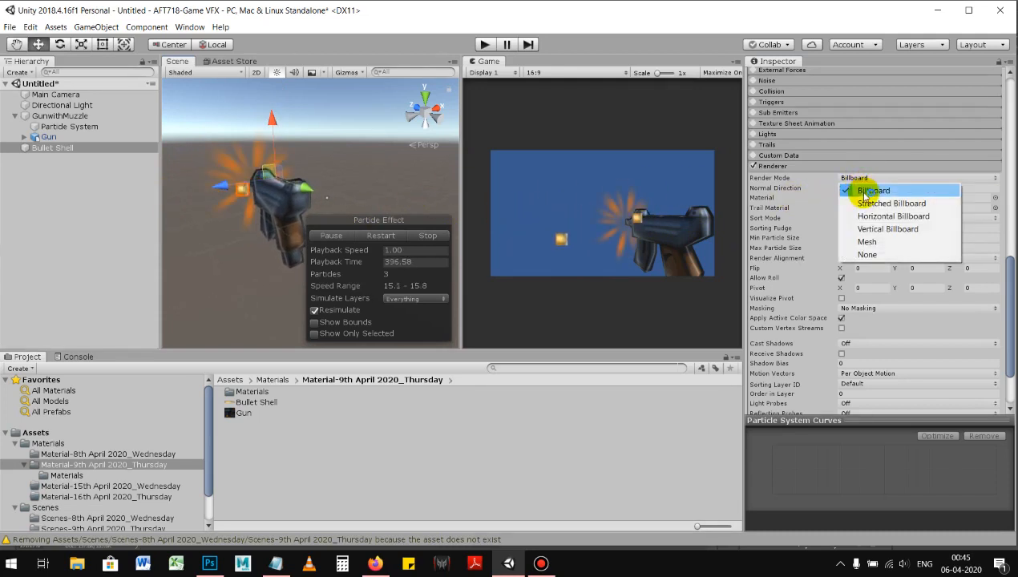
{"action": "left_click", "coordinate": [874, 204]}
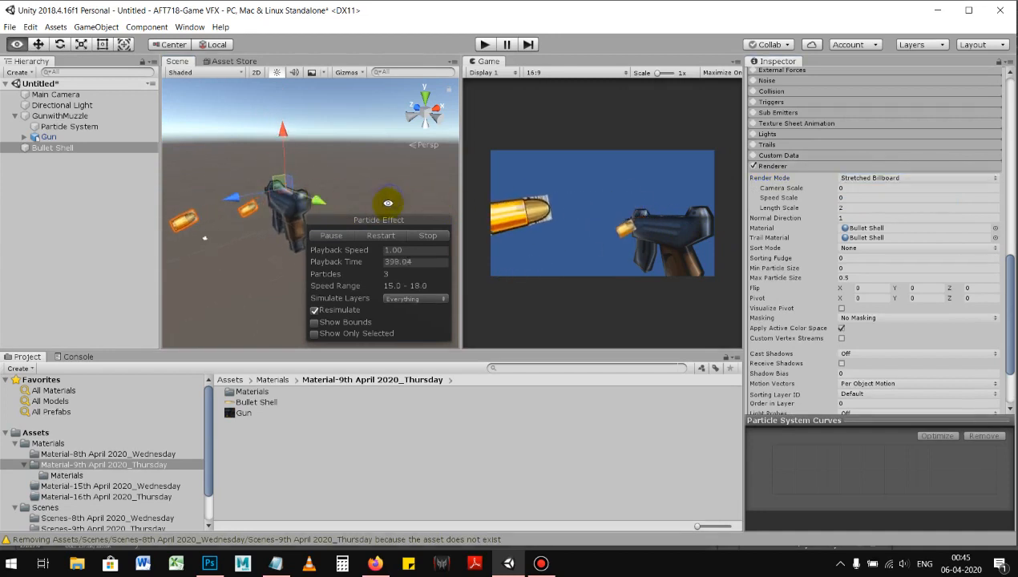
{"action": "left_click_drag", "start_coordinate": [365, 204], "coordinate": [252, 223], "text": "alt"}
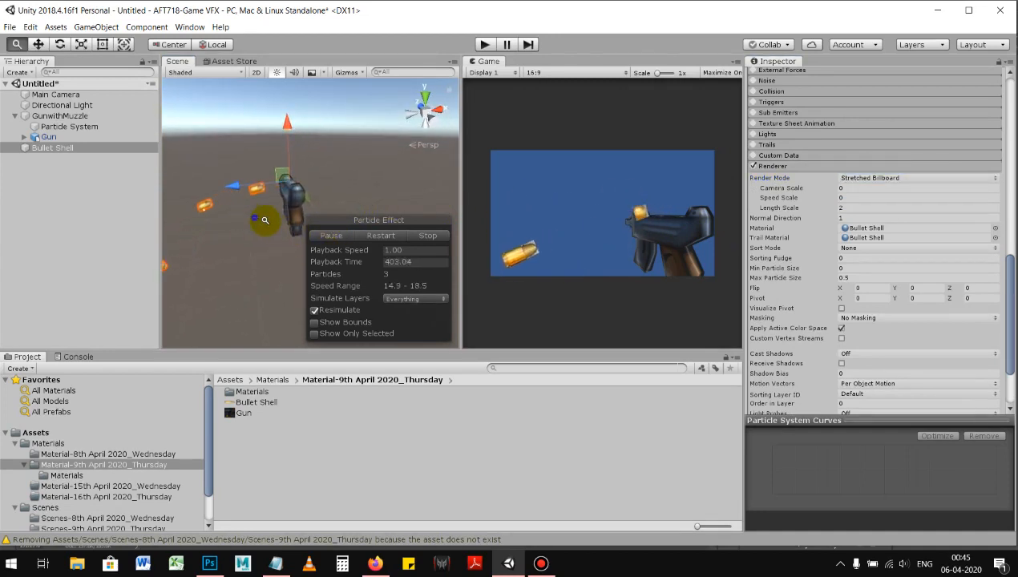
Step: Try Additive rendering on the Bullet Shell material, and set its rendering mode to Cutout
{"action": "scroll", "coordinate": [870, 289], "scroll_direction": "down", "scroll_amount": 3}
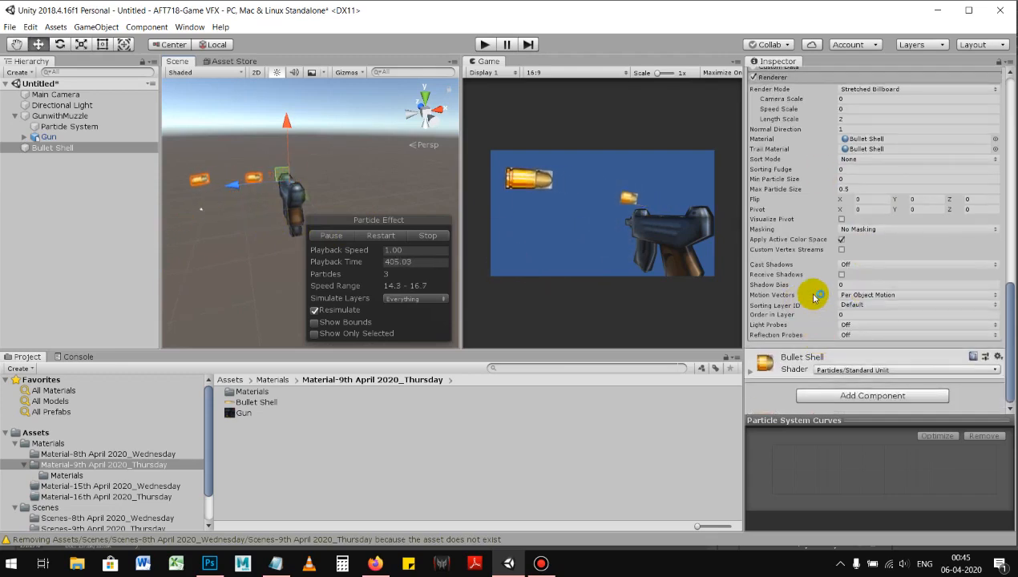
{"action": "scroll", "coordinate": [826, 293], "scroll_direction": "up", "scroll_amount": 4}
{"action": "scroll", "coordinate": [834, 290], "scroll_direction": "down", "scroll_amount": 4}
{"action": "left_click", "coordinate": [860, 370]}
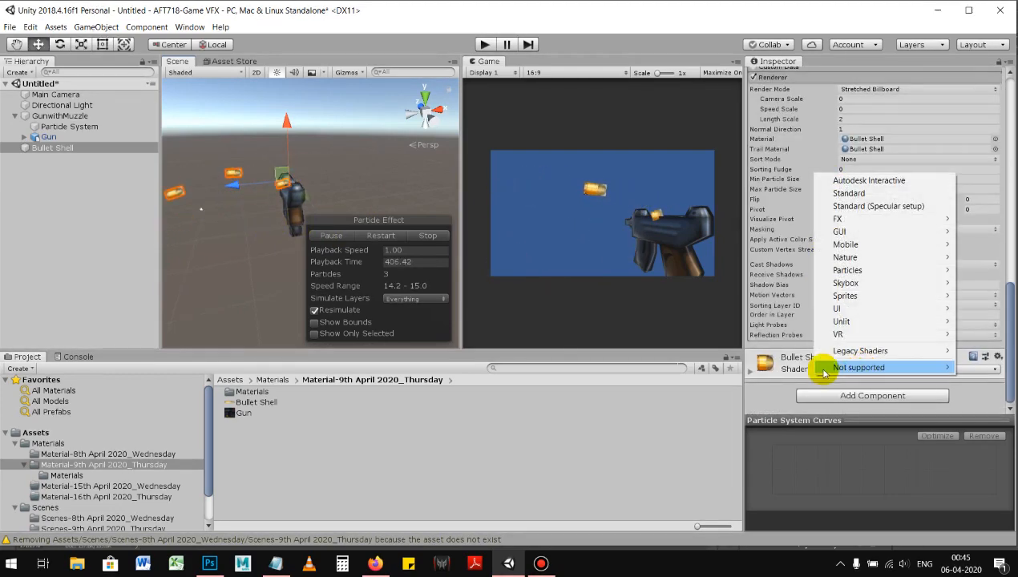
{"action": "left_click", "coordinate": [752, 373]}
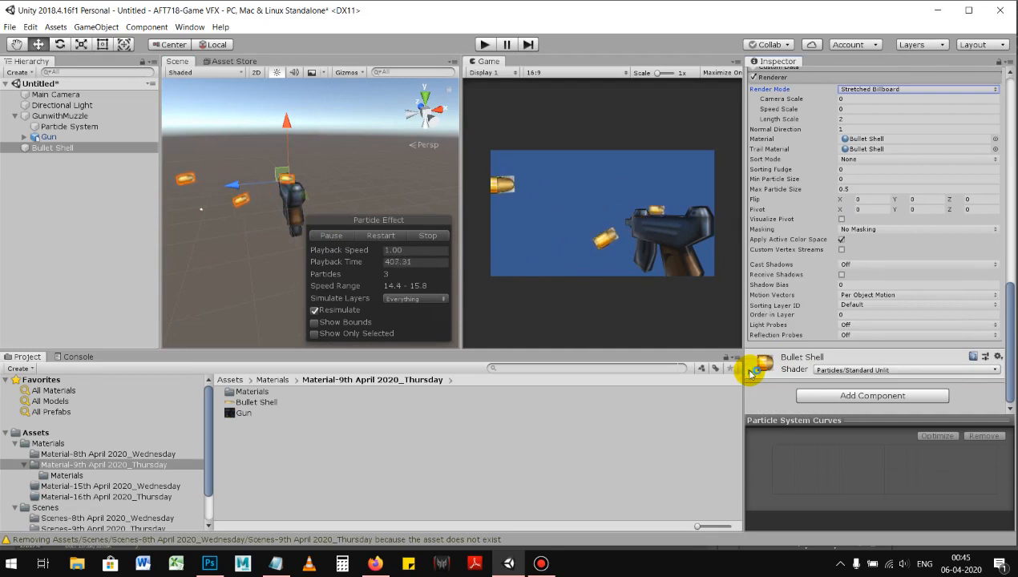
{"action": "left_click", "coordinate": [752, 372]}
{"action": "scroll", "coordinate": [907, 305], "scroll_direction": "down", "scroll_amount": 3}
{"action": "left_click", "coordinate": [884, 285]}
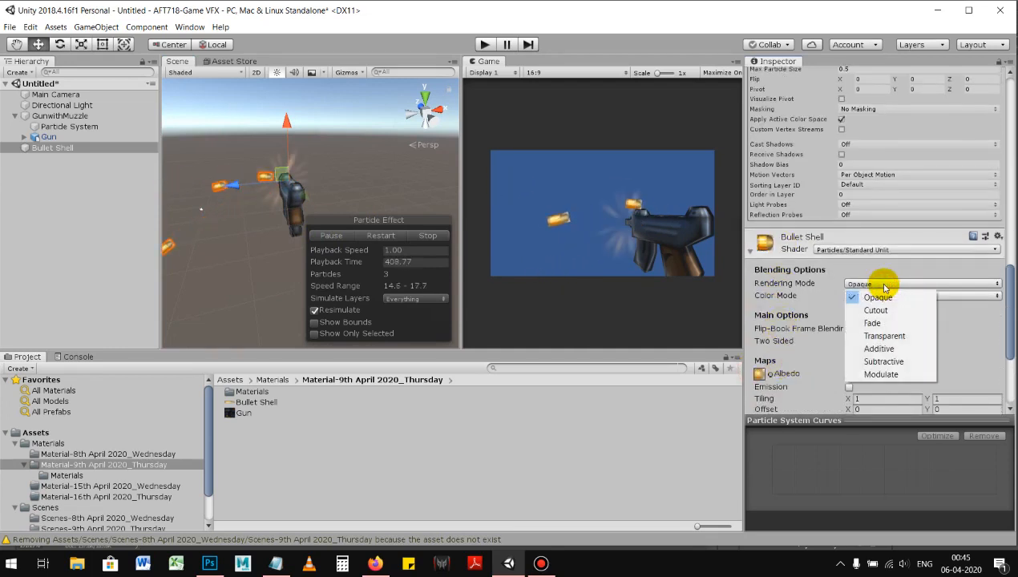
{"action": "left_click", "coordinate": [879, 349]}
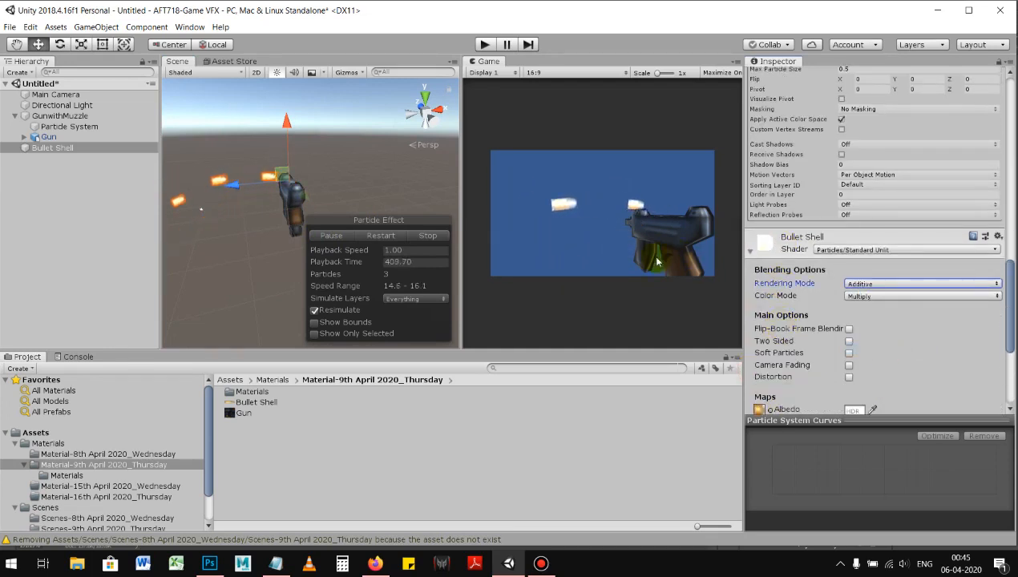
{"action": "left_click", "coordinate": [880, 285]}
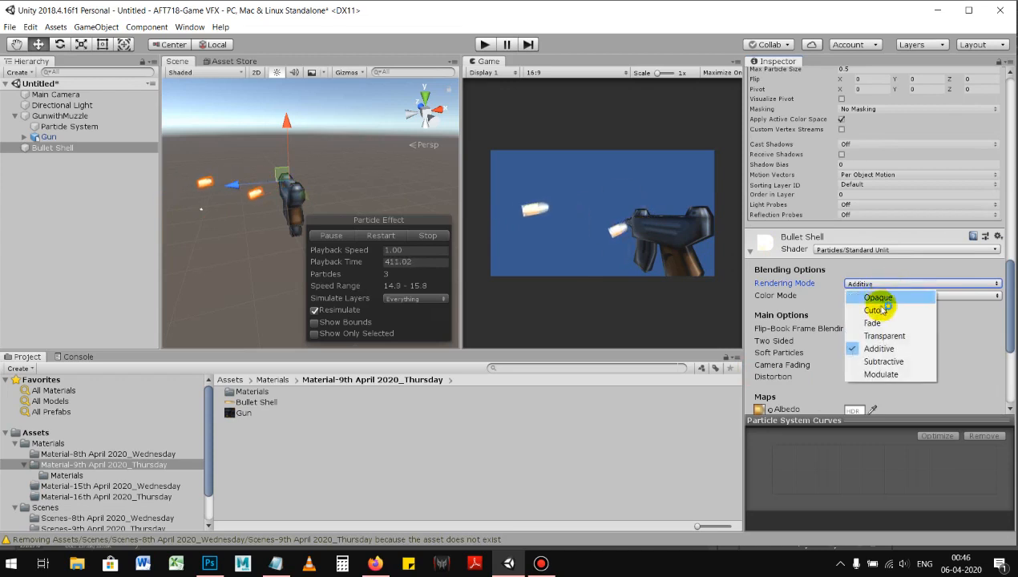
{"action": "left_click", "coordinate": [877, 309]}
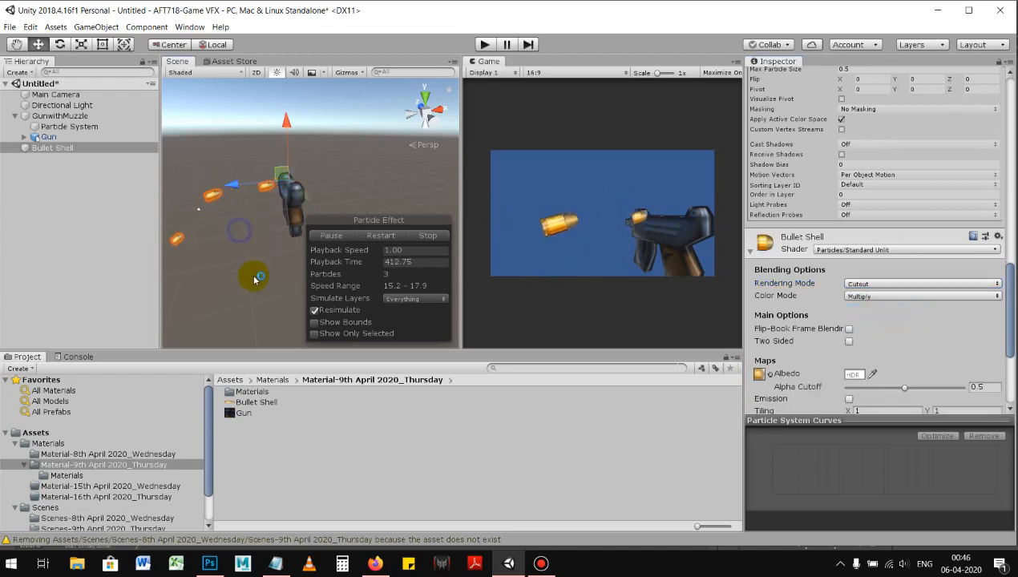
{"action": "left_click", "coordinate": [254, 278]}
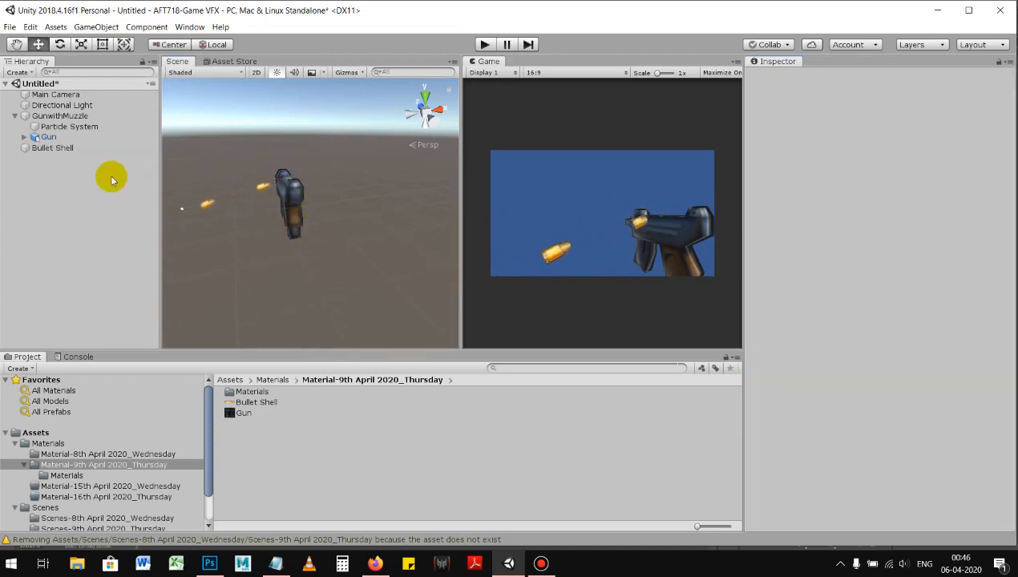
Step: Enable 3D Start Rotation on the Bullet Shell particle system and set X to 10 and Y to 50
{"action": "left_click", "coordinate": [77, 147]}
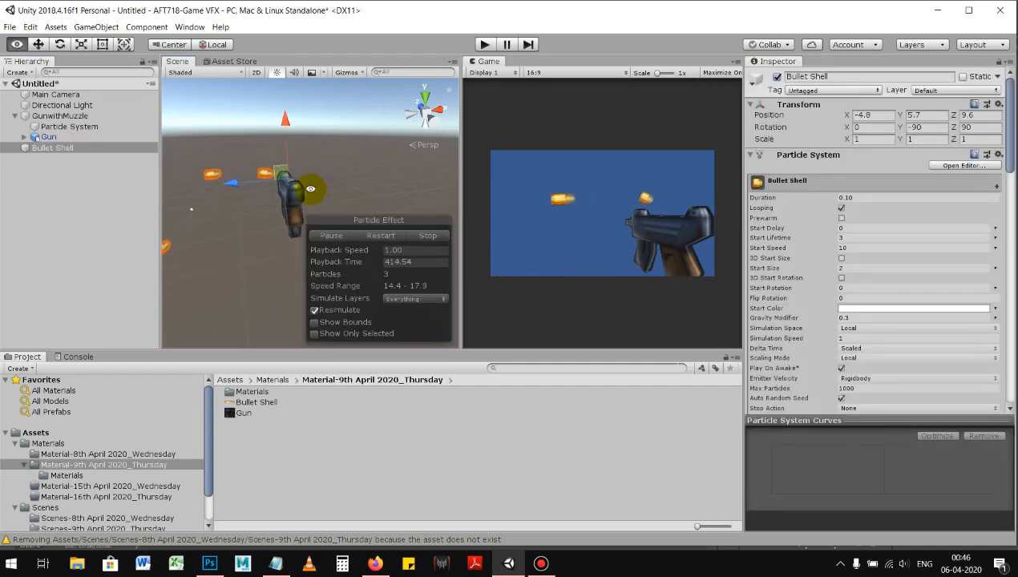
{"action": "mouse_move", "coordinate": [331, 182]}
{"action": "right_mouse_down", "text": "alt"}
{"action": "mouse_move", "coordinate": [319, 178]}
{"action": "mouse_move", "coordinate": [338, 184]}
{"action": "mouse_move", "coordinate": [297, 187]}
{"action": "mouse_move", "coordinate": [350, 188]}
{"action": "right_mouse_up", "text": "alt"}
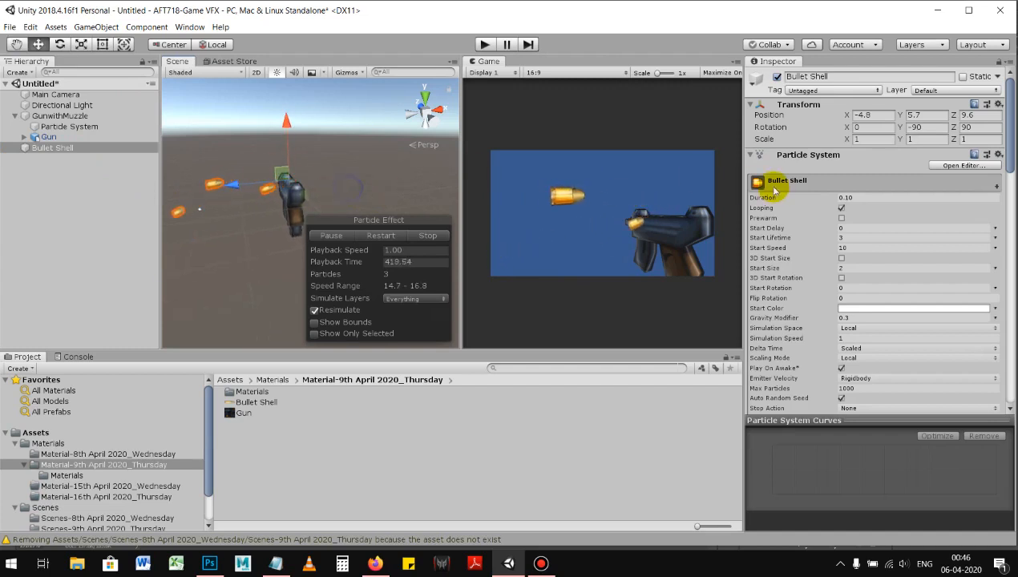
{"action": "left_click", "coordinate": [841, 277]}
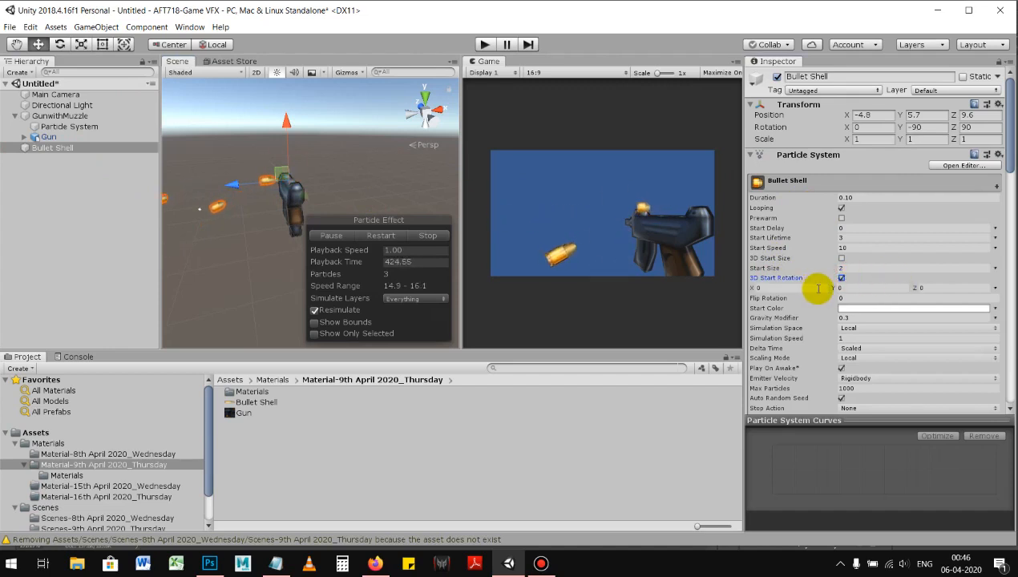
{"action": "left_click", "coordinate": [855, 289]}
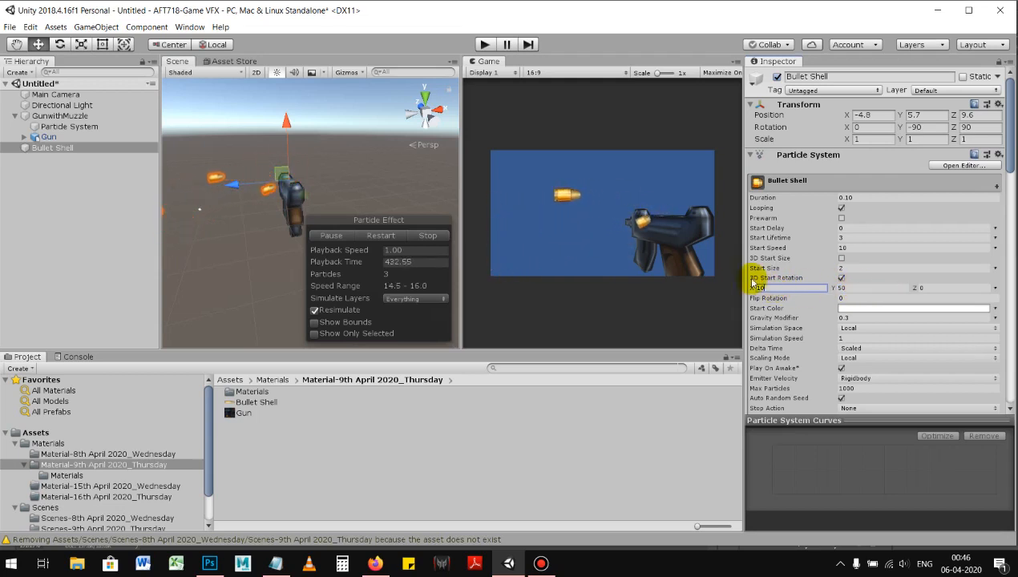
{"action": "left_click_drag", "start_coordinate": [371, 190], "coordinate": [292, 279], "text": "alt"}
{"action": "left_click_drag", "start_coordinate": [363, 440], "coordinate": [302, 185], "text": "alt"}
{"action": "left_click_drag", "start_coordinate": [405, 221], "coordinate": [309, 196], "text": "alt"}
{"action": "right_click_drag", "start_coordinate": [309, 196], "coordinate": [308, 194], "text": "alt"}
{"action": "left_click_drag", "start_coordinate": [318, 188], "coordinate": [344, 184], "text": "alt"}
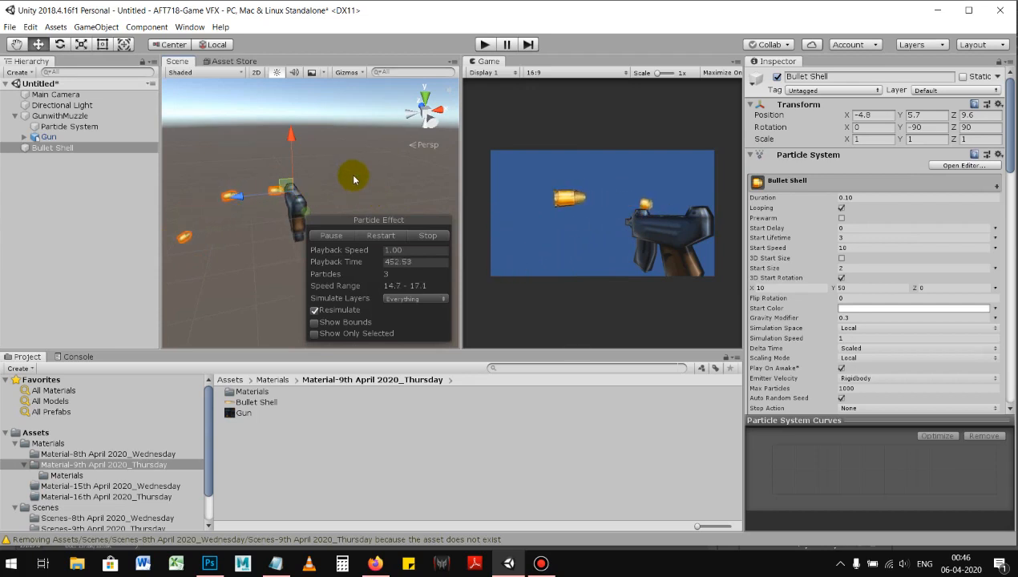
{"action": "mouse_move", "coordinate": [334, 180]}
{"action": "left_mouse_down", "text": "alt"}
{"action": "mouse_move", "coordinate": [364, 196]}
{"action": "mouse_move", "coordinate": [339, 181]}
{"action": "left_mouse_up", "text": "alt"}
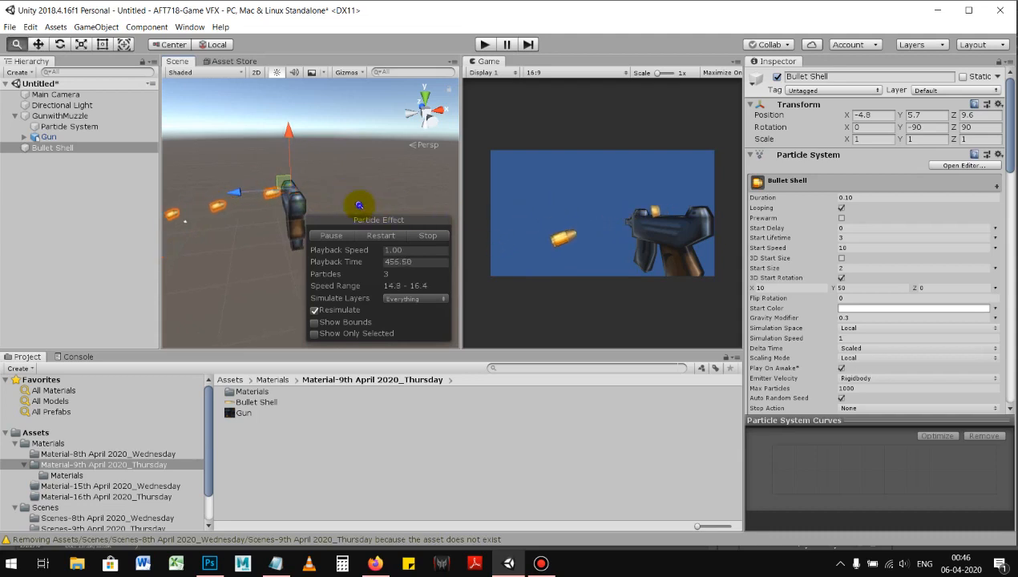
Step: Reset the start rotation to 0 on all axes, after trying 50 on Z, and disable 3D Start Rotation
{"action": "left_click", "coordinate": [787, 287]}
{"action": "type", "text": "0"}
{"action": "left_click", "coordinate": [842, 287]}
{"action": "type", "text": "0"}
{"action": "left_click", "coordinate": [928, 287]}
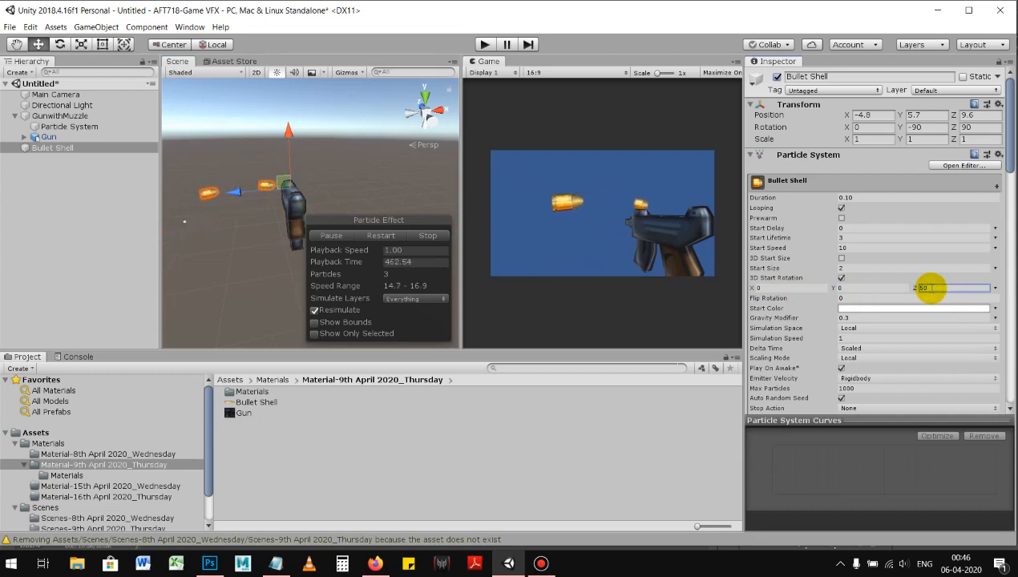
{"action": "double_click", "coordinate": [936, 291]}
{"action": "type", "text": "0"}
{"action": "left_click", "coordinate": [841, 278]}
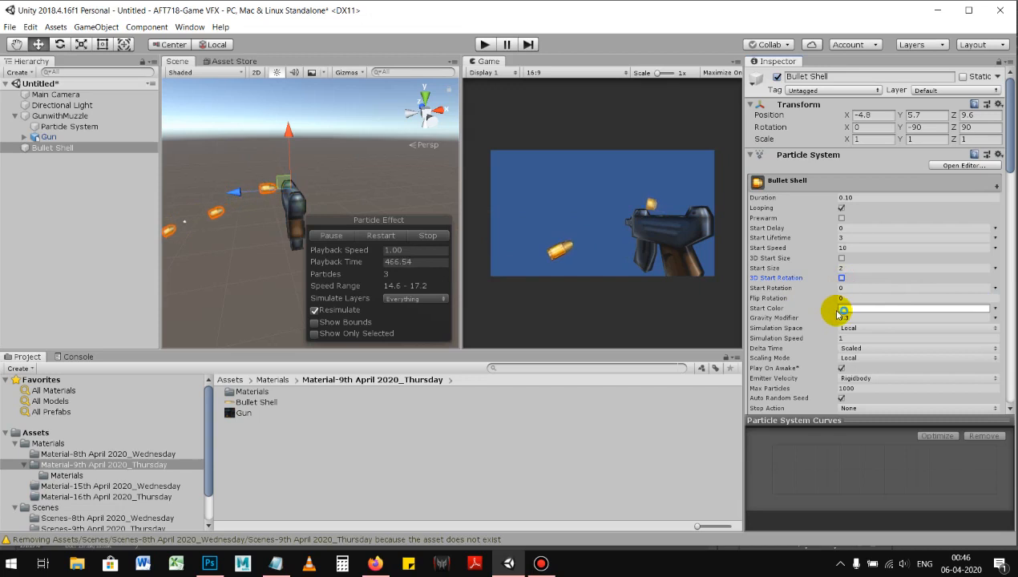
Step: Try rotating the Bullet Shell emitter about Y to about -180.8 degrees
{"action": "left_click", "coordinate": [844, 289]}
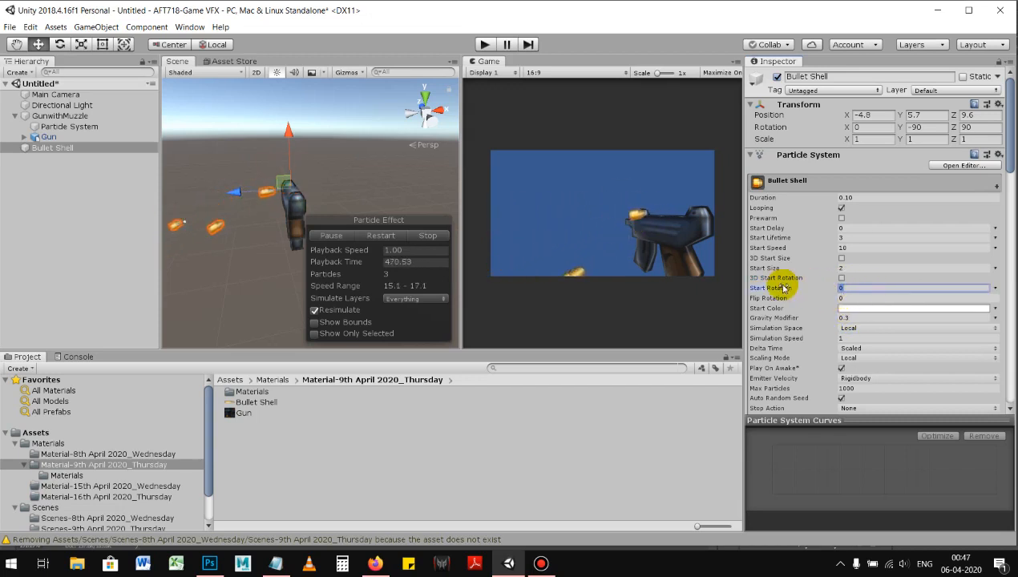
{"action": "left_click_drag", "start_coordinate": [782, 291], "coordinate": [358, 291]}
{"action": "left_click_drag", "start_coordinate": [4, 287], "coordinate": [237, 260]}
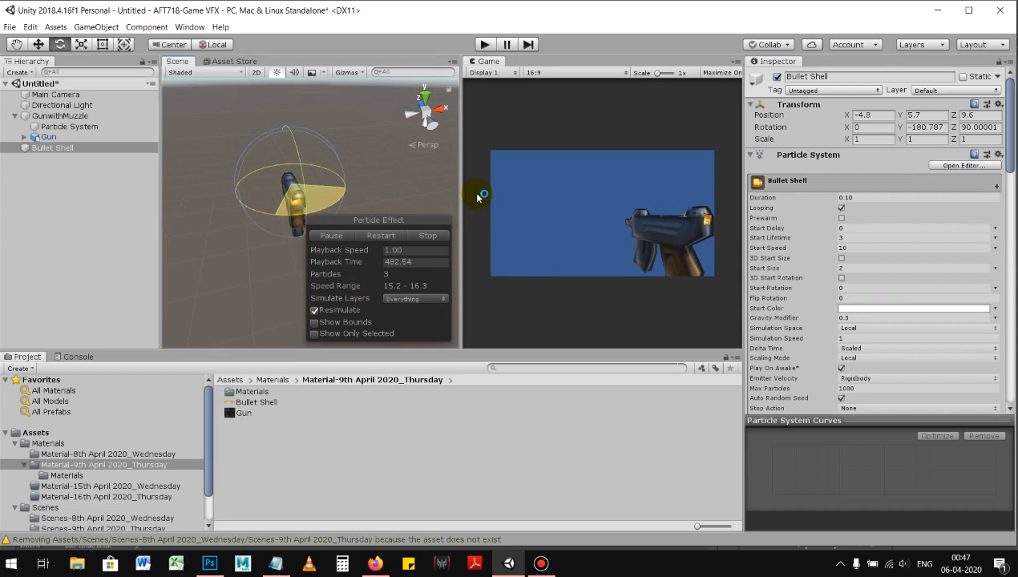
{"action": "left_click_drag", "start_coordinate": [393, 192], "coordinate": [358, 164], "text": "alt"}
{"action": "right_click_drag", "start_coordinate": [358, 163], "coordinate": [344, 163], "text": "alt"}
Step: Try a linear Y velocity of about -40.42 in Velocity over Lifetime and check the bullets' flight from several angles
{"action": "scroll", "coordinate": [818, 313], "scroll_direction": "down", "scroll_amount": 5}
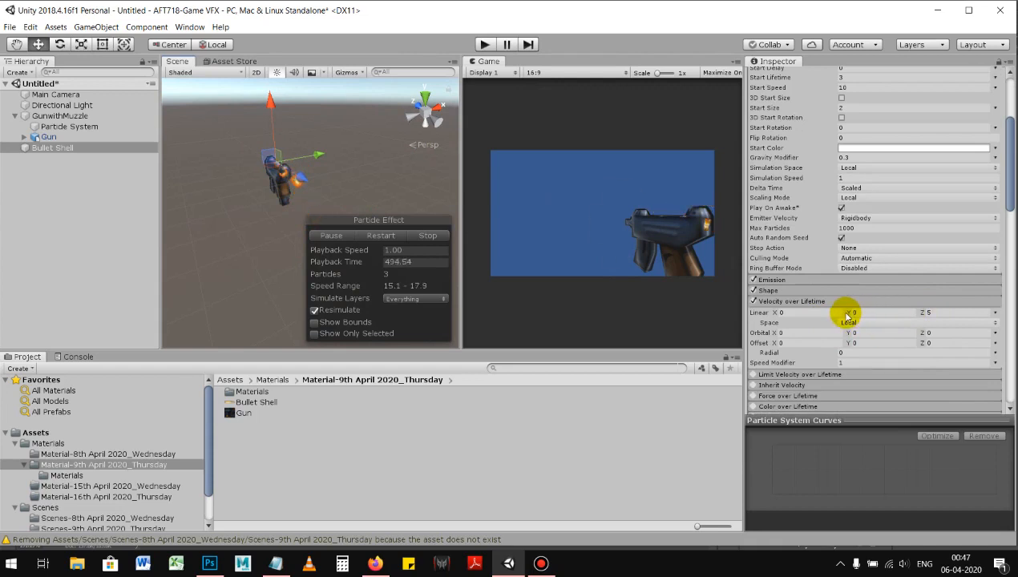
{"action": "left_click_drag", "start_coordinate": [871, 315], "coordinate": [932, 306]}
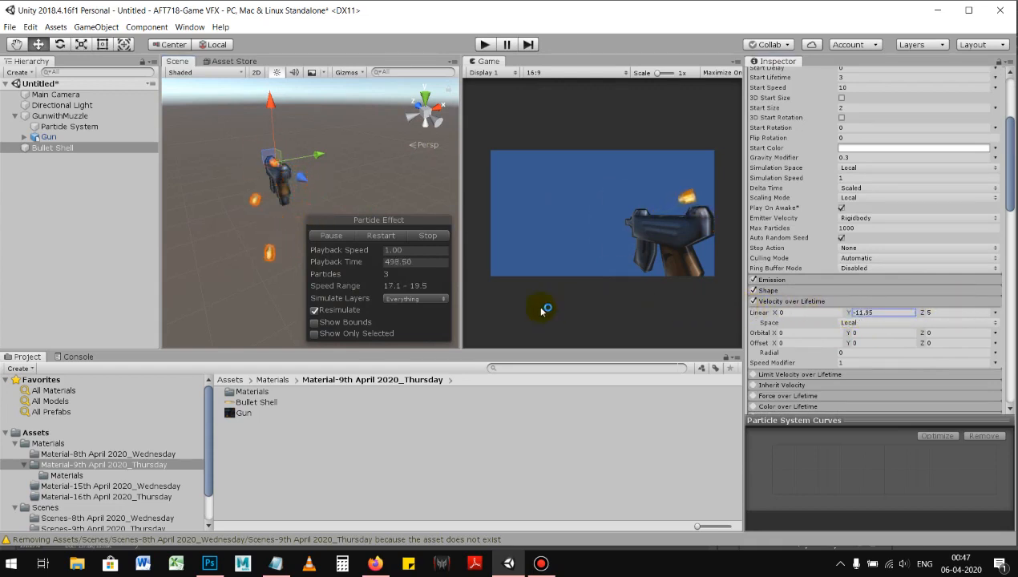
{"action": "left_click_drag", "start_coordinate": [290, 307], "coordinate": [39, 264]}
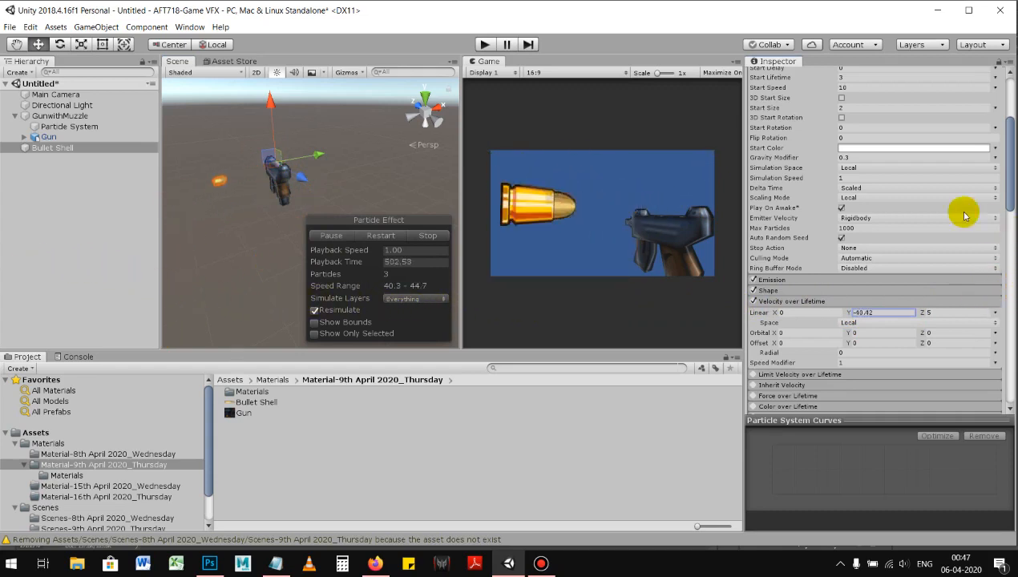
{"action": "left_click_drag", "start_coordinate": [243, 221], "coordinate": [281, 203], "text": "alt"}
{"action": "right_click_drag", "start_coordinate": [281, 203], "coordinate": [324, 178], "text": "alt"}
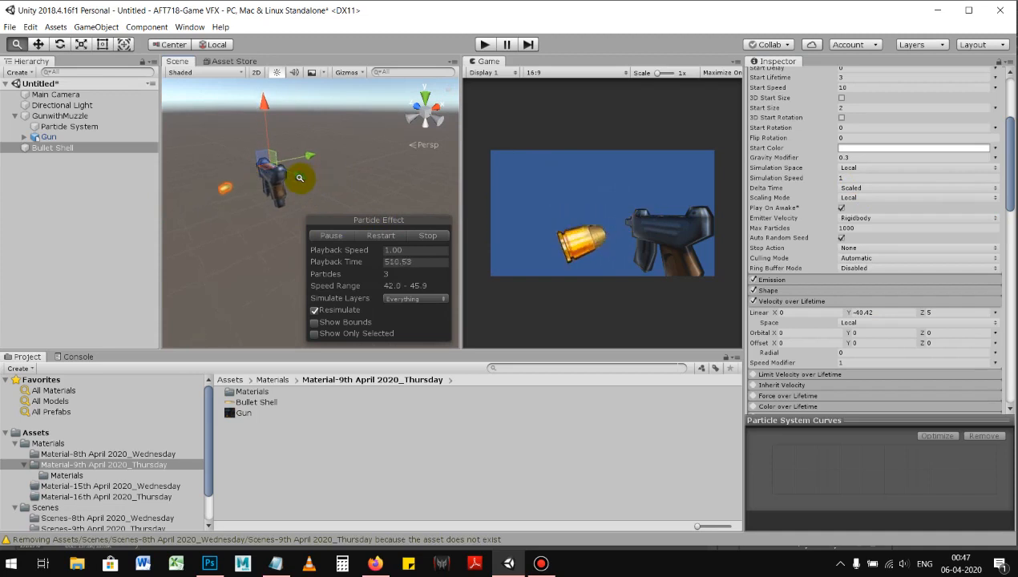
{"action": "mouse_move", "coordinate": [284, 181]}
{"action": "right_mouse_down", "text": "alt"}
{"action": "mouse_move", "coordinate": [305, 195]}
{"action": "mouse_move", "coordinate": [392, 195]}
{"action": "right_mouse_up", "text": "alt"}
{"action": "middle_click_drag", "start_coordinate": [255, 188], "coordinate": [297, 200], "text": "alt"}
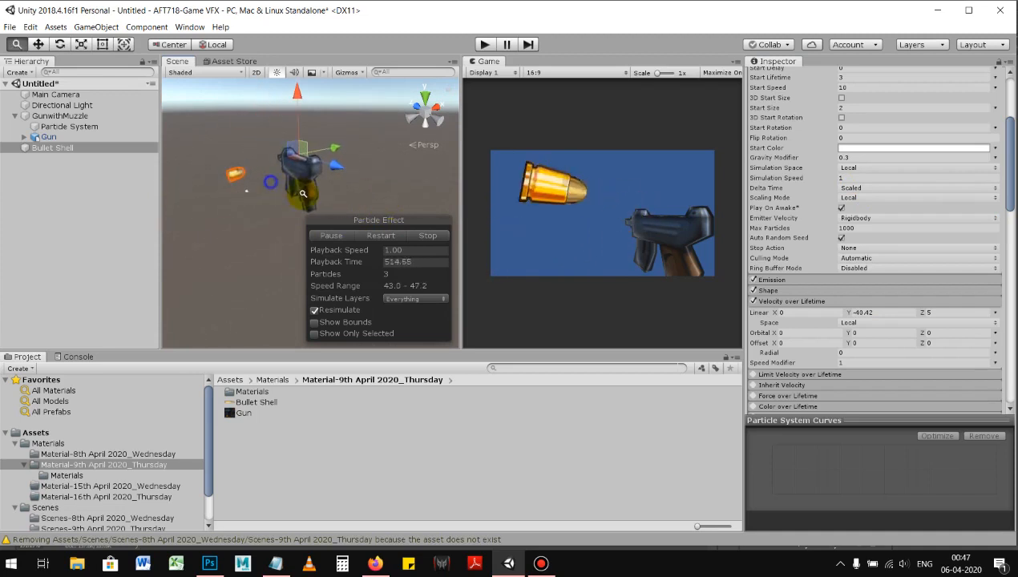
{"action": "right_click_drag", "start_coordinate": [272, 204], "coordinate": [276, 202], "text": "alt"}
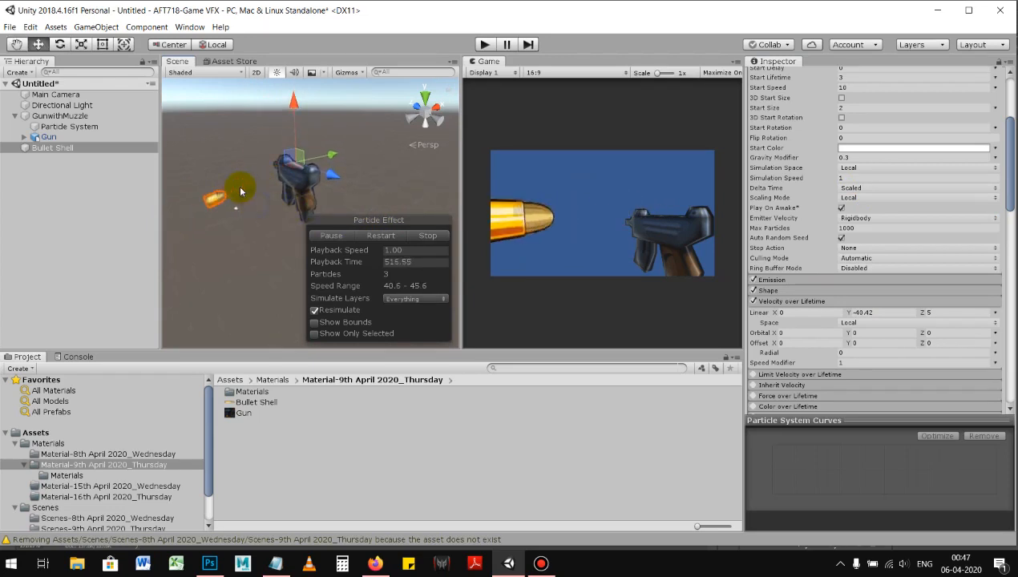
Step: Set the Bullet Shell particle renderer's render mode to Mesh
{"action": "left_click", "coordinate": [92, 150]}
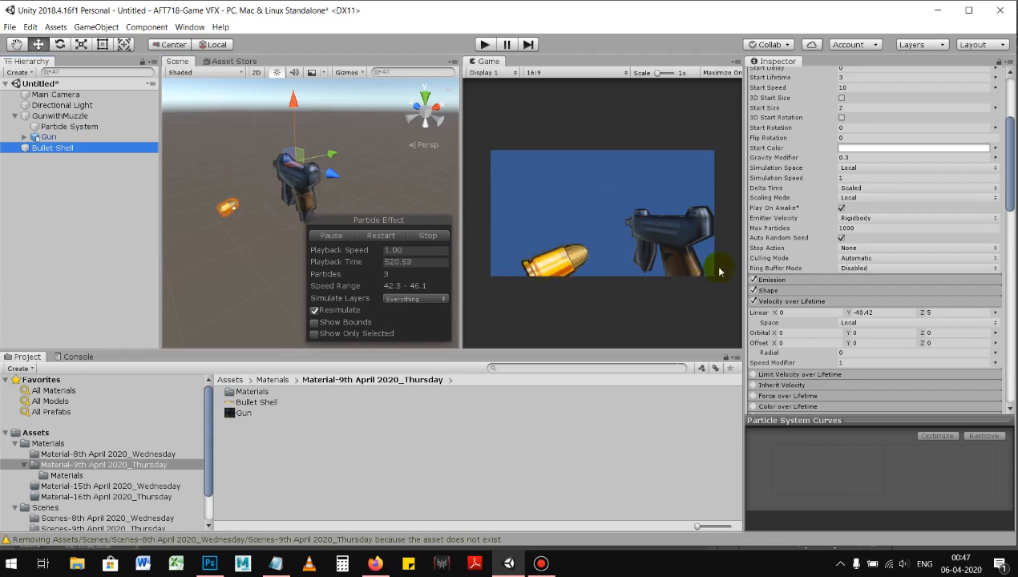
{"action": "scroll", "coordinate": [825, 277], "scroll_direction": "down", "scroll_amount": 10}
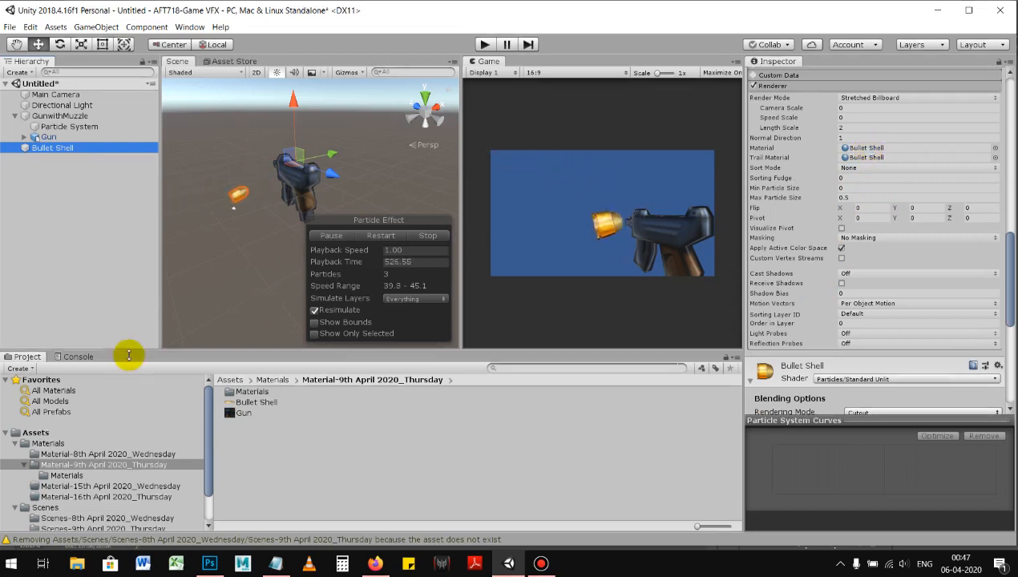
{"action": "right_click", "coordinate": [62, 209]}
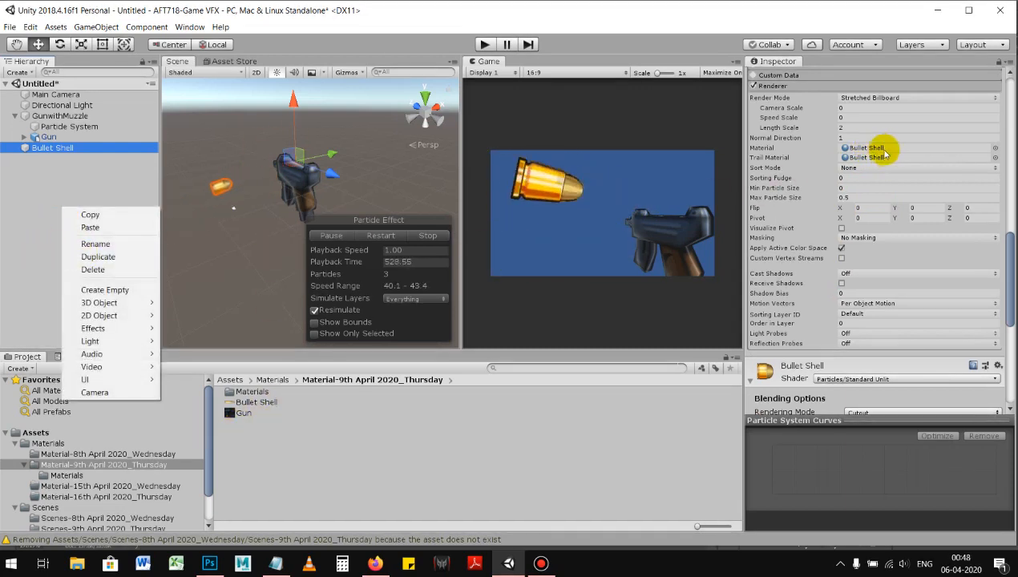
{"action": "left_click", "coordinate": [989, 97]}
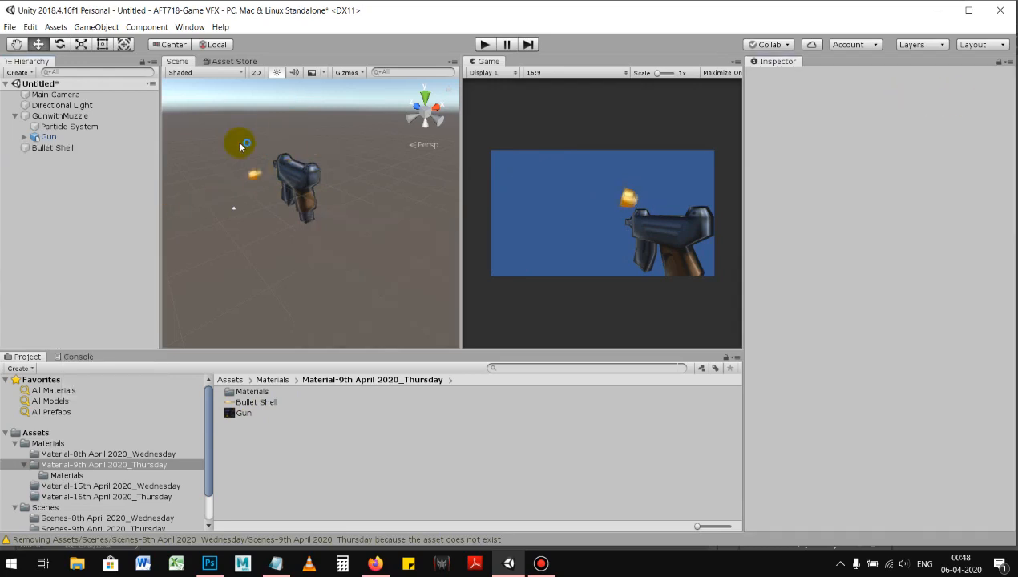
{"action": "left_click", "coordinate": [49, 137]}
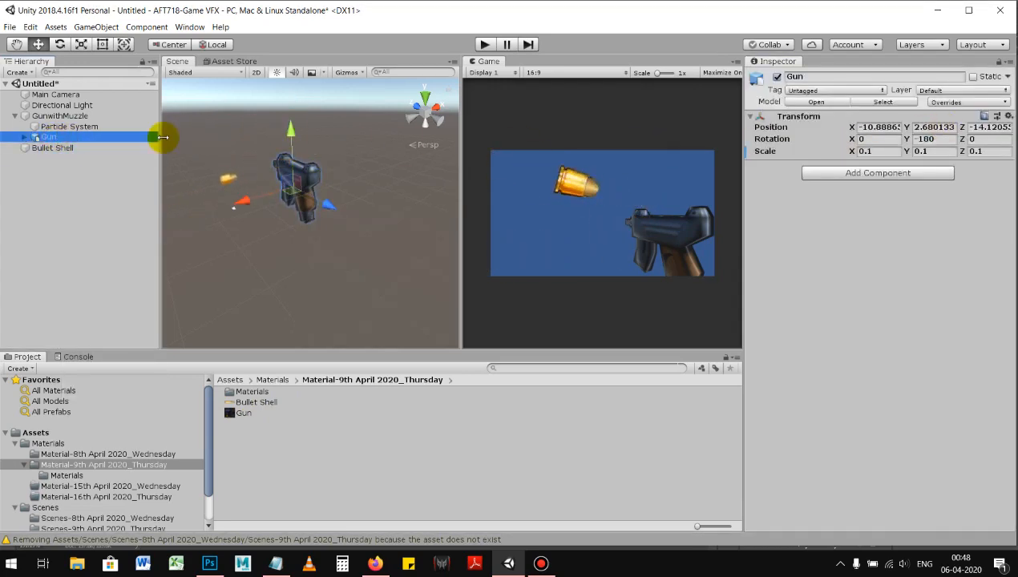
{"action": "left_click", "coordinate": [74, 148]}
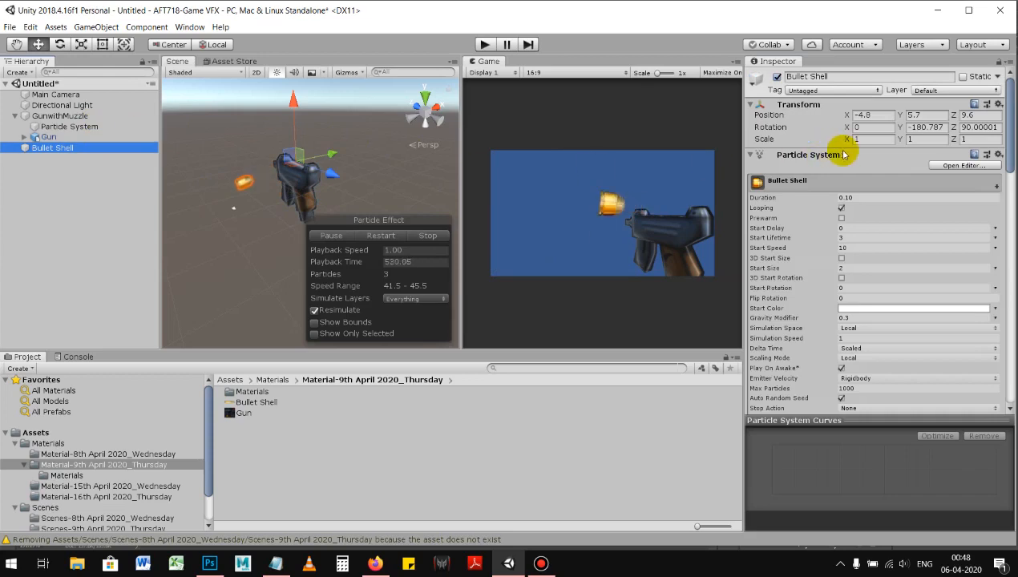
{"action": "scroll", "coordinate": [912, 212], "scroll_direction": "down", "scroll_amount": 10}
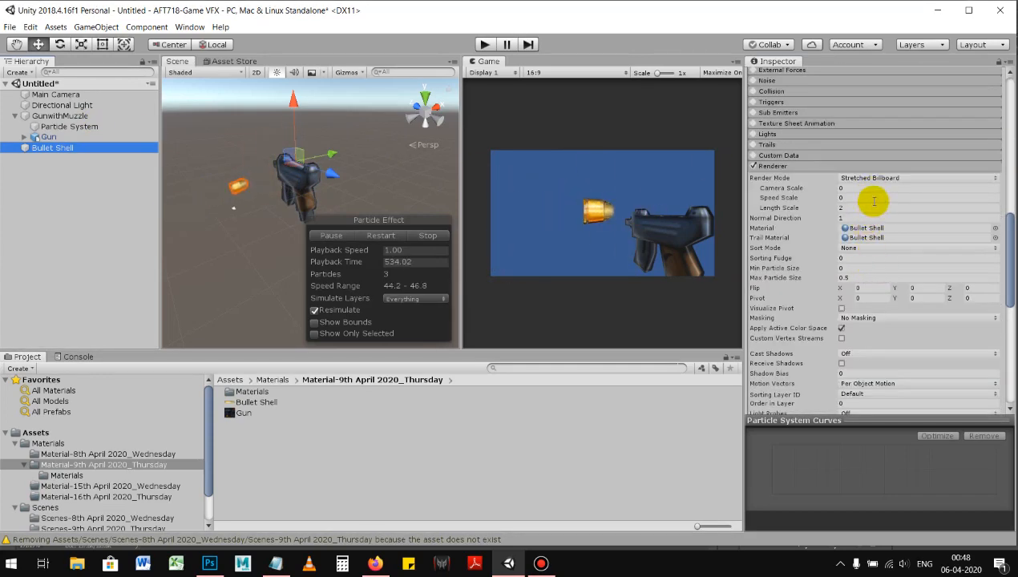
{"action": "left_click", "coordinate": [991, 180]}
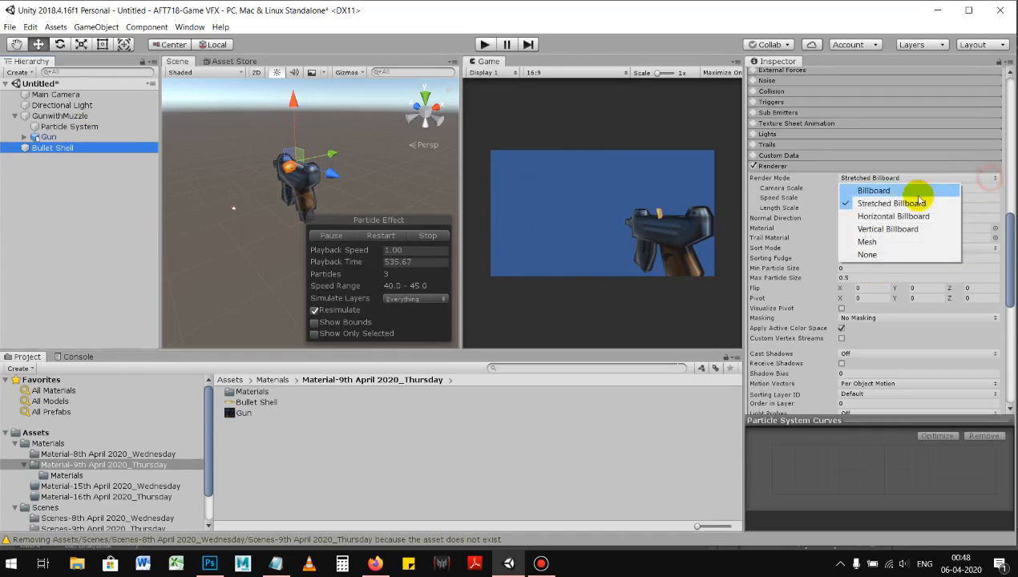
{"action": "left_click", "coordinate": [886, 244]}
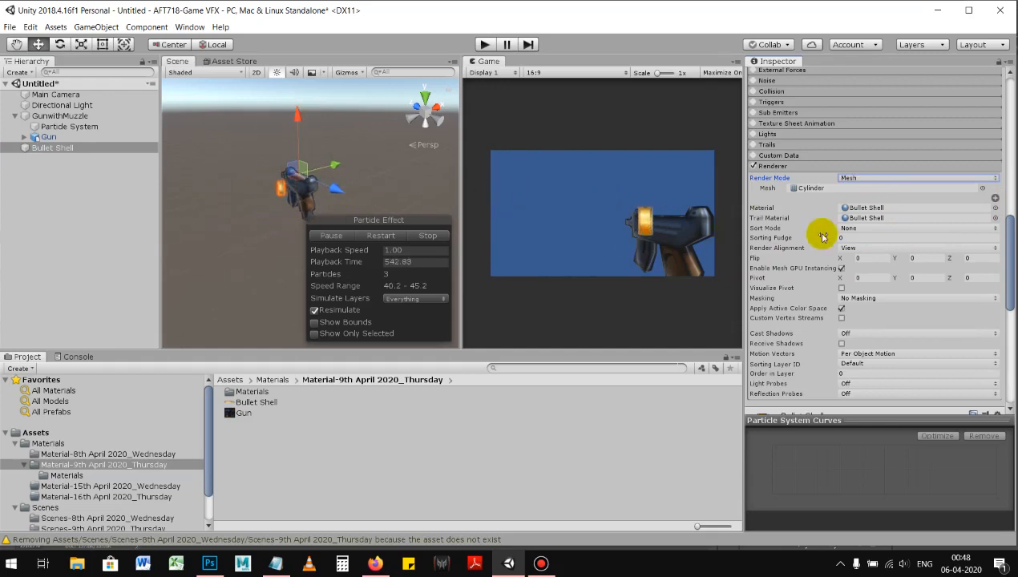
Step: Reset the Bullet Shell's linear Y velocity to 0 and rotate its emitter about Y to about -66.7 degrees
{"action": "scroll", "coordinate": [822, 252], "scroll_direction": "up", "scroll_amount": 7}
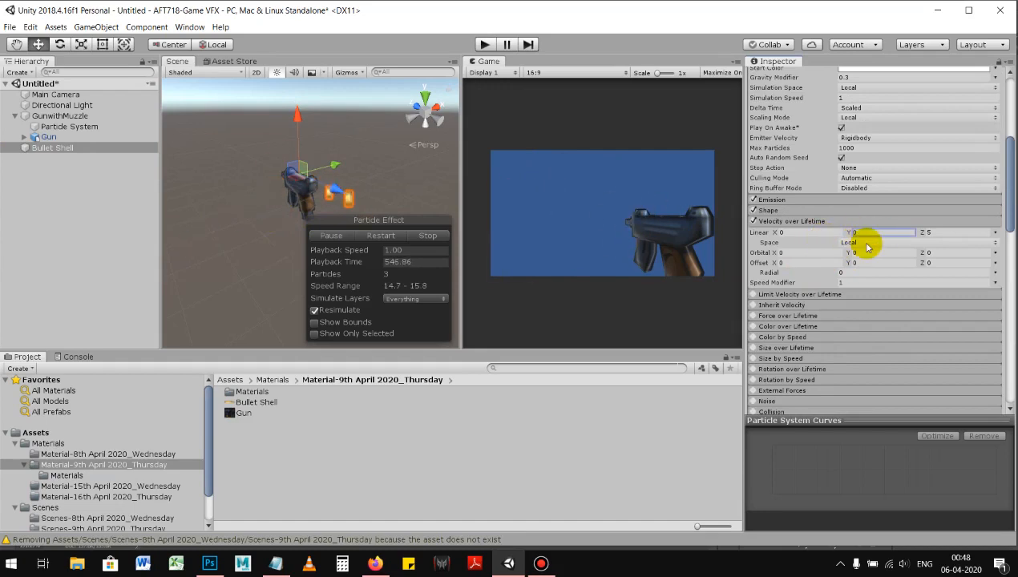
{"action": "key", "text": "e"}
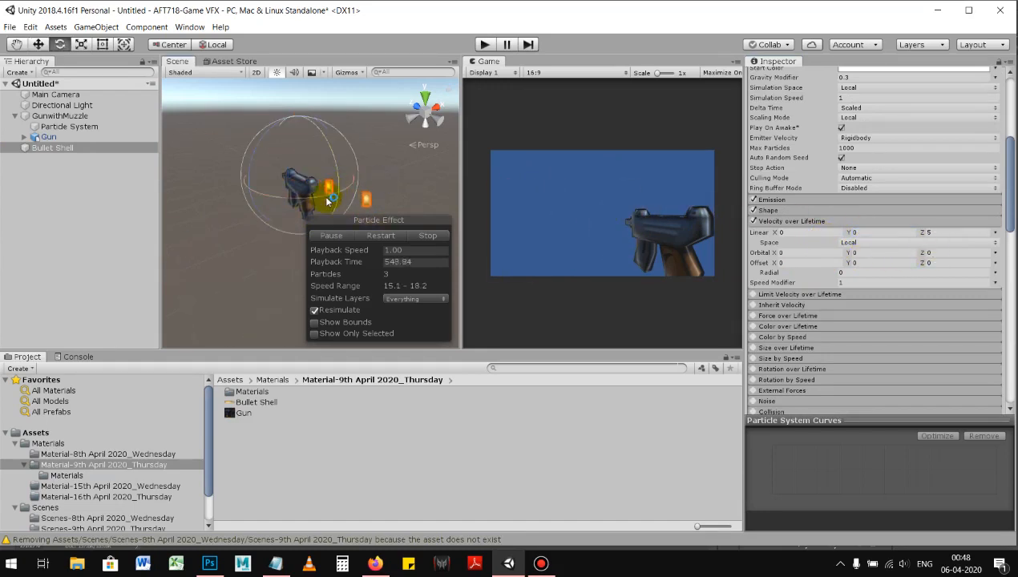
{"action": "scroll", "coordinate": [818, 185], "scroll_direction": "up", "scroll_amount": 5}
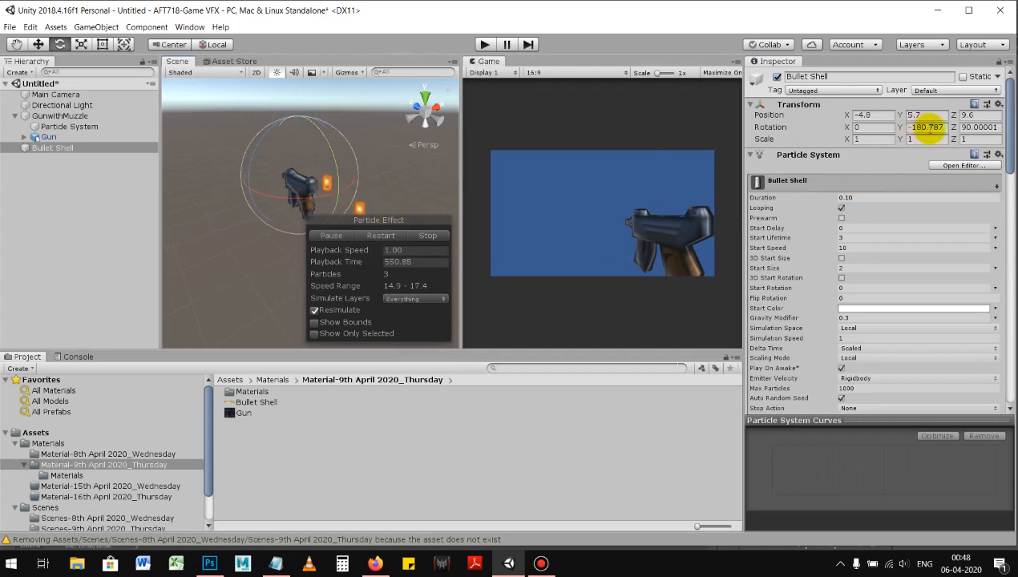
{"action": "left_click_drag", "start_coordinate": [204, 200], "coordinate": [953, 179]}
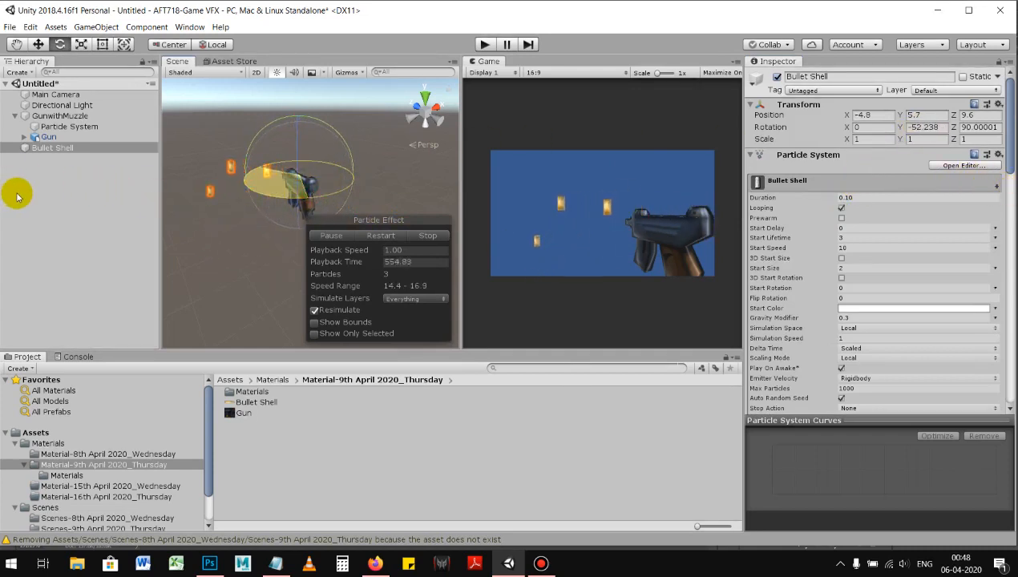
{"action": "left_click_drag", "start_coordinate": [31, 198], "coordinate": [48, 201]}
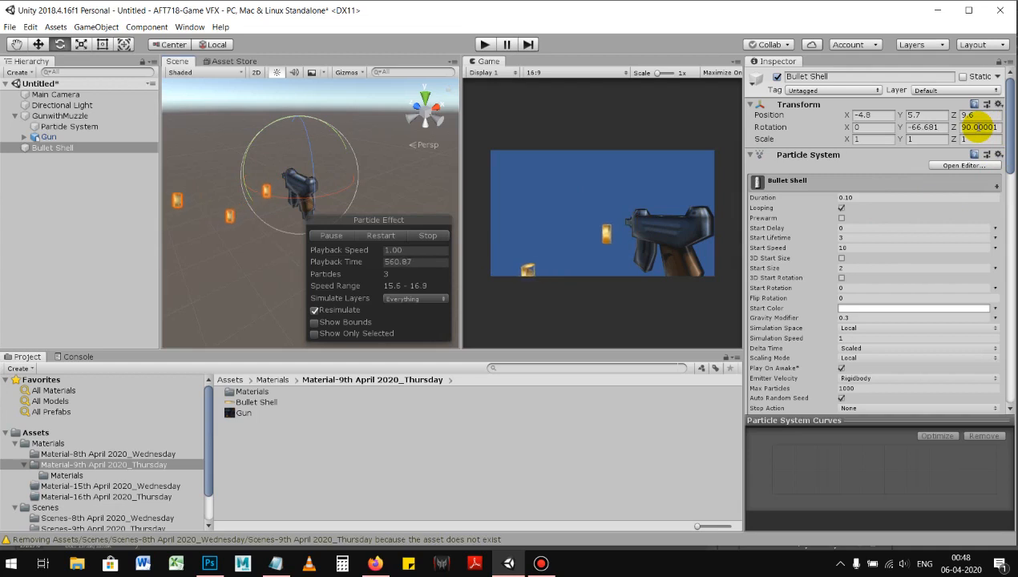
Step: Set the Bullet Shell's transform rotation to -90 on Y and 90 on Z
{"action": "key", "text": "BackSpace"}
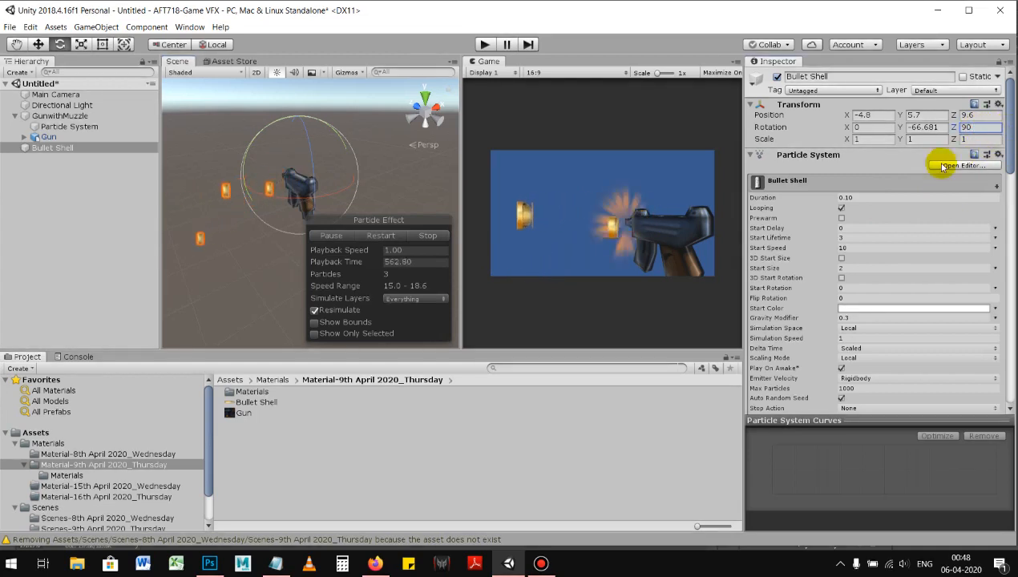
{"action": "left_click", "coordinate": [935, 128]}
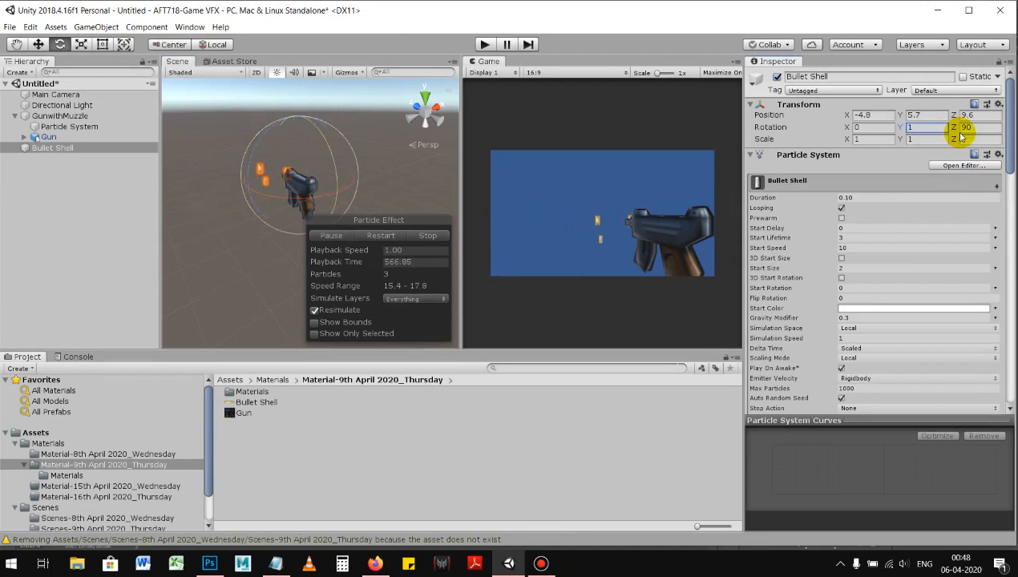
{"action": "left_click_drag", "start_coordinate": [306, 193], "coordinate": [285, 205], "text": "alt"}
{"action": "left_click_drag", "start_coordinate": [371, 193], "coordinate": [417, 185]}
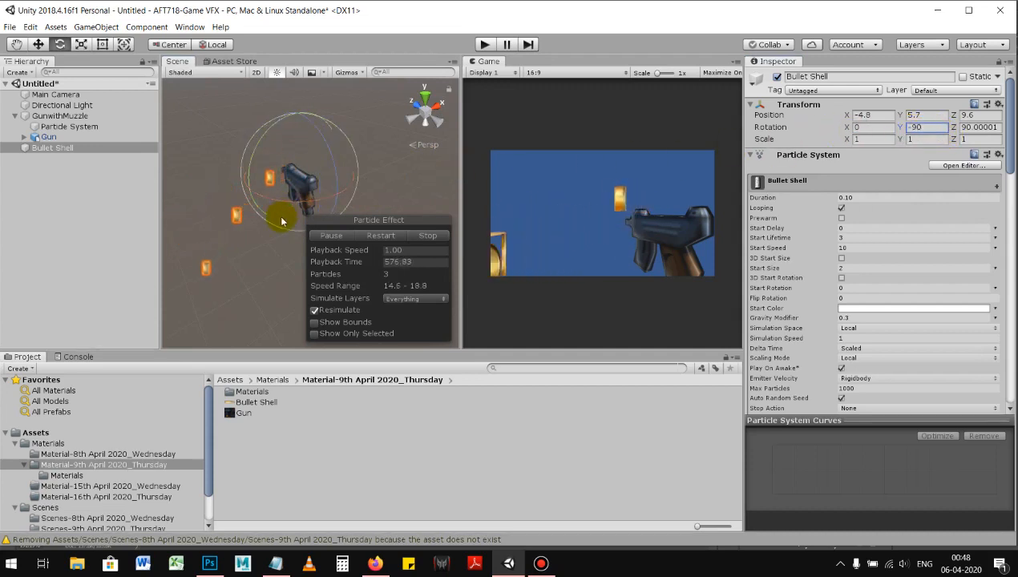
{"action": "left_click_drag", "start_coordinate": [275, 205], "coordinate": [518, 233], "text": "alt"}
Step: Examine the mesh shells' ejection direction around the gun from several angles, together with the Bullet Shell's velocity settings
{"action": "key", "text": "w"}
{"action": "scroll", "coordinate": [782, 252], "scroll_direction": "down", "scroll_amount": 3}
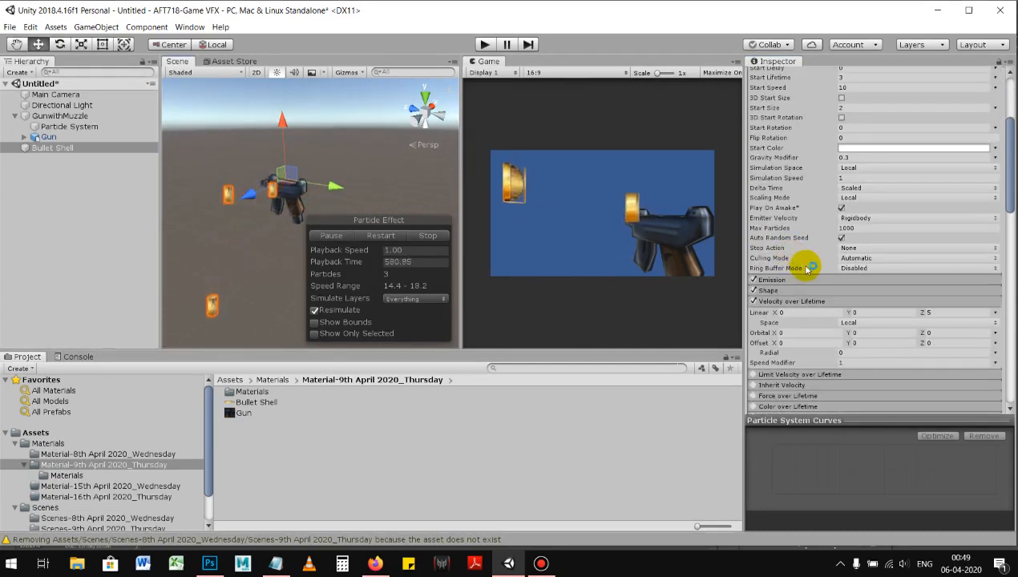
{"action": "scroll", "coordinate": [806, 252], "scroll_direction": "up", "scroll_amount": 3}
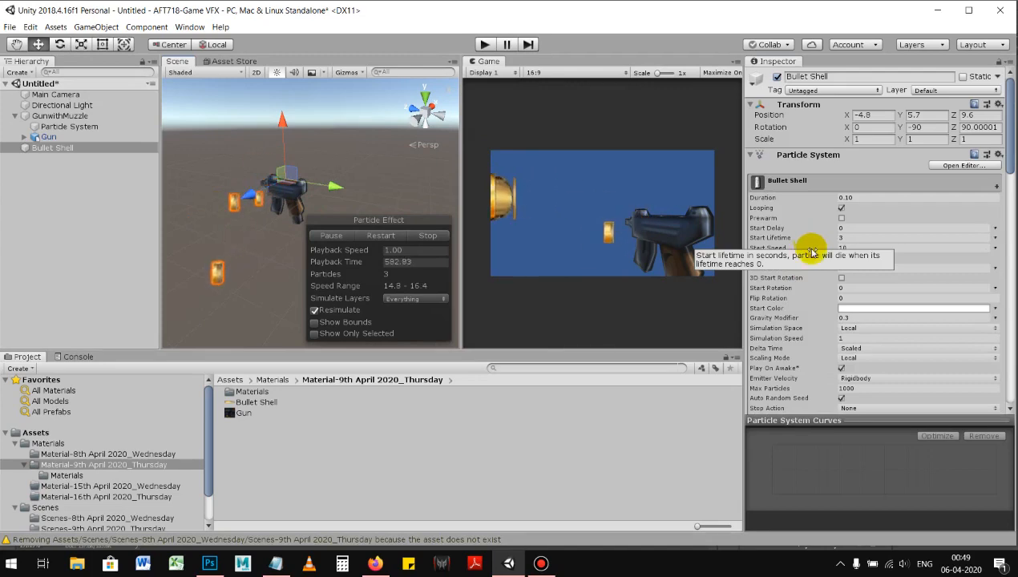
{"action": "scroll", "coordinate": [818, 241], "scroll_direction": "down", "scroll_amount": 3}
{"action": "scroll", "coordinate": [868, 216], "scroll_direction": "down", "scroll_amount": 3}
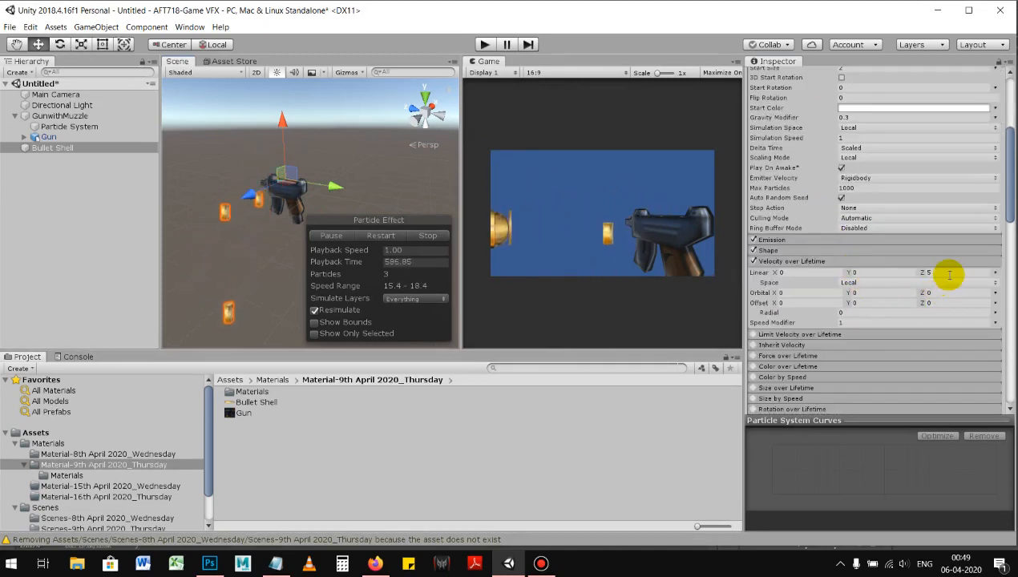
{"action": "left_click_drag", "start_coordinate": [364, 171], "coordinate": [348, 191], "text": "alt"}
{"action": "left_click_drag", "start_coordinate": [263, 148], "coordinate": [208, 199]}
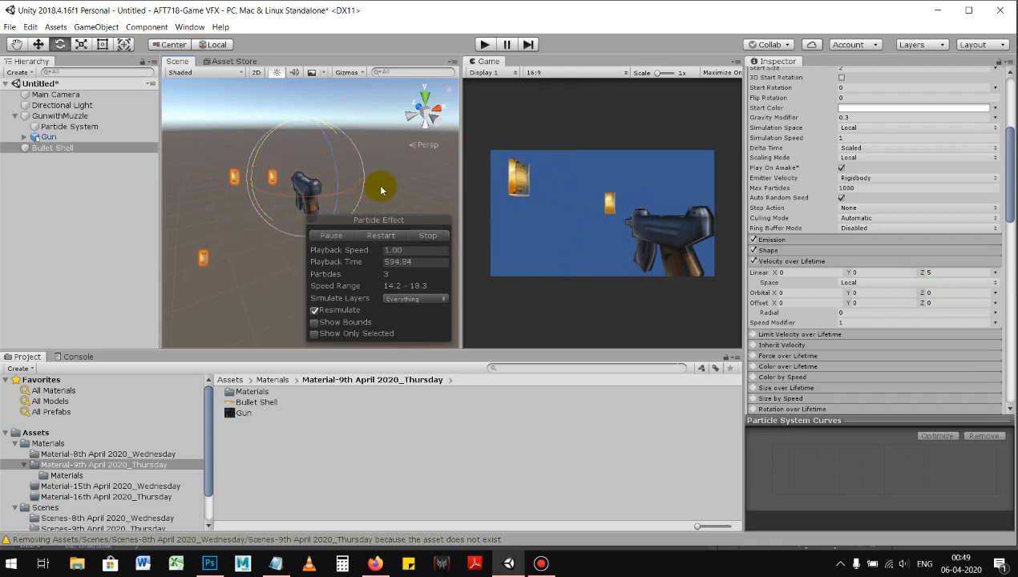
{"action": "left_click_drag", "start_coordinate": [252, 196], "coordinate": [332, 197], "text": "alt"}
{"action": "key", "text": "w"}
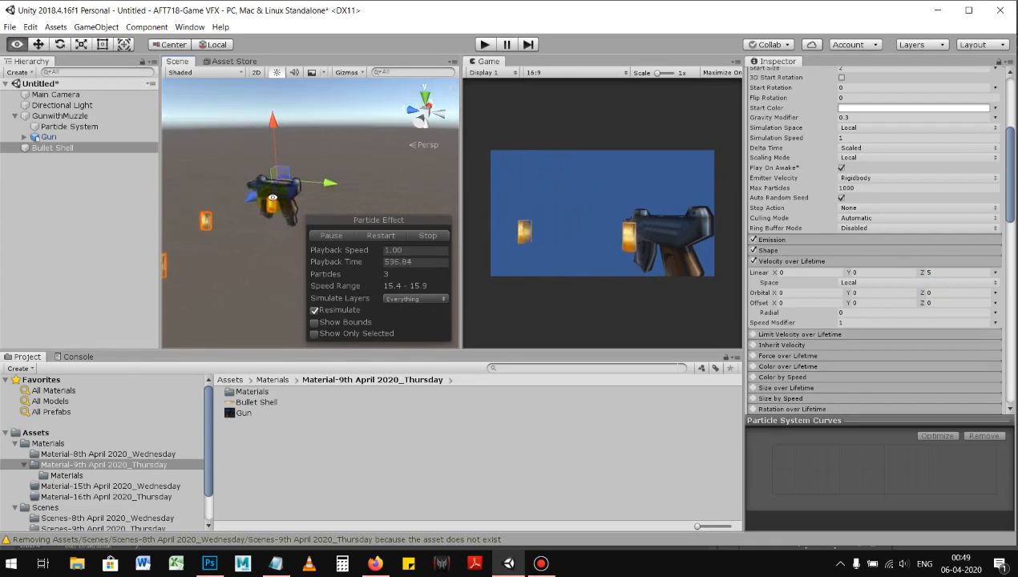
{"action": "left_click_drag", "start_coordinate": [269, 195], "coordinate": [283, 193], "text": "alt"}
{"action": "left_click", "coordinate": [132, 156]}
{"action": "left_click", "coordinate": [130, 150]}
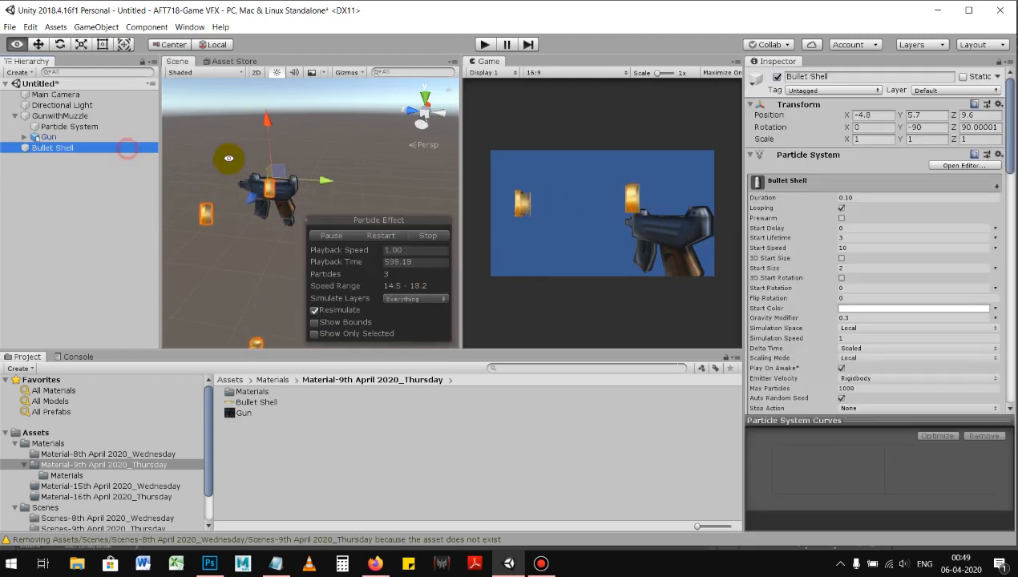
{"action": "right_click_drag", "start_coordinate": [241, 160], "coordinate": [291, 165], "text": "alt"}
{"action": "left_click_drag", "start_coordinate": [291, 165], "coordinate": [246, 163], "text": "alt"}
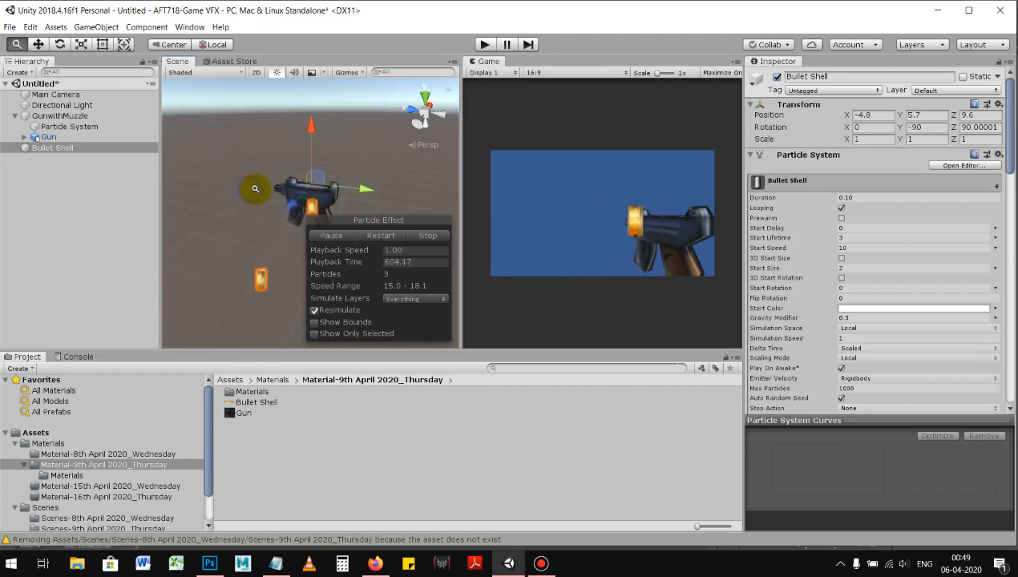
Step: Set the Bullet Shell particle system's emission shape to Mesh
{"action": "left_click", "coordinate": [95, 149]}
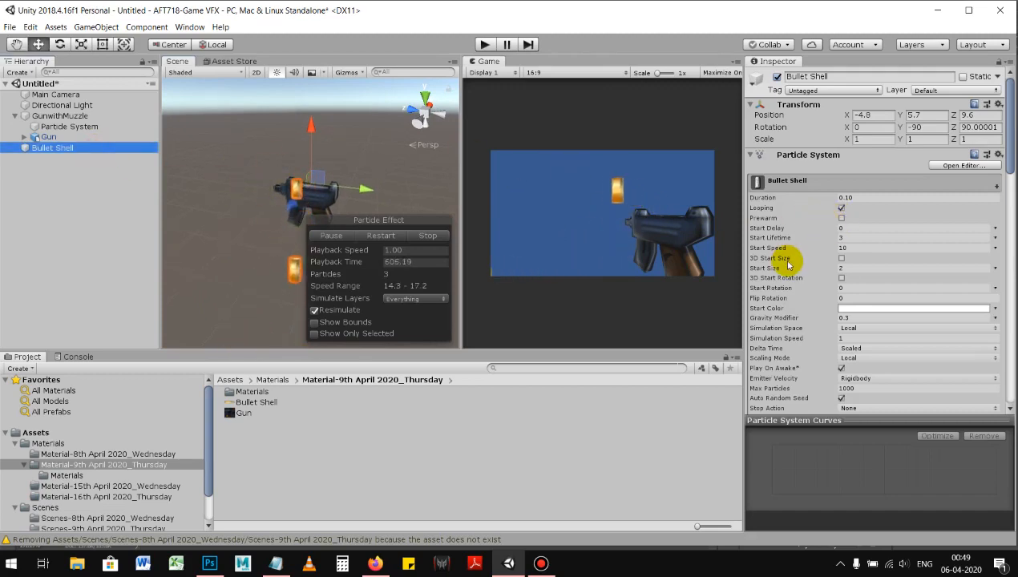
{"action": "scroll", "coordinate": [850, 256], "scroll_direction": "down", "scroll_amount": 5}
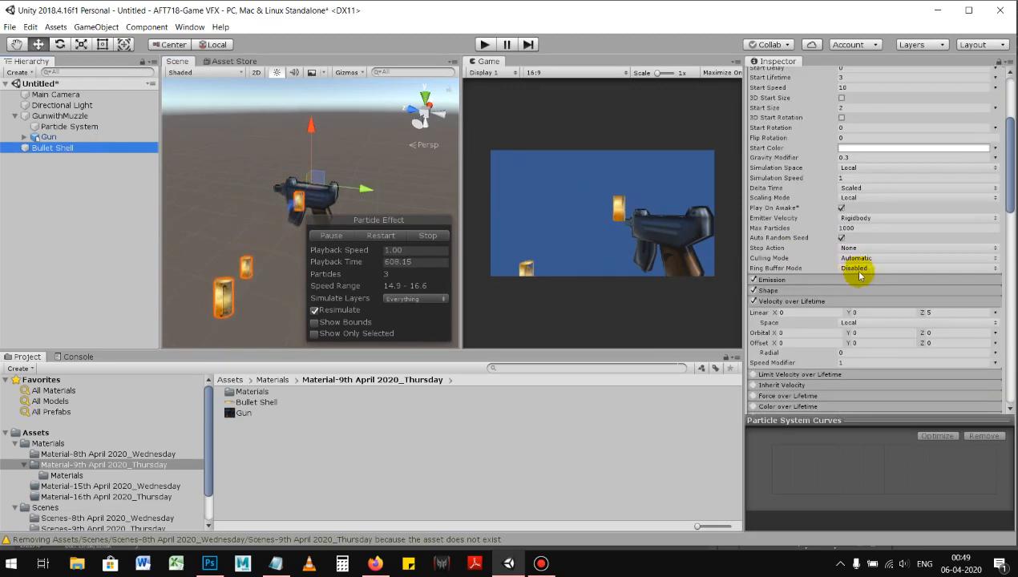
{"action": "scroll", "coordinate": [834, 265], "scroll_direction": "down", "scroll_amount": 5}
{"action": "scroll", "coordinate": [814, 276], "scroll_direction": "down", "scroll_amount": 5}
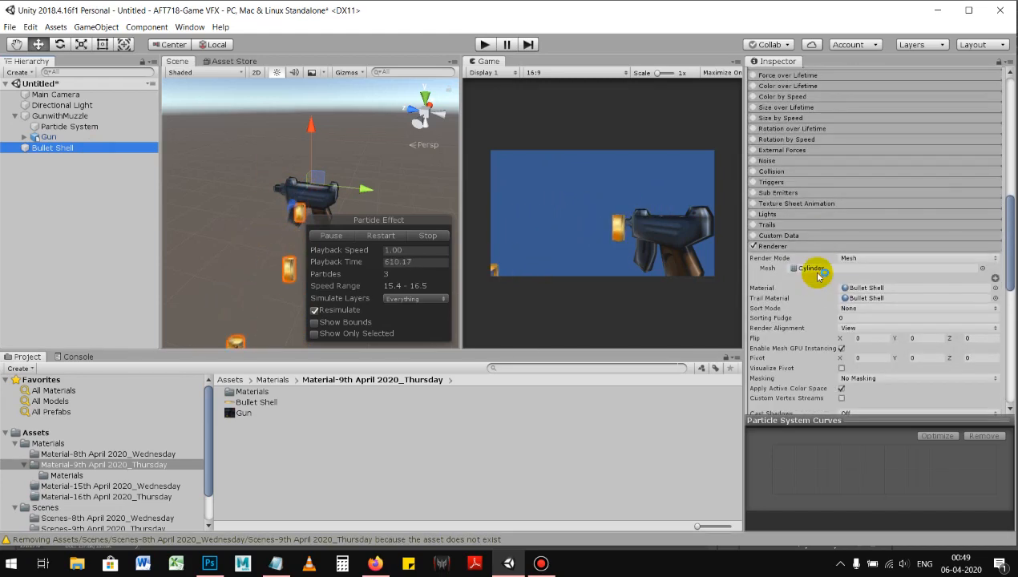
{"action": "scroll", "coordinate": [802, 208], "scroll_direction": "up", "scroll_amount": 4}
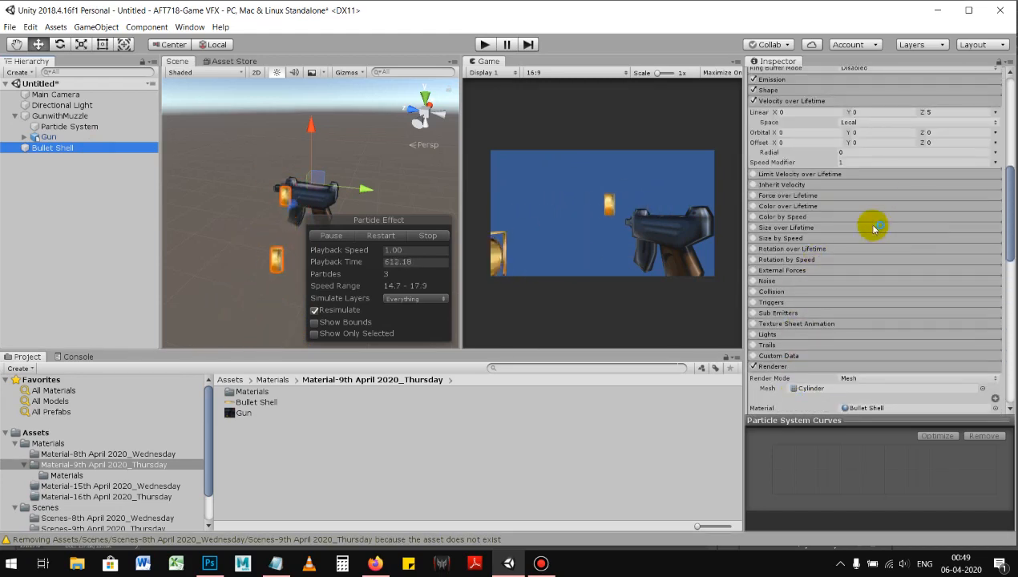
{"action": "scroll", "coordinate": [882, 248], "scroll_direction": "up", "scroll_amount": 1}
{"action": "scroll", "coordinate": [885, 252], "scroll_direction": "up", "scroll_amount": 2}
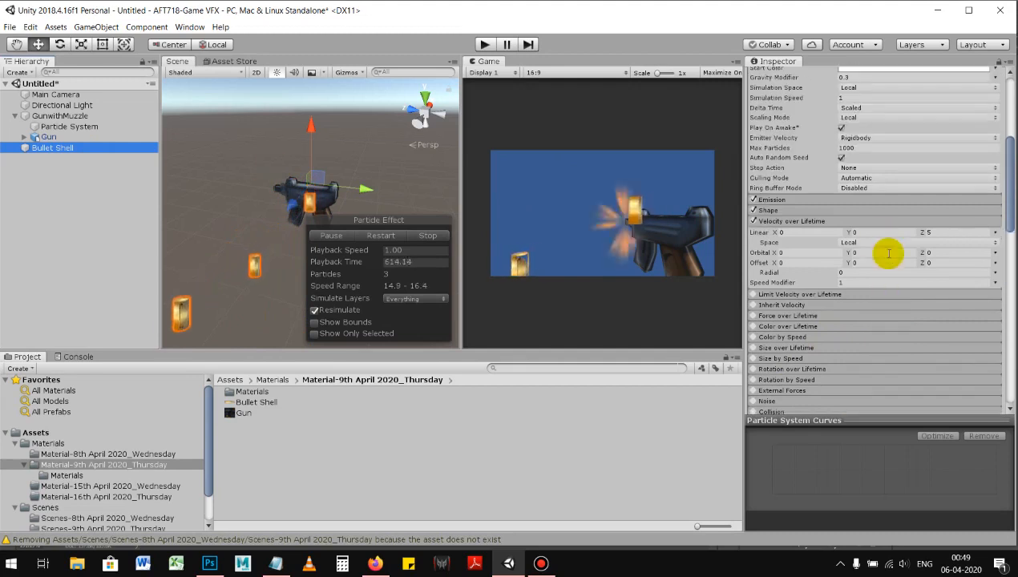
{"action": "left_click", "coordinate": [828, 211]}
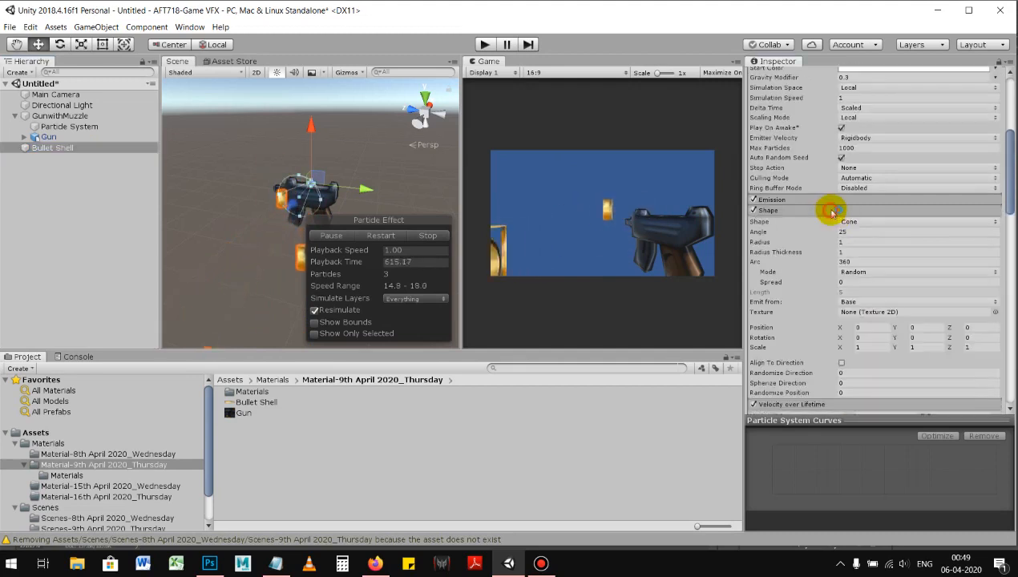
{"action": "left_click", "coordinate": [872, 223]}
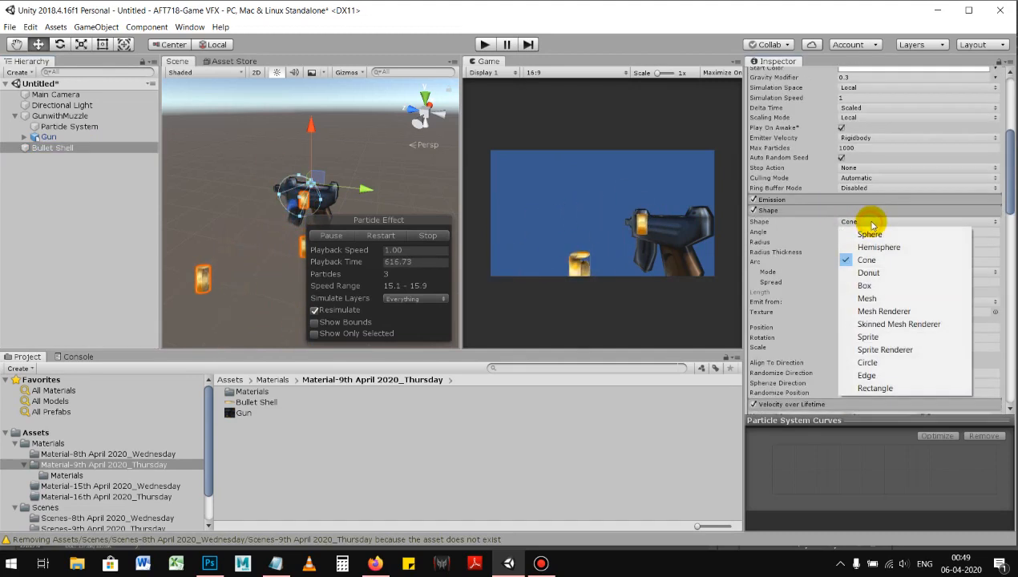
{"action": "left_click", "coordinate": [867, 298]}
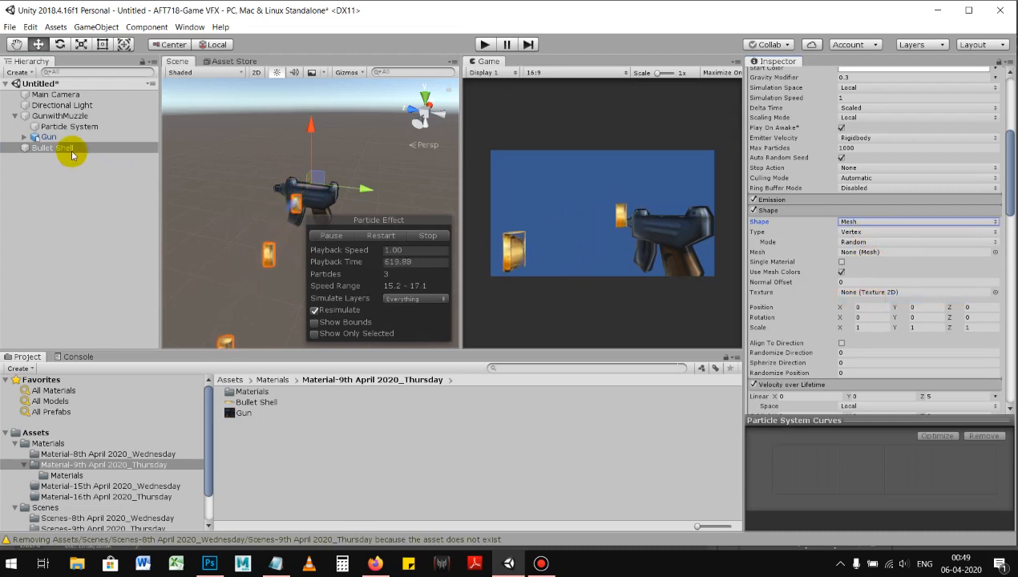
Step: Create a 3D cylinder object in the scene
{"action": "left_click_drag", "start_coordinate": [56, 152], "coordinate": [58, 136]}
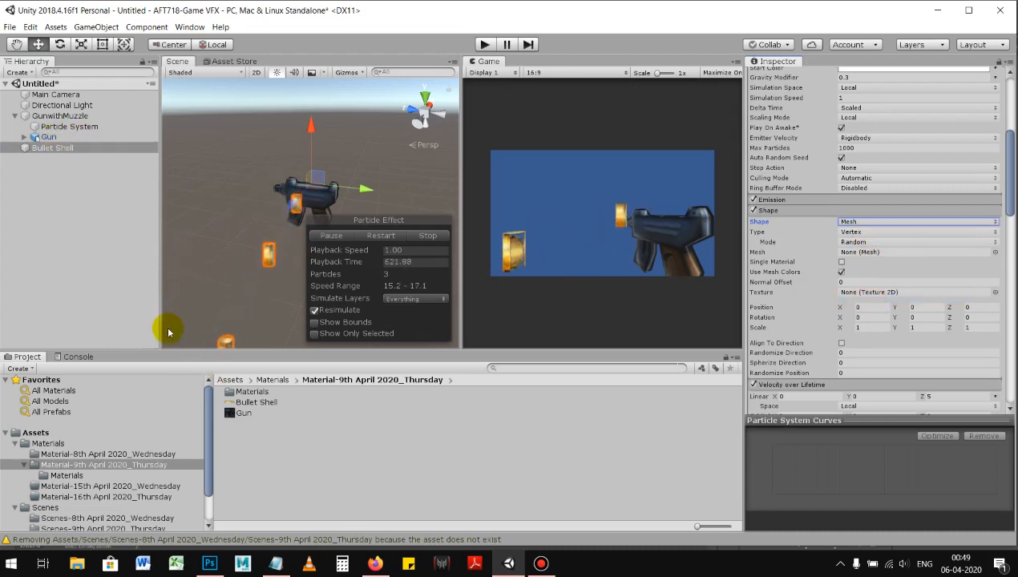
{"action": "right_click", "coordinate": [64, 205]}
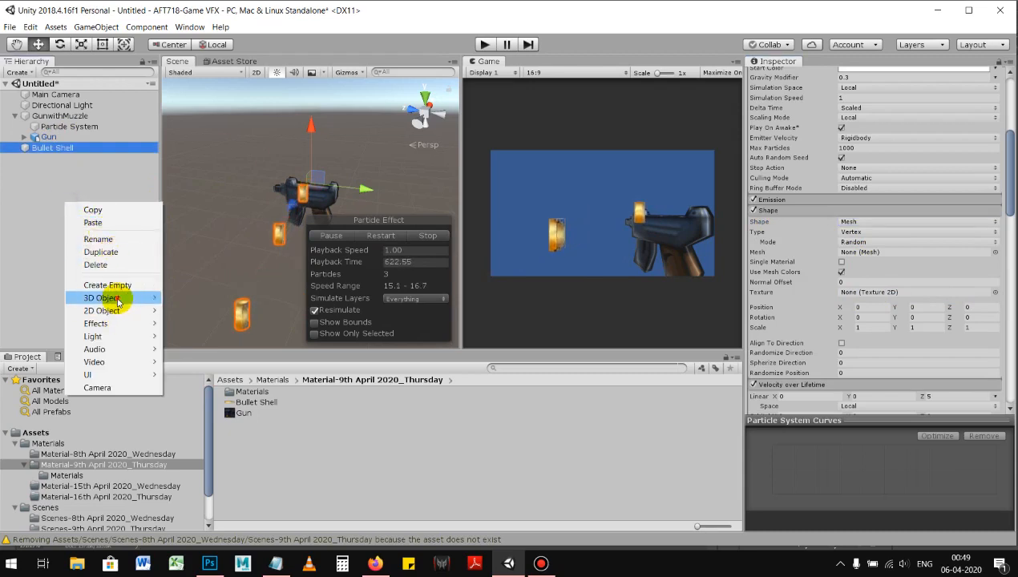
{"action": "mouse_move", "coordinate": [109, 297]}
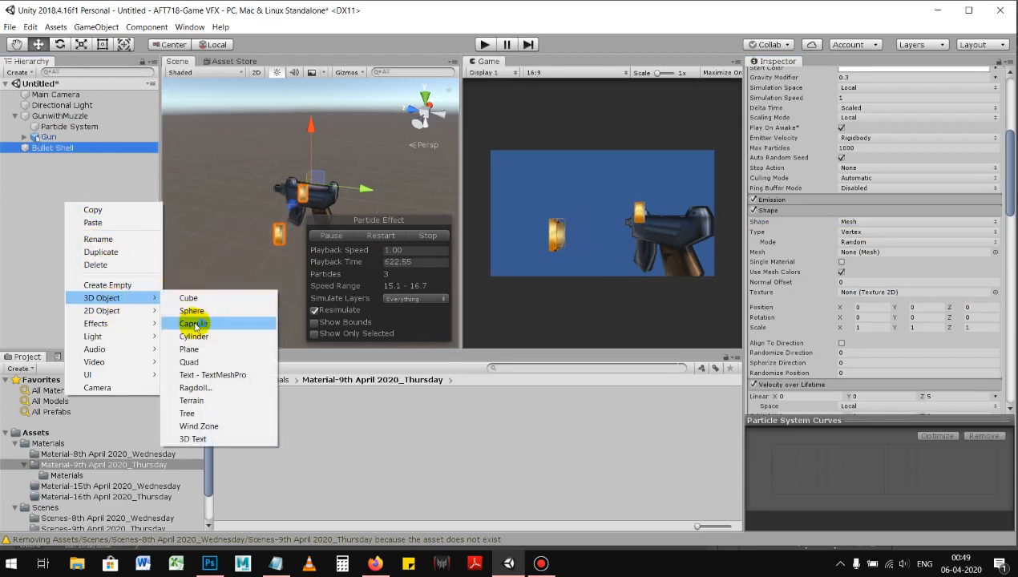
{"action": "left_click", "coordinate": [195, 337]}
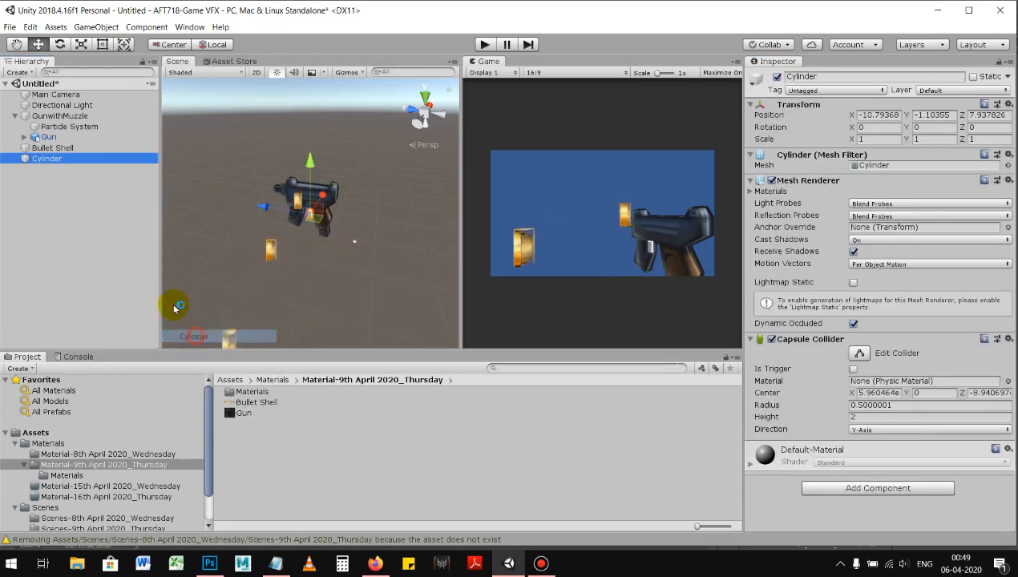
Step: Assign the Cylinder mesh to the Bullet Shell's emission shape and leave Single Material off
{"action": "left_click", "coordinate": [53, 148]}
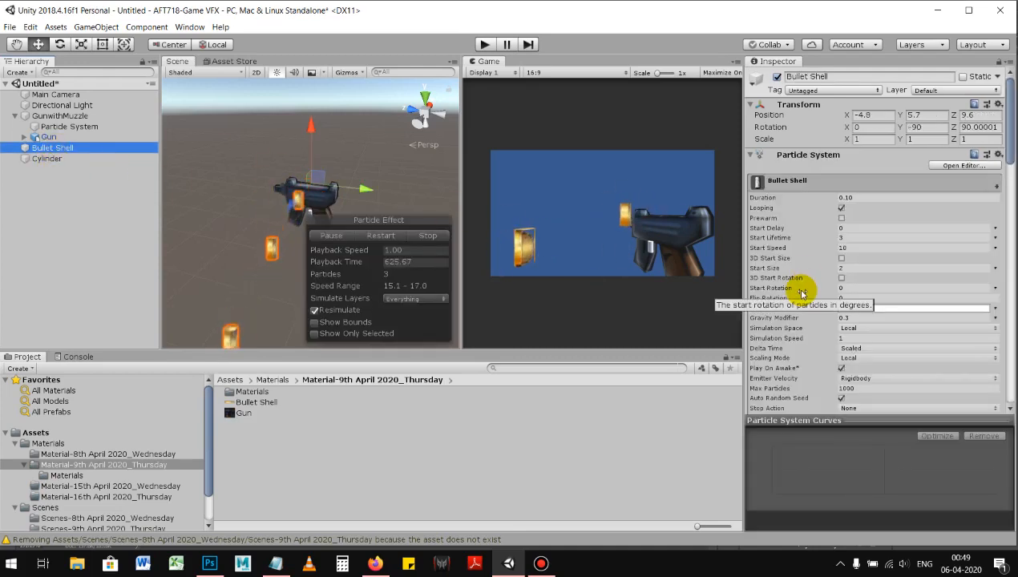
{"action": "scroll", "coordinate": [802, 296], "scroll_direction": "down", "scroll_amount": 5}
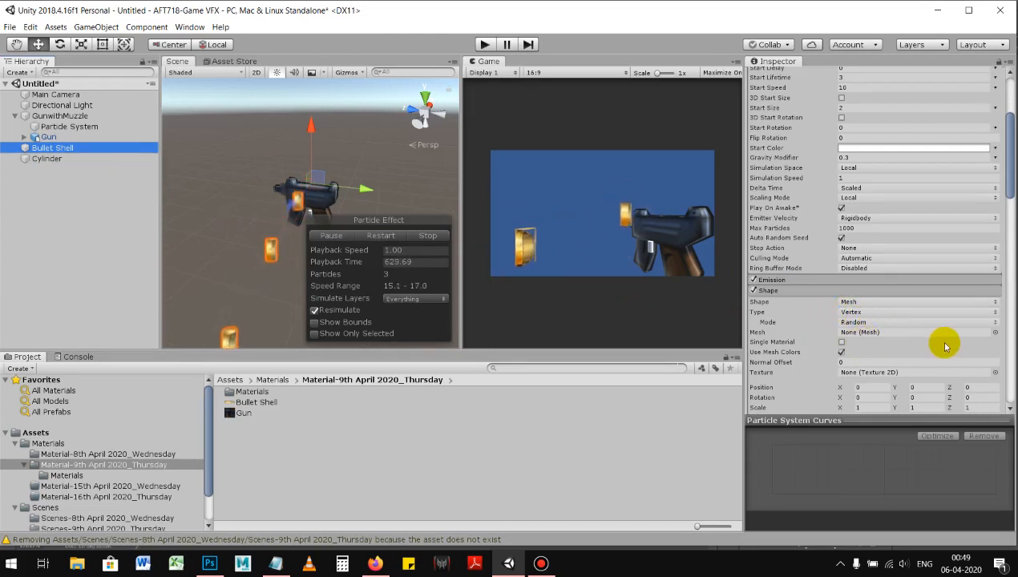
{"action": "left_click", "coordinate": [995, 332]}
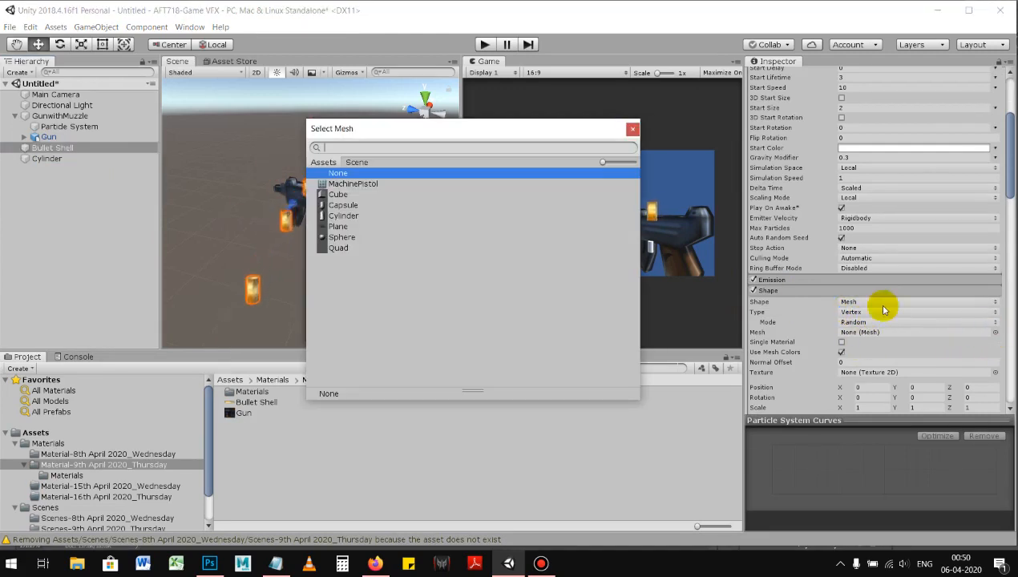
{"action": "double_click", "coordinate": [353, 216]}
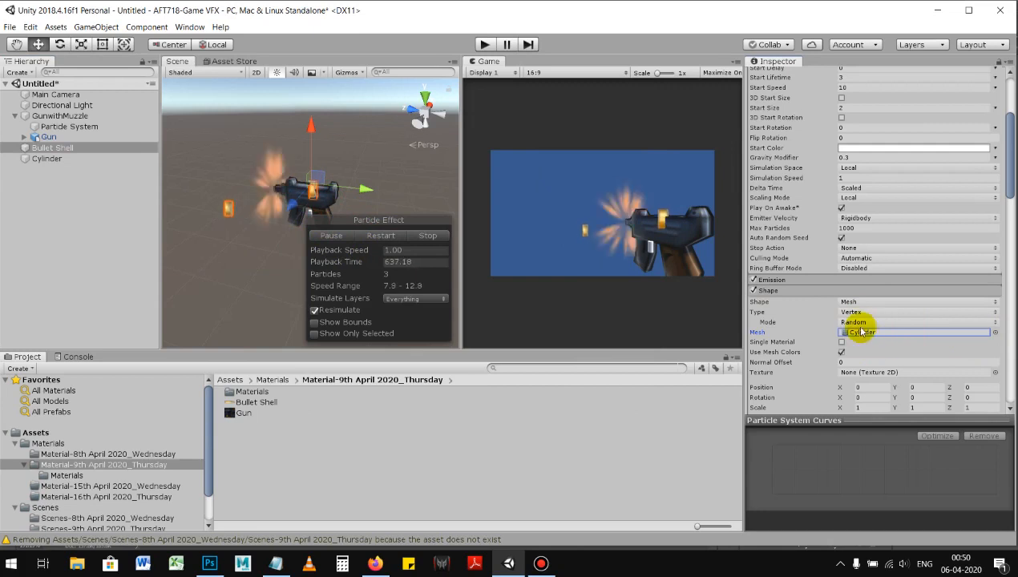
{"action": "left_click", "coordinate": [800, 323]}
{"action": "left_click", "coordinate": [842, 343]}
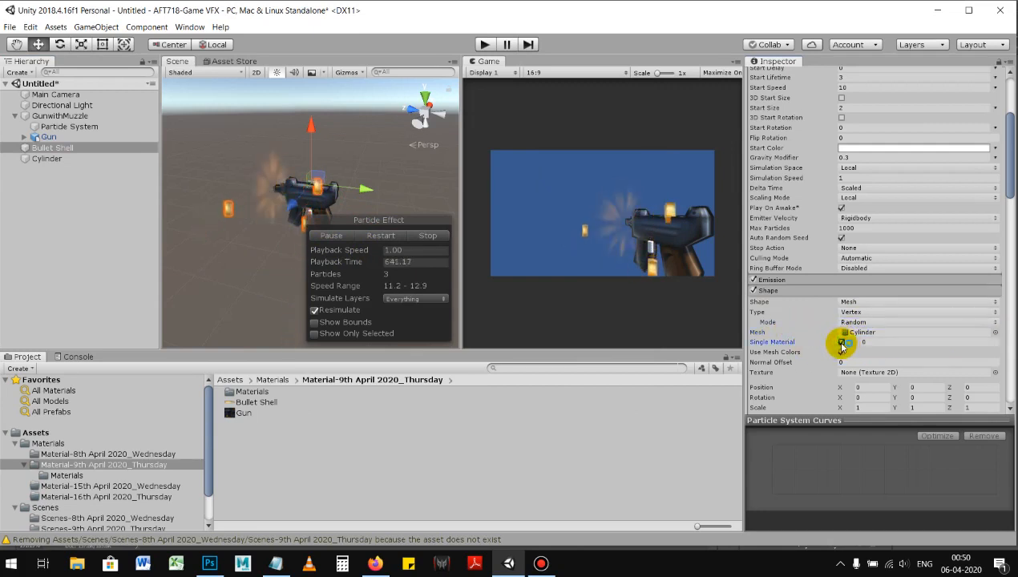
Step: Delete the Cylinder object from the scene and view the Bullet Shell's particles around the gun
{"action": "left_click", "coordinate": [48, 158]}
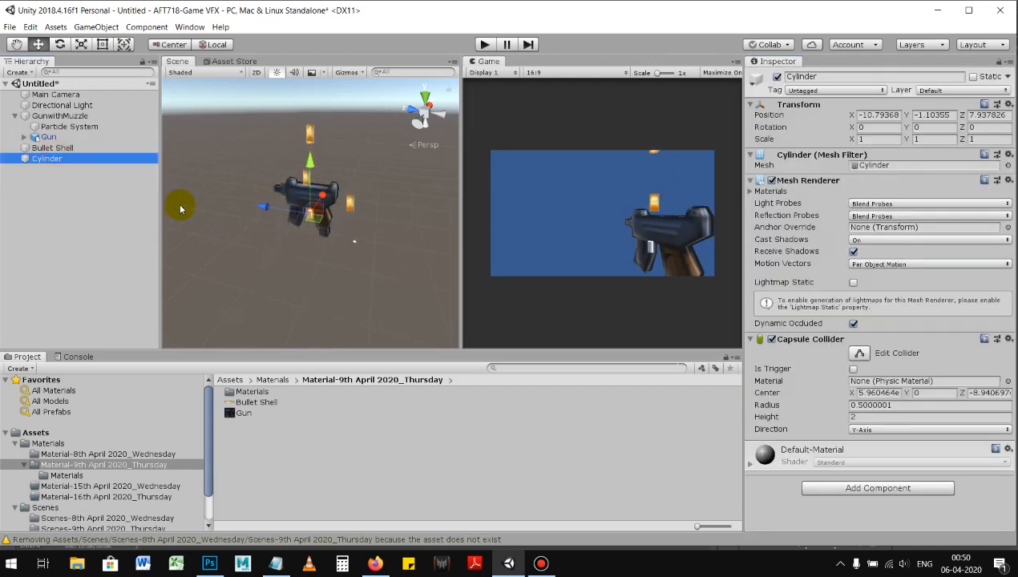
{"action": "left_click", "coordinate": [62, 149]}
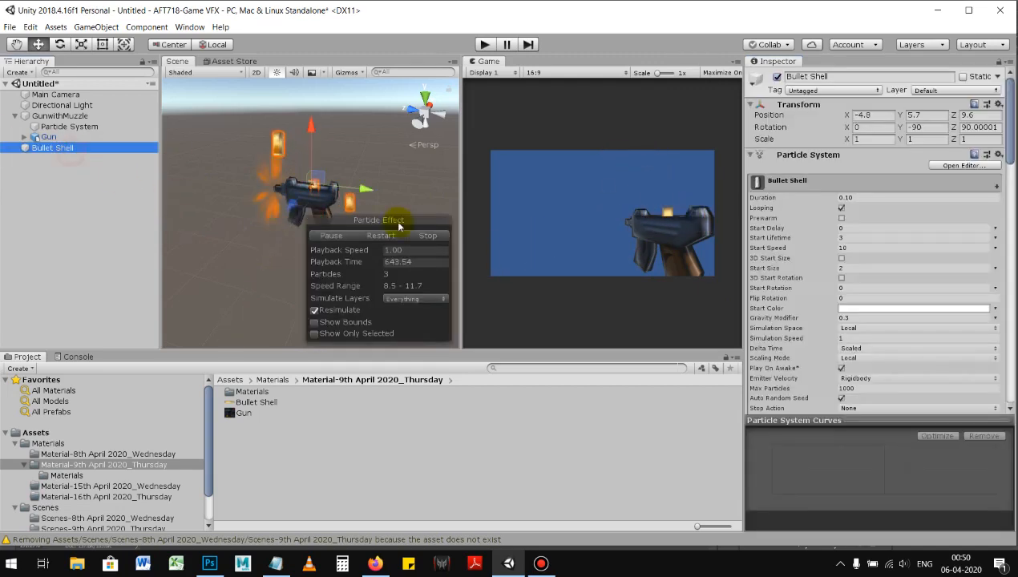
{"action": "left_click_drag", "start_coordinate": [310, 200], "coordinate": [367, 163], "text": "alt"}
{"action": "double_click", "coordinate": [34, 148]}
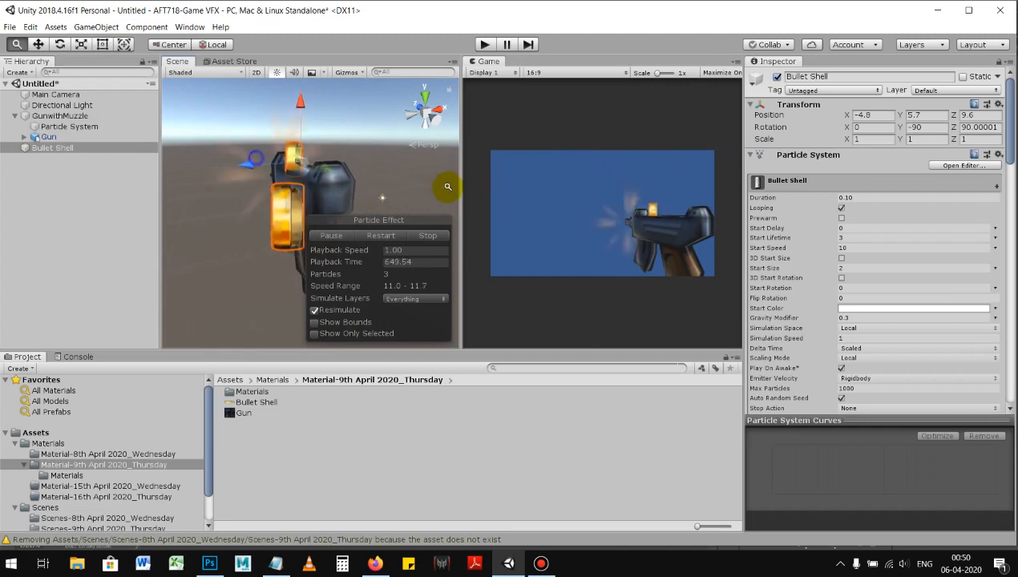
{"action": "left_click_drag", "start_coordinate": [495, 194], "coordinate": [295, 206], "text": "alt"}
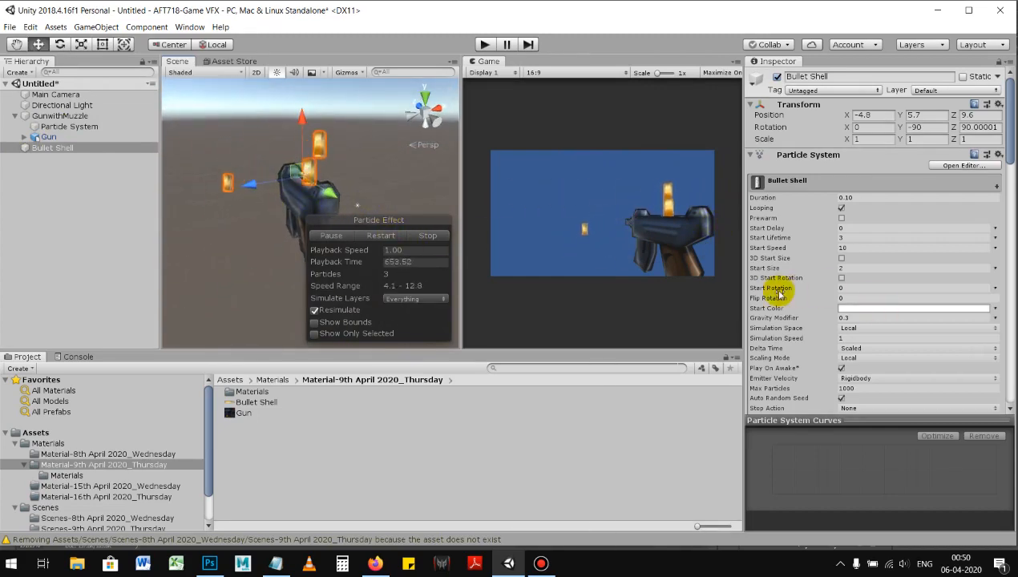
Step: Try the Single Material option on the Bullet Shell's mesh emission shape and switch it off again
{"action": "scroll", "coordinate": [774, 290], "scroll_direction": "down", "scroll_amount": 3}
{"action": "scroll", "coordinate": [808, 300], "scroll_direction": "up", "scroll_amount": 3}
{"action": "scroll", "coordinate": [826, 293], "scroll_direction": "down", "scroll_amount": 4}
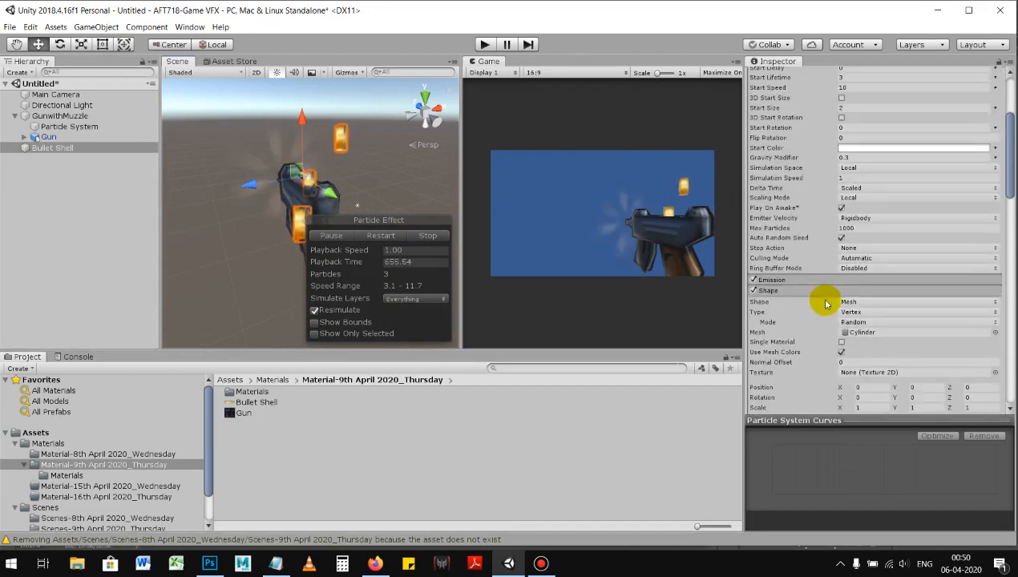
{"action": "scroll", "coordinate": [831, 308], "scroll_direction": "down", "scroll_amount": 2}
{"action": "left_click", "coordinate": [841, 262]}
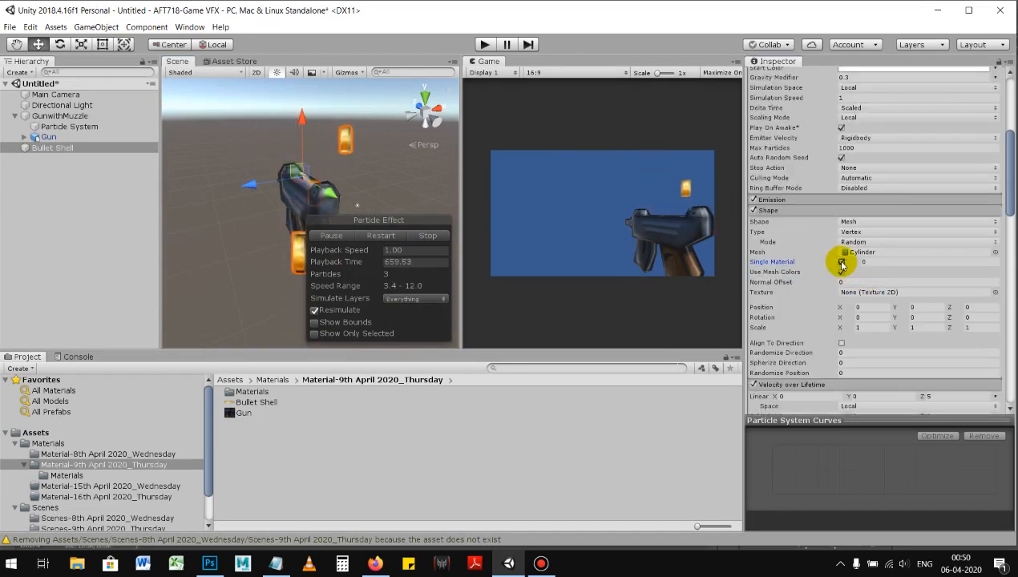
{"action": "left_click", "coordinate": [841, 262]}
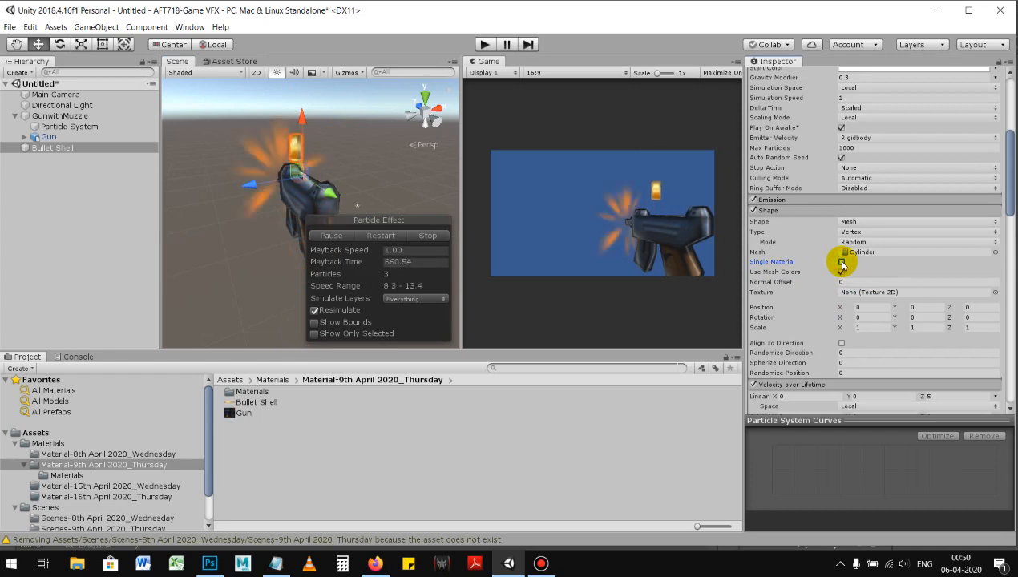
Step: Try the Cone and Sphere emission shapes on the Bullet Shell and return it to Cone
{"action": "left_click", "coordinate": [859, 222]}
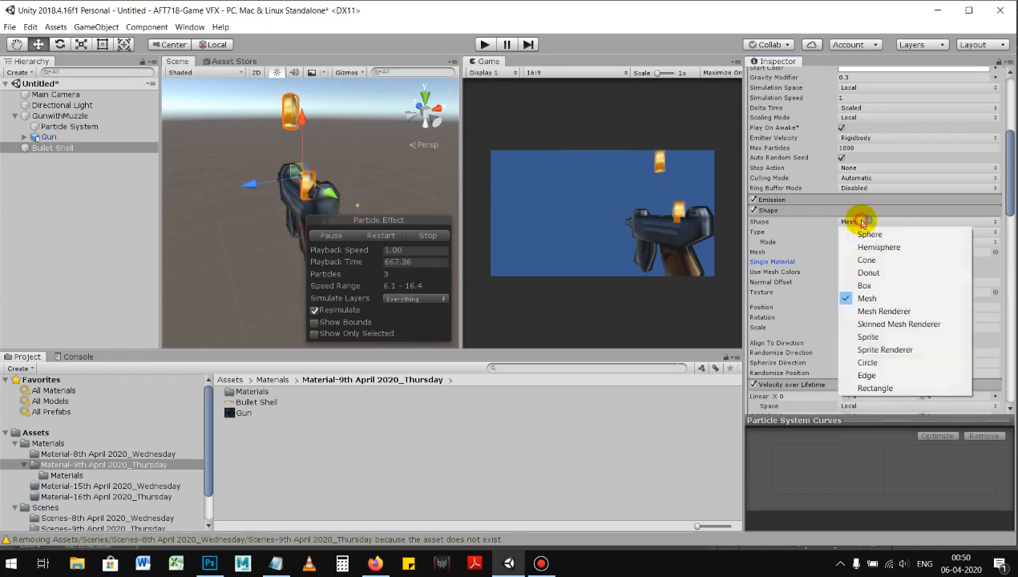
{"action": "left_click", "coordinate": [877, 259]}
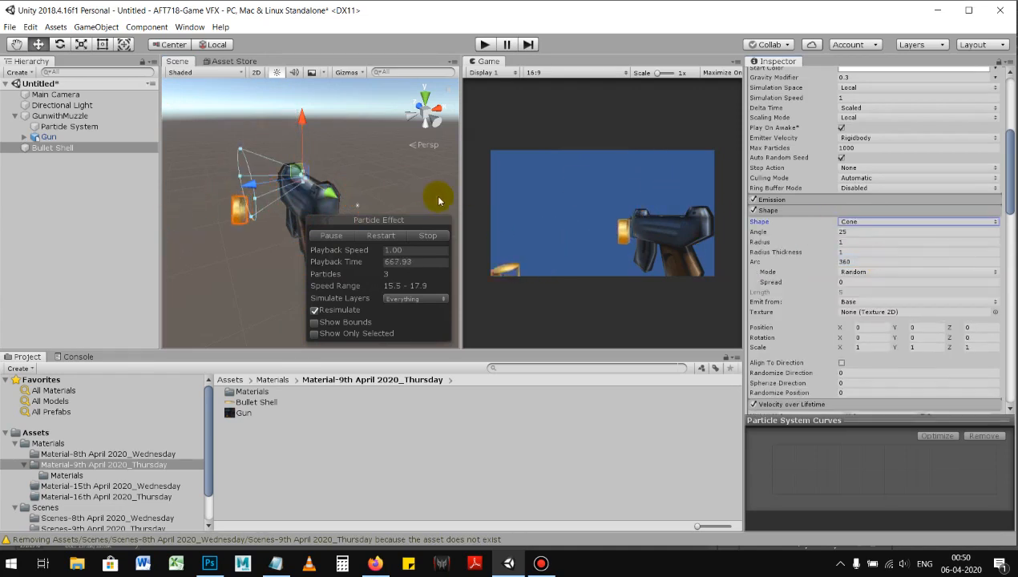
{"action": "left_click", "coordinate": [849, 222]}
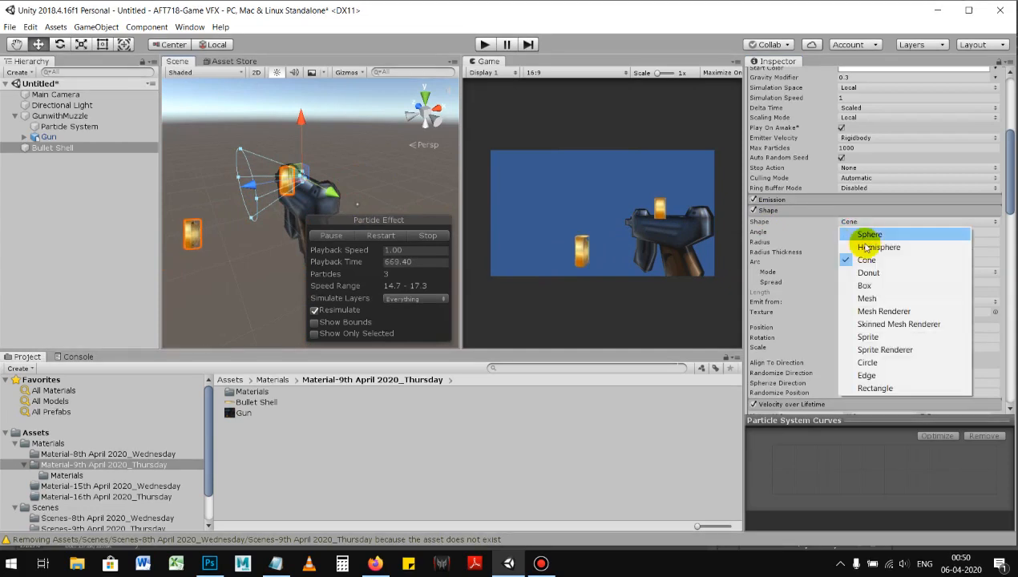
{"action": "left_click", "coordinate": [872, 235]}
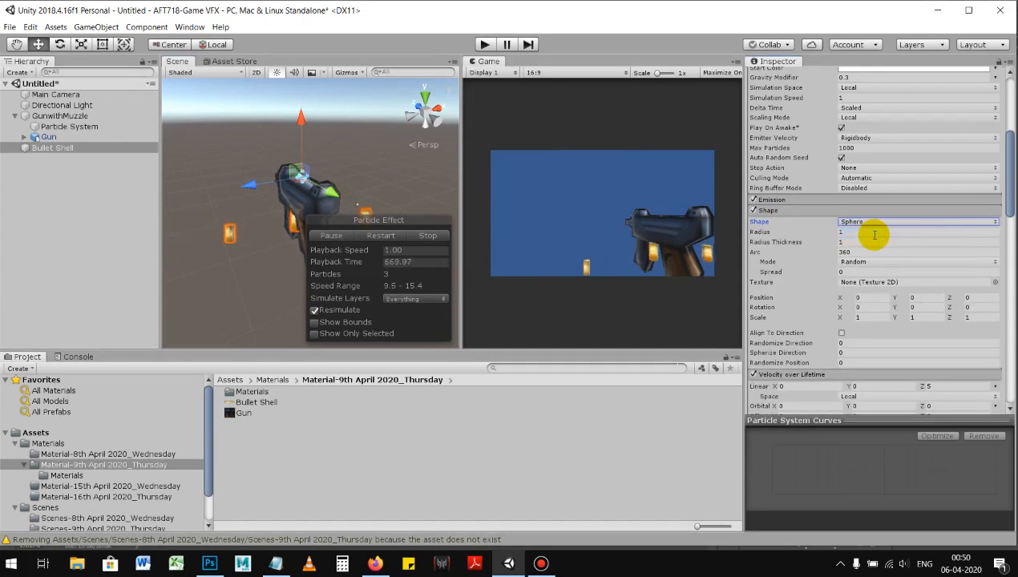
{"action": "left_click", "coordinate": [859, 223]}
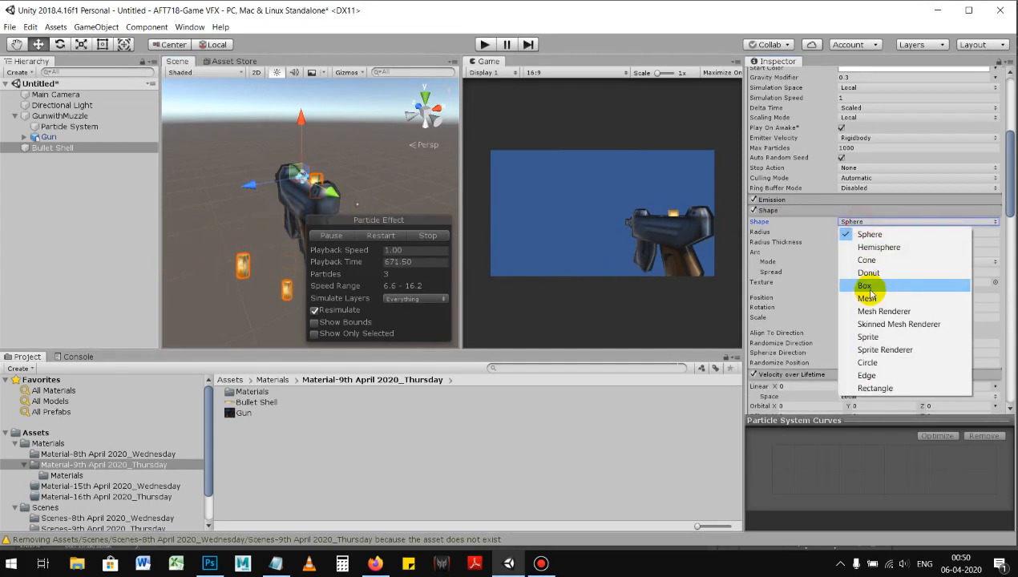
{"action": "left_click", "coordinate": [859, 259]}
{"action": "left_click_drag", "start_coordinate": [348, 160], "coordinate": [346, 182], "text": "alt"}
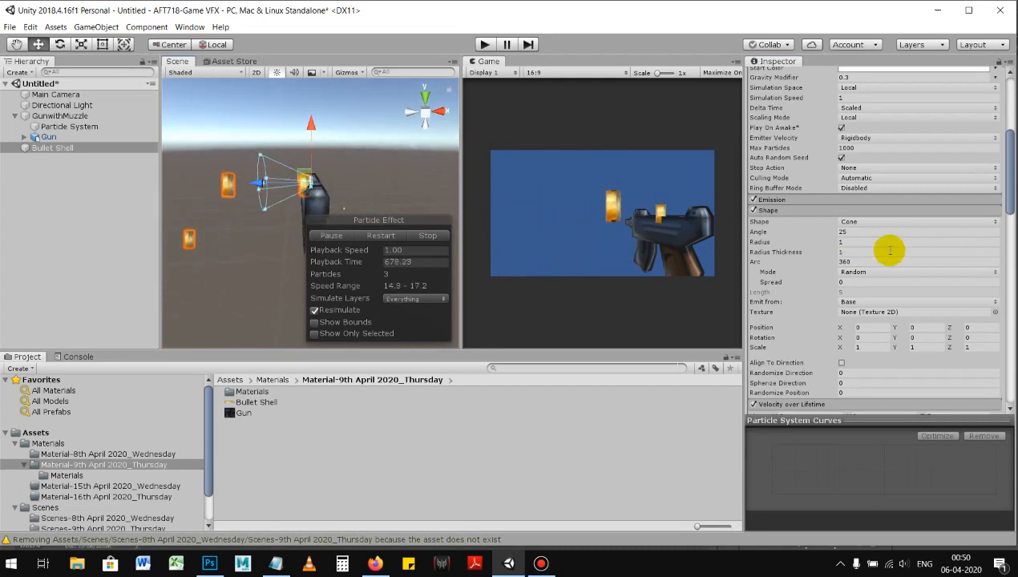
Step: Try the Circle emission shape on the Bullet Shell and replace it with Sphere
{"action": "left_click", "coordinate": [874, 224]}
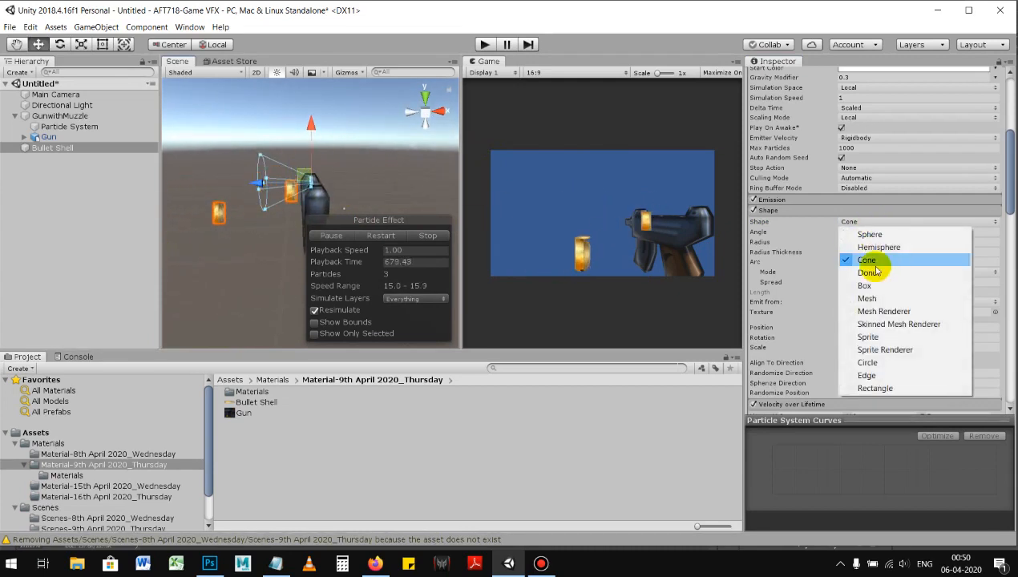
{"action": "left_click", "coordinate": [872, 362]}
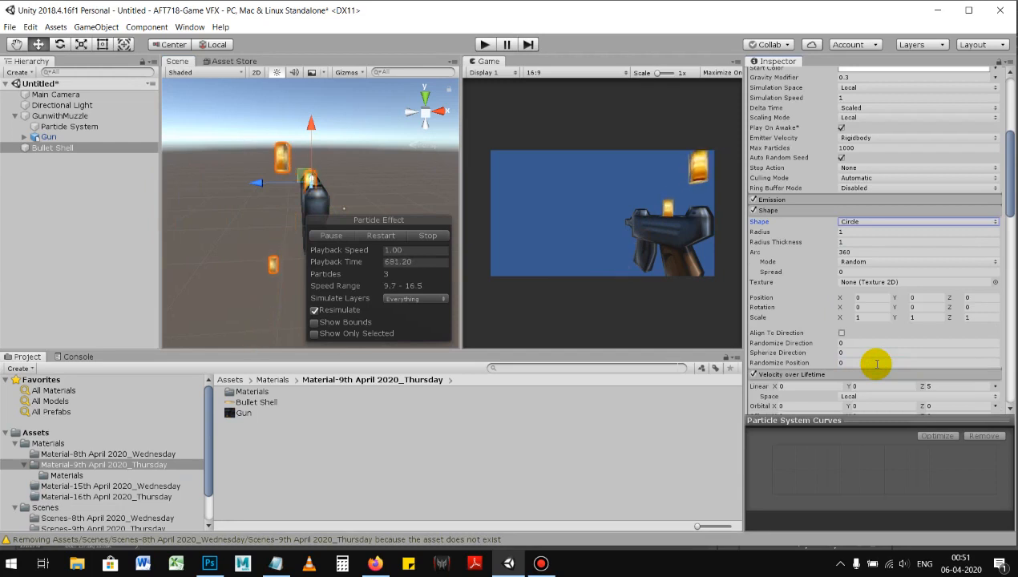
{"action": "left_click", "coordinate": [872, 222]}
{"action": "left_click", "coordinate": [875, 234]}
Step: Delete the Bullet Shell particle system from the scene
{"action": "left_click_drag", "start_coordinate": [393, 212], "coordinate": [345, 196], "text": "alt"}
{"action": "left_click", "coordinate": [129, 149]}
{"action": "key", "text": "Delete"}
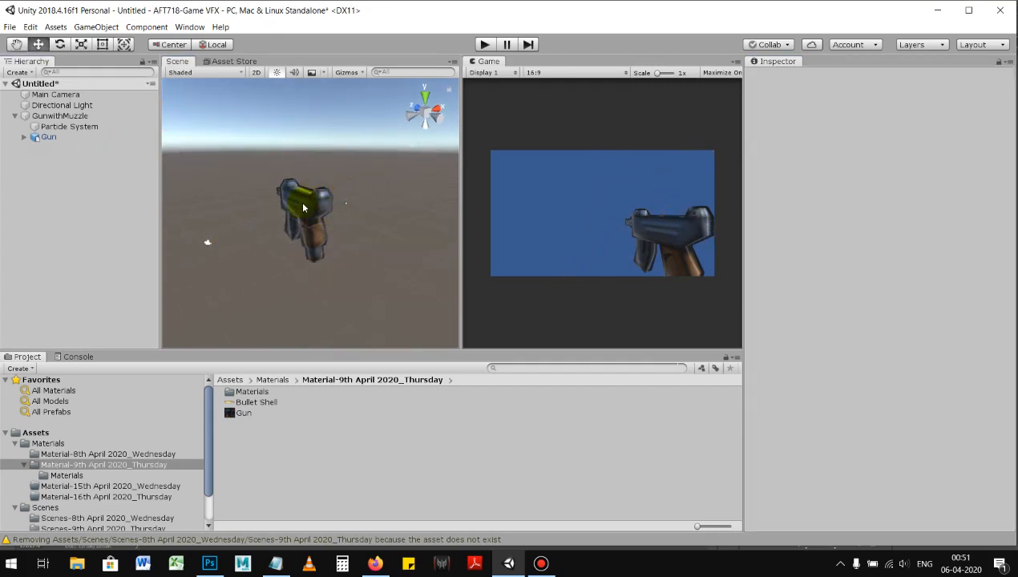
Step: Review the GunwithMuzzle group's muzzle flash Particle System and Gun model from different angles
{"action": "left_click", "coordinate": [85, 126]}
{"action": "left_click", "coordinate": [64, 115]}
{"action": "left_click_drag", "start_coordinate": [421, 223], "coordinate": [165, 331], "text": "alt"}
{"action": "left_click", "coordinate": [83, 128]}
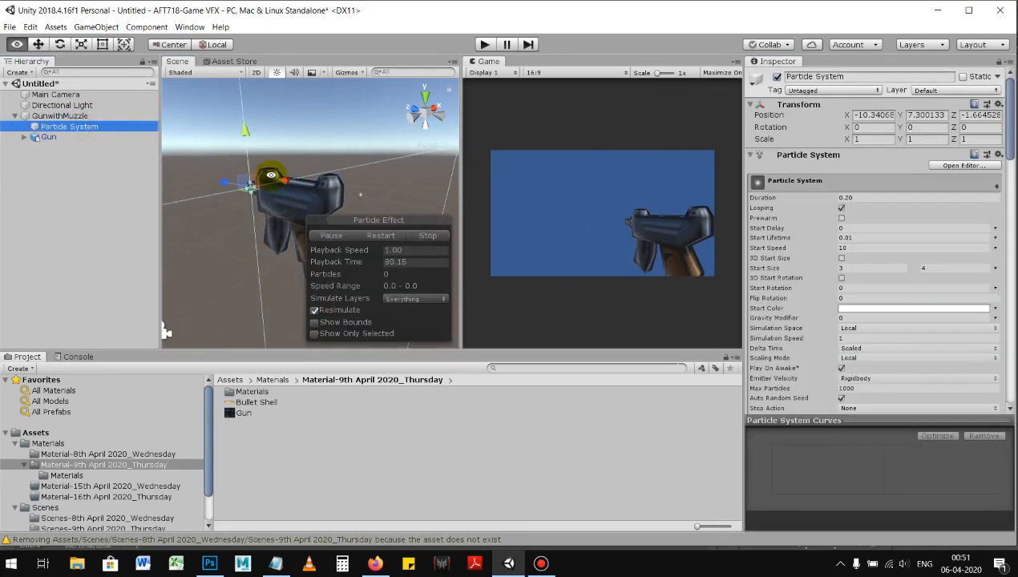
{"action": "left_click_drag", "start_coordinate": [270, 175], "coordinate": [311, 191], "text": "alt"}
{"action": "left_click", "coordinate": [62, 137]}
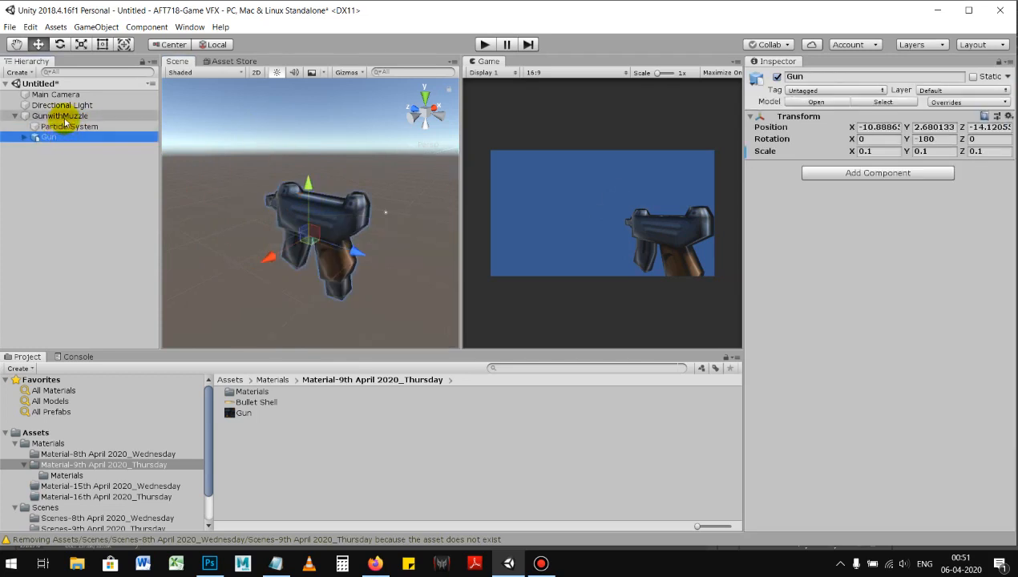
Step: Try moving the whole GunwithMuzzle group down vertically in the scene, and undo the move
{"action": "left_click", "coordinate": [61, 116]}
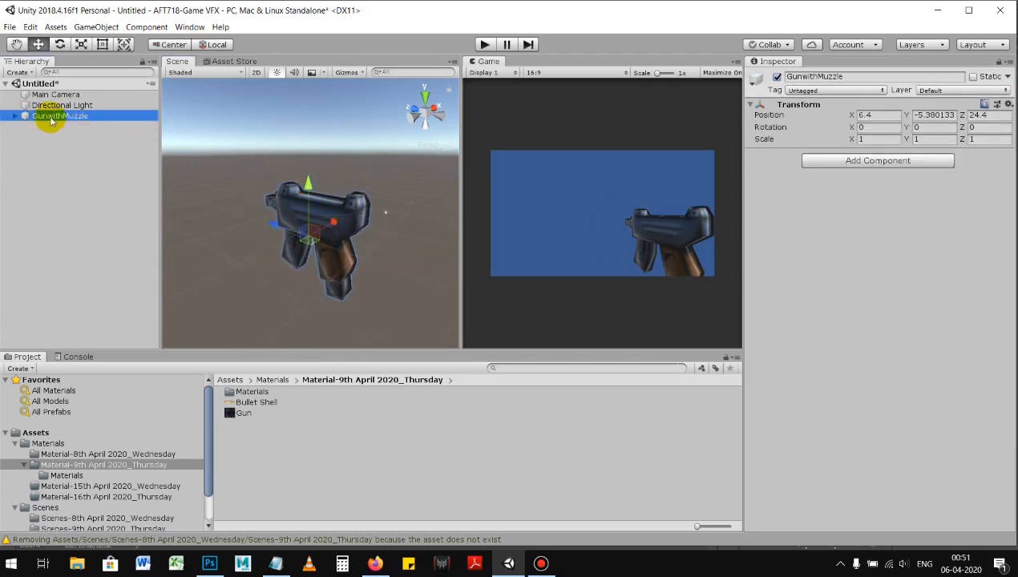
{"action": "left_click_drag", "start_coordinate": [303, 197], "coordinate": [305, 237]}
{"action": "key", "text": "ctrl+z"}
Step: Inspect the selected GunwithMuzzle group as one object from several angles and distances in the scene
{"action": "right_click_drag", "start_coordinate": [371, 252], "coordinate": [282, 256], "text": "alt"}
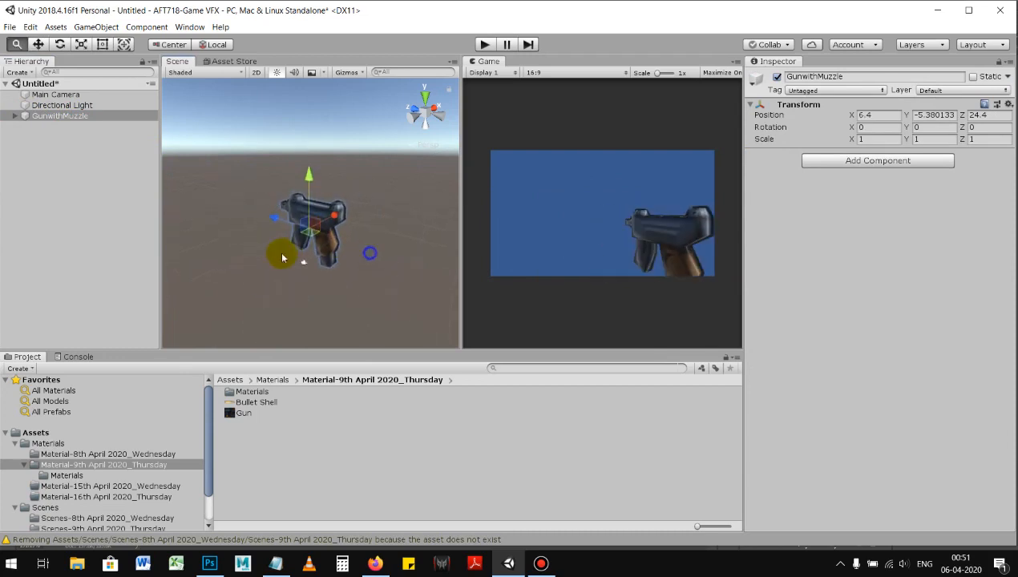
{"action": "left_click_drag", "start_coordinate": [295, 254], "coordinate": [278, 251], "text": "alt"}
{"action": "right_click_drag", "start_coordinate": [279, 251], "coordinate": [267, 240], "text": "alt"}
{"action": "right_click_drag", "start_coordinate": [320, 263], "coordinate": [344, 269], "text": "alt"}
{"action": "mouse_move", "coordinate": [321, 199]}
{"action": "right_mouse_down", "text": "alt"}
{"action": "mouse_move", "coordinate": [373, 221]}
{"action": "mouse_move", "coordinate": [312, 205]}
{"action": "right_mouse_up", "text": "alt"}
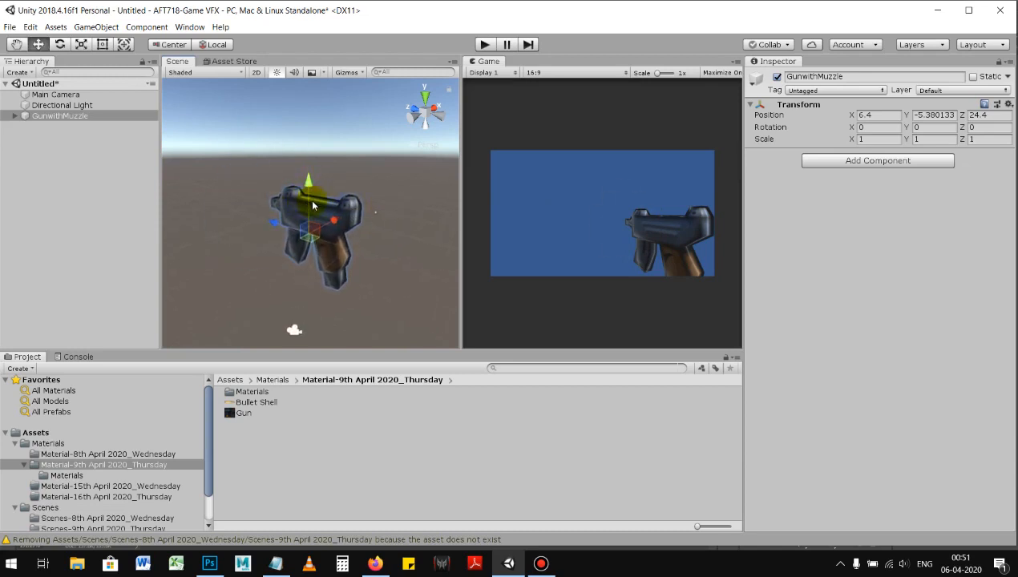
{"action": "right_click_drag", "start_coordinate": [381, 211], "coordinate": [417, 212], "text": "alt"}
{"action": "left_click_drag", "start_coordinate": [388, 198], "coordinate": [328, 197], "text": "alt"}
{"action": "right_click_drag", "start_coordinate": [374, 204], "coordinate": [351, 201], "text": "alt"}
{"action": "mouse_move", "coordinate": [351, 199]}
{"action": "left_mouse_down", "text": "alt"}
{"action": "mouse_move", "coordinate": [307, 177]}
{"action": "mouse_move", "coordinate": [378, 191]}
{"action": "mouse_move", "coordinate": [346, 183]}
{"action": "left_mouse_up", "text": "alt"}
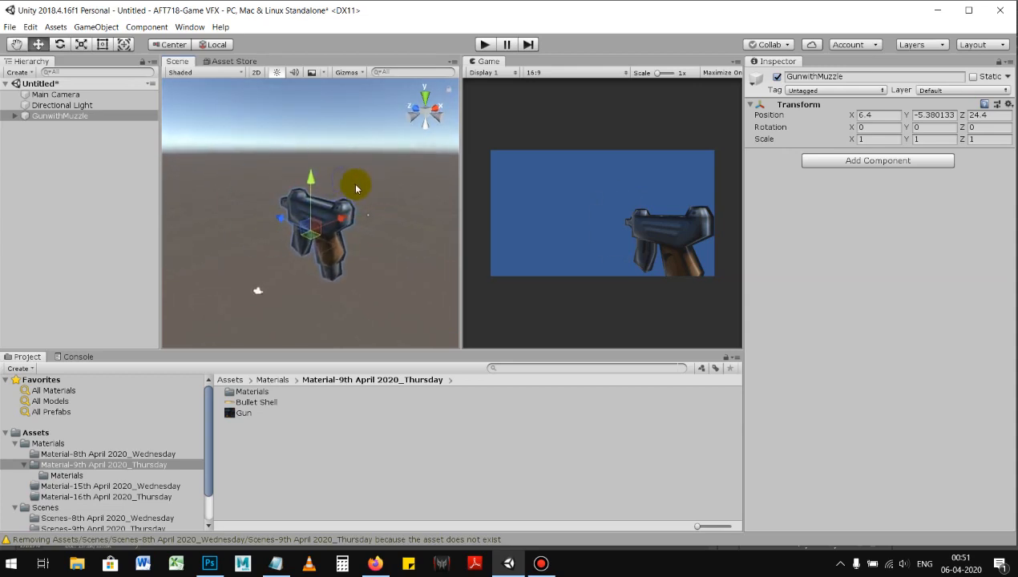
{"action": "left_click", "coordinate": [57, 117]}
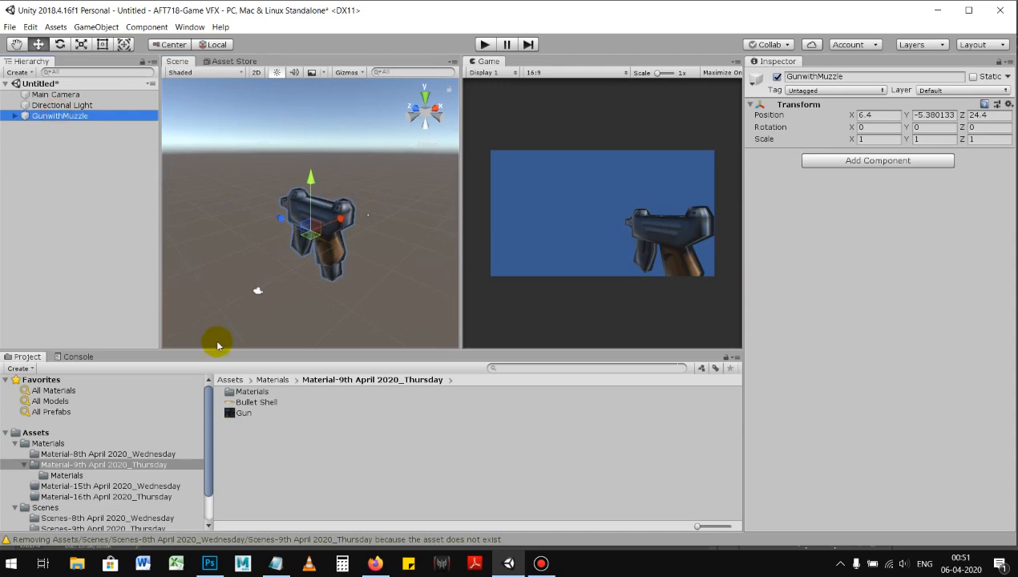
Step: Switch to Notepad to review the notes on creating muzzle flash via texture and via particle, and return to the Unity scene
{"action": "left_click", "coordinate": [275, 564]}
{"action": "left_click_drag", "start_coordinate": [164, 306], "coordinate": [68, 182]}
{"action": "left_click", "coordinate": [180, 294]}
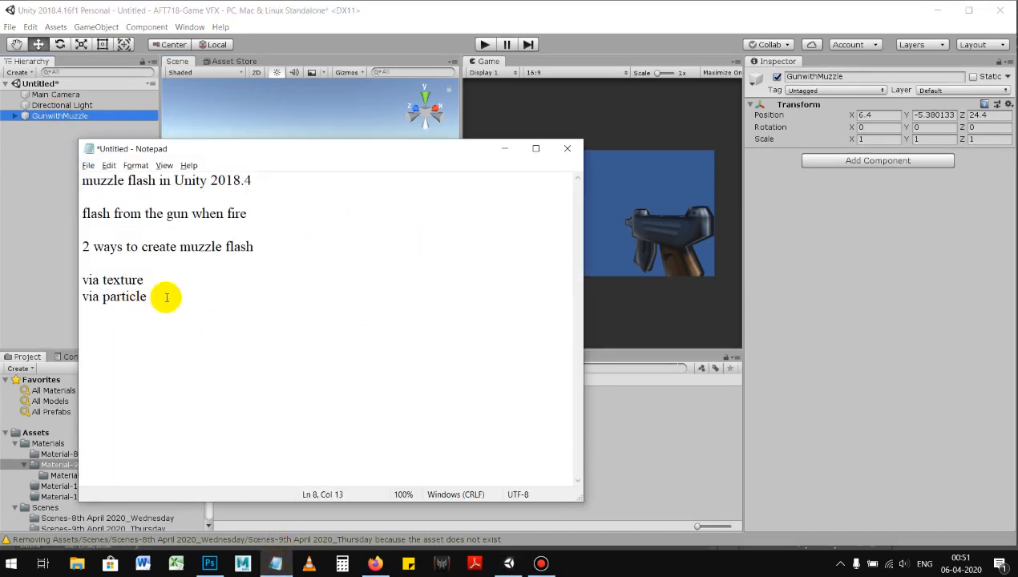
{"action": "left_click_drag", "start_coordinate": [156, 295], "coordinate": [77, 295]}
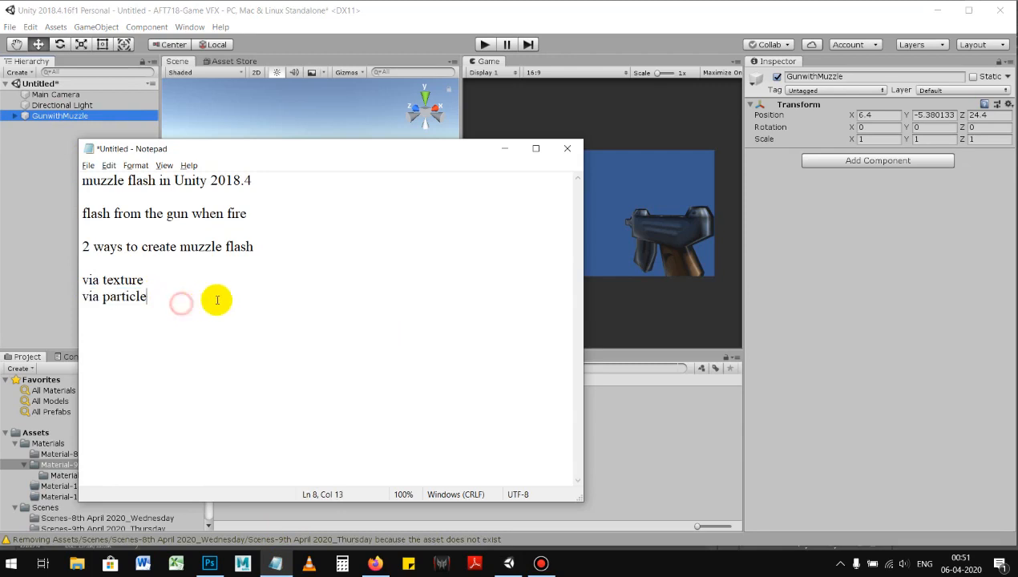
{"action": "left_click", "coordinate": [567, 152]}
{"action": "left_click", "coordinate": [532, 282]}
{"action": "scroll", "coordinate": [357, 209], "scroll_direction": "down", "scroll_amount": 1}
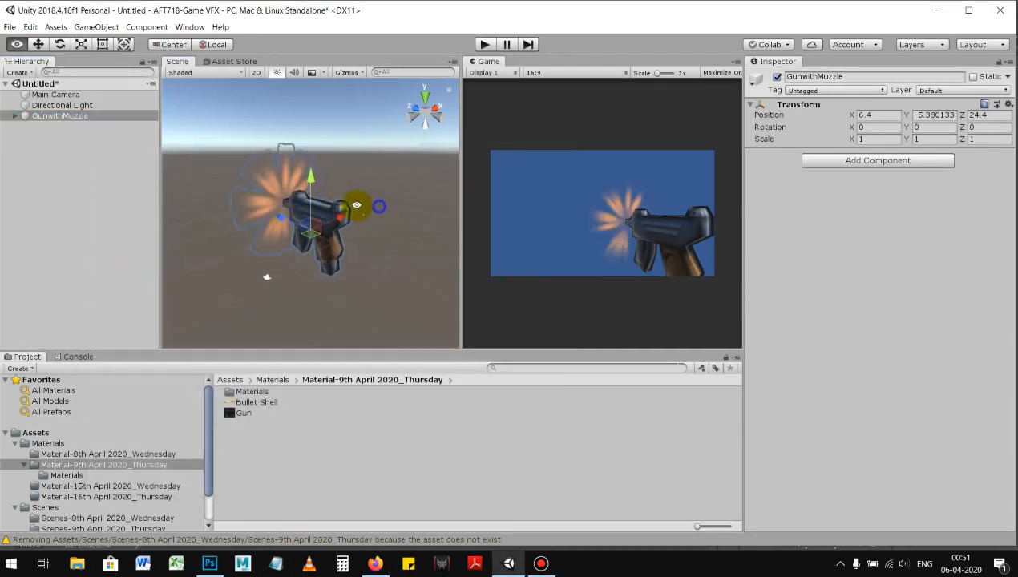
Step: Save the scene as Muzzle Flash in the Scenes-9th April 2020_Thursday folder inside Scenes
{"action": "key", "text": "ctrl+s"}
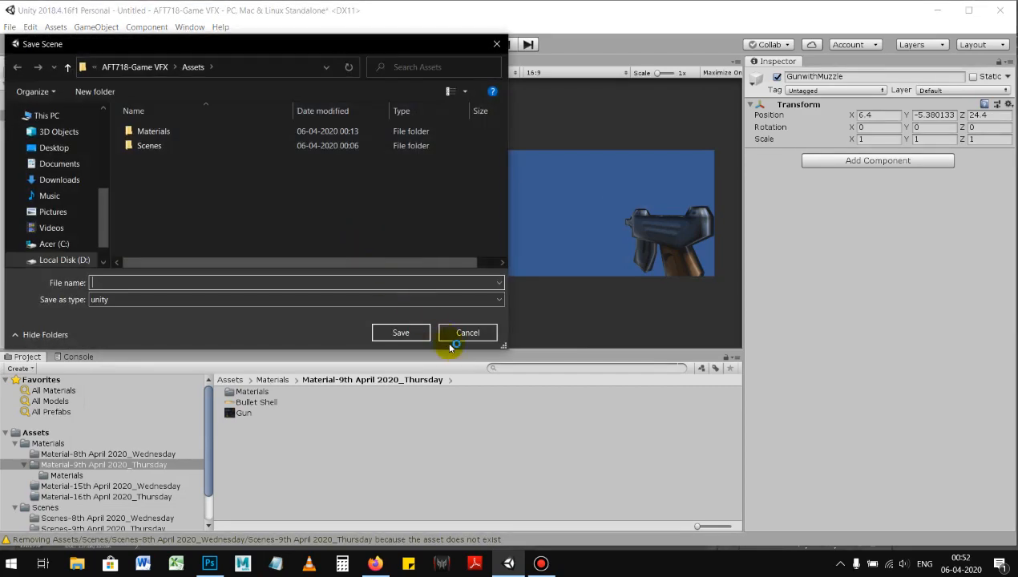
{"action": "left_click", "coordinate": [468, 334]}
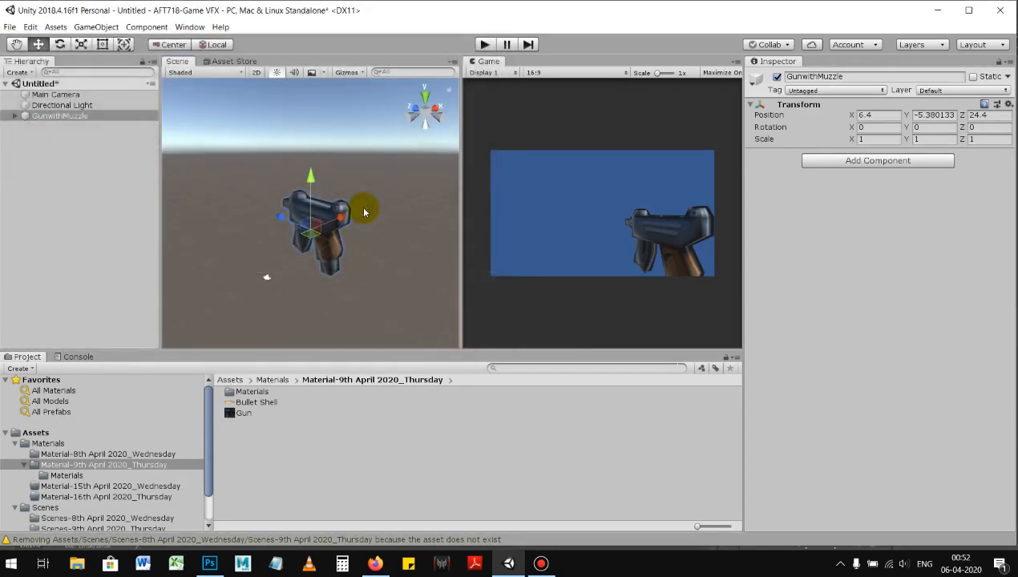
{"action": "key", "text": "ctrl+s"}
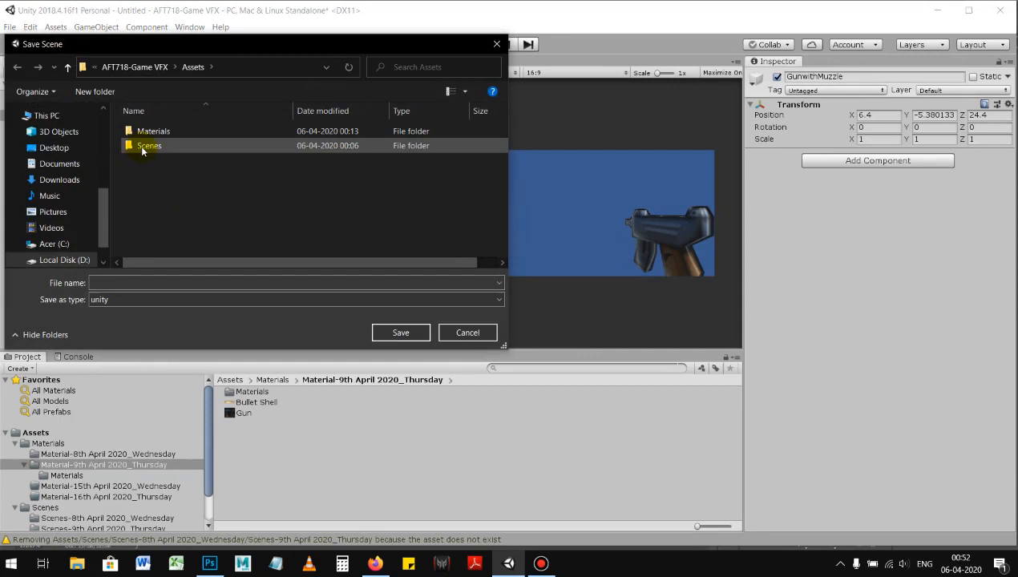
{"action": "double_click", "coordinate": [171, 146]}
{"action": "double_click", "coordinate": [231, 146]}
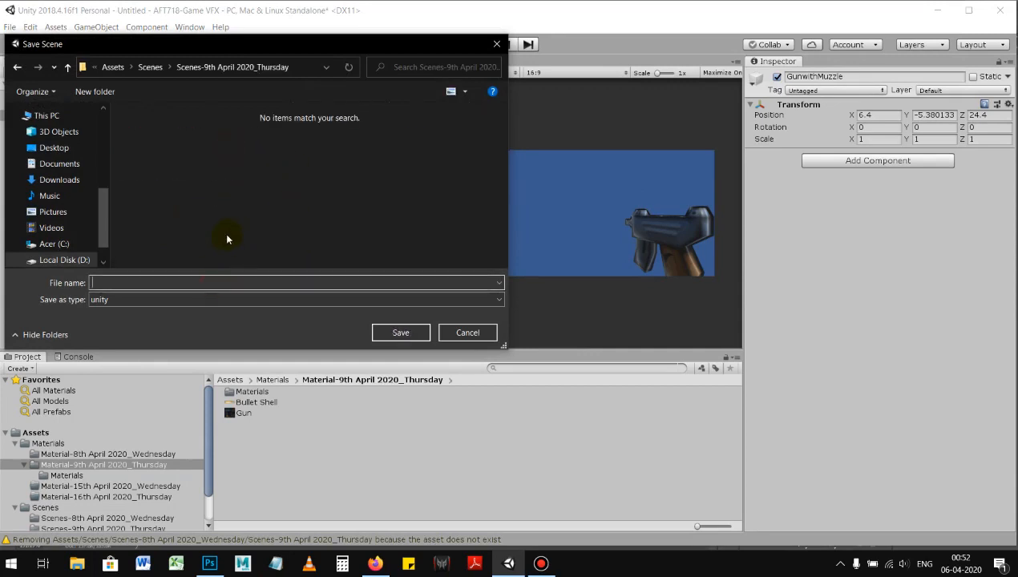
{"action": "type", "text": "Muzzle Flash"}
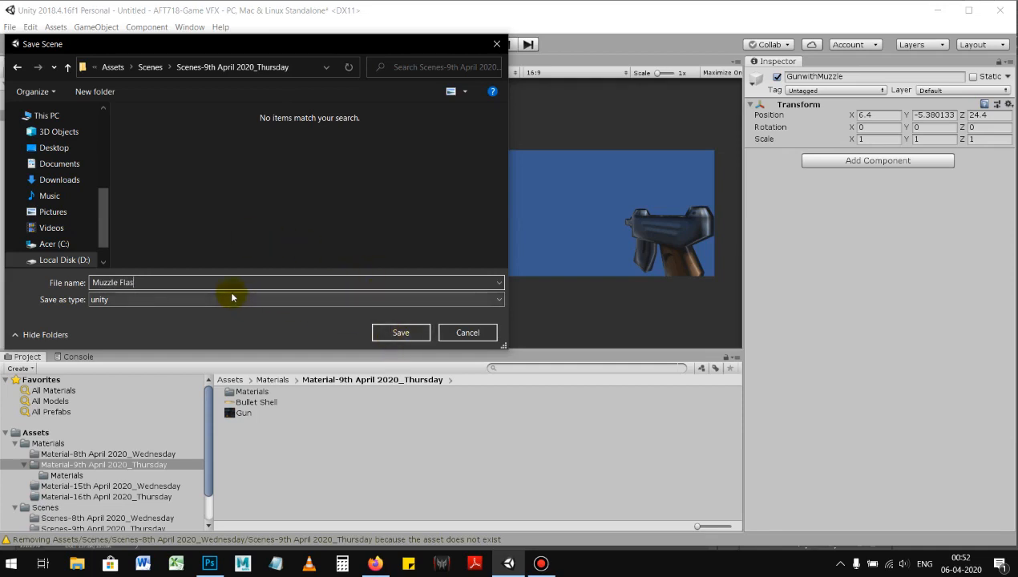
{"action": "left_click", "coordinate": [393, 333]}
{"action": "left_click_drag", "start_coordinate": [291, 243], "coordinate": [298, 234], "text": "alt"}
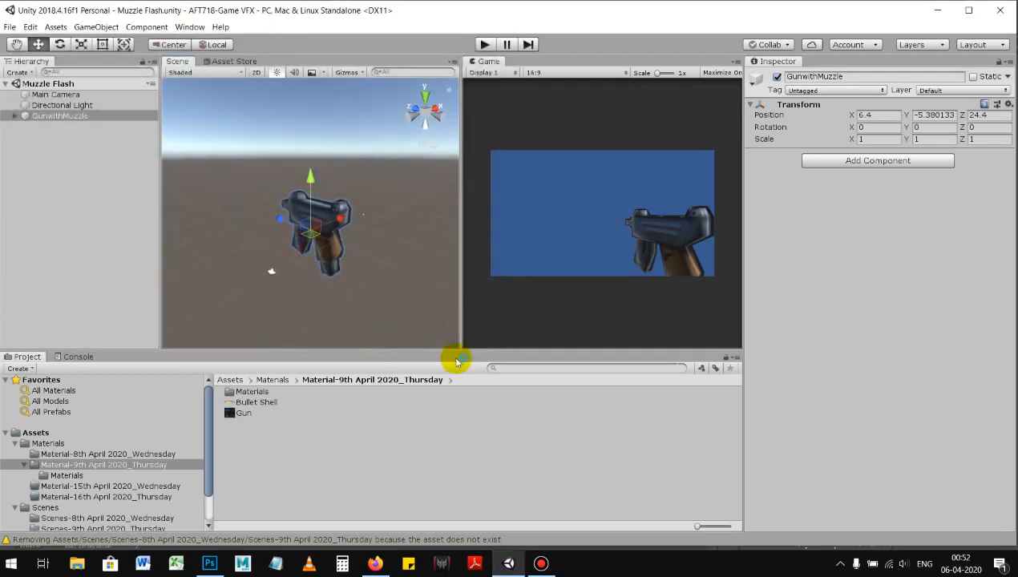
{"action": "left_click_drag", "start_coordinate": [353, 304], "coordinate": [362, 316], "text": "alt"}
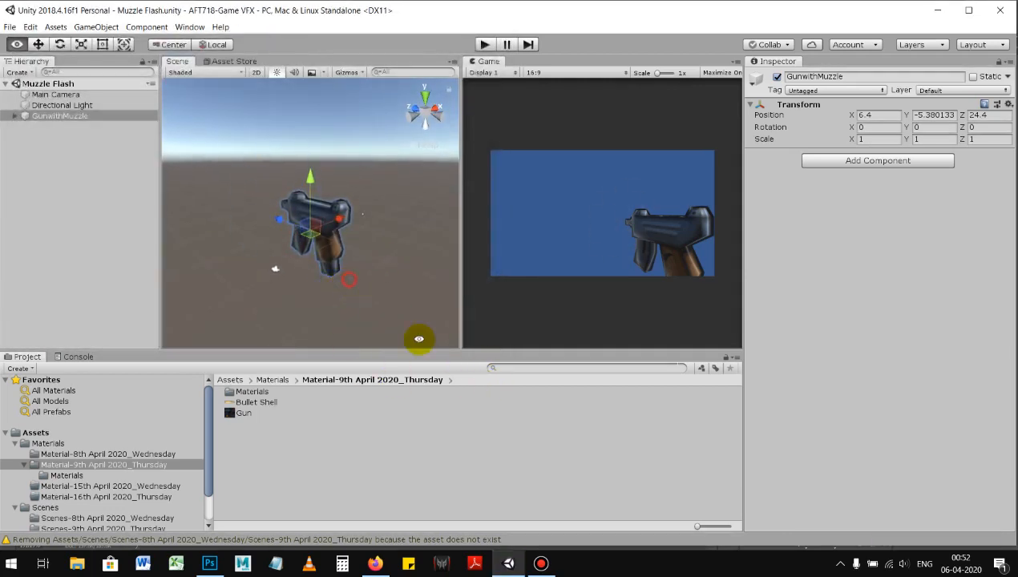